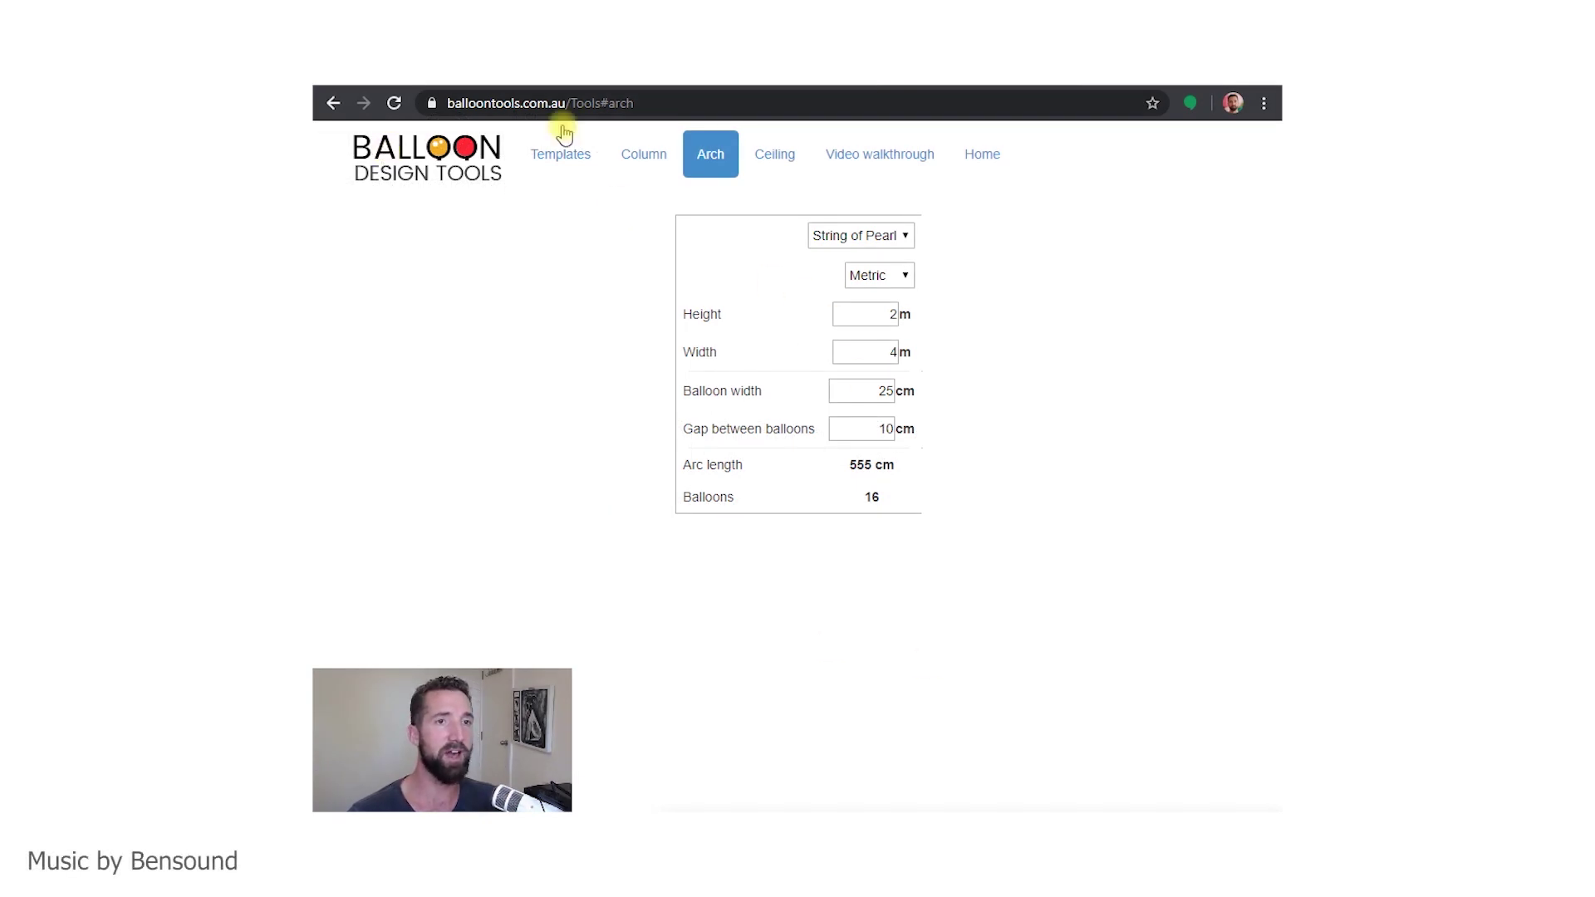
# Step: Leave the arch calculator and return to the balloontools.com.au home page
pyautogui.click(981, 156)
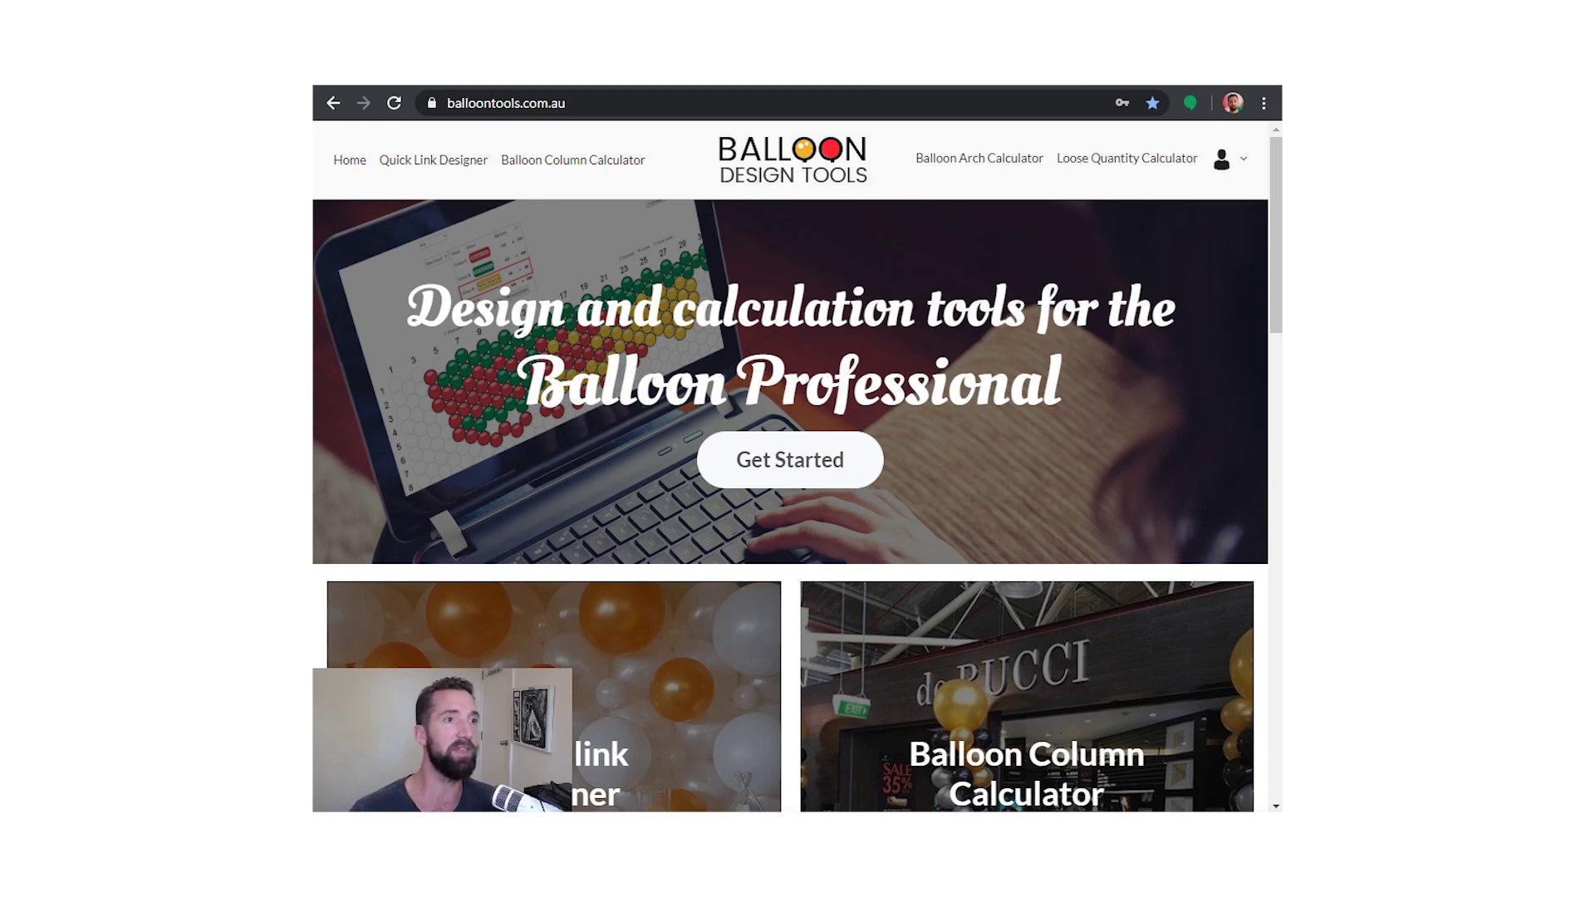
# Step: View the subscription plans from the account menu, then go to the Quick Link Designer
pyautogui.click(508, 103)
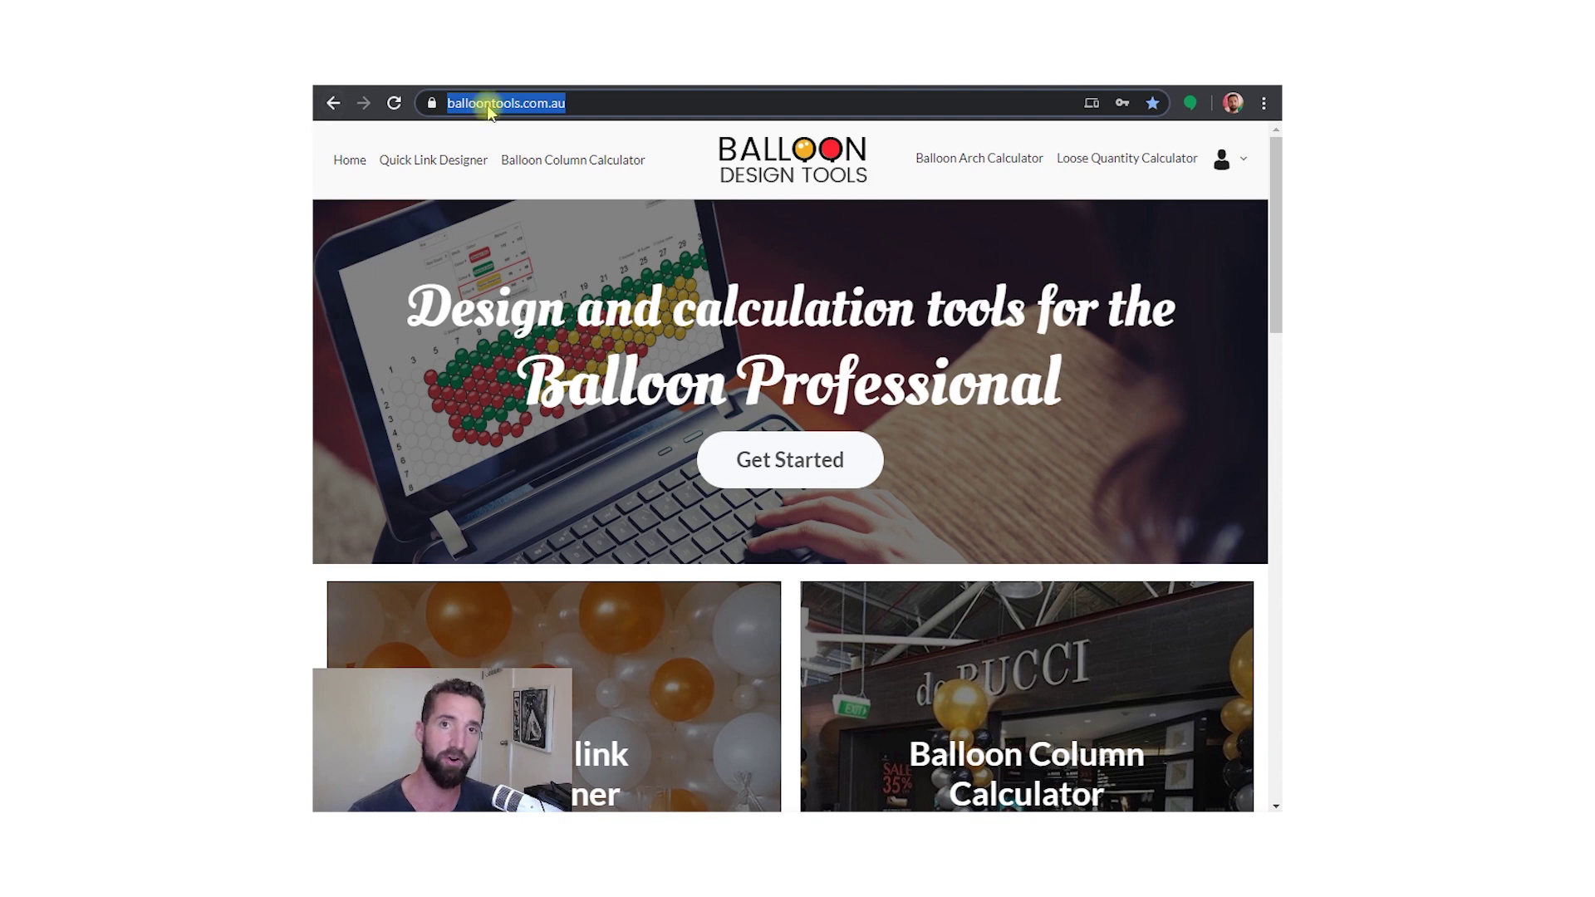
pyautogui.click(630, 101)
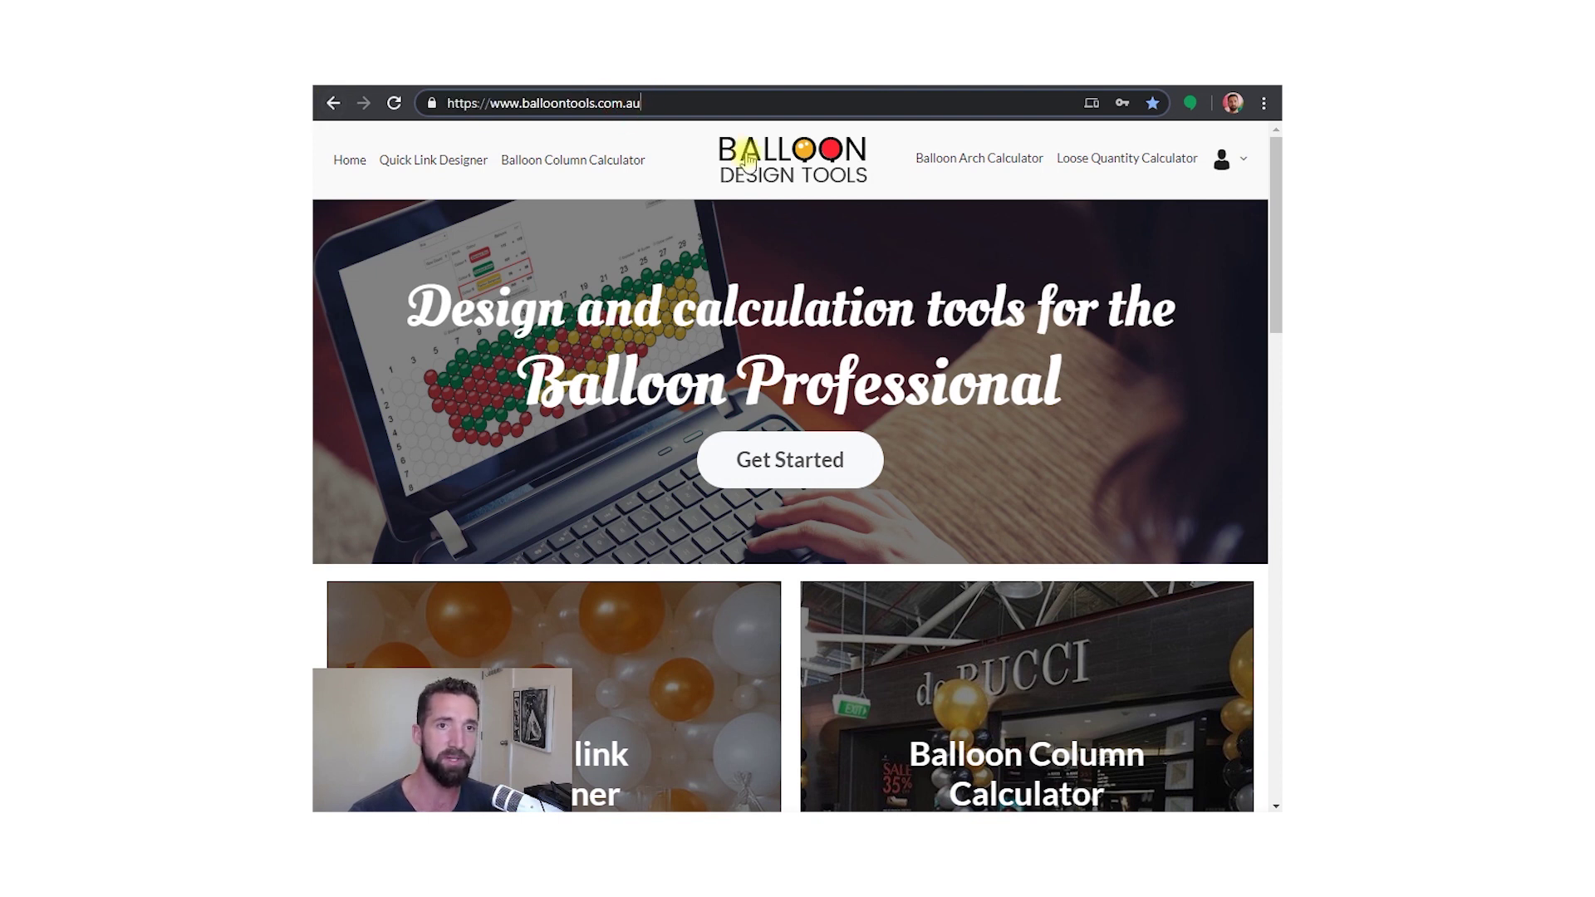
pyautogui.click(1240, 163)
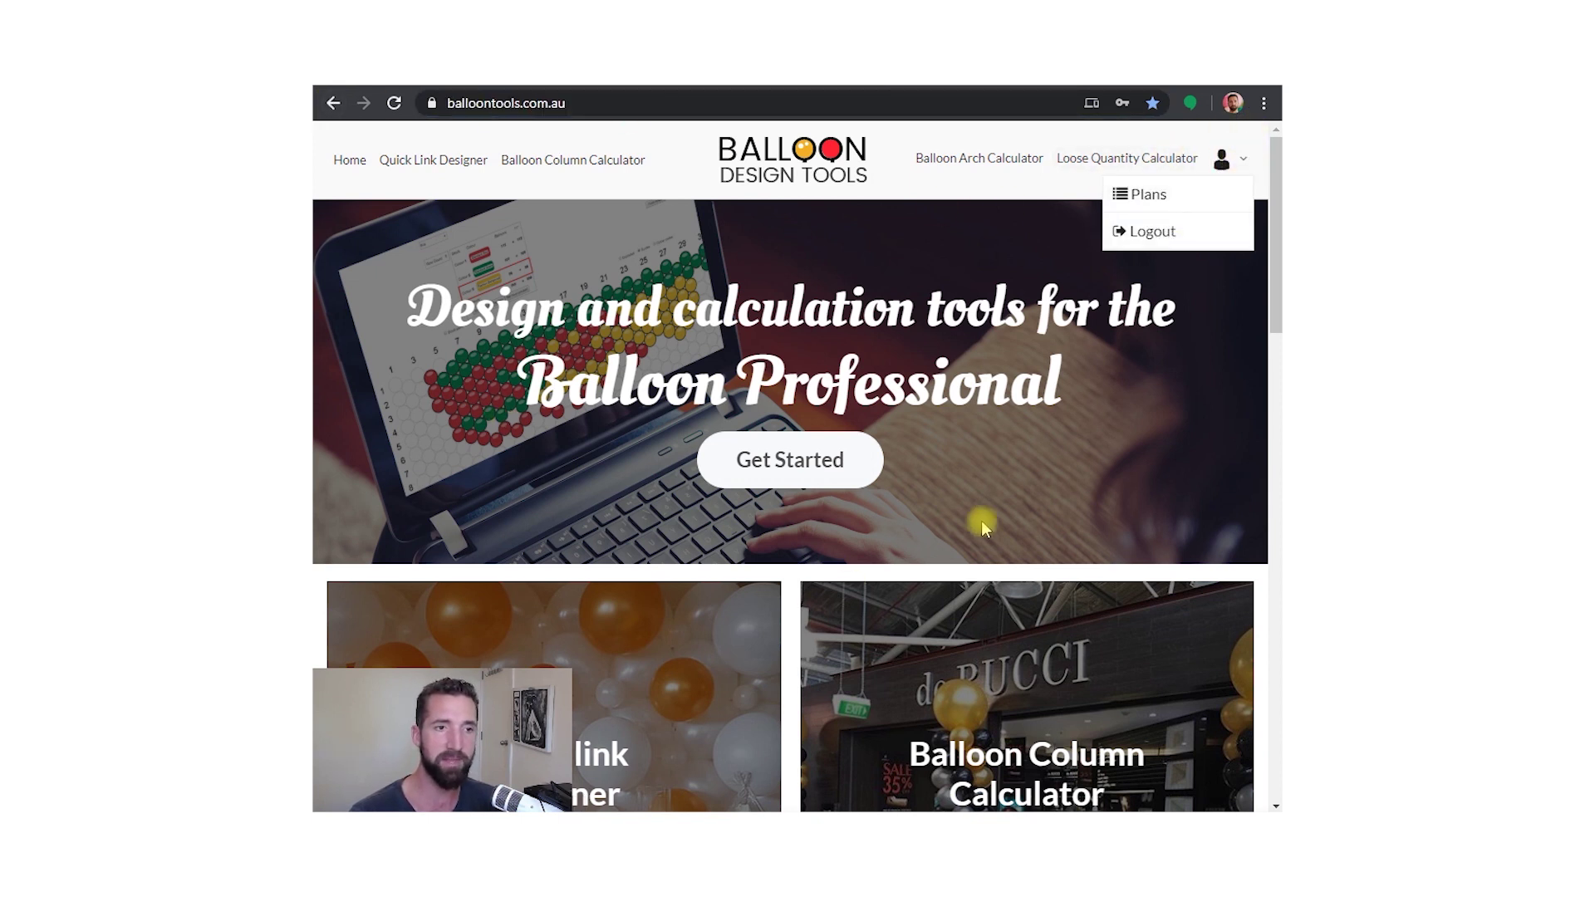
pyautogui.click(1144, 196)
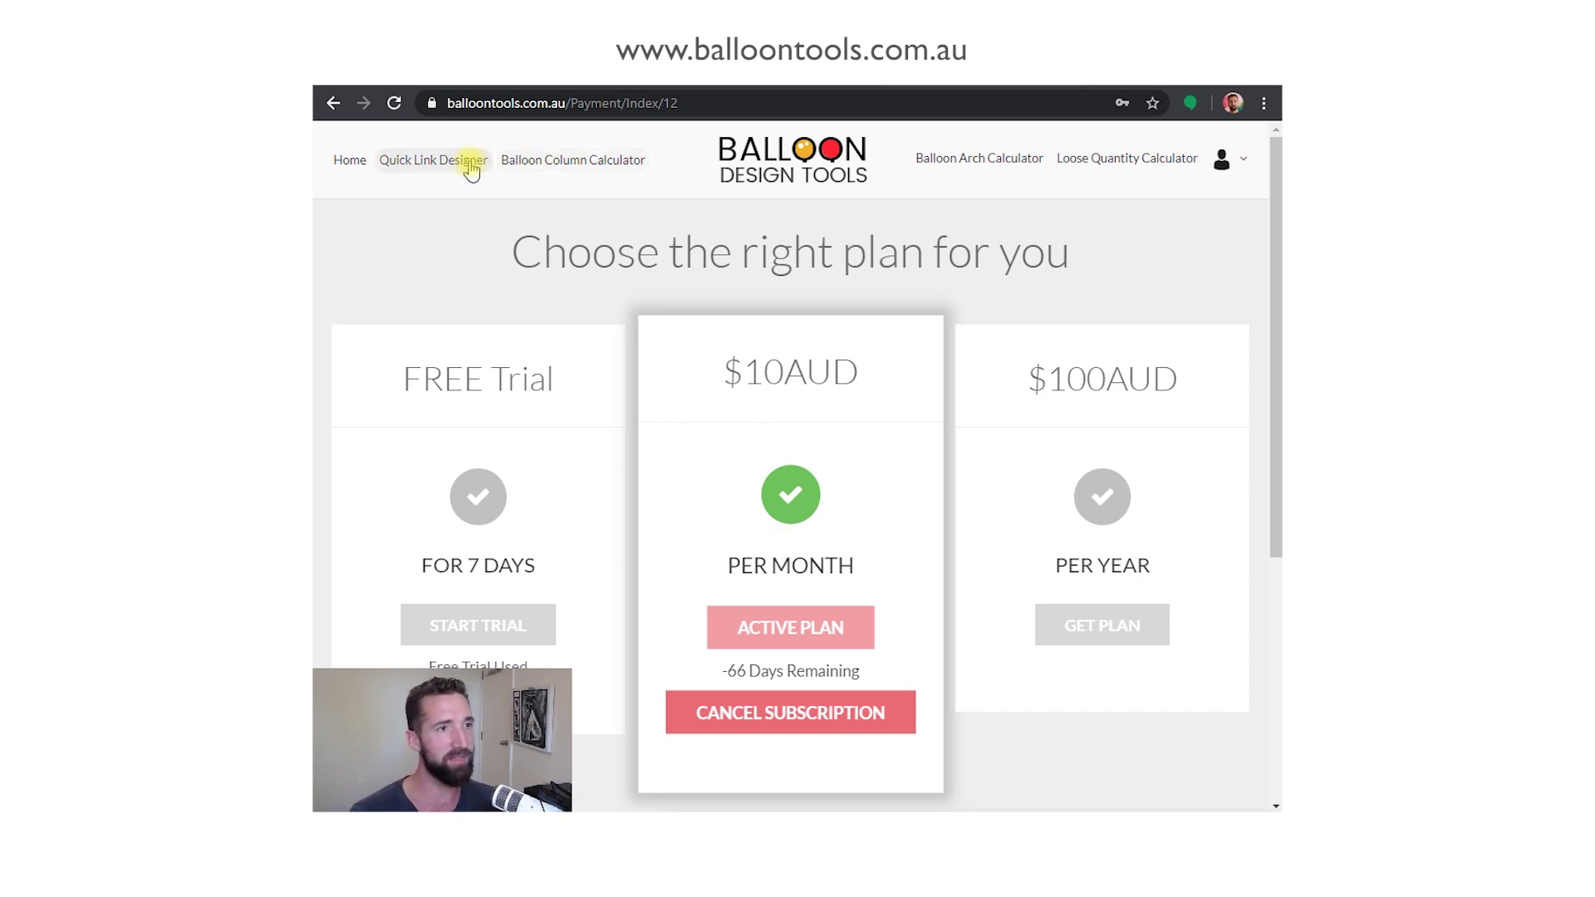
pyautogui.click(433, 161)
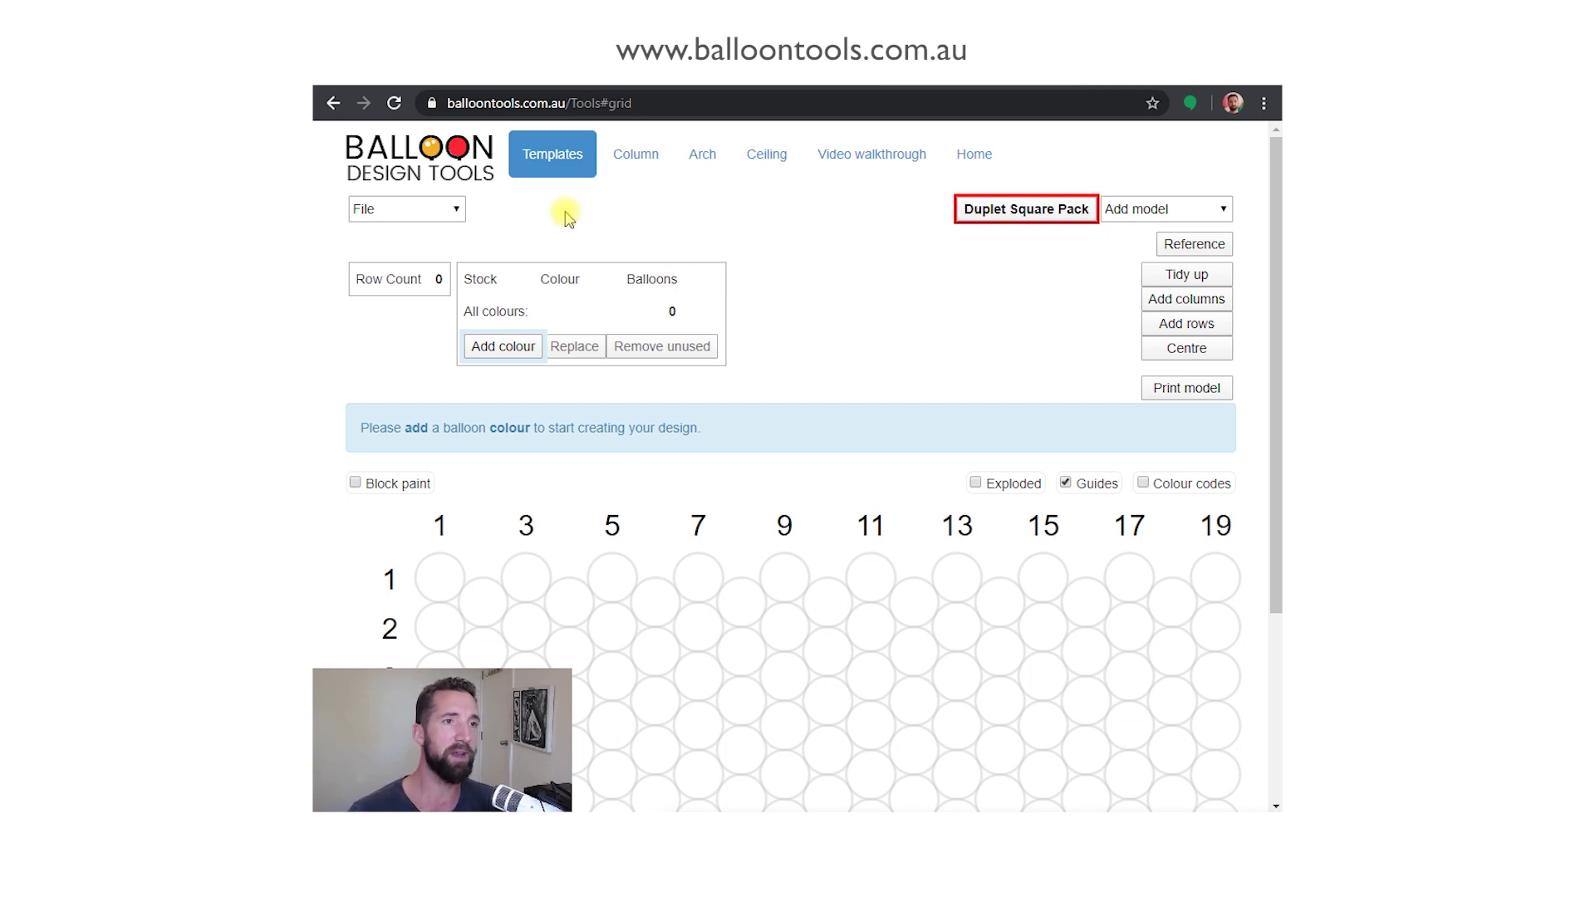
# Step: Browse the home page tool cards and open the Balloon Arch Calculator (2 m × 4 m, 16 balloons)
pyautogui.click(972, 154)
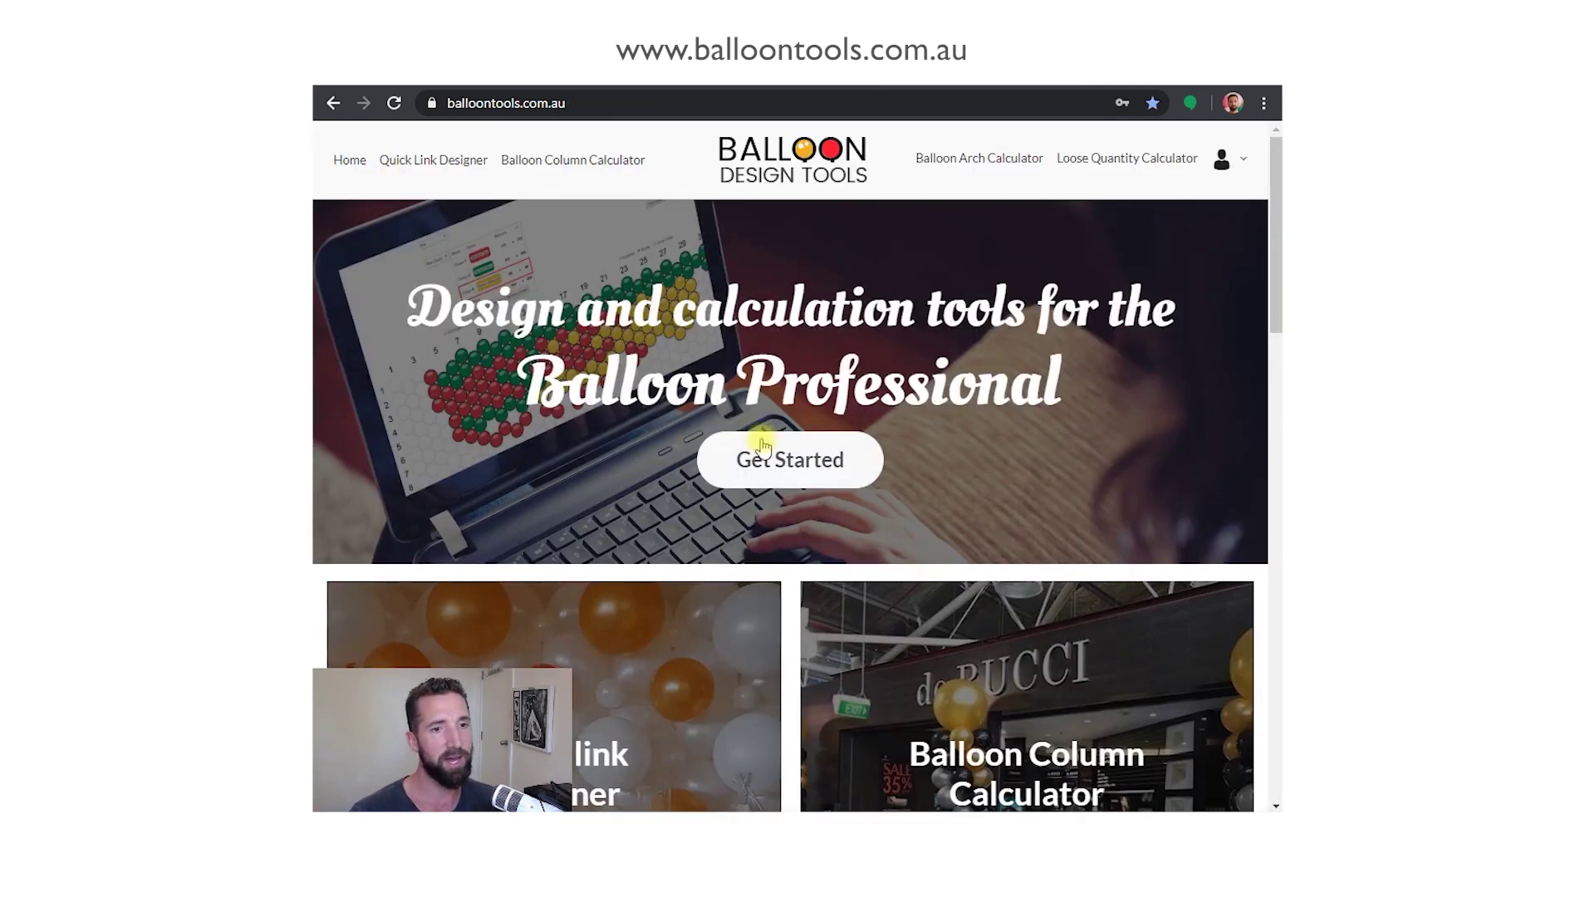
pyautogui.scroll(-5, 758, 441)
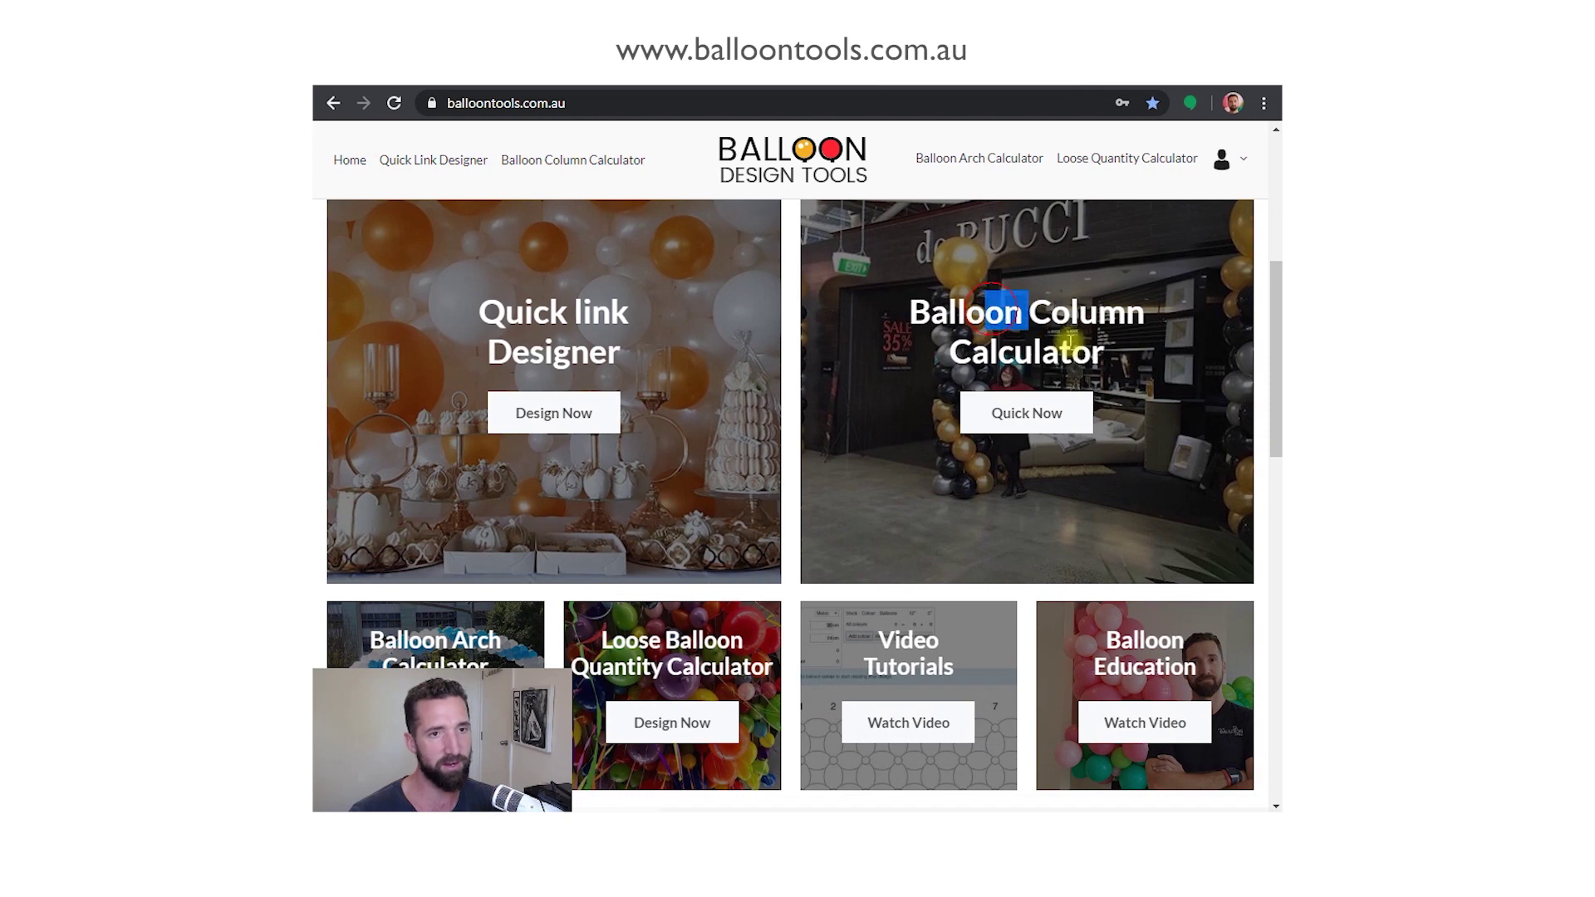
pyautogui.tripleClick(1026, 330)
pyautogui.click(938, 340)
pyautogui.moveTo(561, 316); pyautogui.dragTo(586, 352)
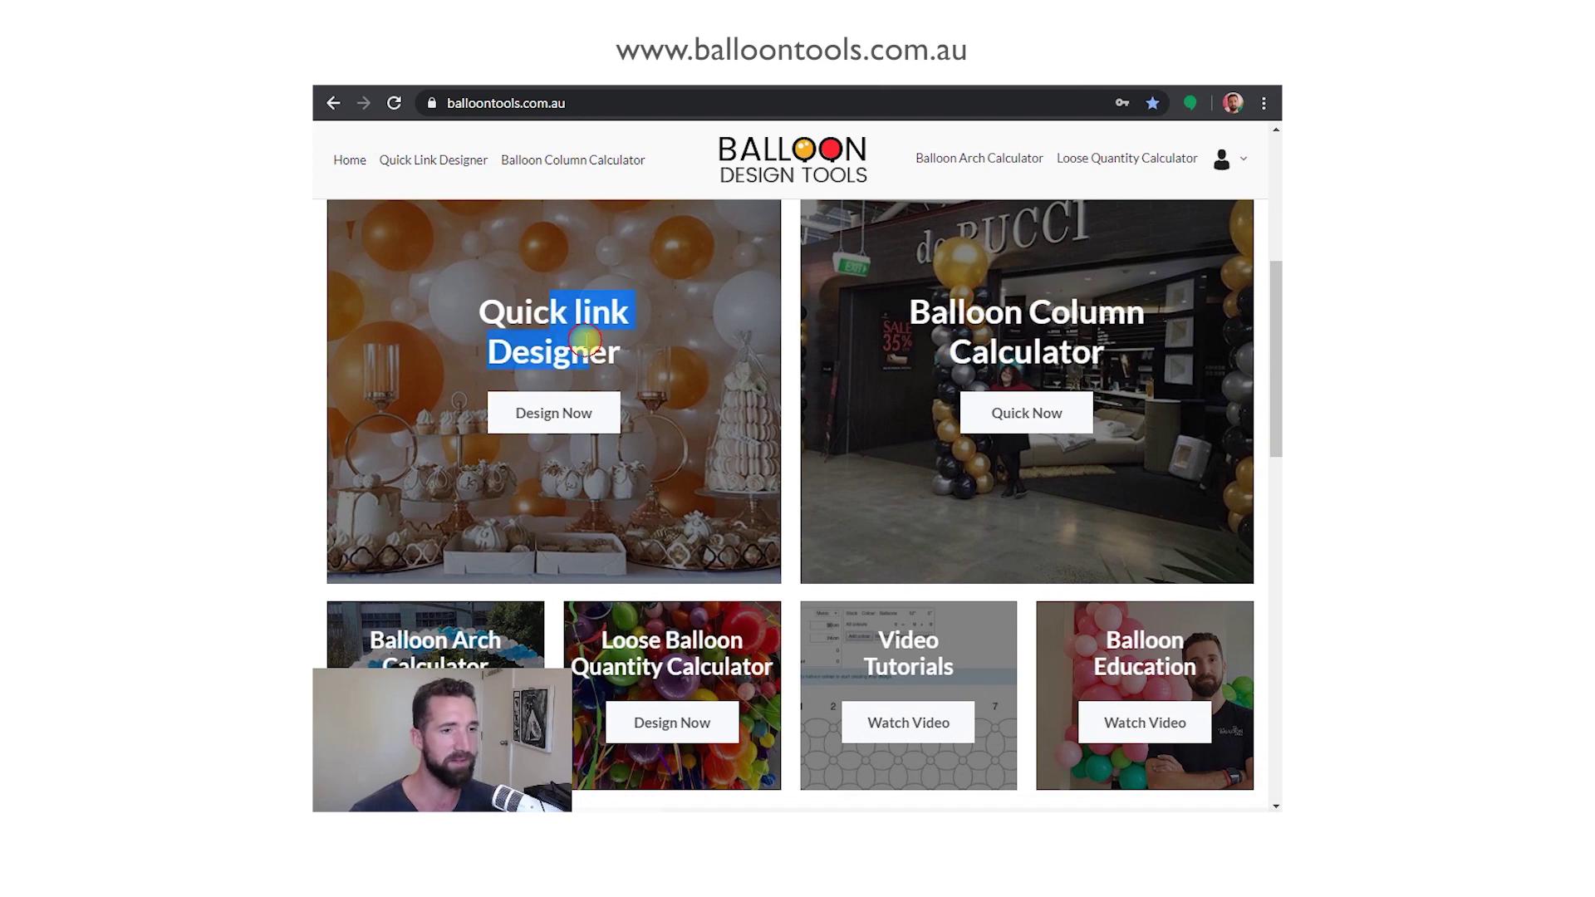
pyautogui.click(586, 345)
pyautogui.scroll(-1, 980, 498)
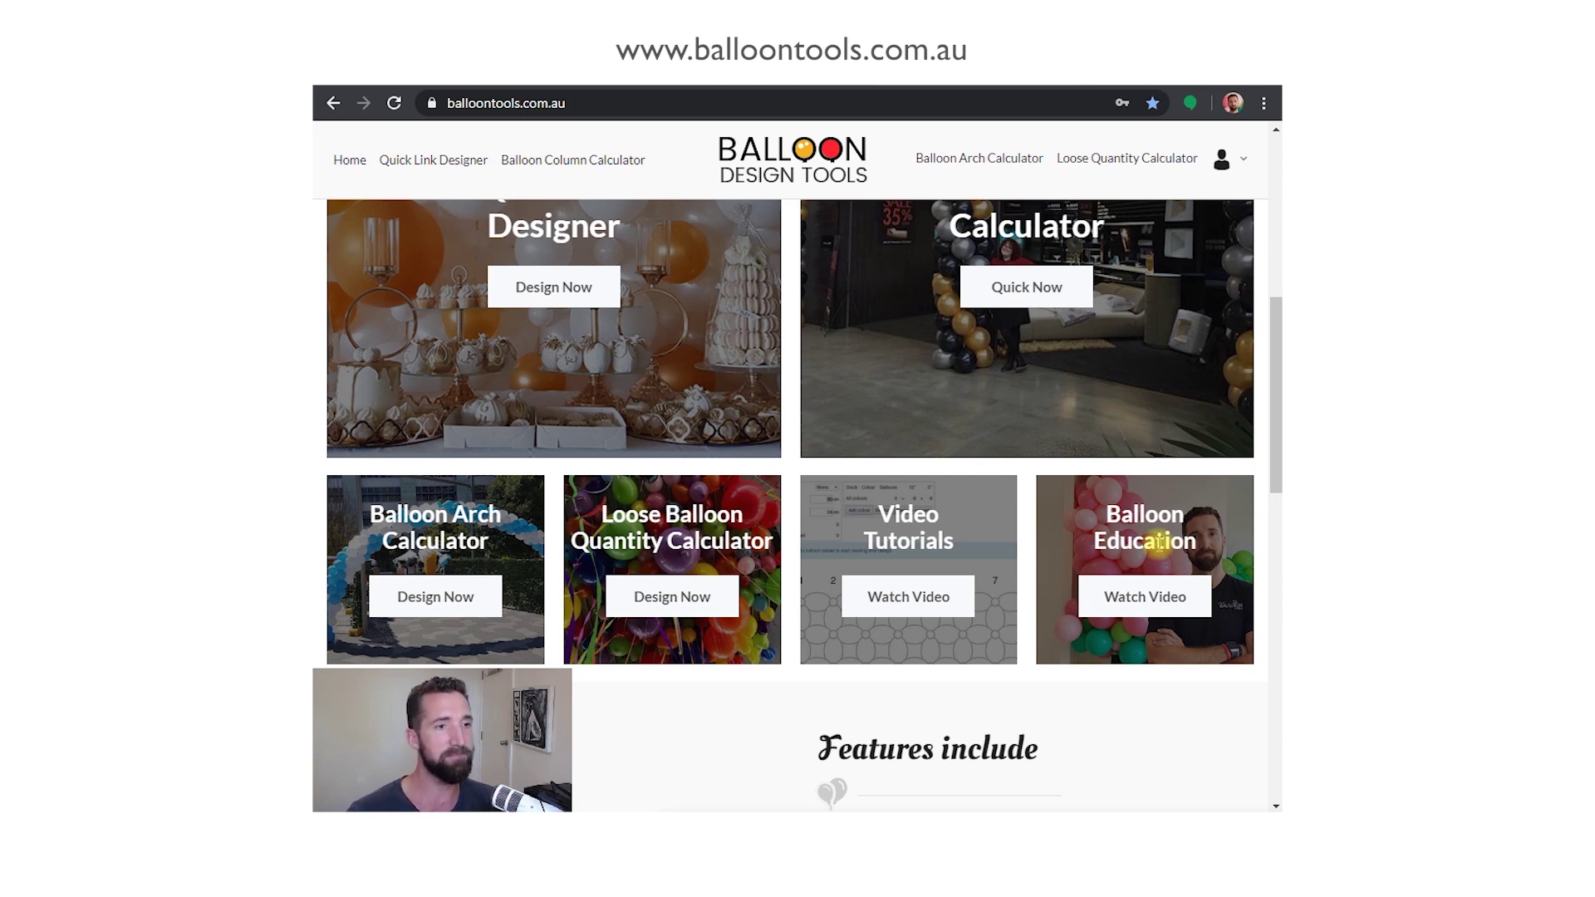
pyautogui.click(444, 603)
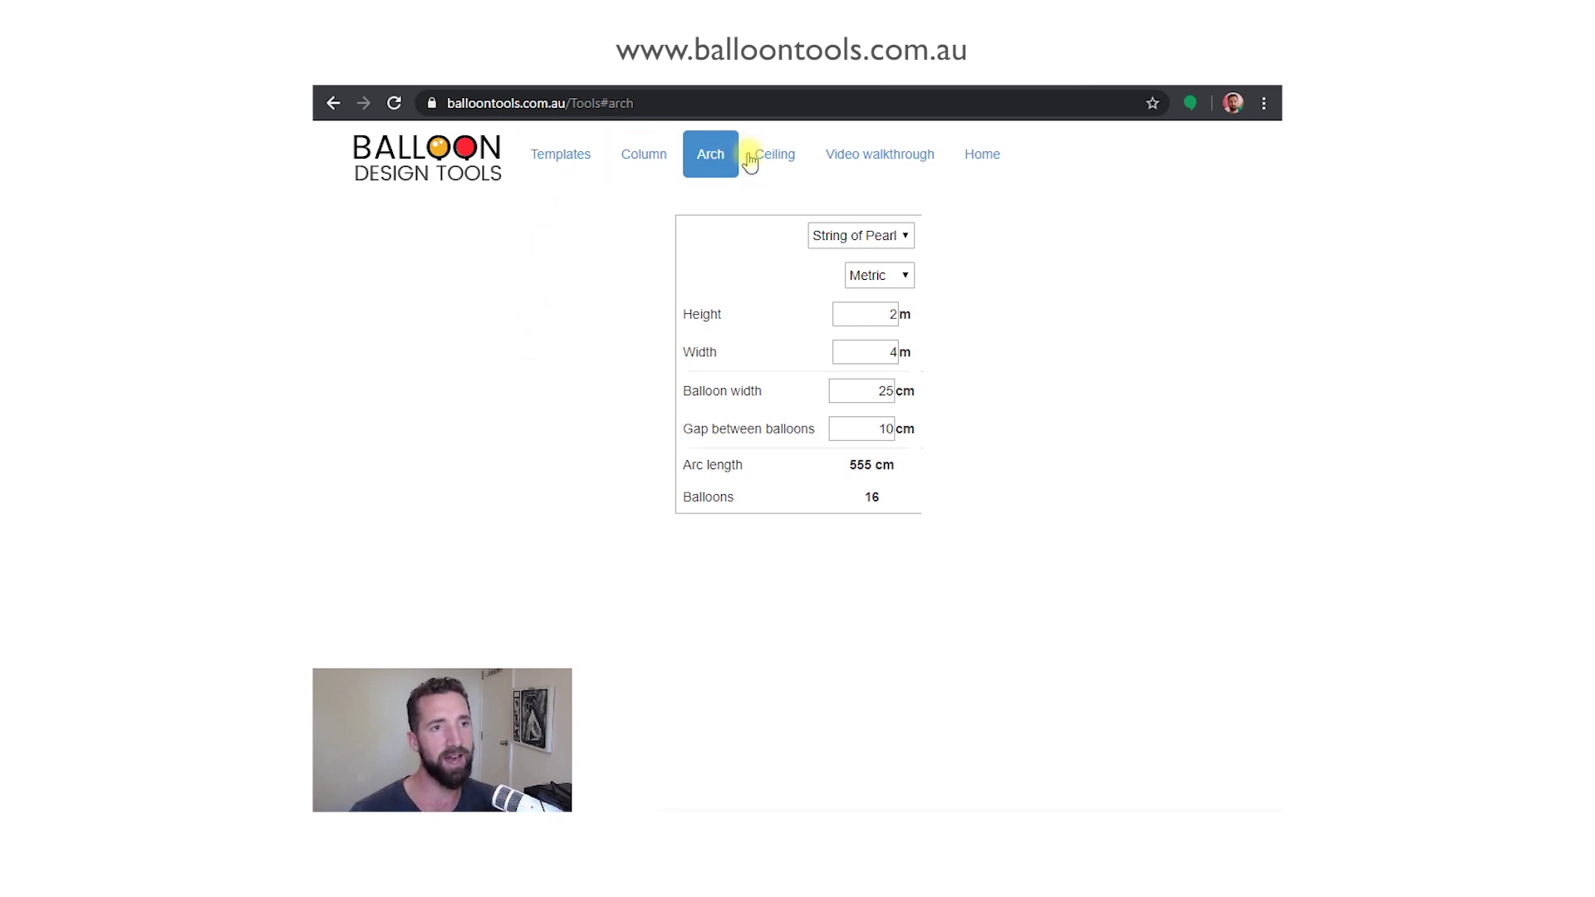
# Step: Change the arch style to Garland in the arch calculator
pyautogui.click(644, 154)
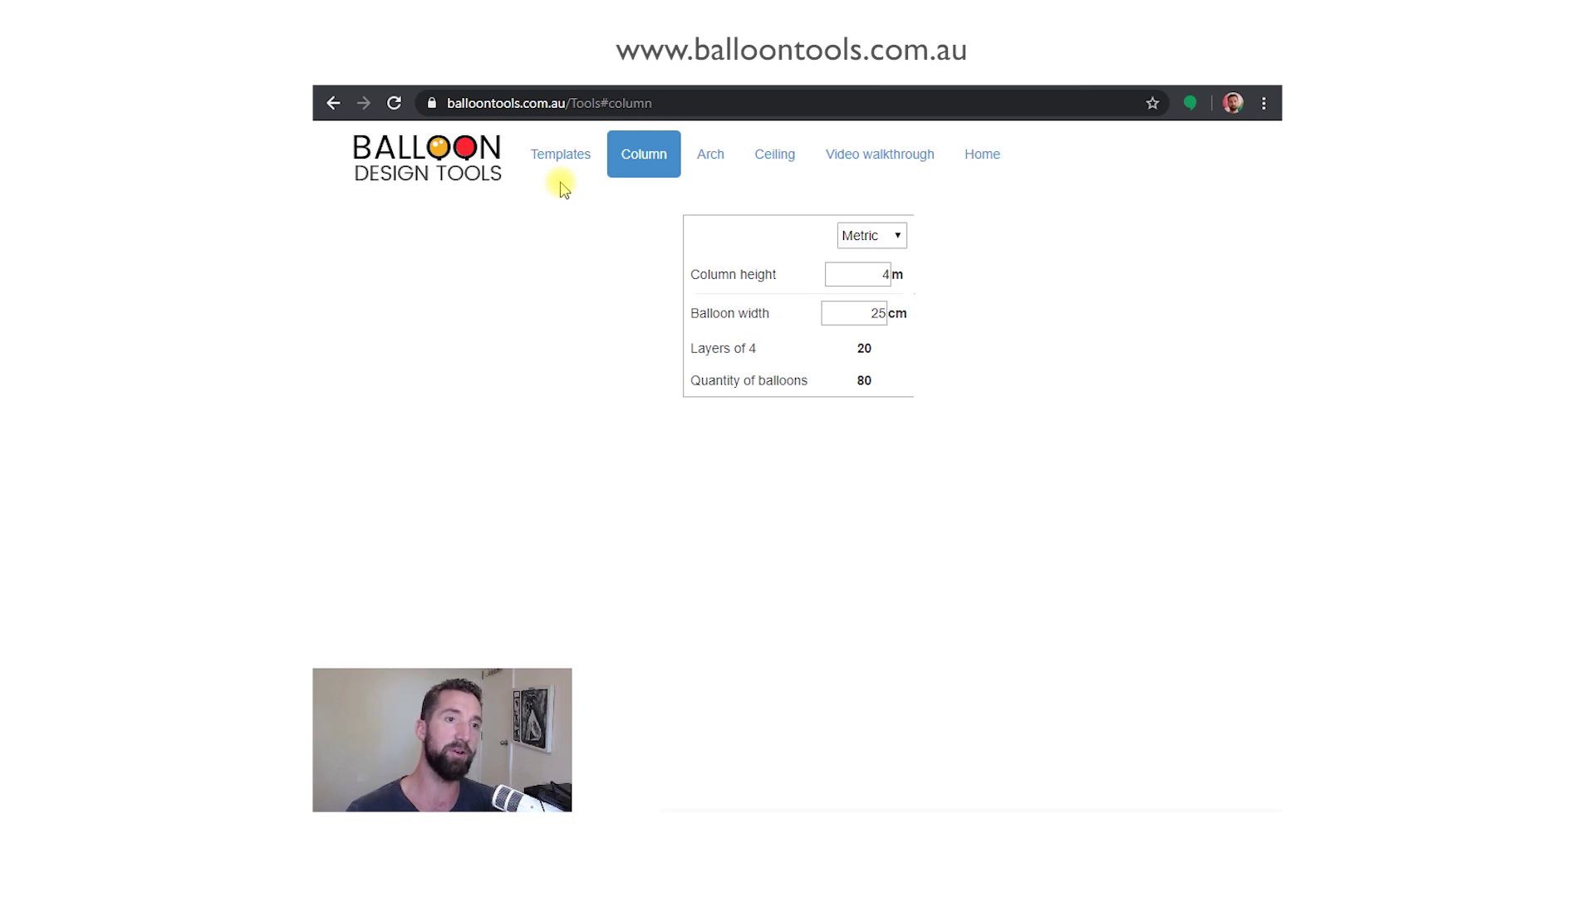
pyautogui.click(708, 151)
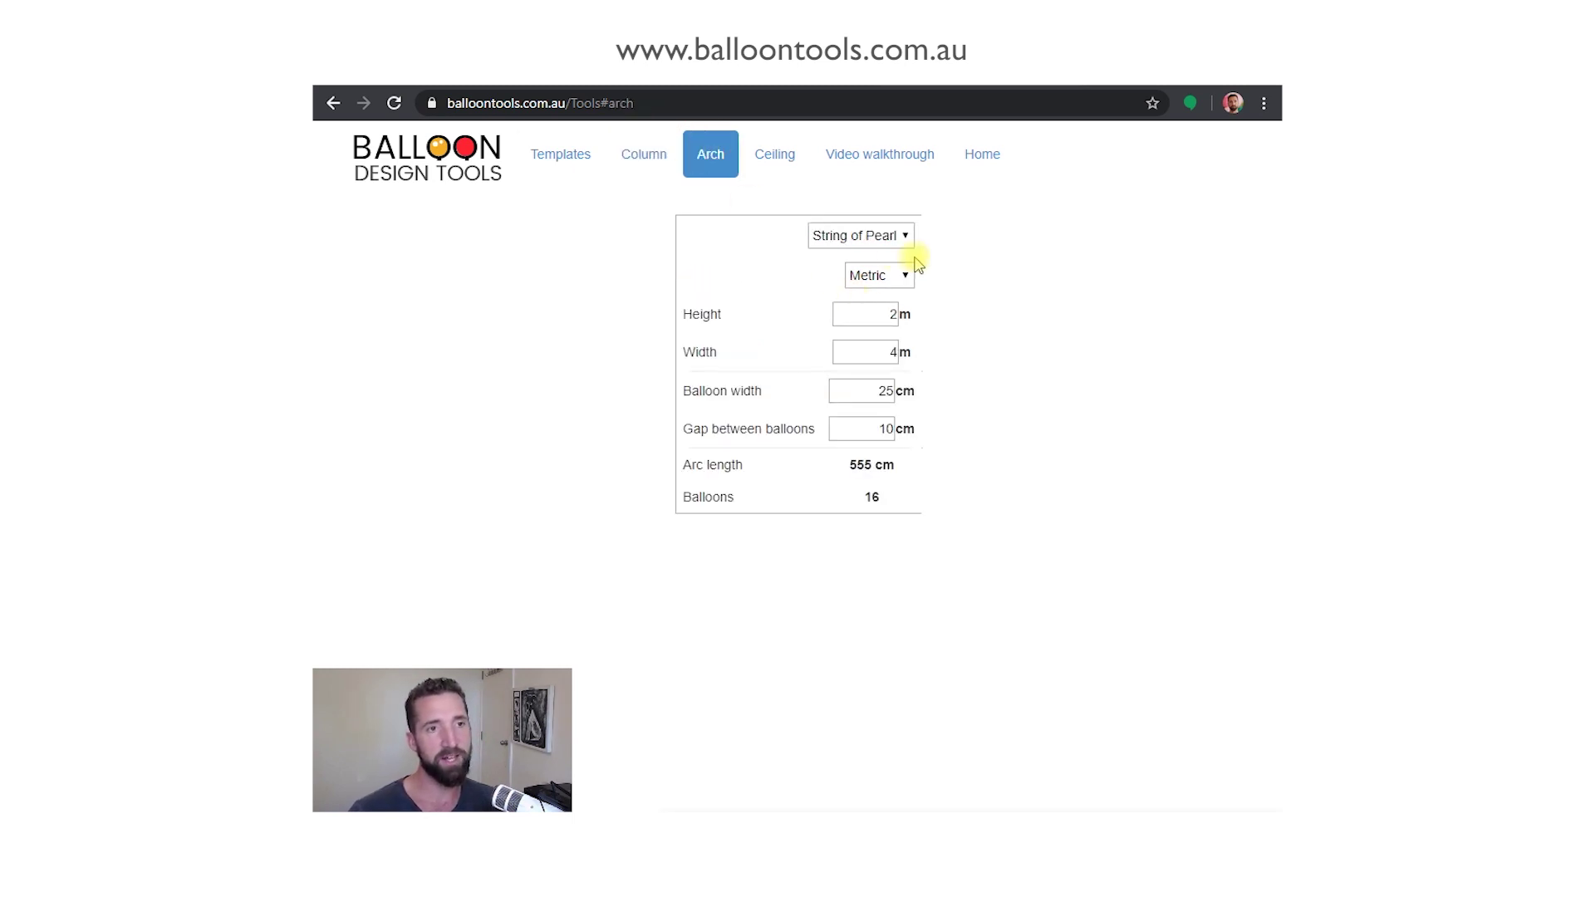
pyautogui.click(895, 237)
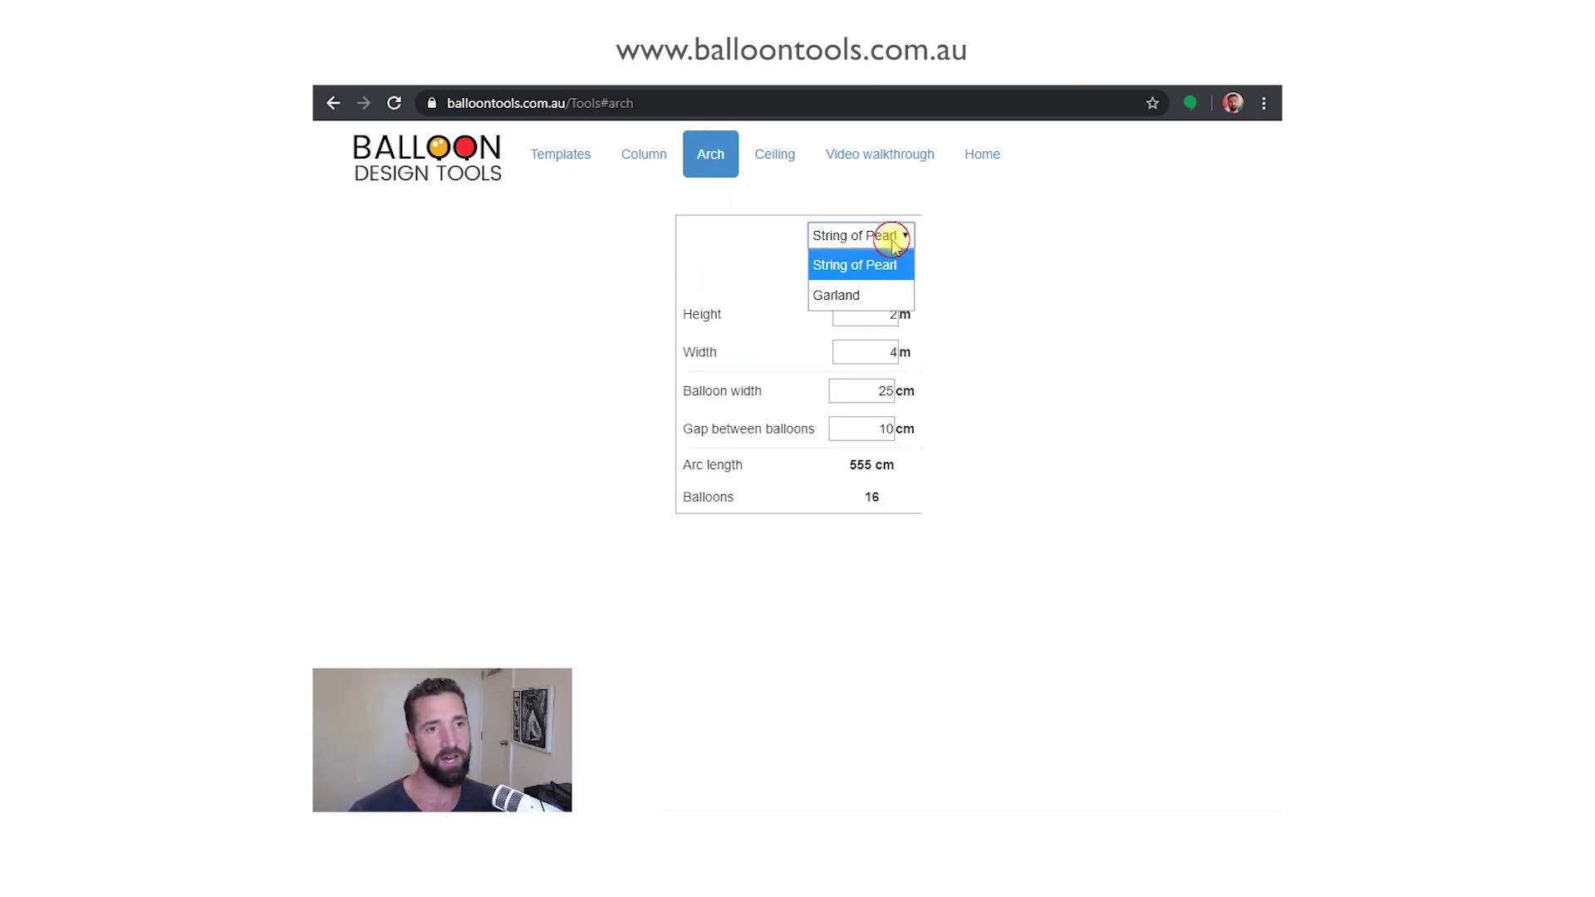
pyautogui.click(856, 299)
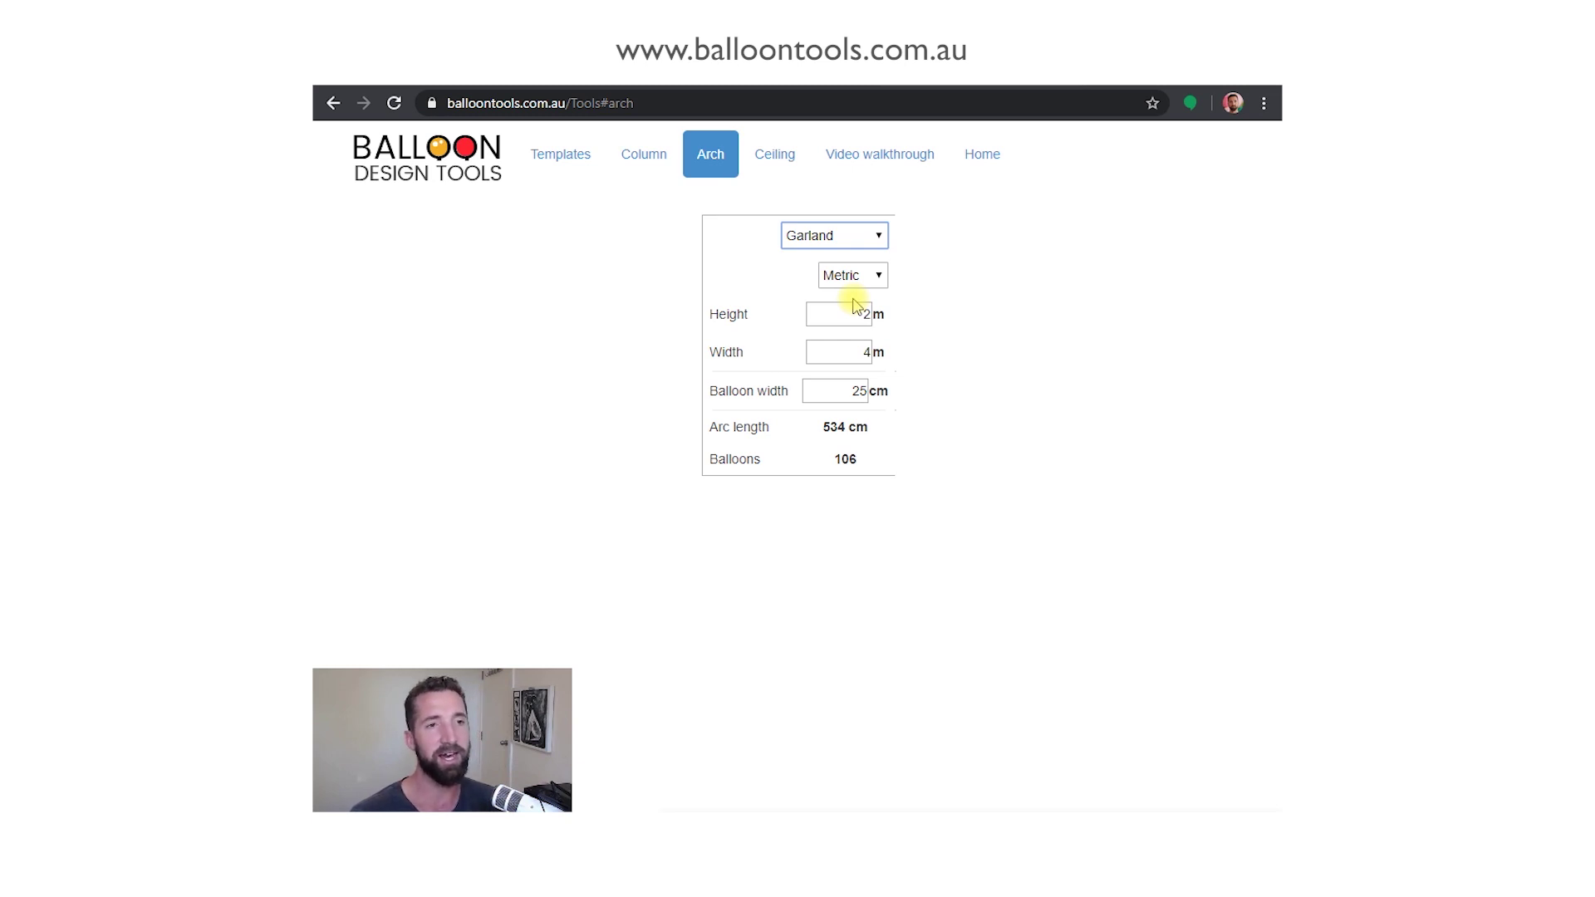
# Step: Switch to Imperial units with an 8 ft height and 10 ft width, giving 118 balloons
pyautogui.click(853, 278)
pyautogui.click(860, 301)
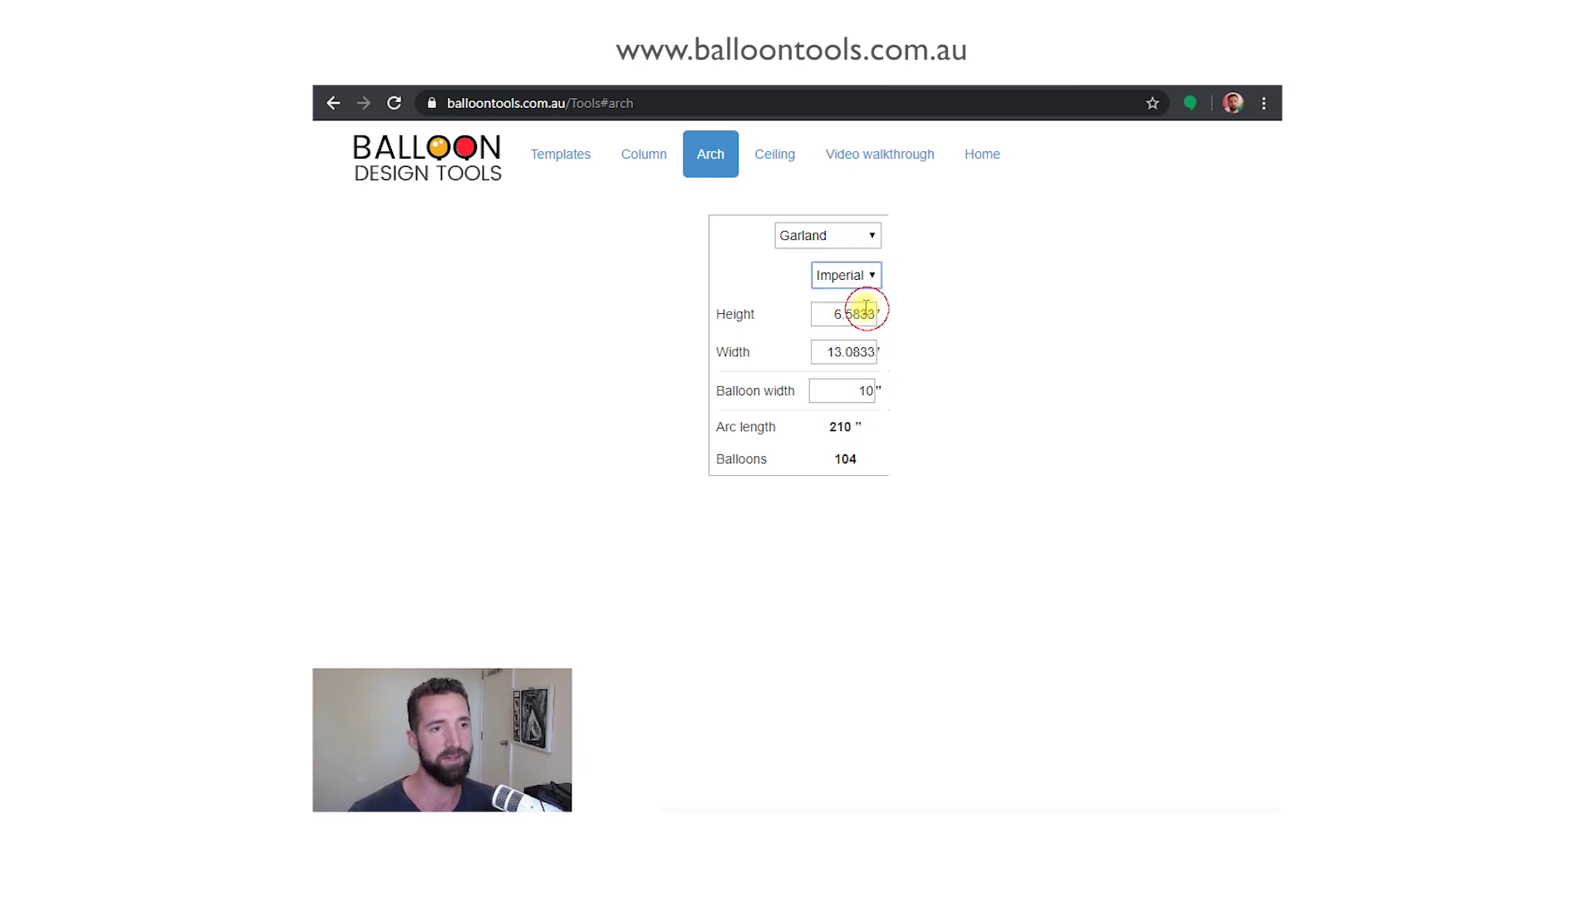
pyautogui.doubleClick(826, 313)
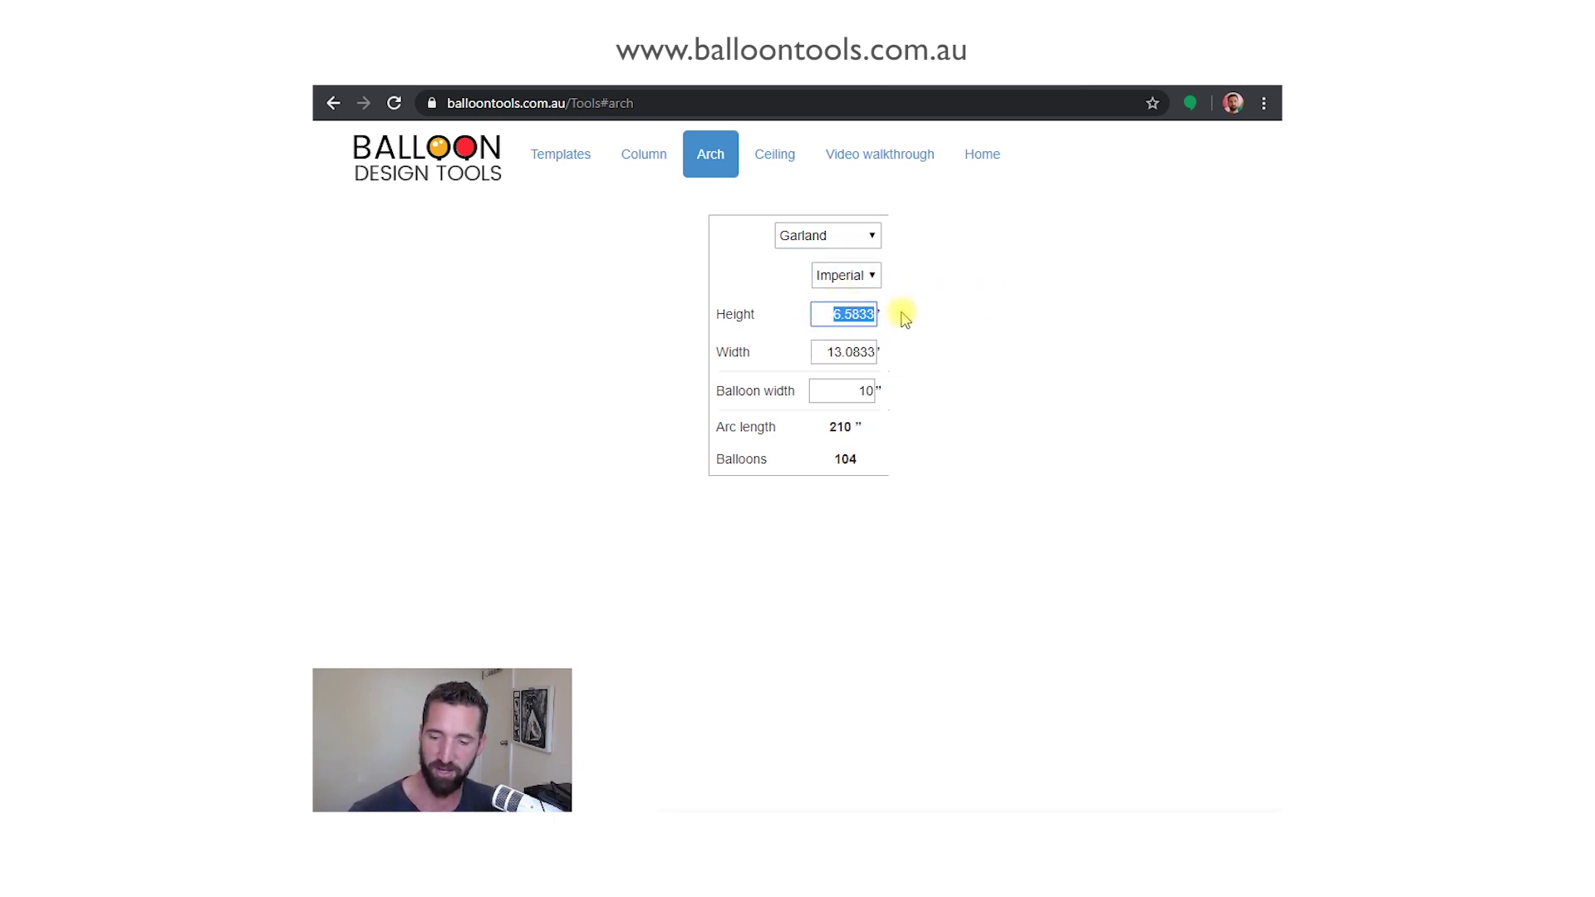
pyautogui.write('8')
pyautogui.press('Tab')
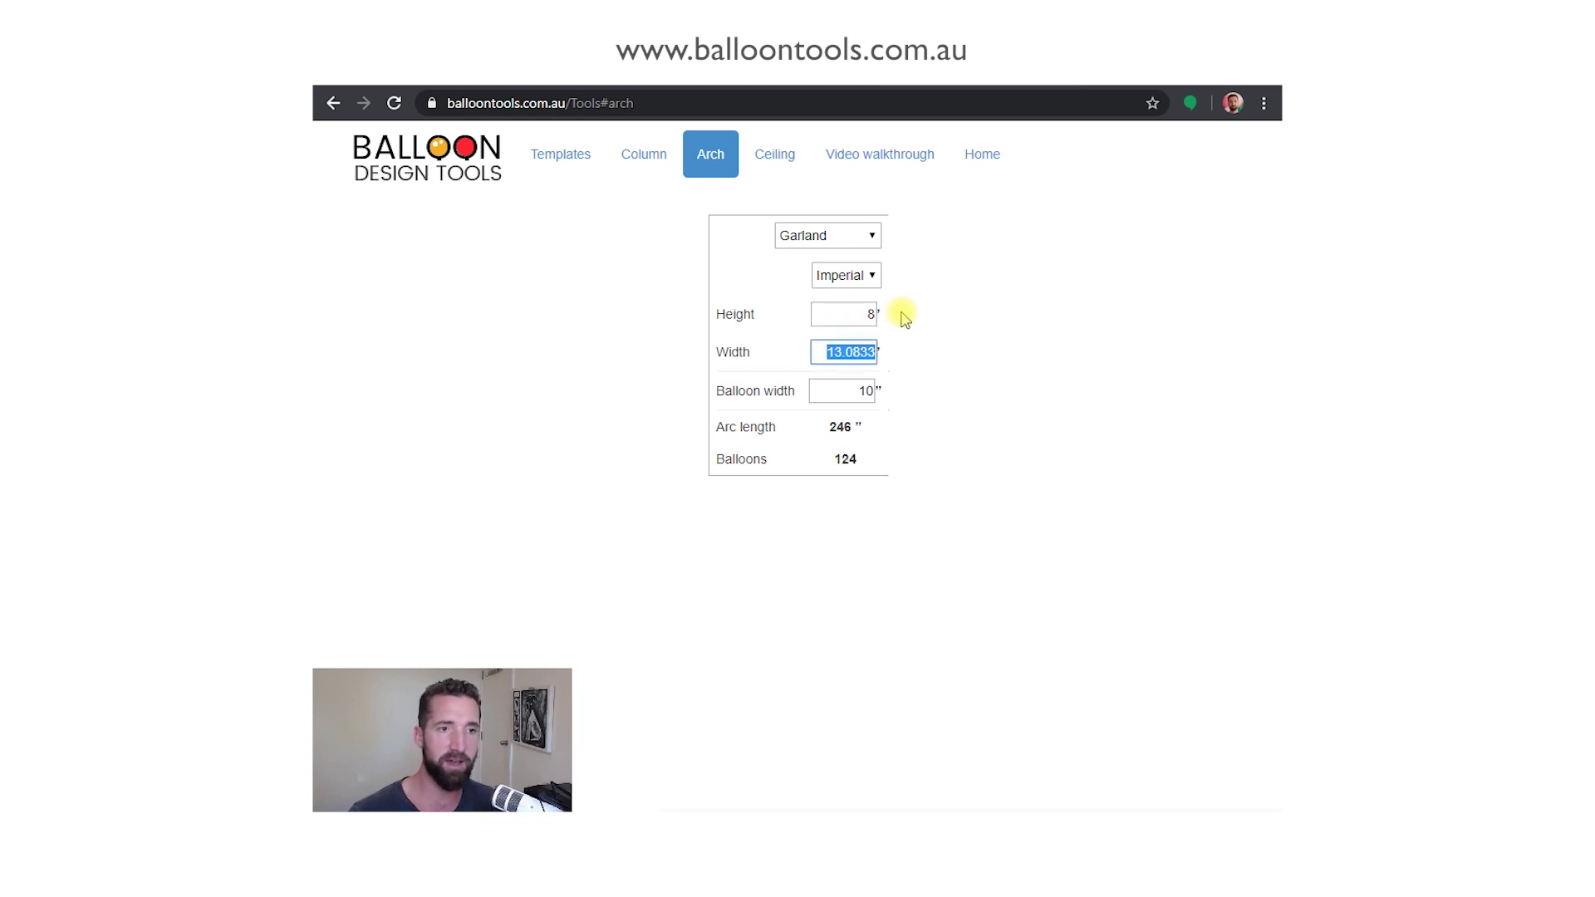
pyautogui.write('10')
pyautogui.press('Tab')
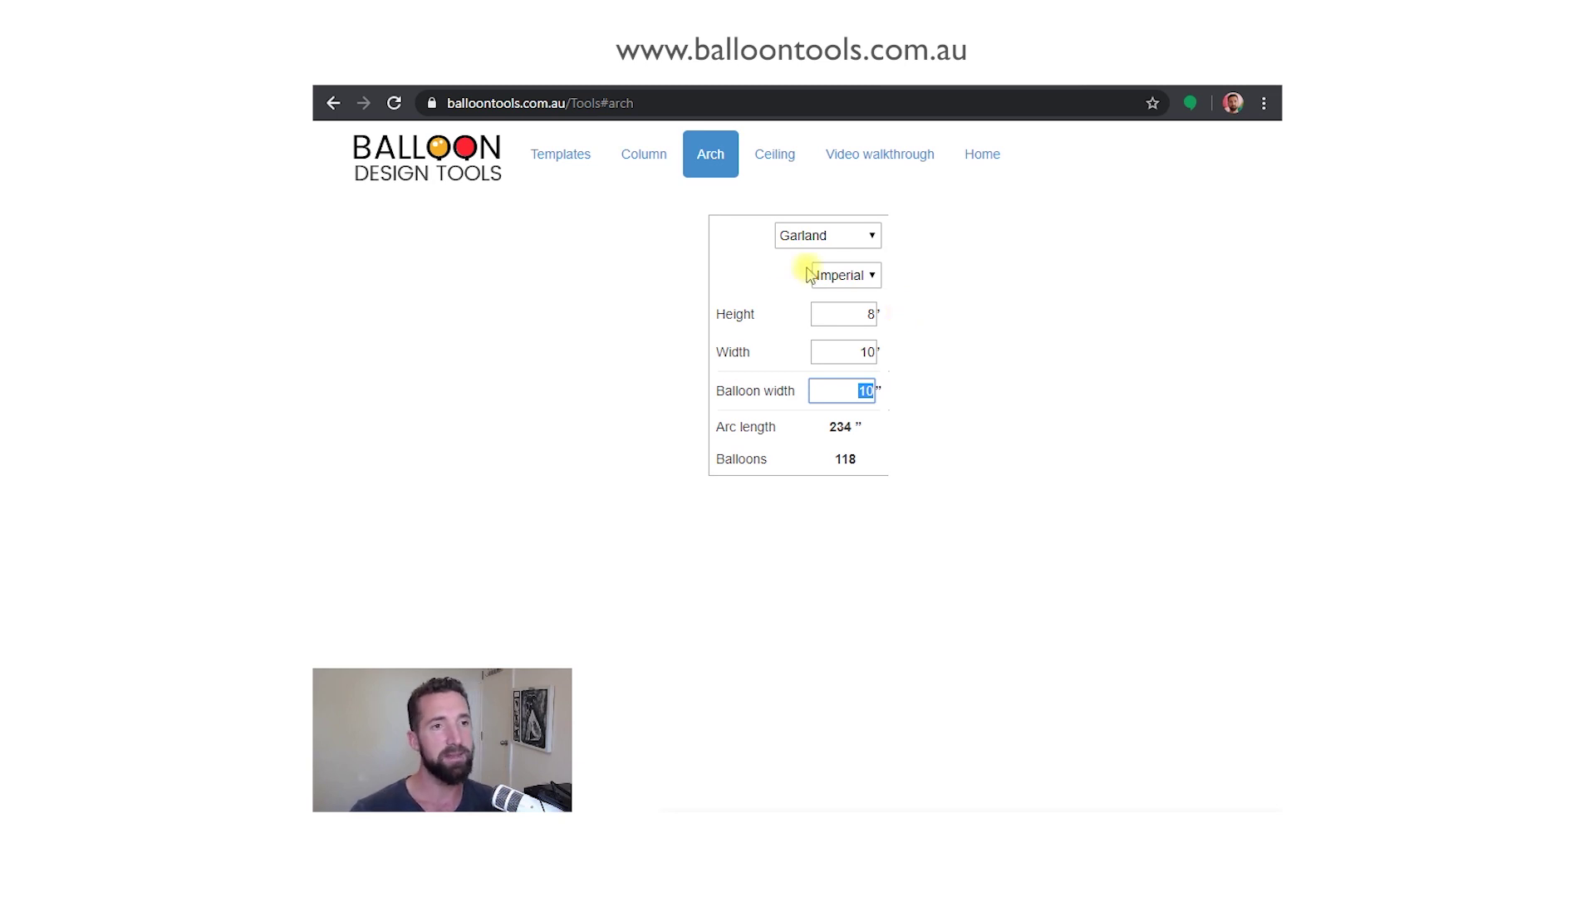
# Step: Switch the arch style back to String of Pearl
pyautogui.click(812, 238)
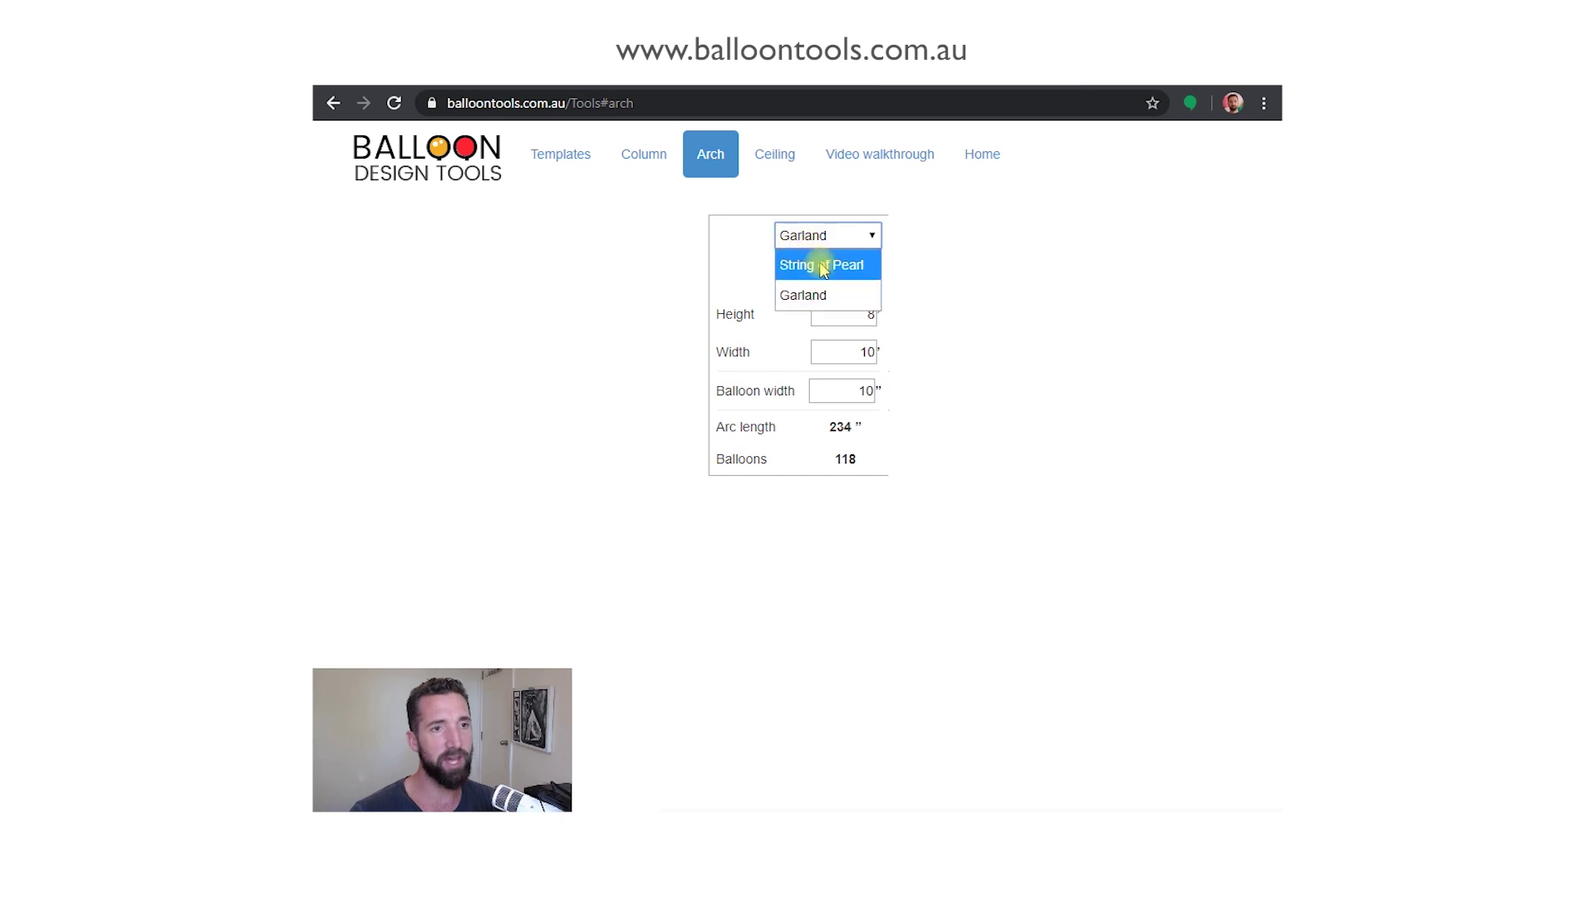
pyautogui.click(819, 260)
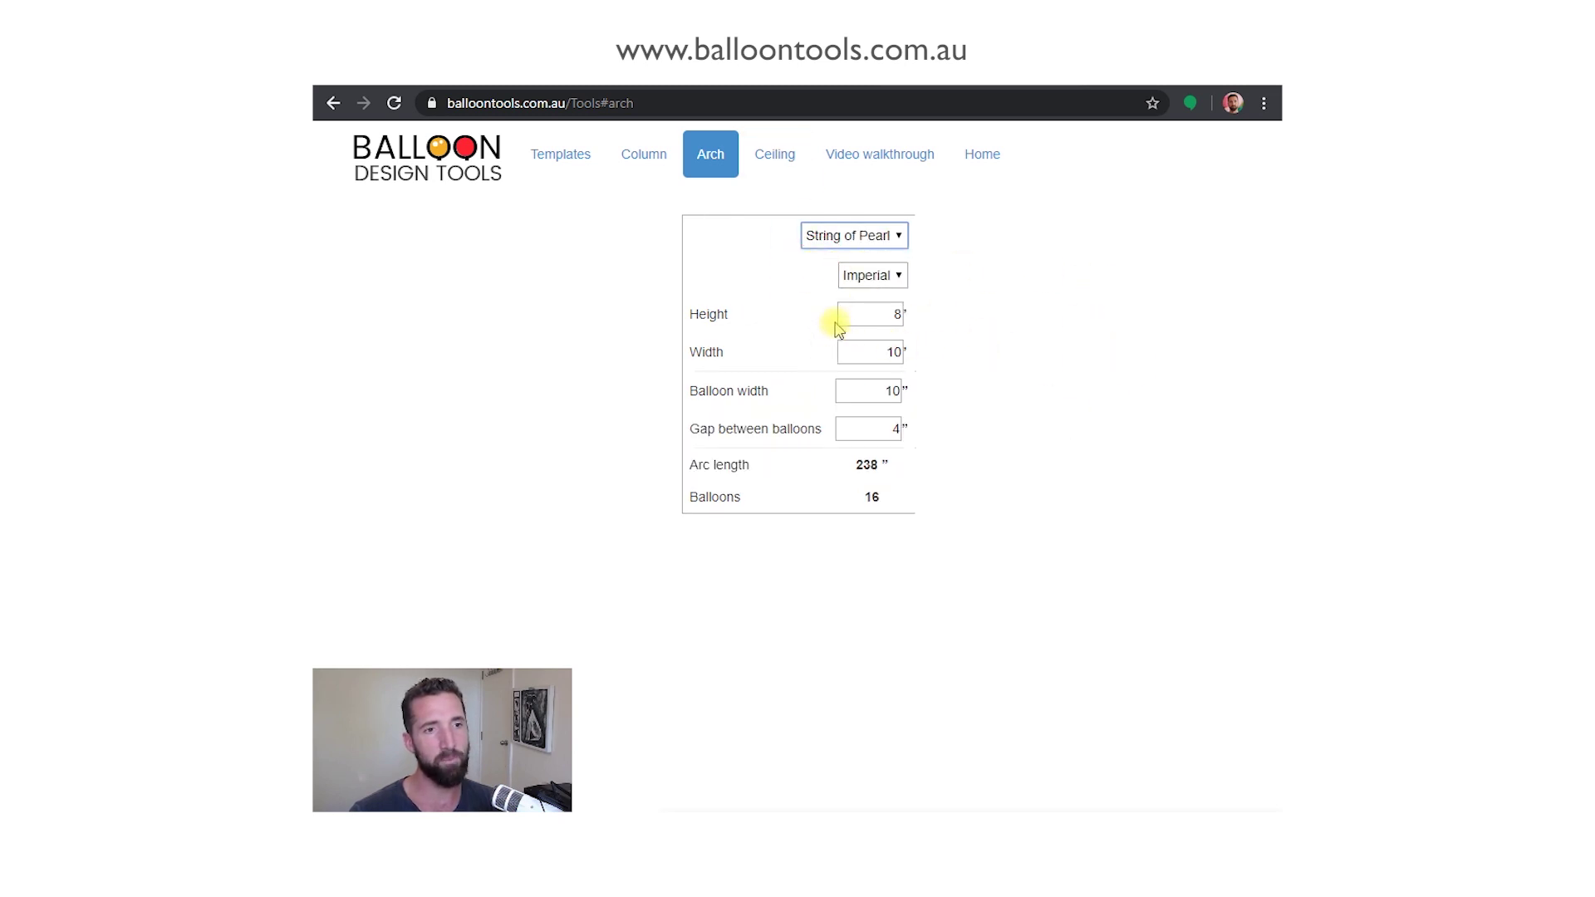
pyautogui.click(861, 316)
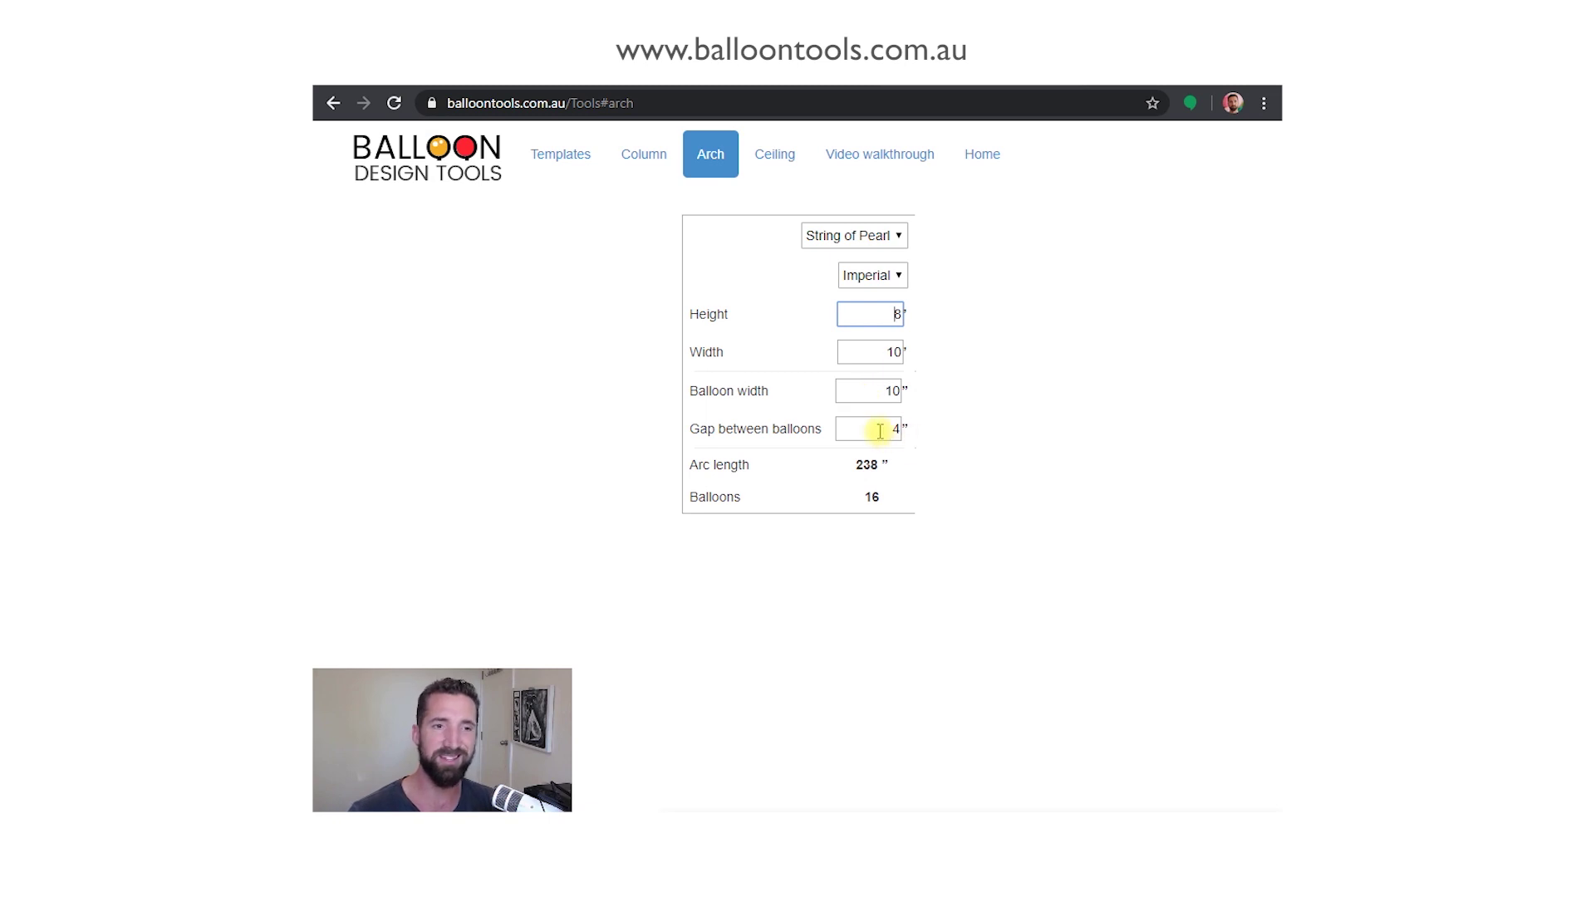
pyautogui.moveTo(893, 429); pyautogui.dragTo(873, 434)
pyautogui.click(873, 434)
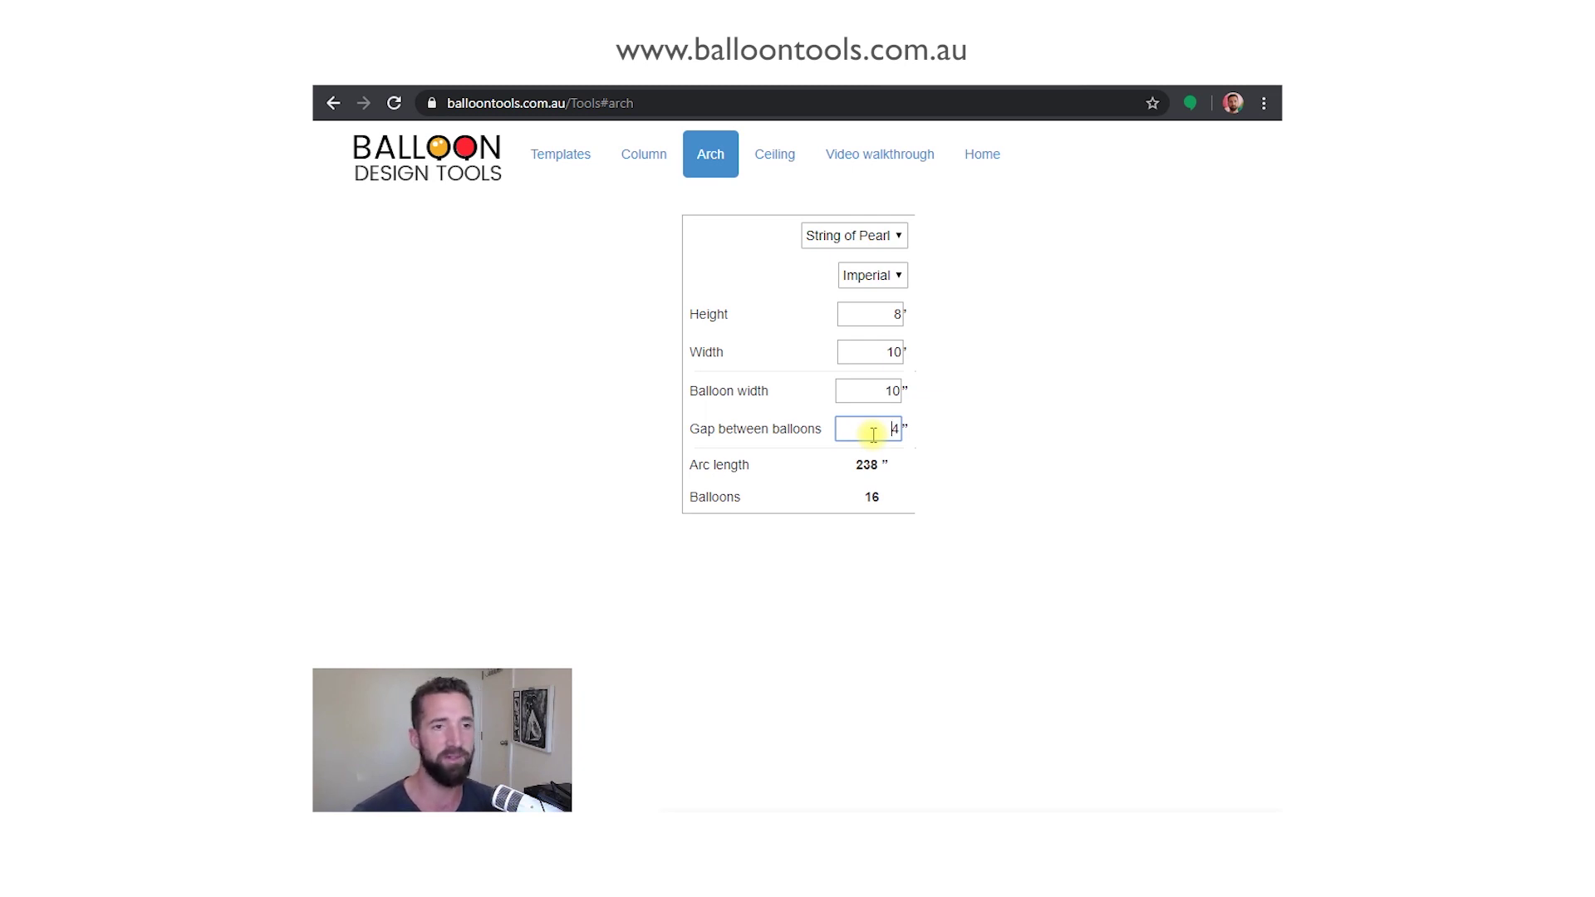
# Step: Return to Metric units and set the arch to 4 m high and 10 m wide
pyautogui.click(863, 279)
pyautogui.click(858, 330)
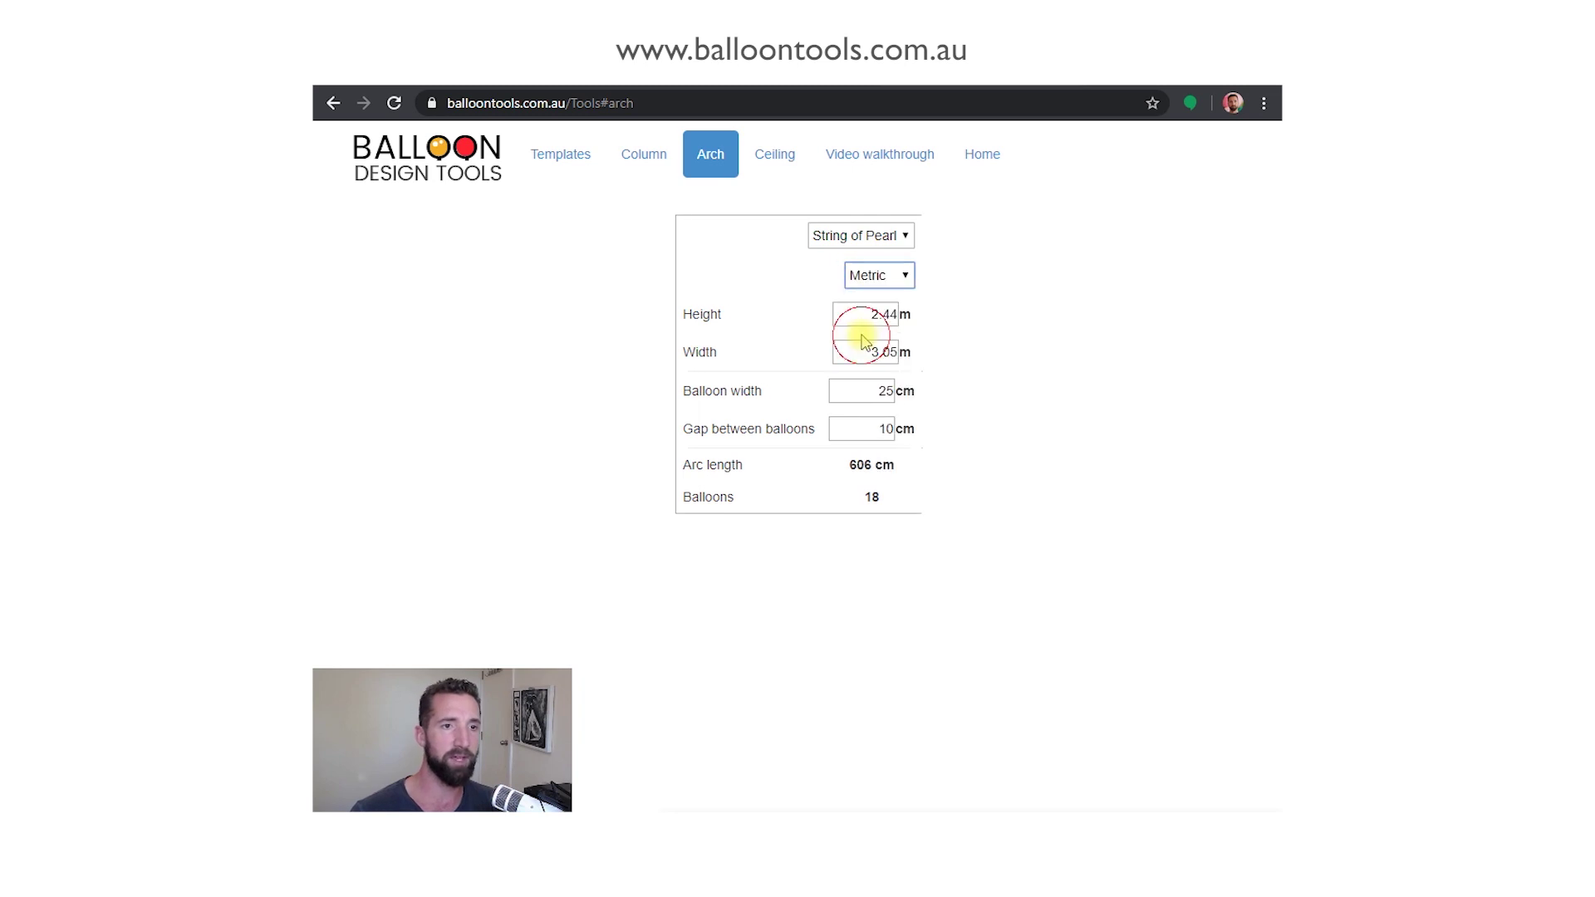
pyautogui.click(861, 314)
pyautogui.doubleClick(862, 314)
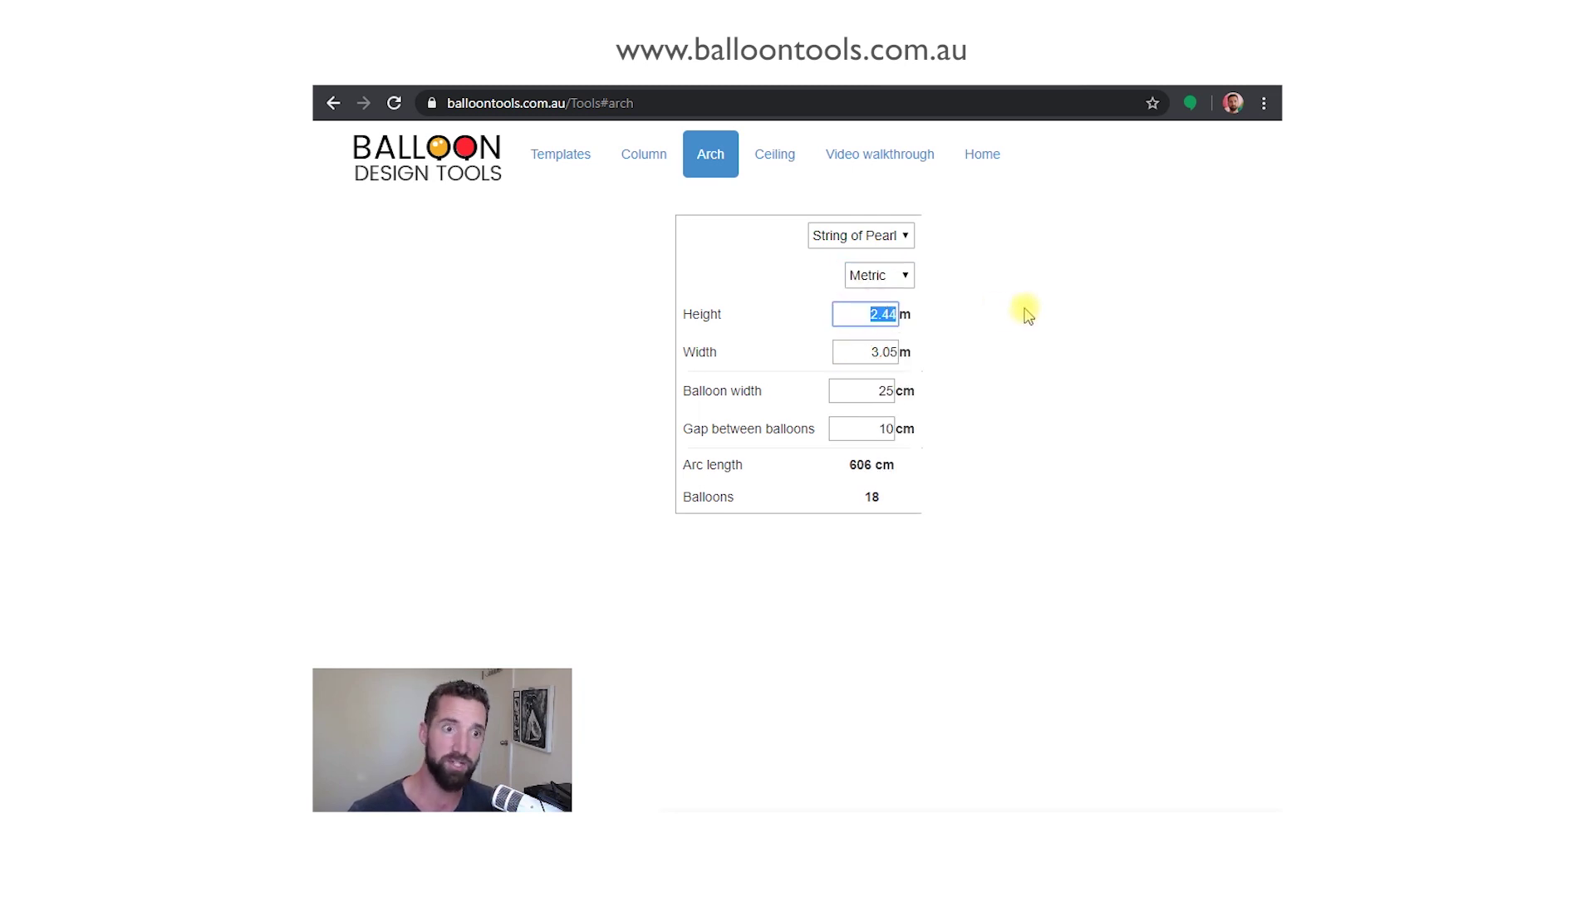
pyautogui.write('10')
pyautogui.press('Tab')
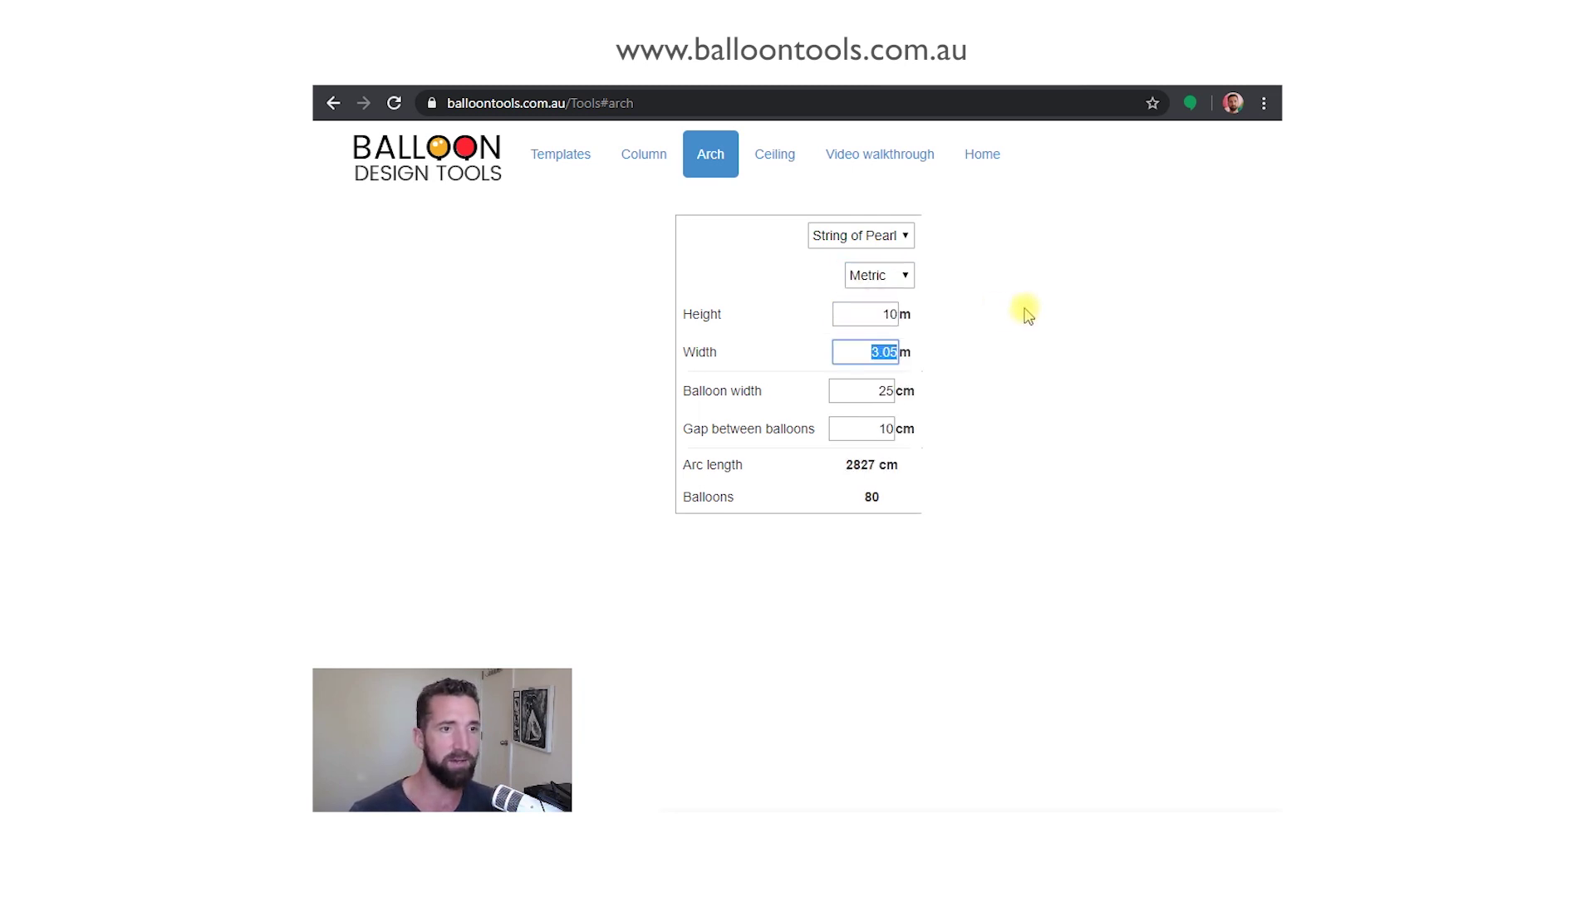
pyautogui.hotkey('shift', 'Tab')
pyautogui.write('1')
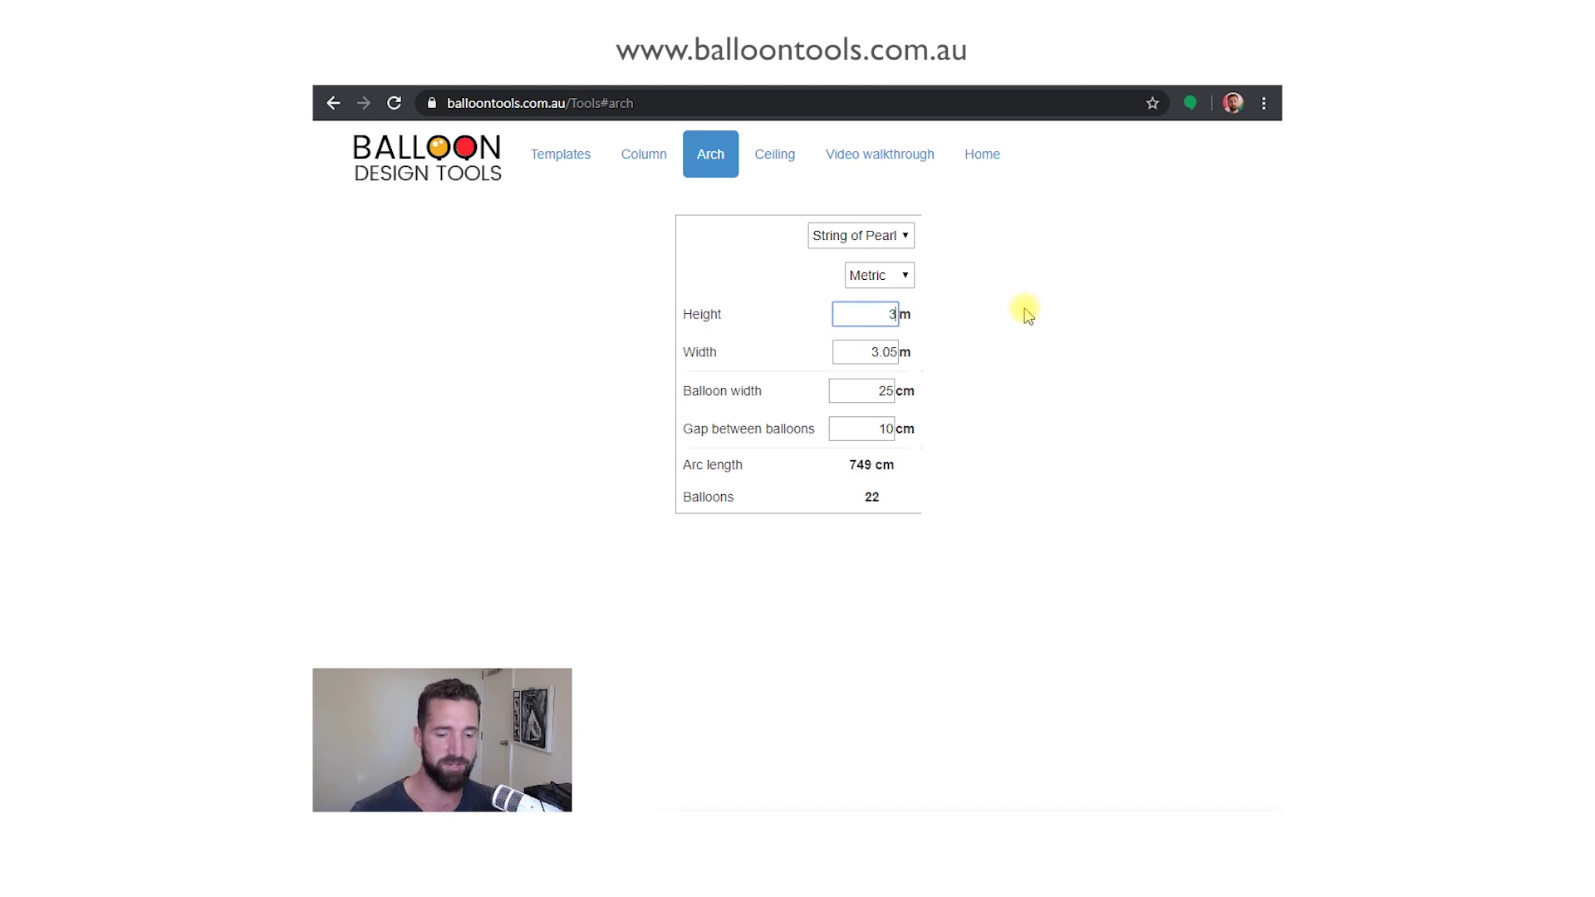
pyautogui.press('BackSpace')
pyautogui.write('4')
pyautogui.press('Tab')
pyautogui.write('10')
pyautogui.press('Tab')
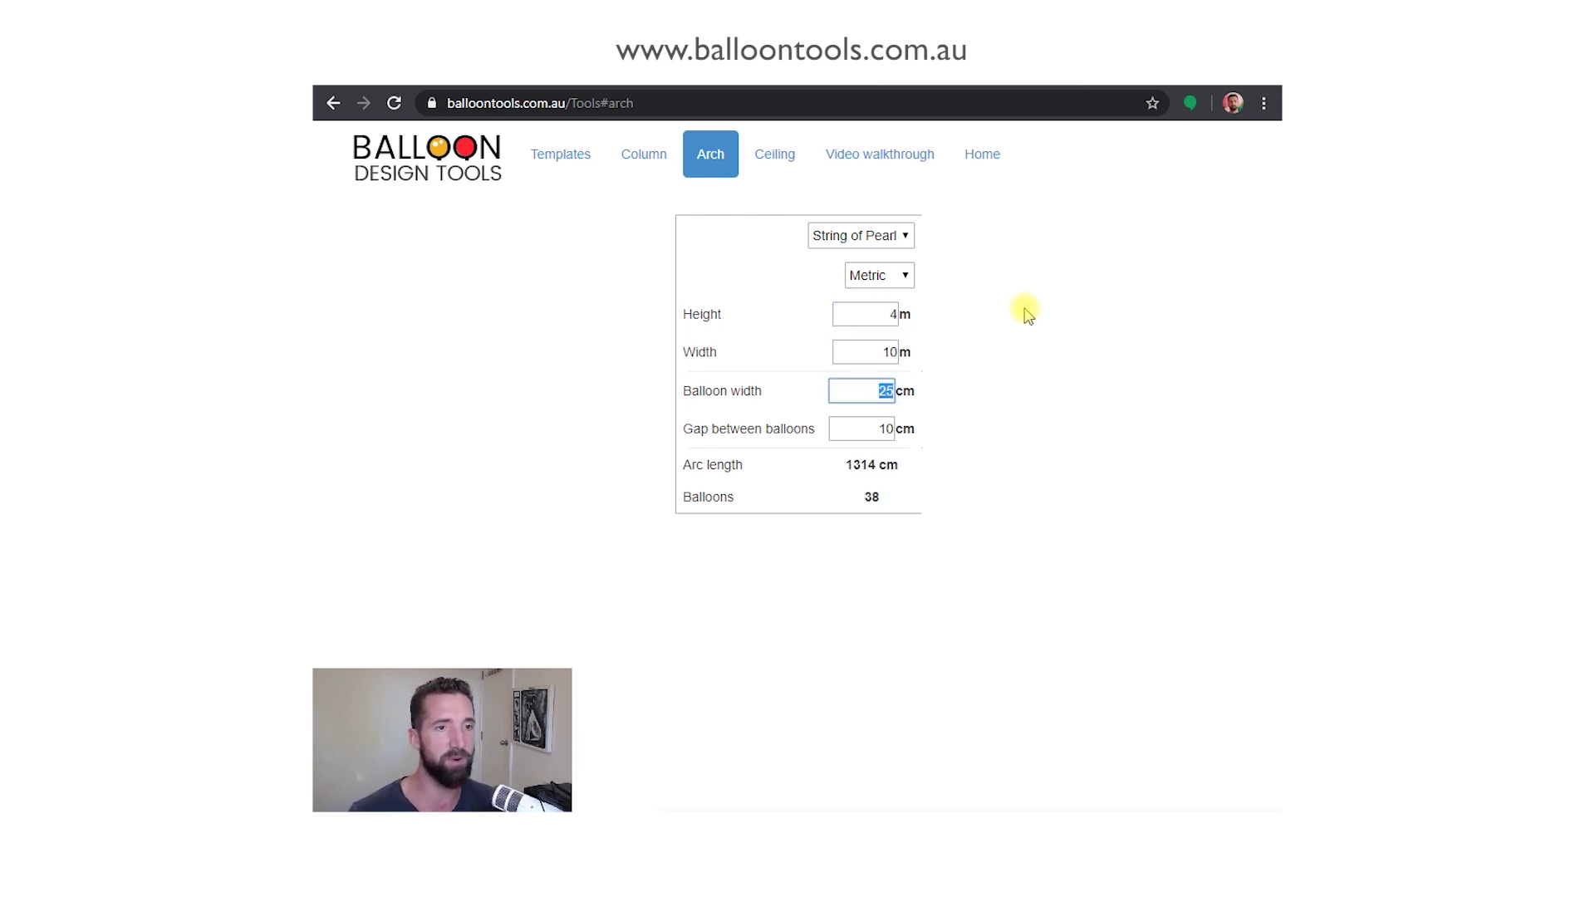
# Step: Set the gap between balloons to 5 cm and point out the 1314 cm arc length
pyautogui.doubleClick(855, 428)
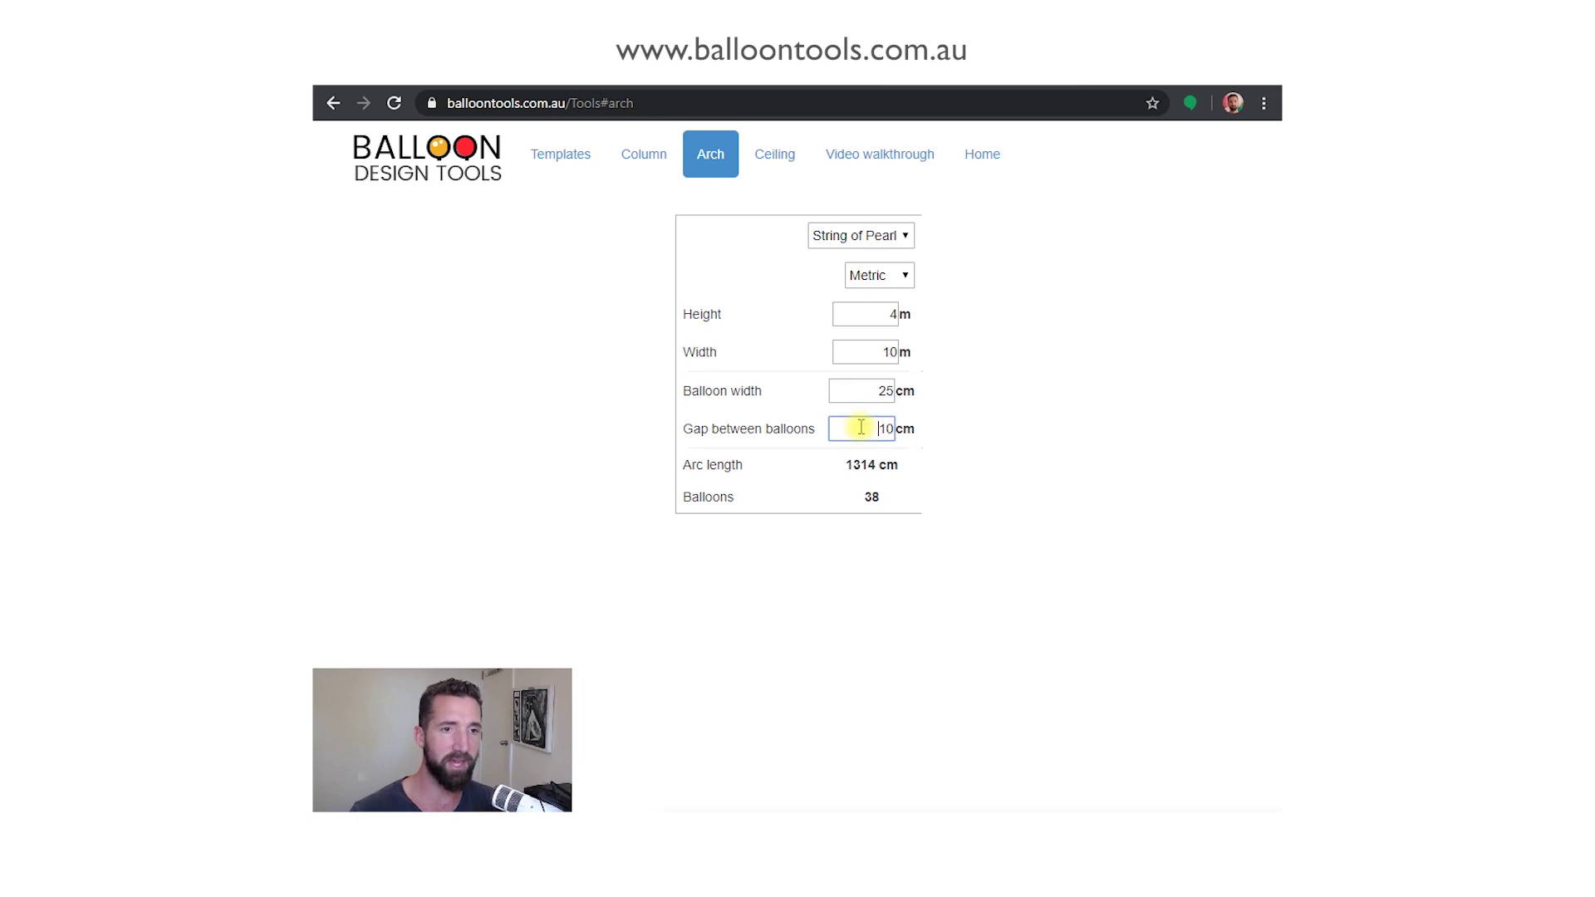
pyautogui.write('5')
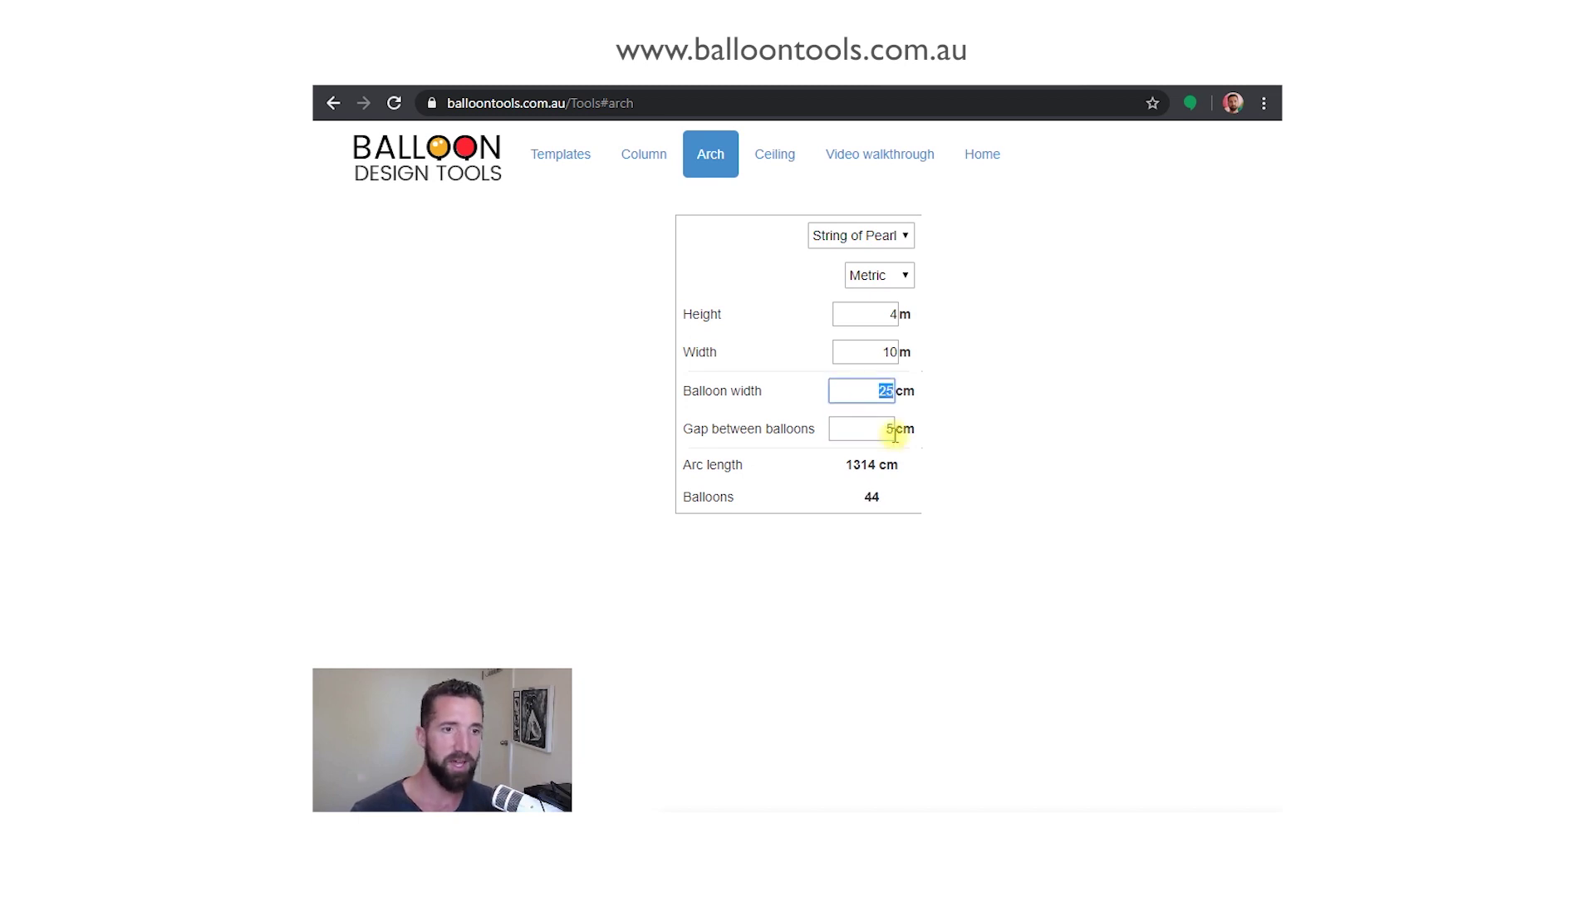
pyautogui.click(858, 387)
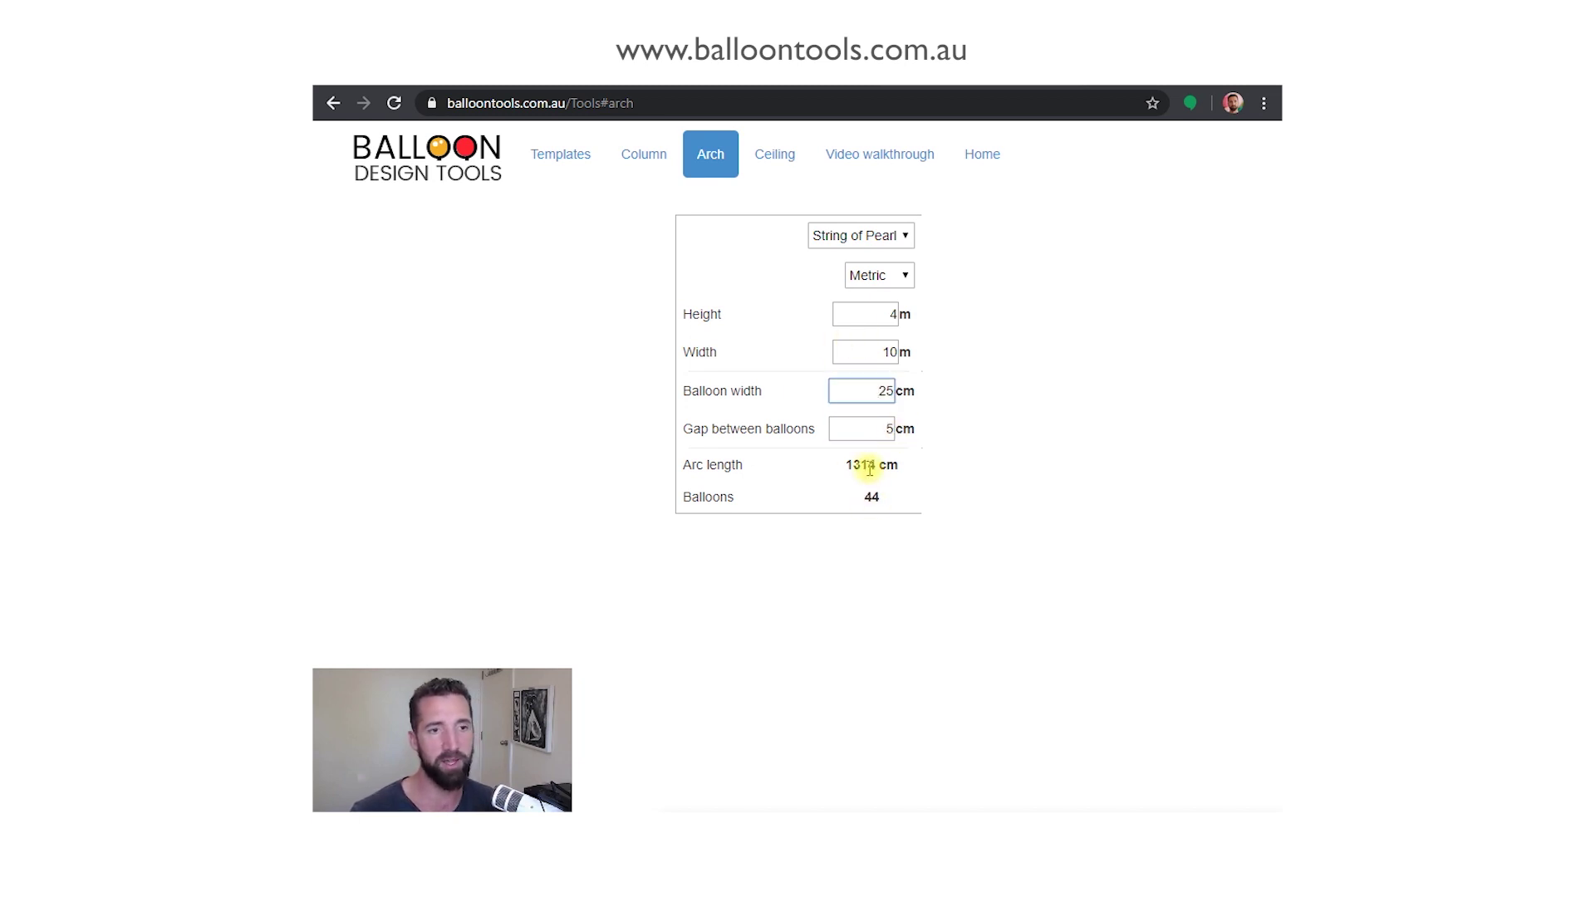
pyautogui.moveTo(840, 470); pyautogui.dragTo(918, 466)
pyautogui.click(919, 466)
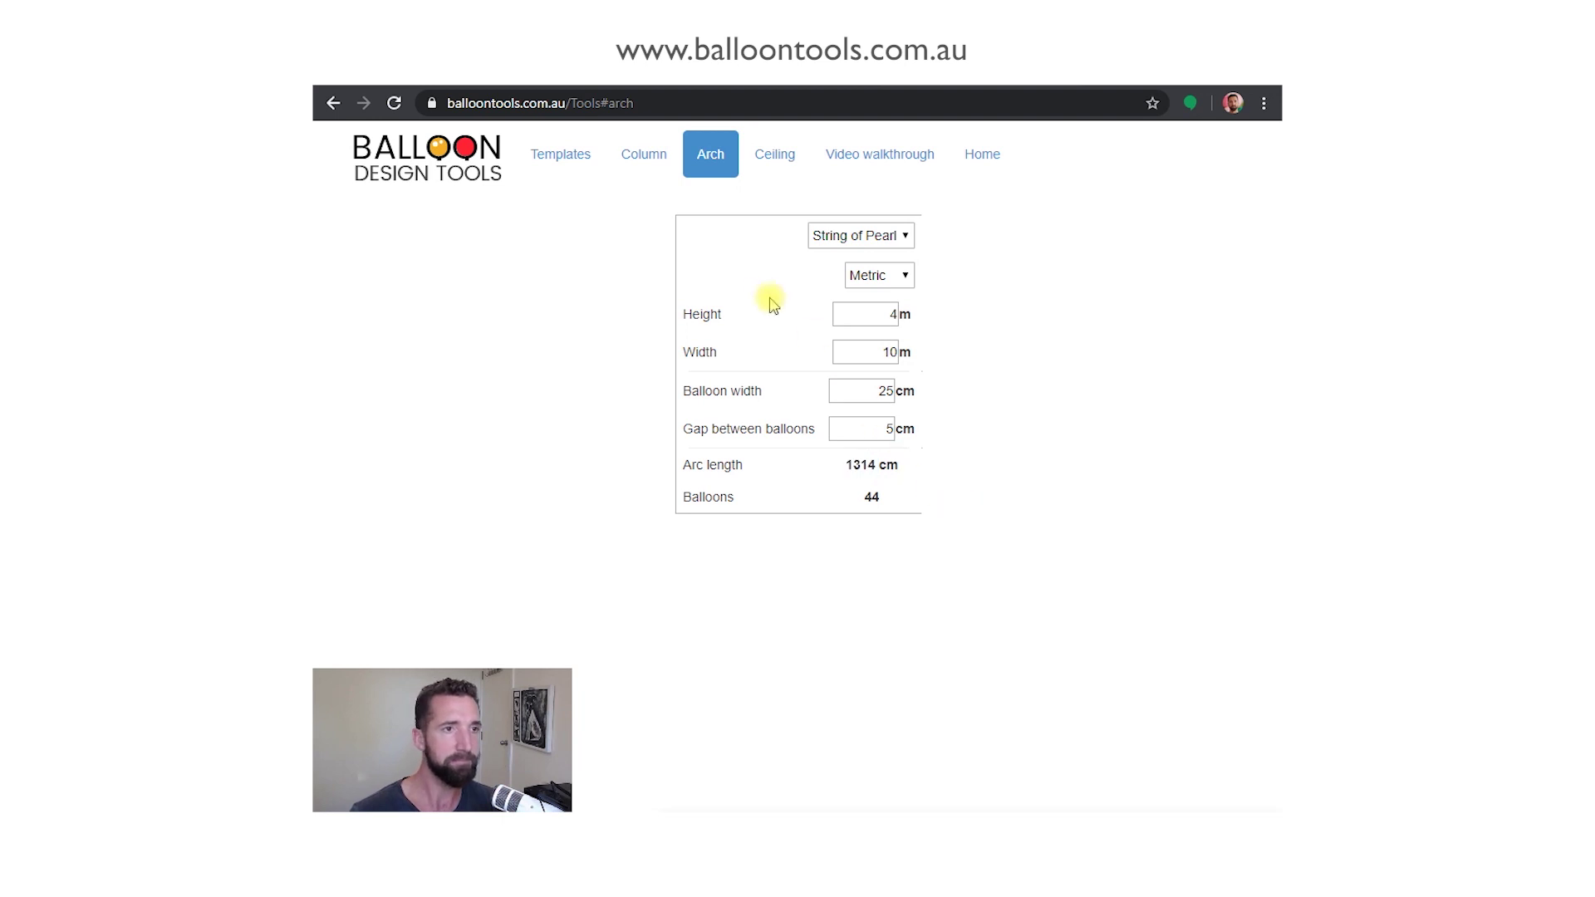
# Step: Check the metric column calculator's layers-of-4 result, then return to the Templates grid designer
pyautogui.click(642, 160)
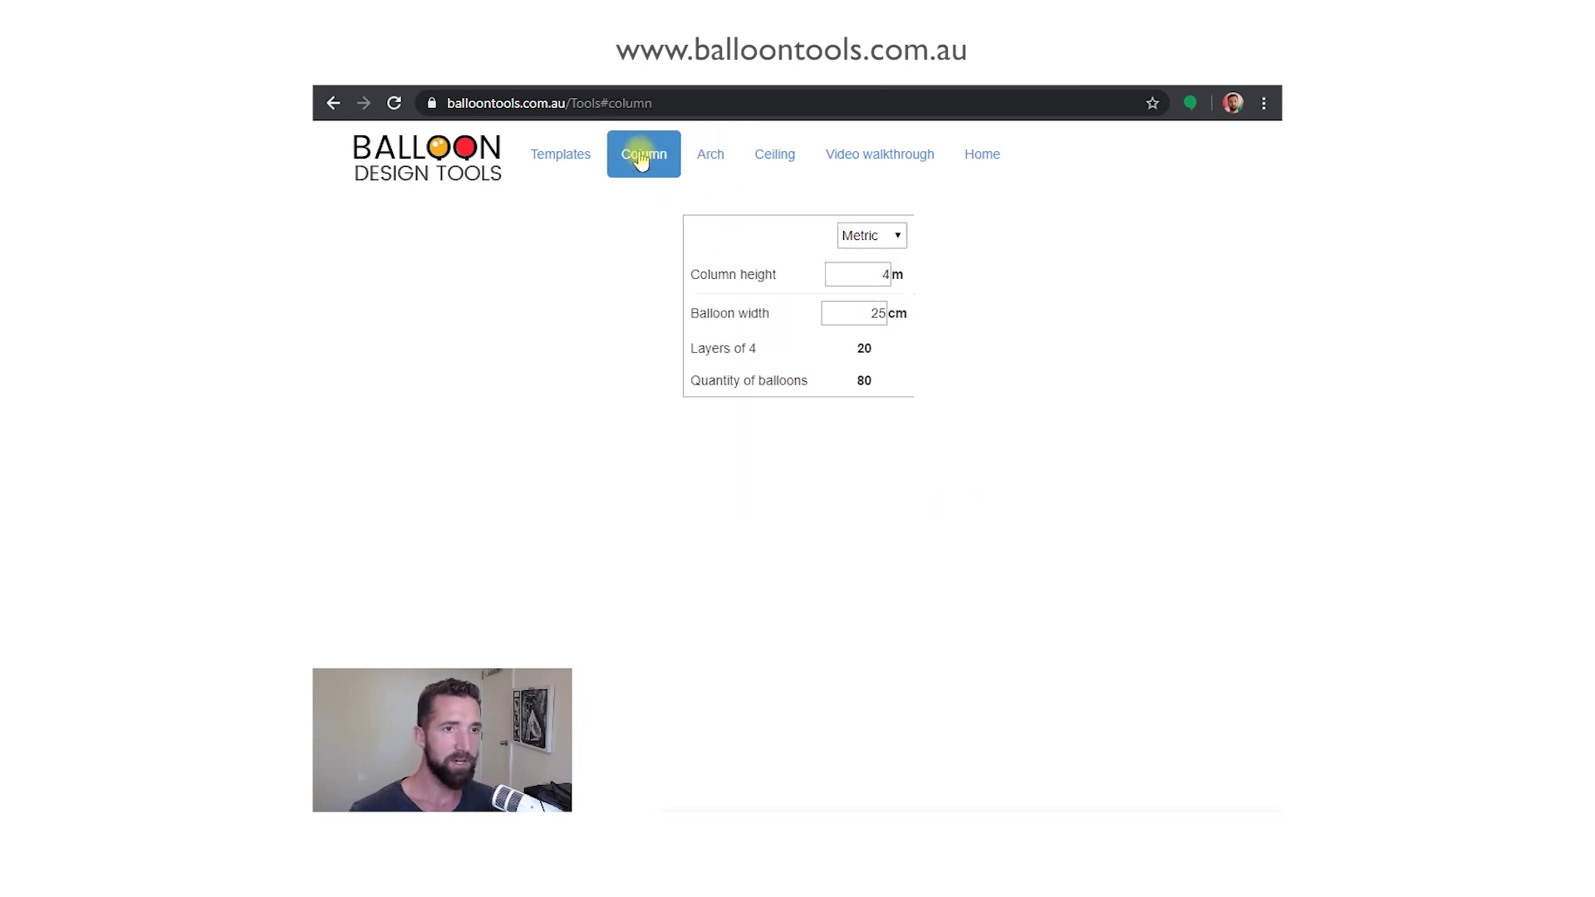
pyautogui.click(864, 240)
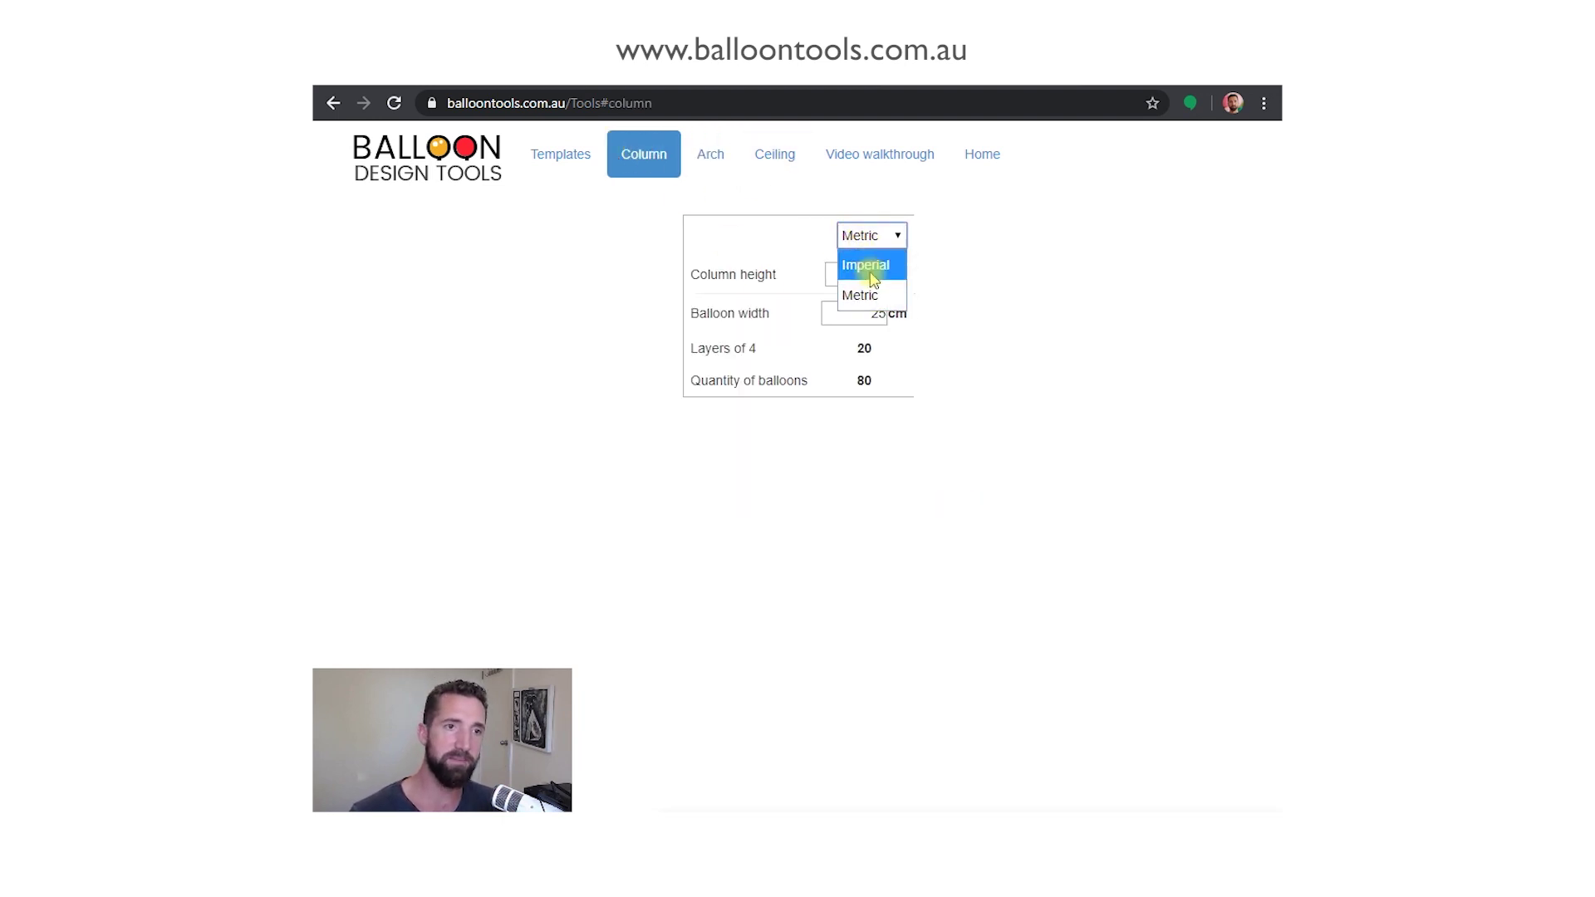
pyautogui.click(979, 243)
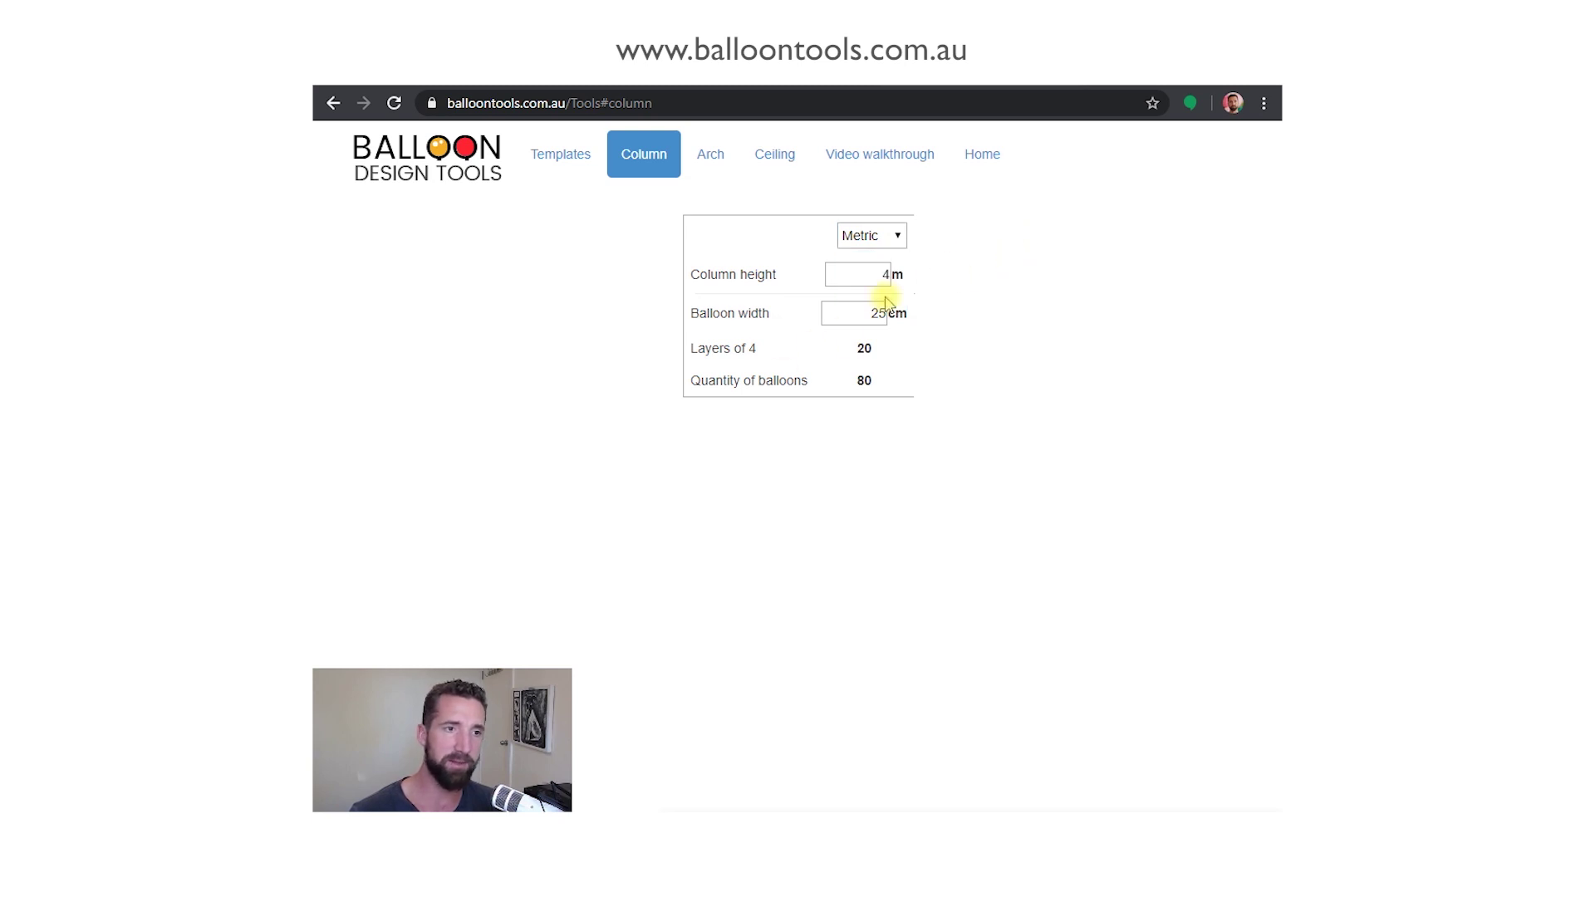
pyautogui.moveTo(718, 347); pyautogui.dragTo(773, 352)
pyautogui.click(771, 356)
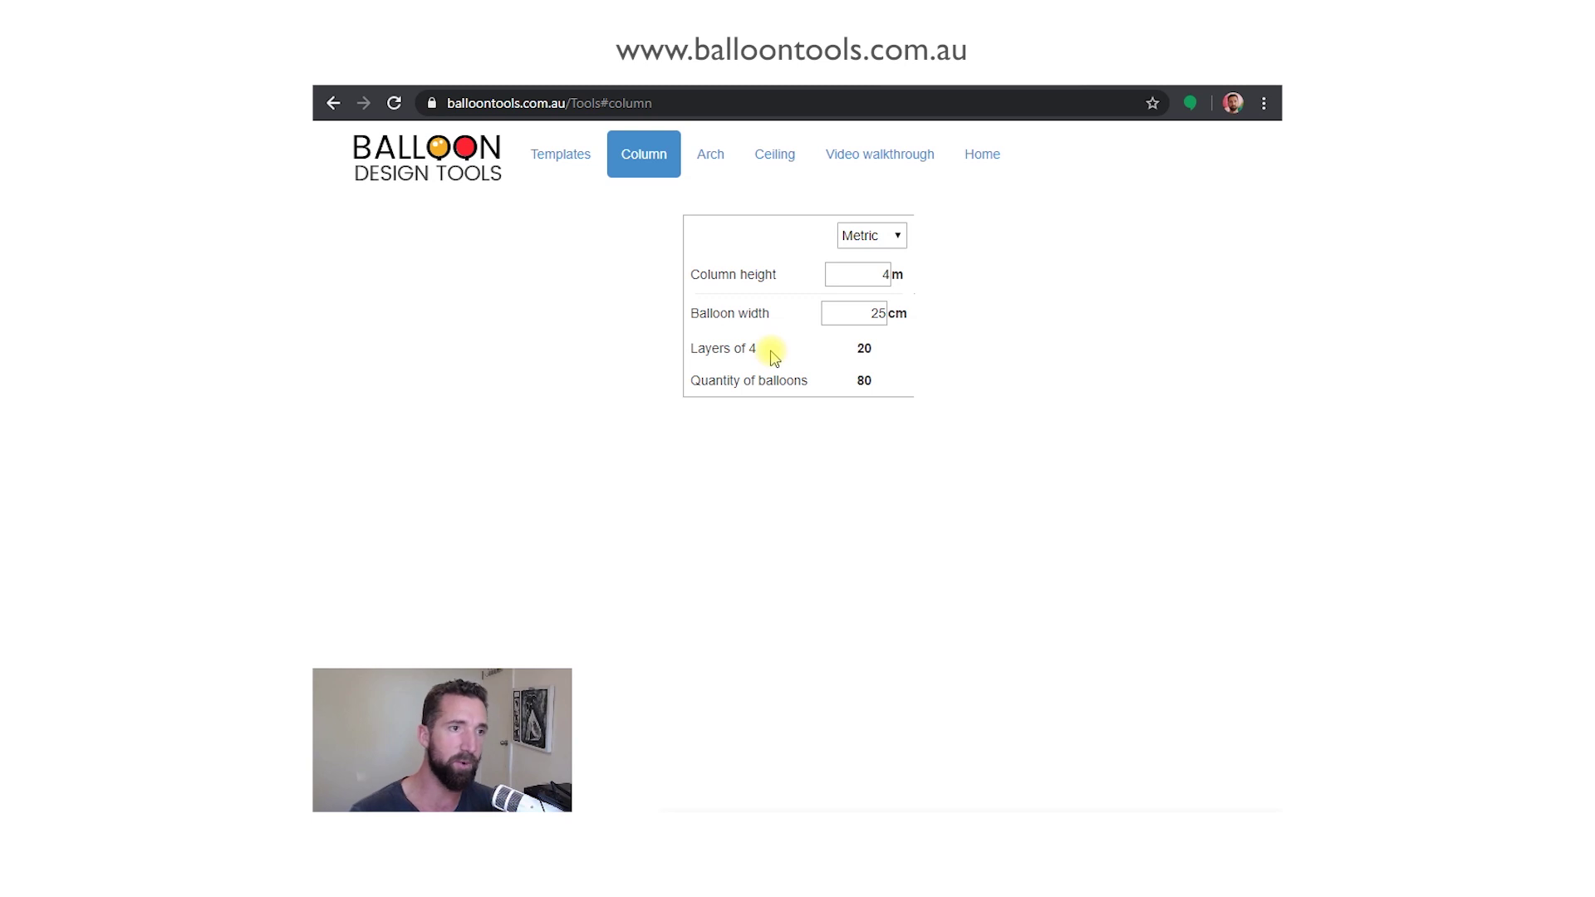
pyautogui.click(553, 156)
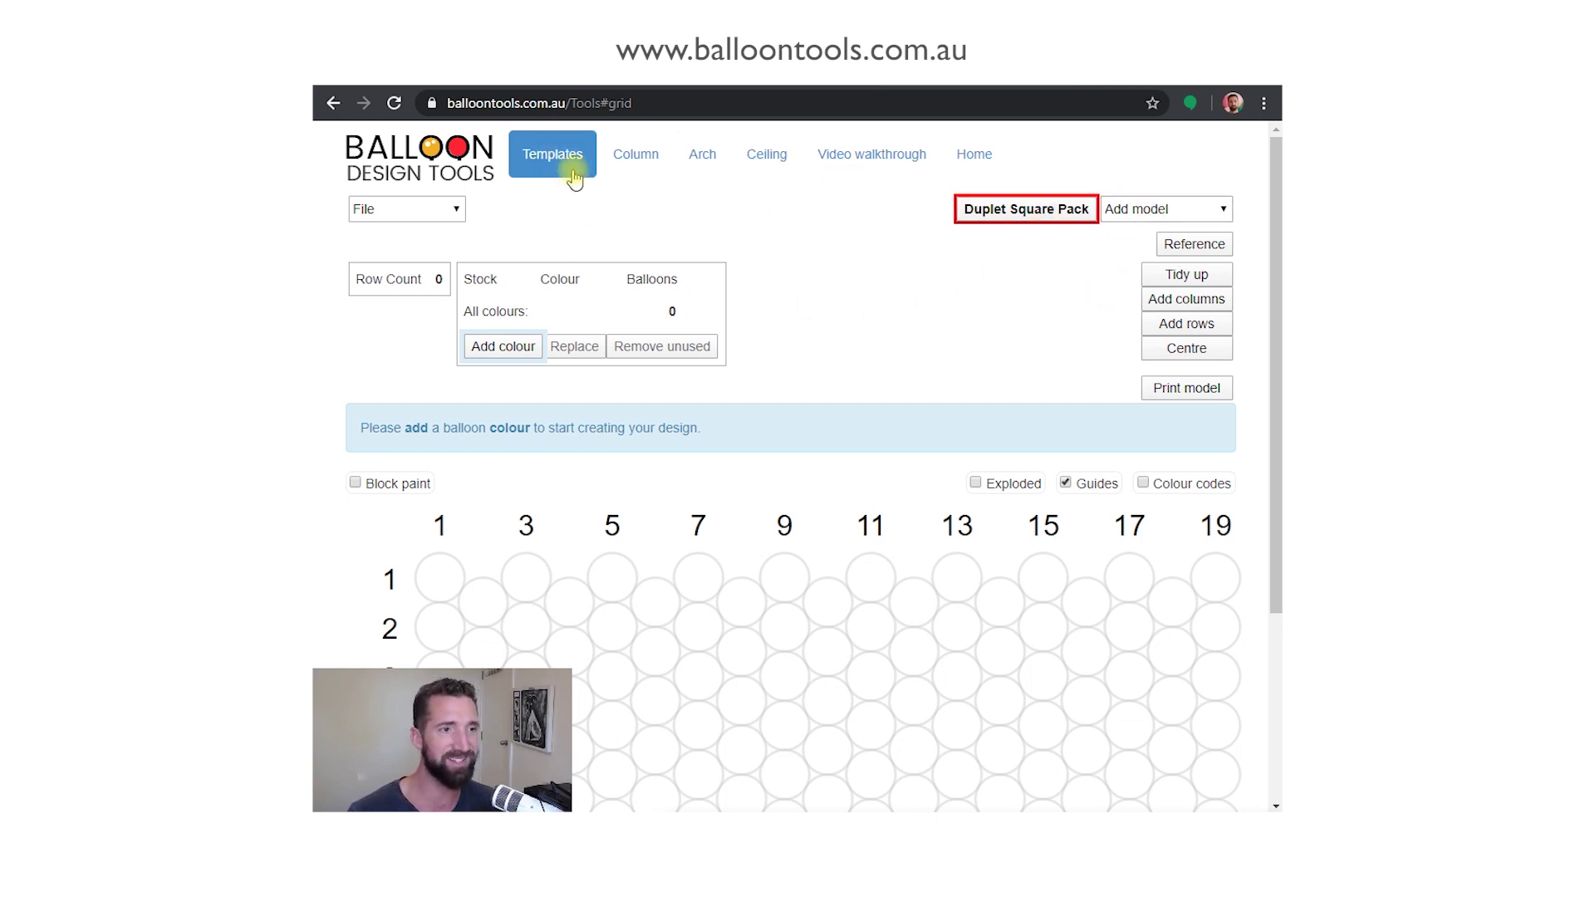
# Step: Add a Column model to the design
pyautogui.click(1196, 208)
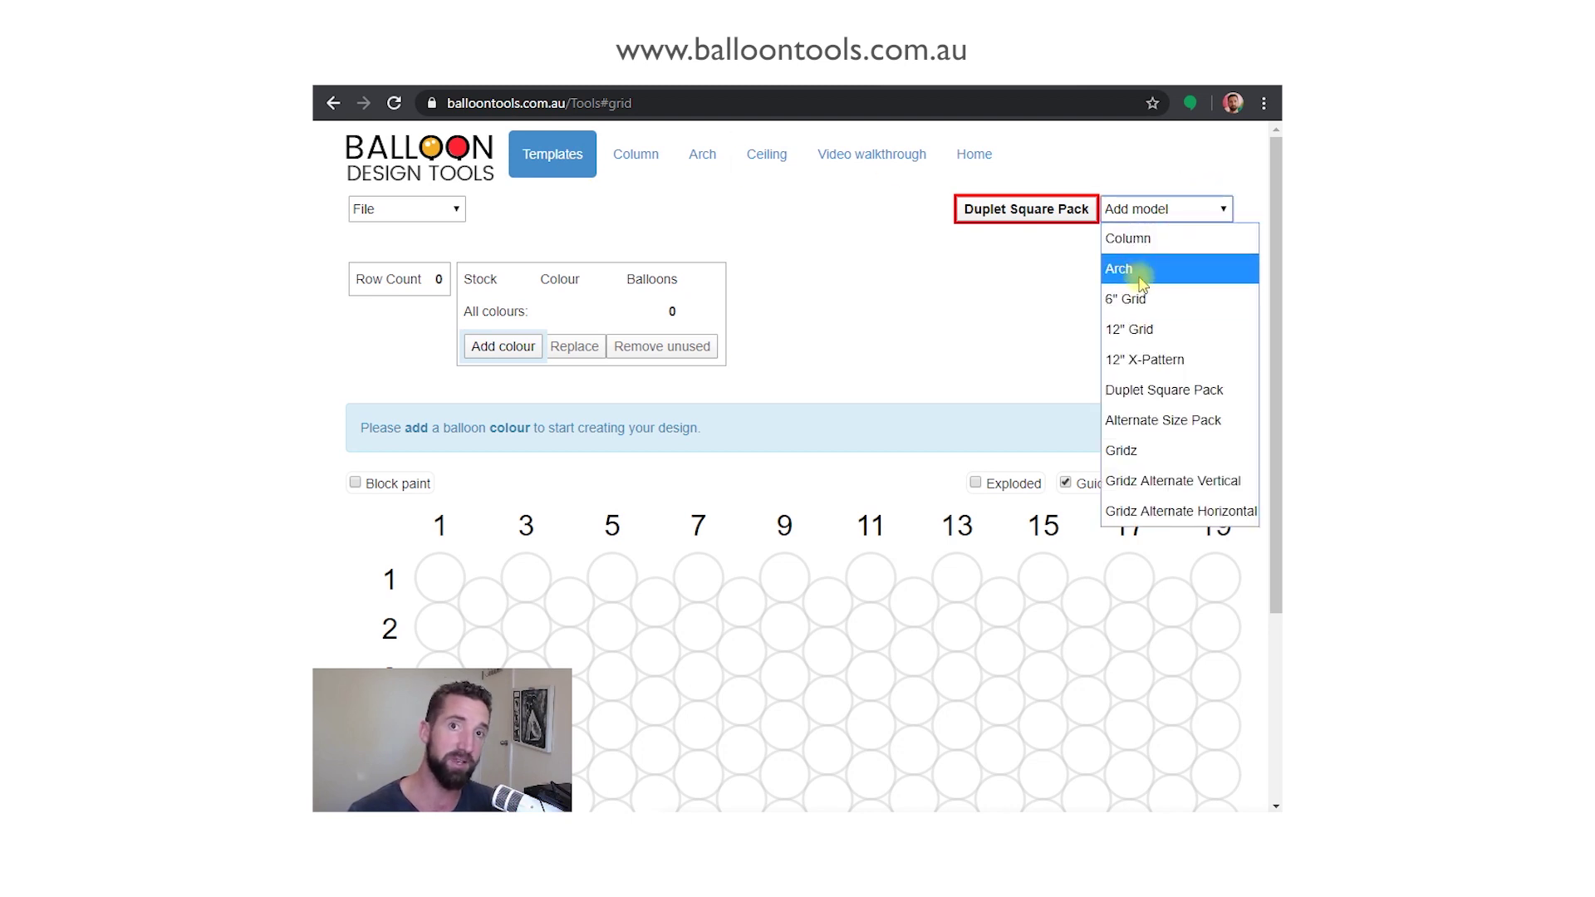
pyautogui.click(1155, 238)
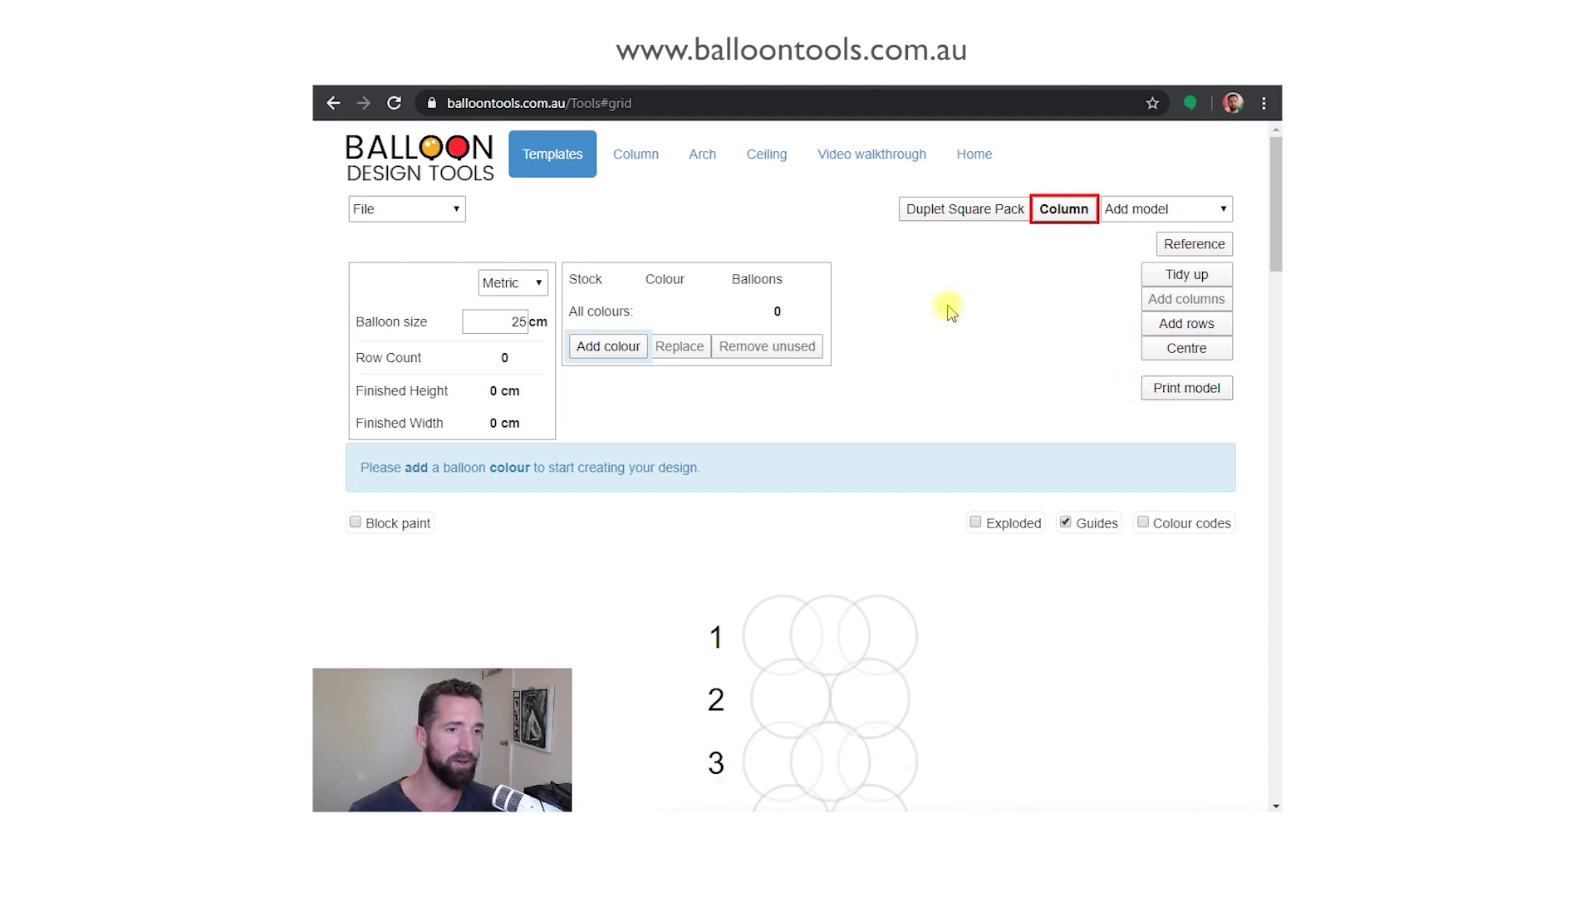
pyautogui.scroll(-5, 1008, 441)
pyautogui.scroll(3, 1044, 467)
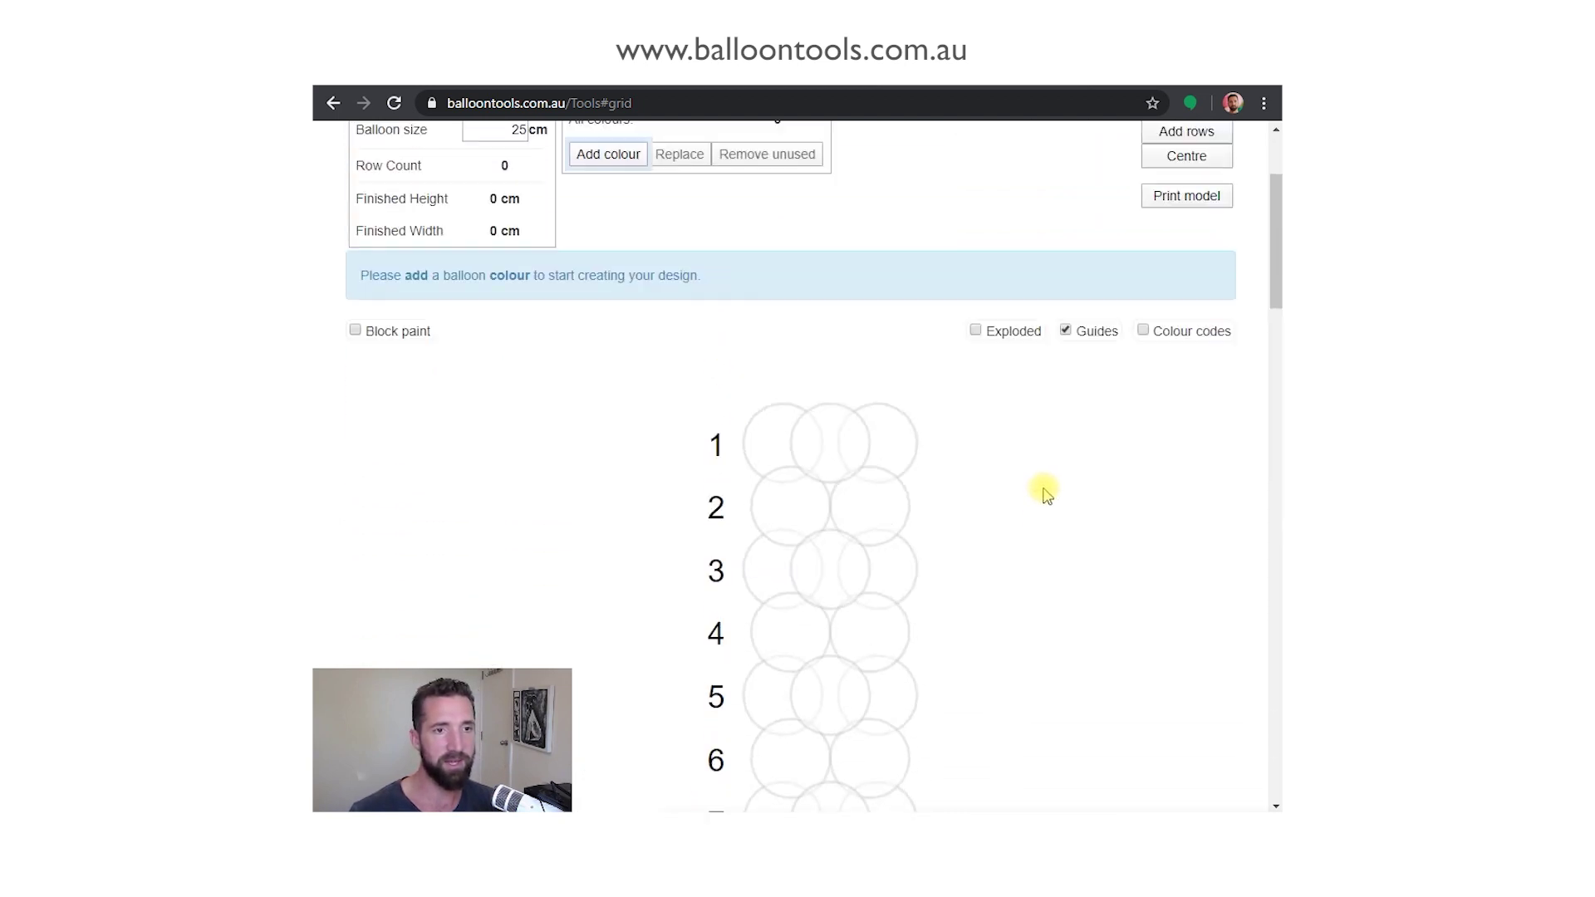
pyautogui.scroll(2, 917, 535)
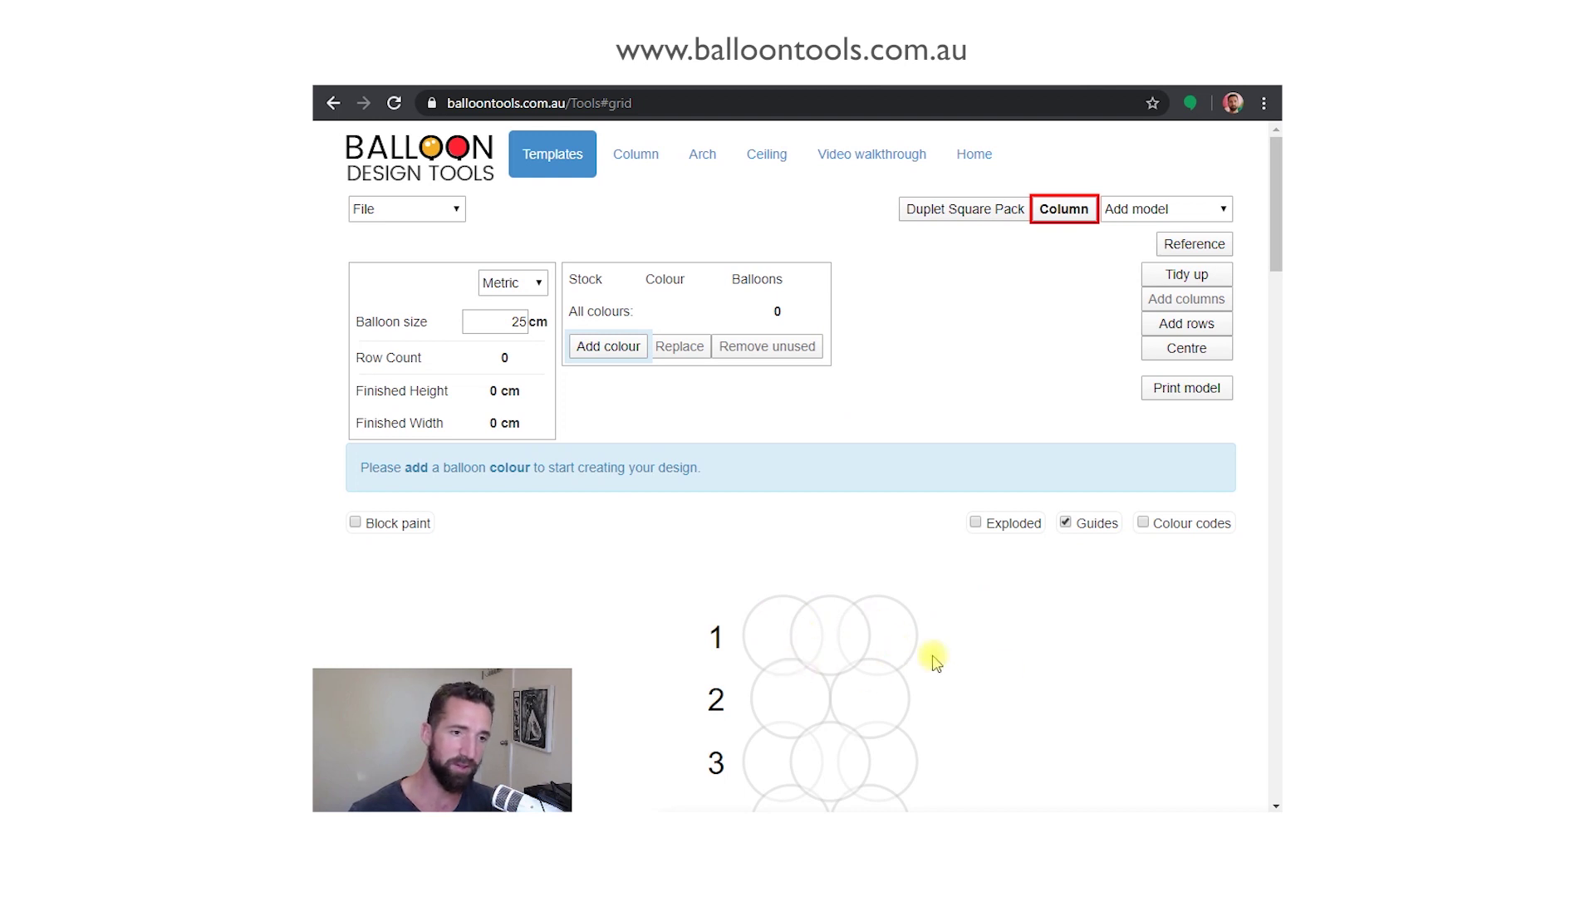
# Step: Add Standard Dark Blue and fill the column blue, using Block paint
pyautogui.click(622, 347)
pyautogui.click(677, 461)
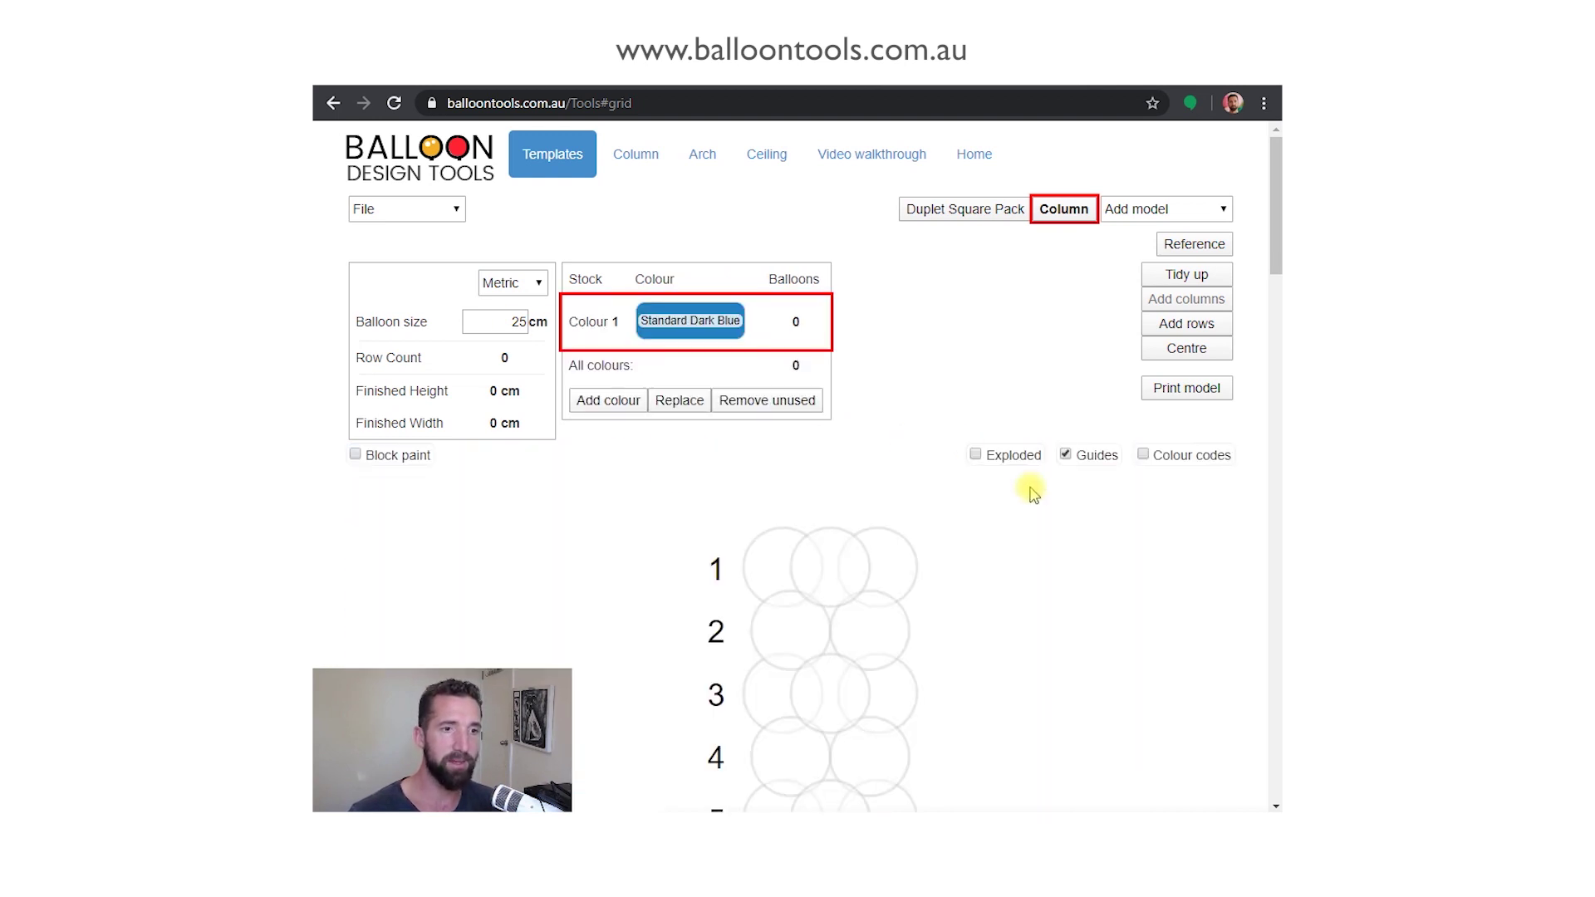
pyautogui.scroll(-2, 814, 492)
pyautogui.click(758, 440)
pyautogui.moveTo(757, 440)
pyautogui.mouseDown()
pyautogui.moveTo(856, 495)
pyautogui.moveTo(855, 541)
pyautogui.moveTo(791, 565)
pyautogui.moveTo(804, 627)
pyautogui.moveTo(855, 627)
pyautogui.moveTo(876, 562)
pyautogui.mouseUp()
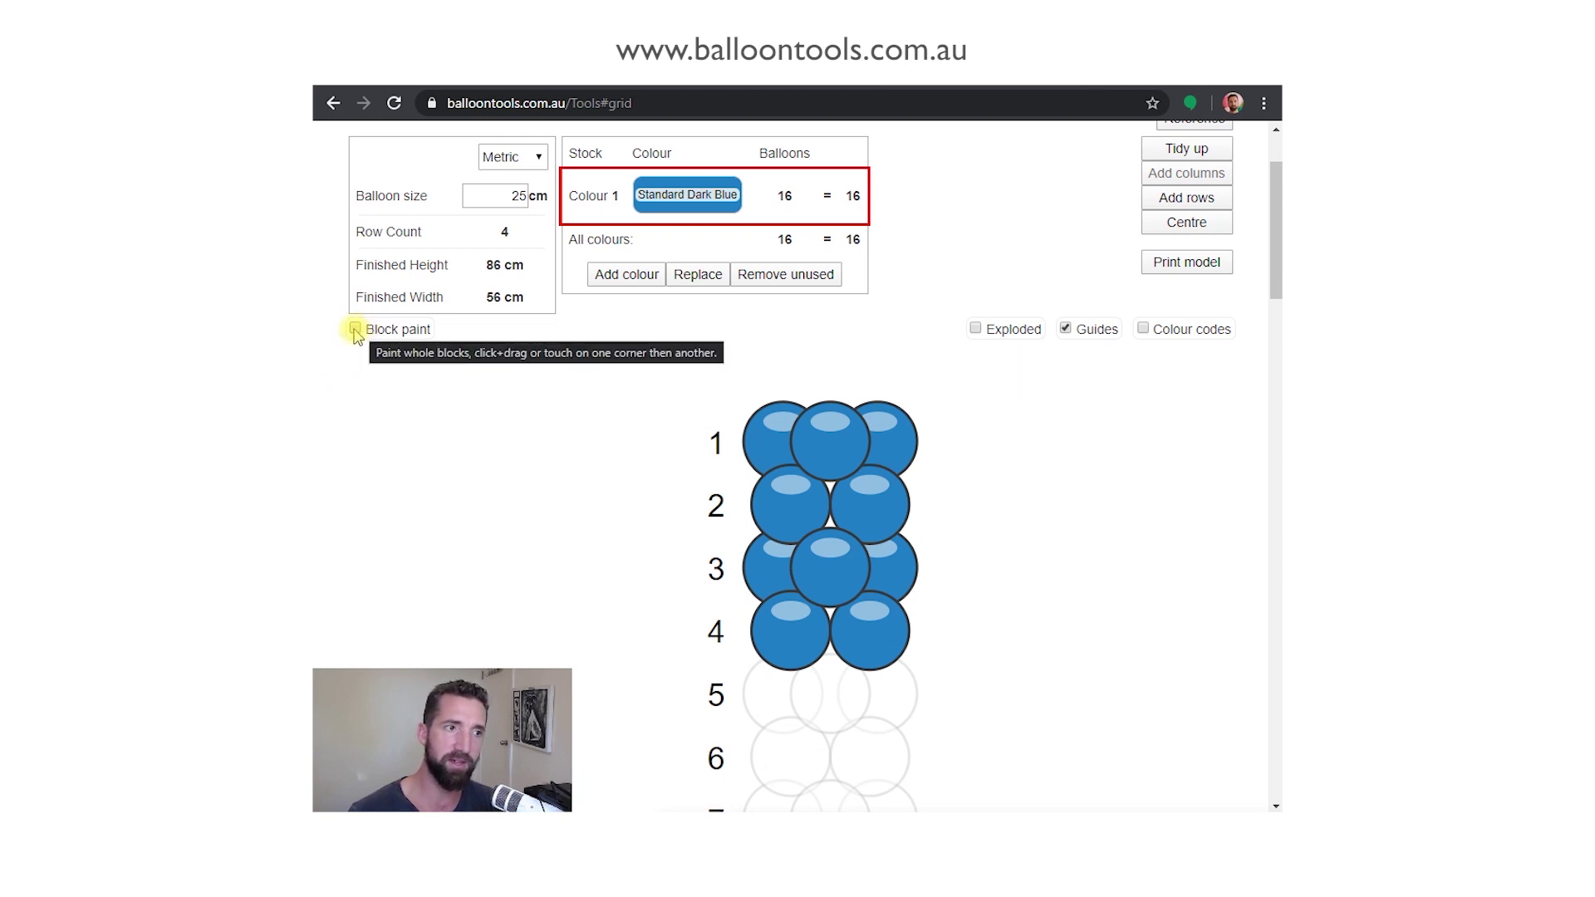
pyautogui.click(356, 331)
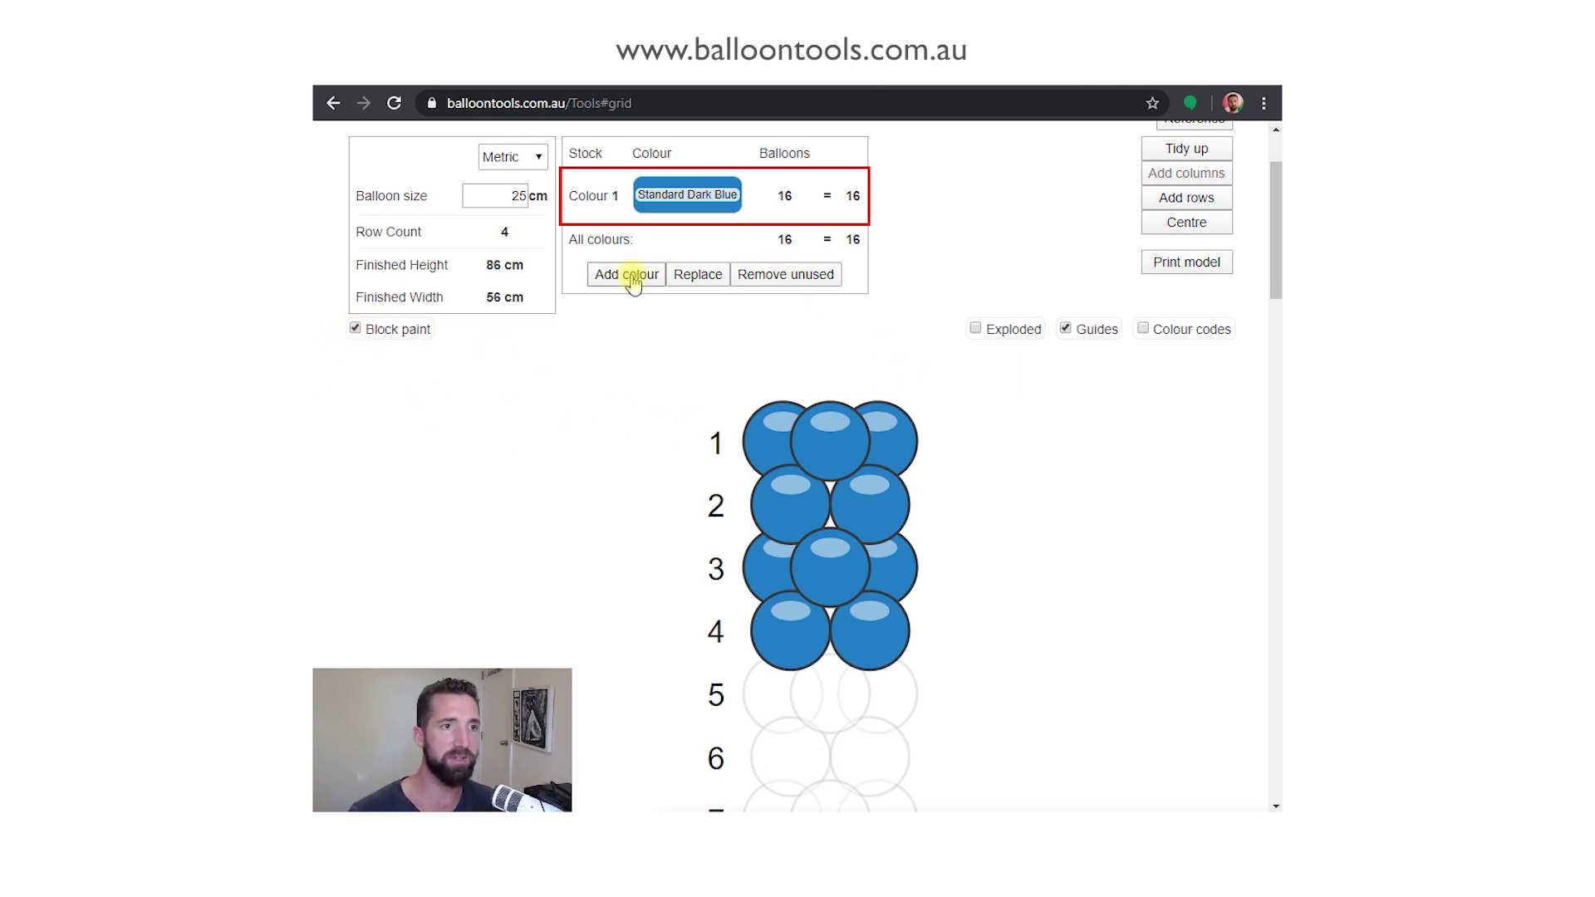
pyautogui.scroll(-5, 1035, 559)
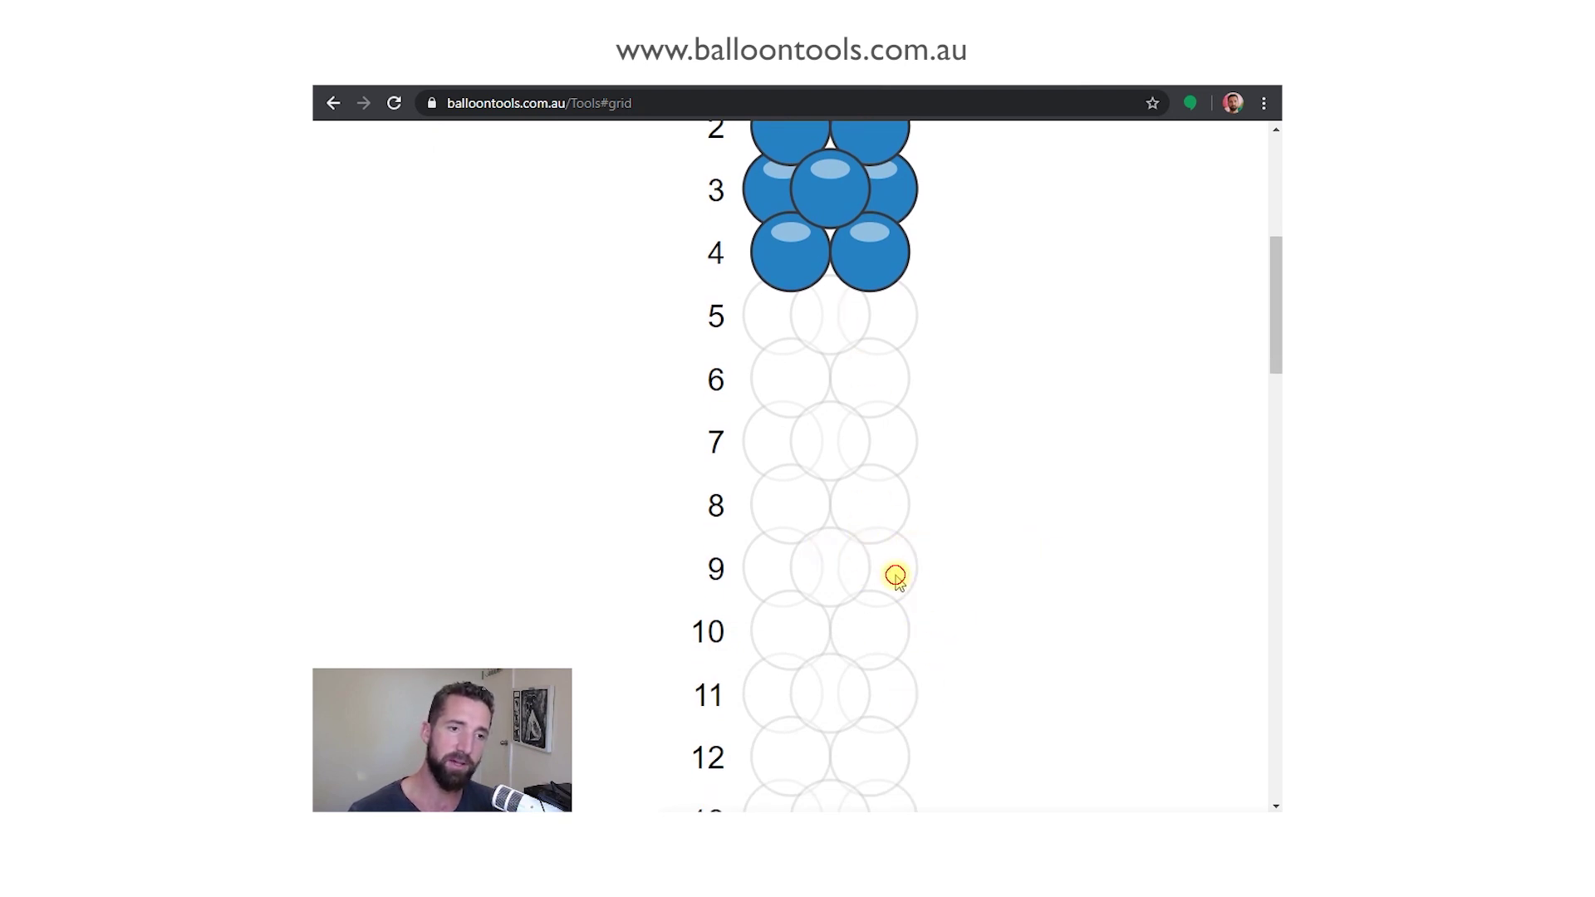
pyautogui.moveTo(896, 574); pyautogui.dragTo(773, 197)
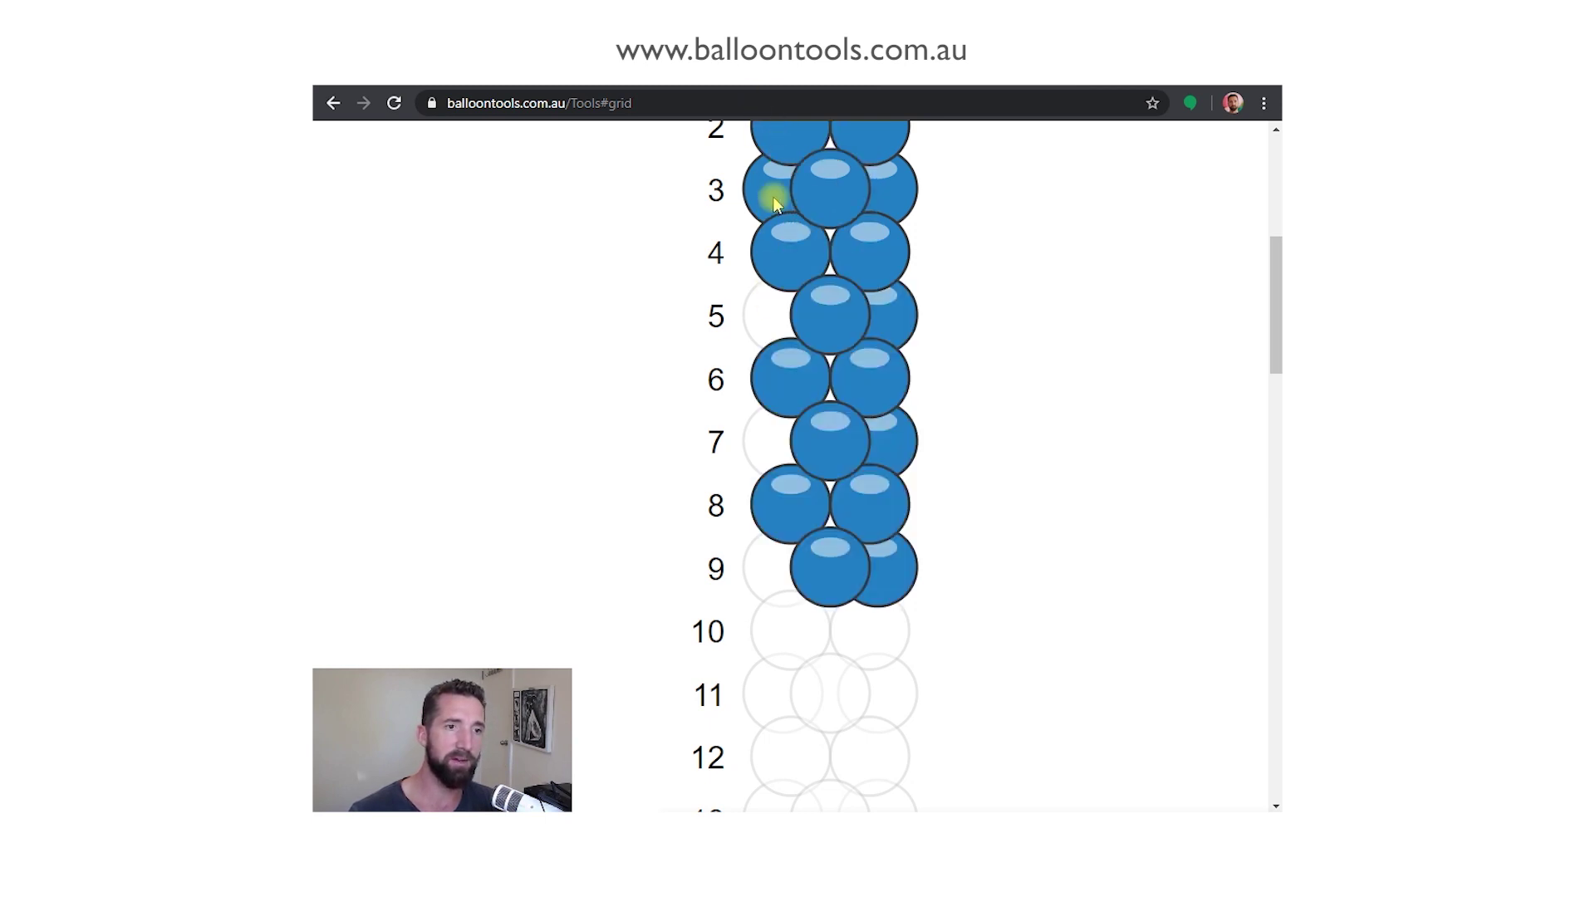
pyautogui.moveTo(758, 570); pyautogui.dragTo(885, 188)
pyautogui.scroll(5, 983, 567)
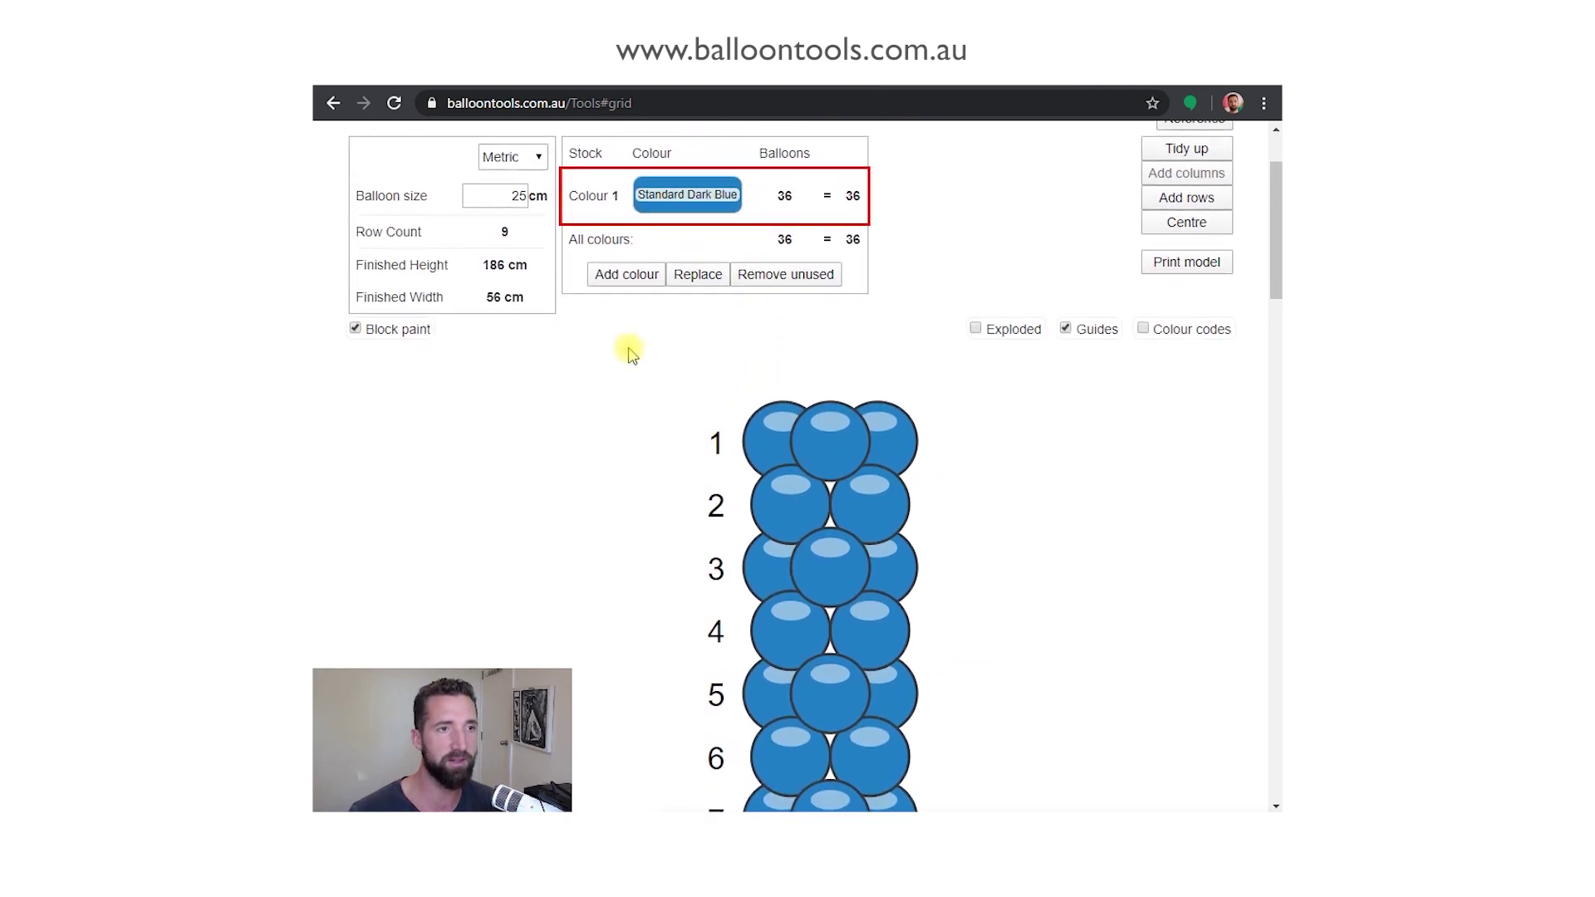
# Step: Add Standard Red as a second colour and repaint rows 1 to 9 red
pyautogui.click(625, 273)
pyautogui.click(461, 335)
pyautogui.scroll(-2, 979, 604)
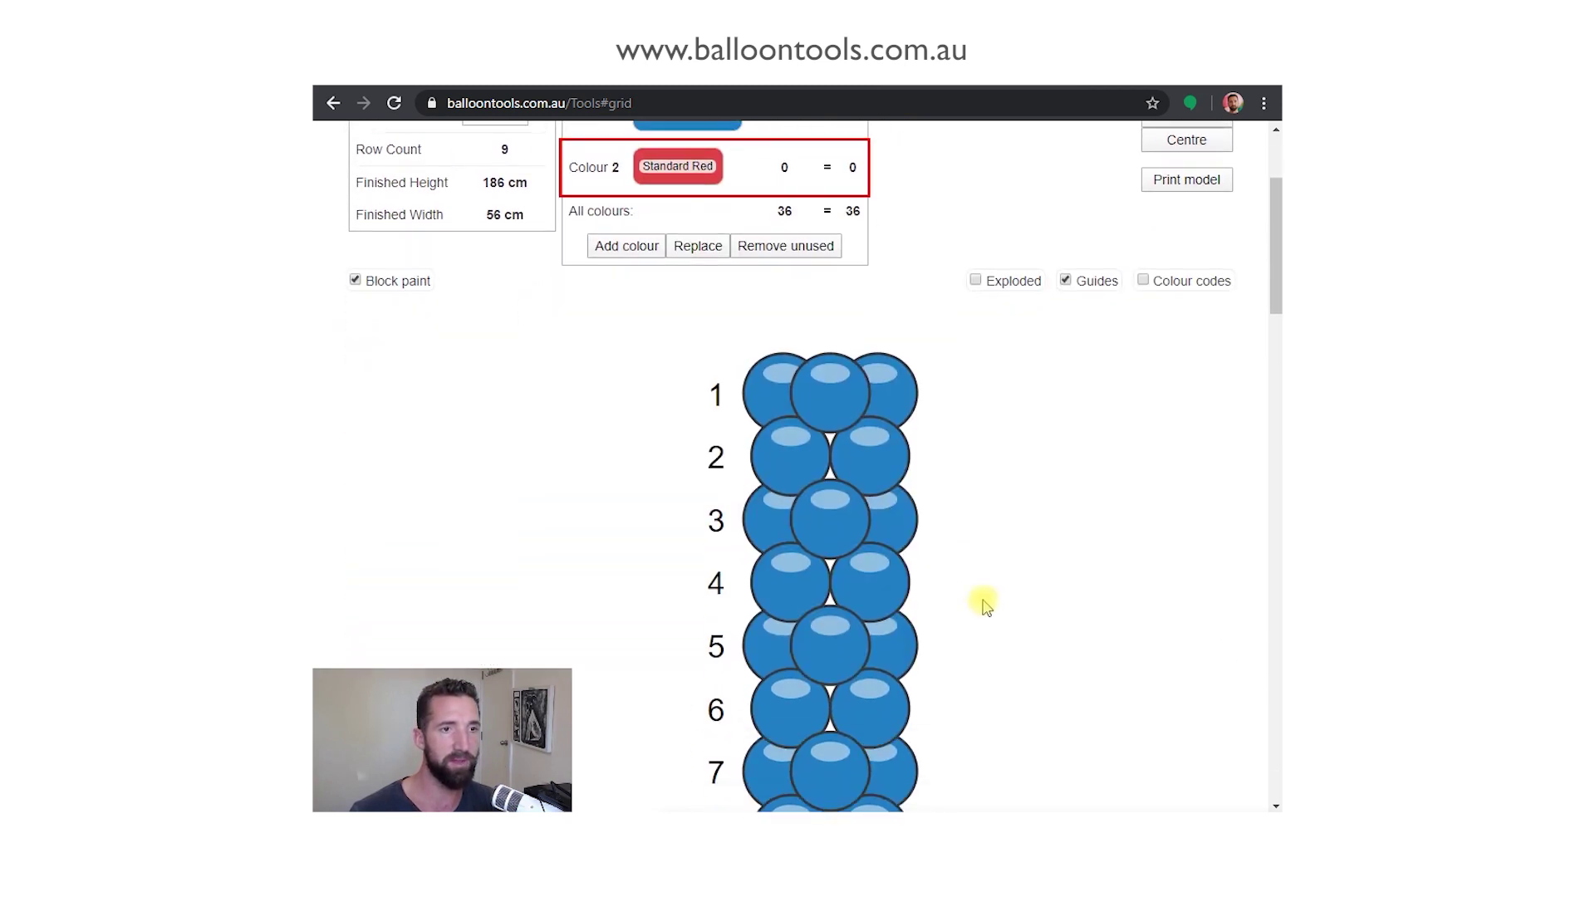
pyautogui.moveTo(768, 287)
pyautogui.mouseDown()
pyautogui.moveTo(832, 389)
pyautogui.moveTo(911, 737)
pyautogui.moveTo(901, 789)
pyautogui.mouseUp()
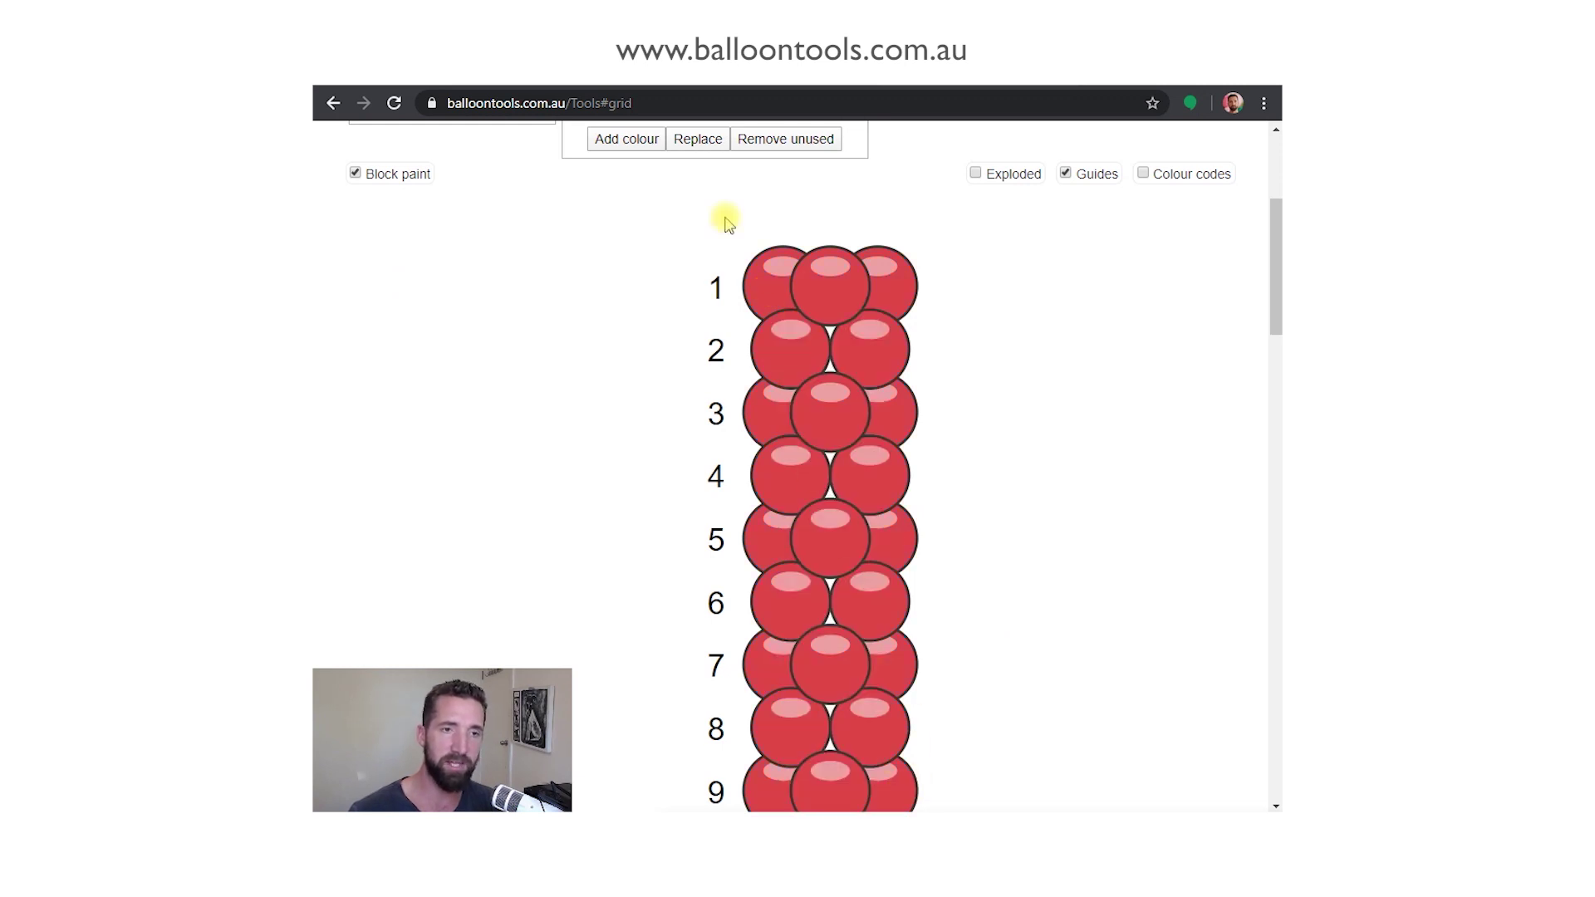
pyautogui.scroll(-2, 791, 575)
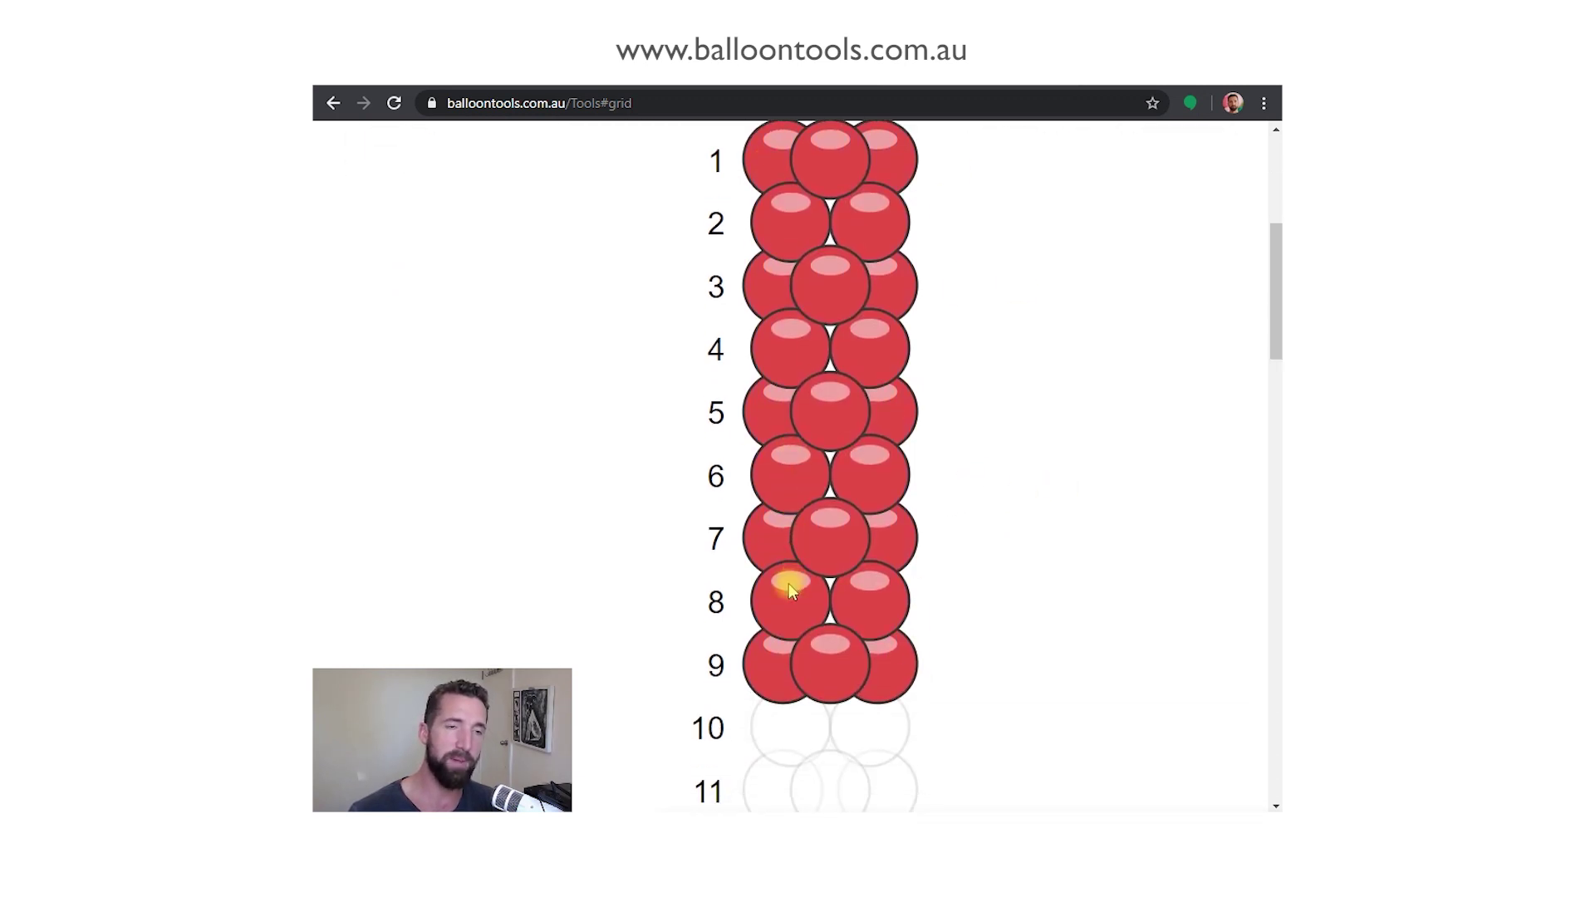
pyautogui.scroll(1, 750, 590)
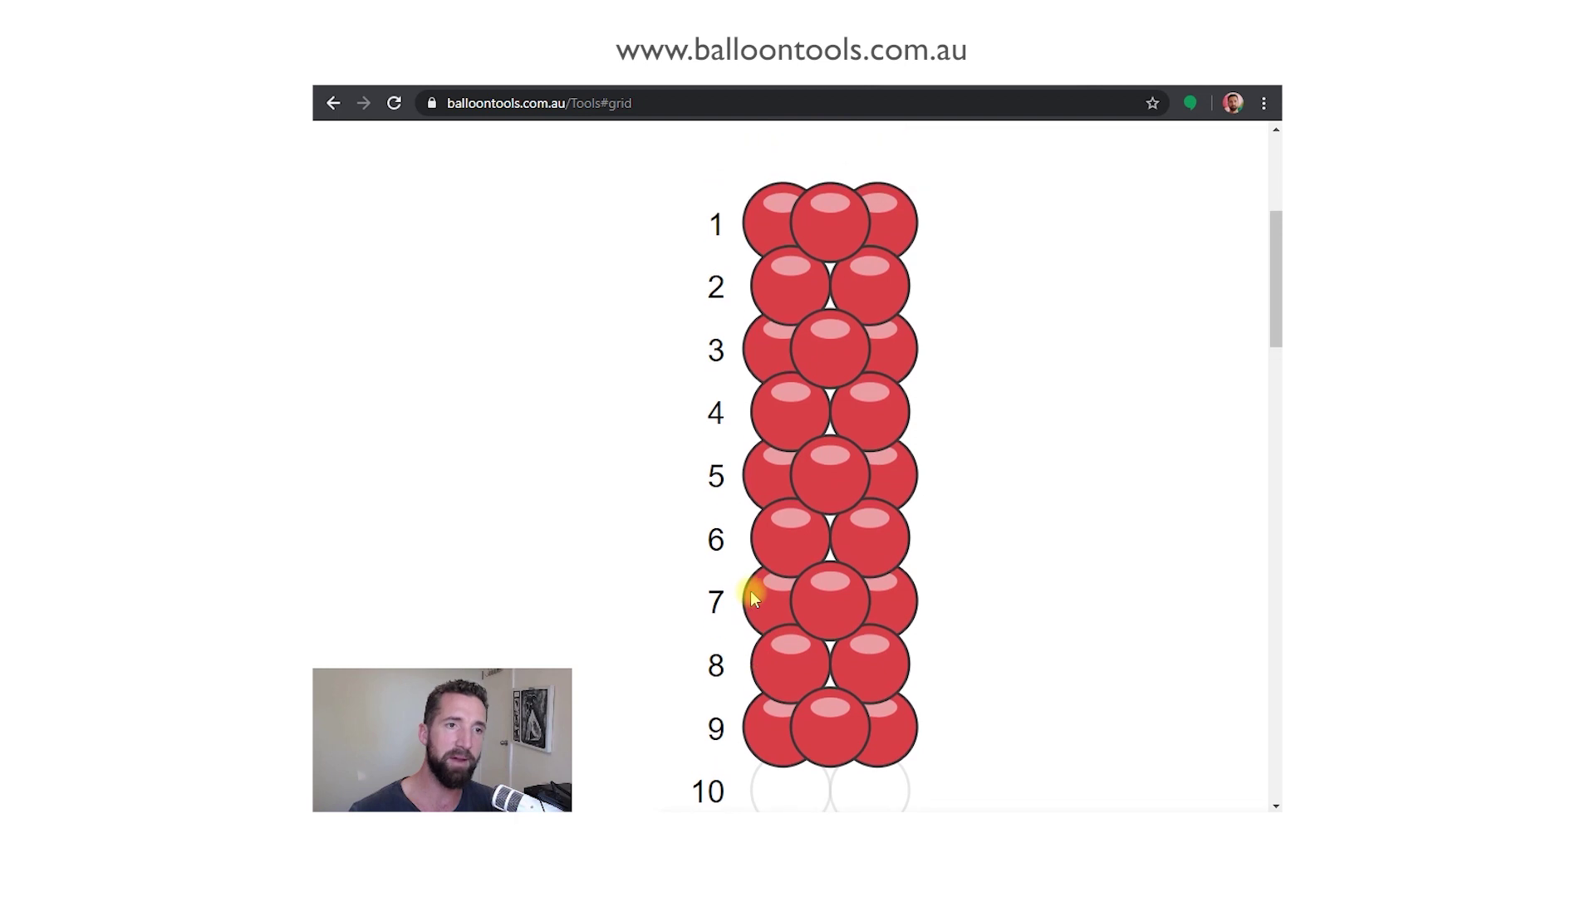
# Step: Repaint the whole 9-row column Standard Dark Blue, giving 36 blue balloons
pyautogui.click(793, 291)
pyautogui.scroll(4, 752, 332)
pyautogui.click(679, 249)
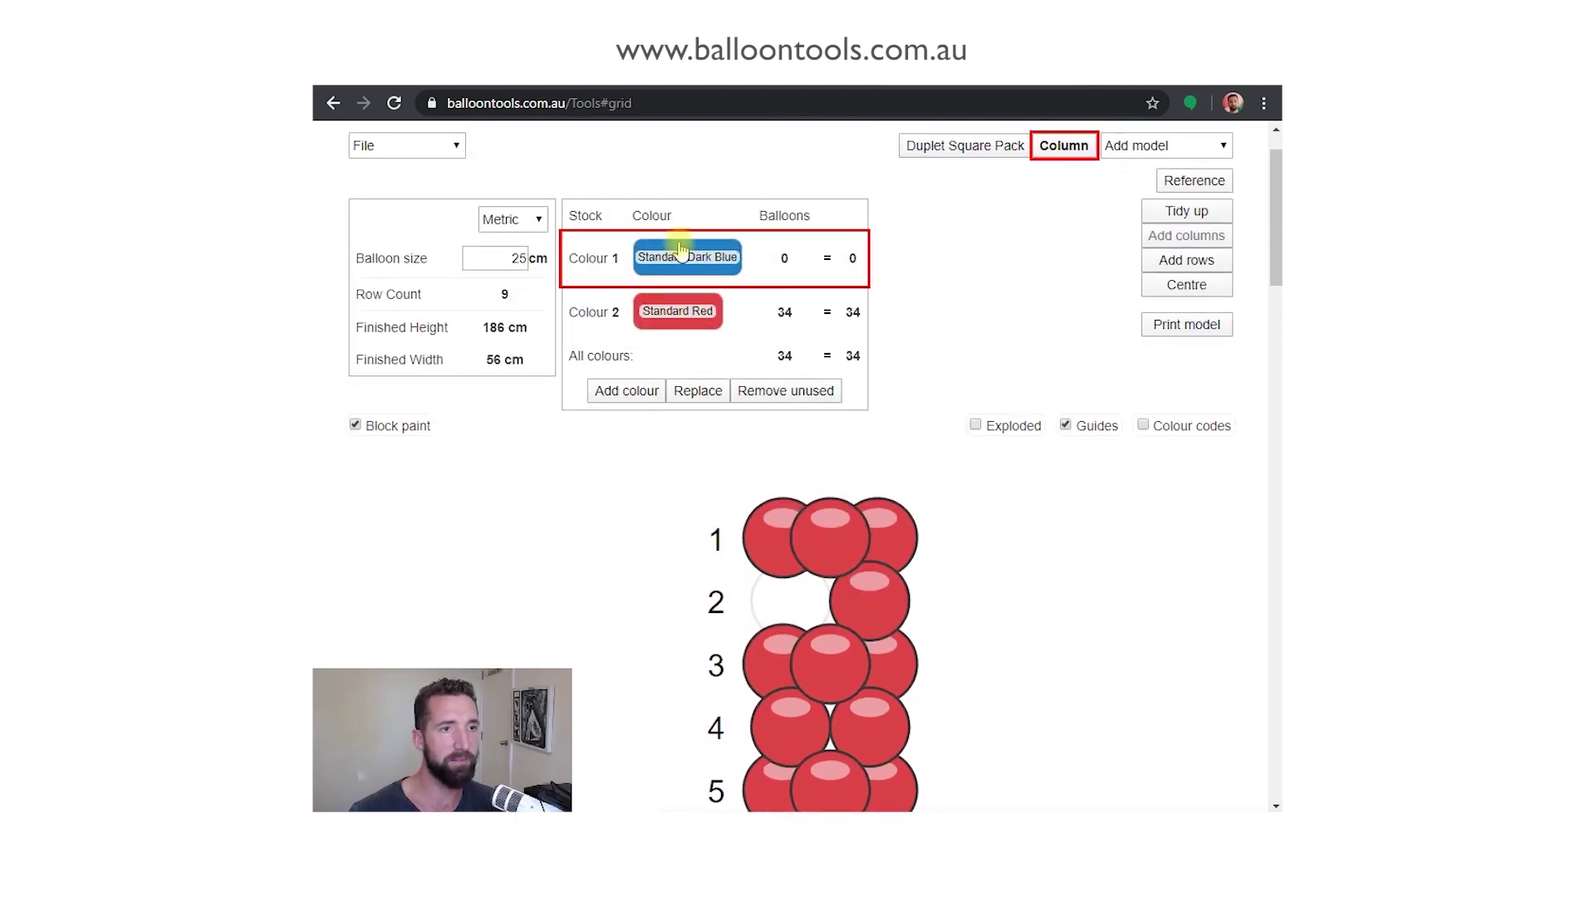
pyautogui.scroll(-3, 777, 347)
pyautogui.moveTo(779, 347); pyautogui.dragTo(865, 626)
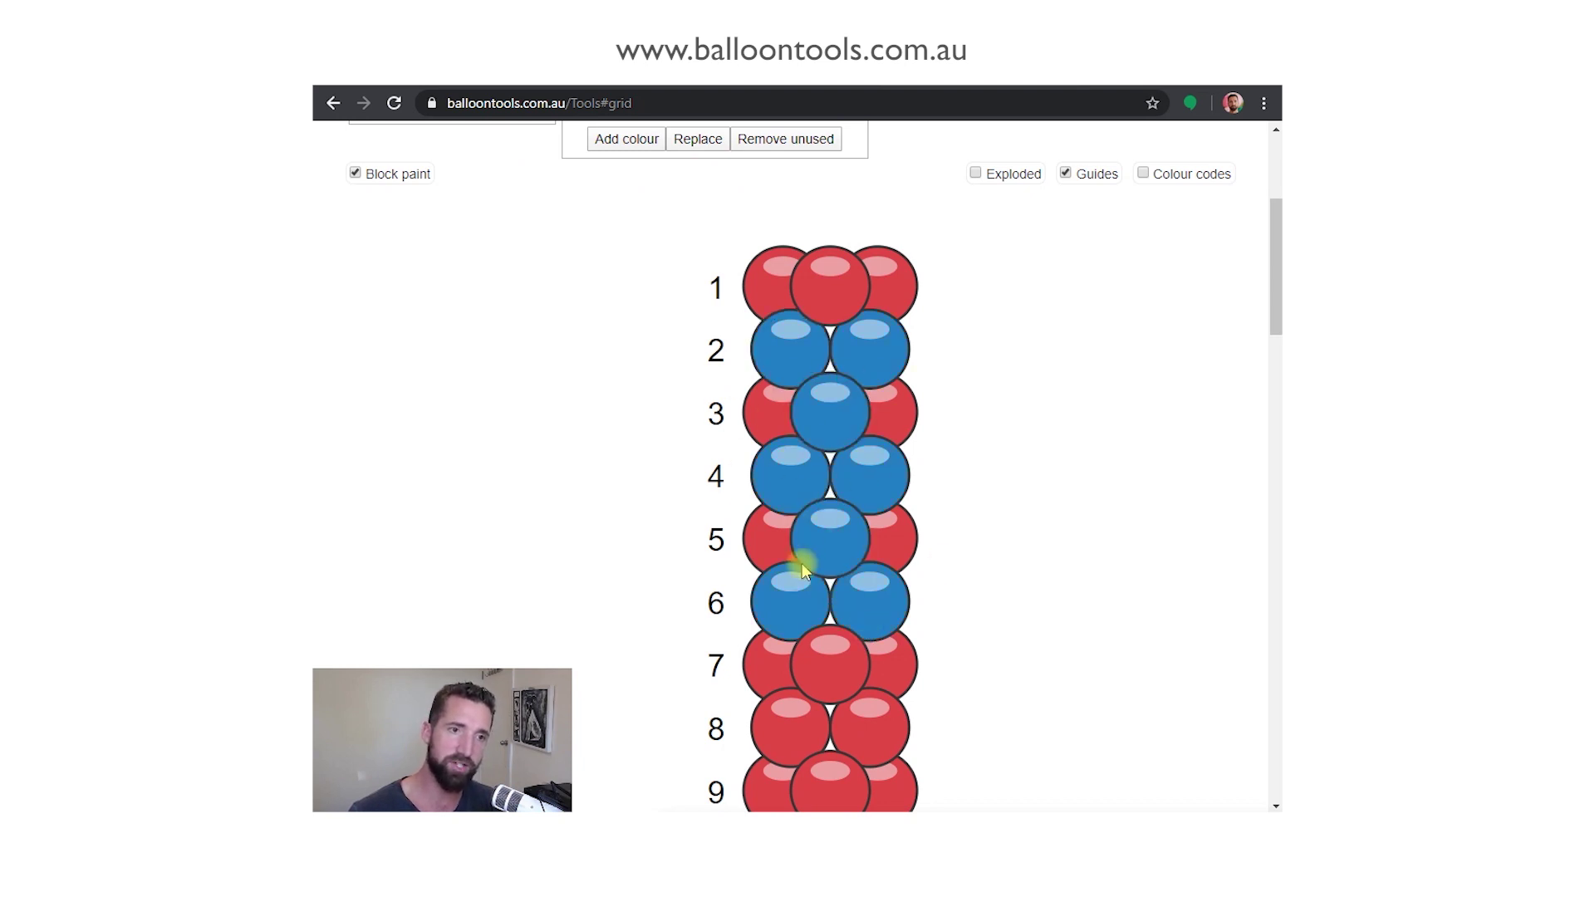
pyautogui.scroll(-2, 819, 658)
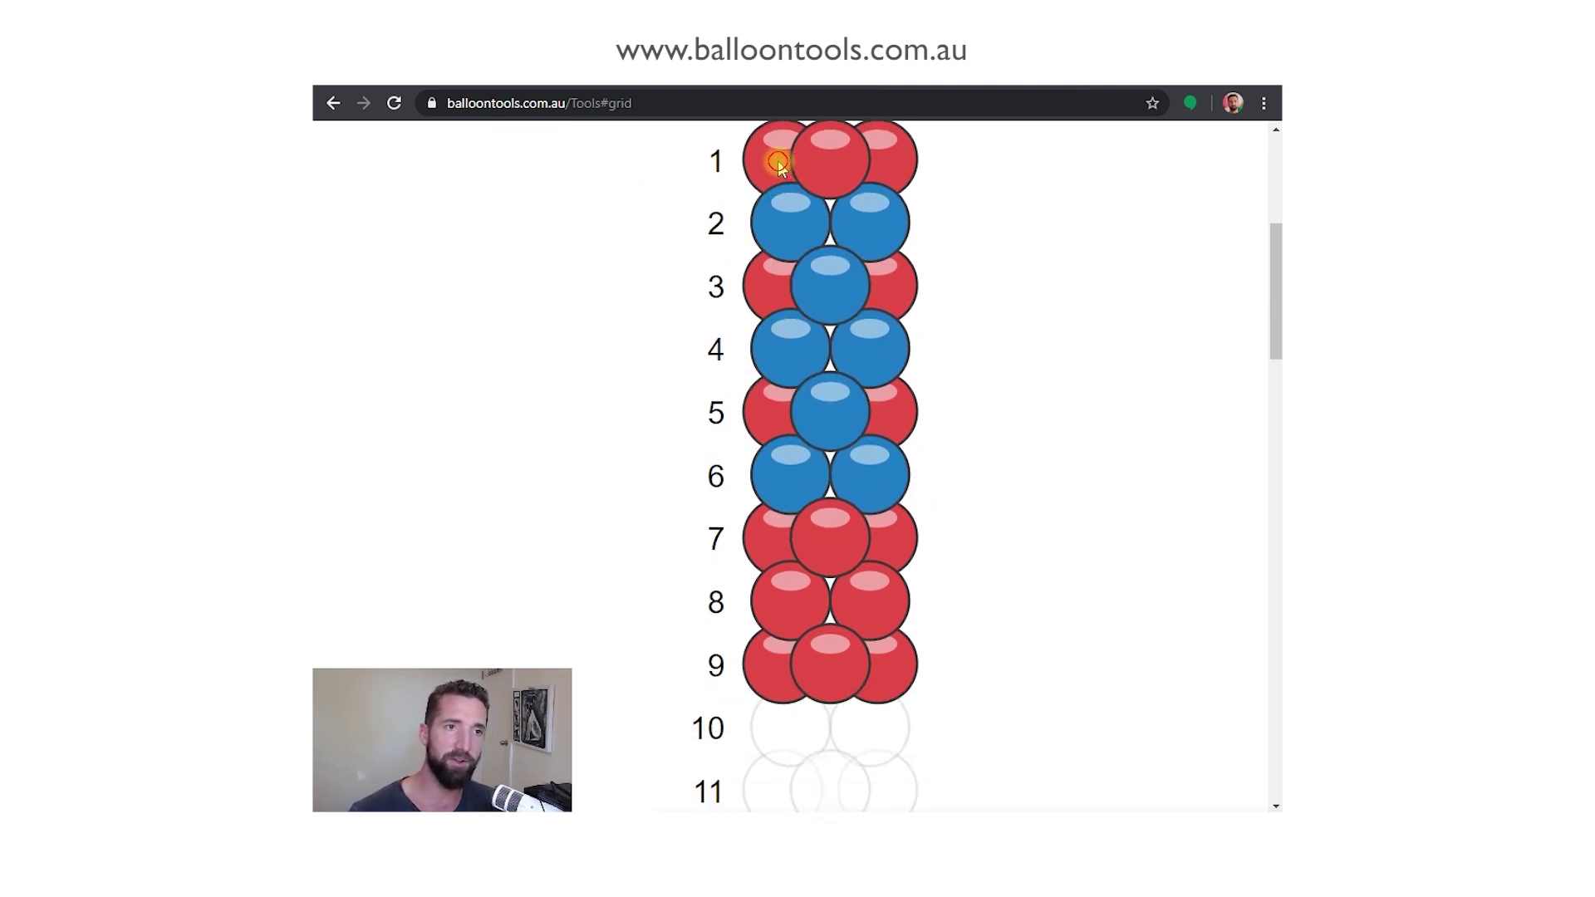
pyautogui.moveTo(780, 164)
pyautogui.mouseDown()
pyautogui.moveTo(819, 232)
pyautogui.moveTo(895, 537)
pyautogui.moveTo(900, 666)
pyautogui.mouseUp()
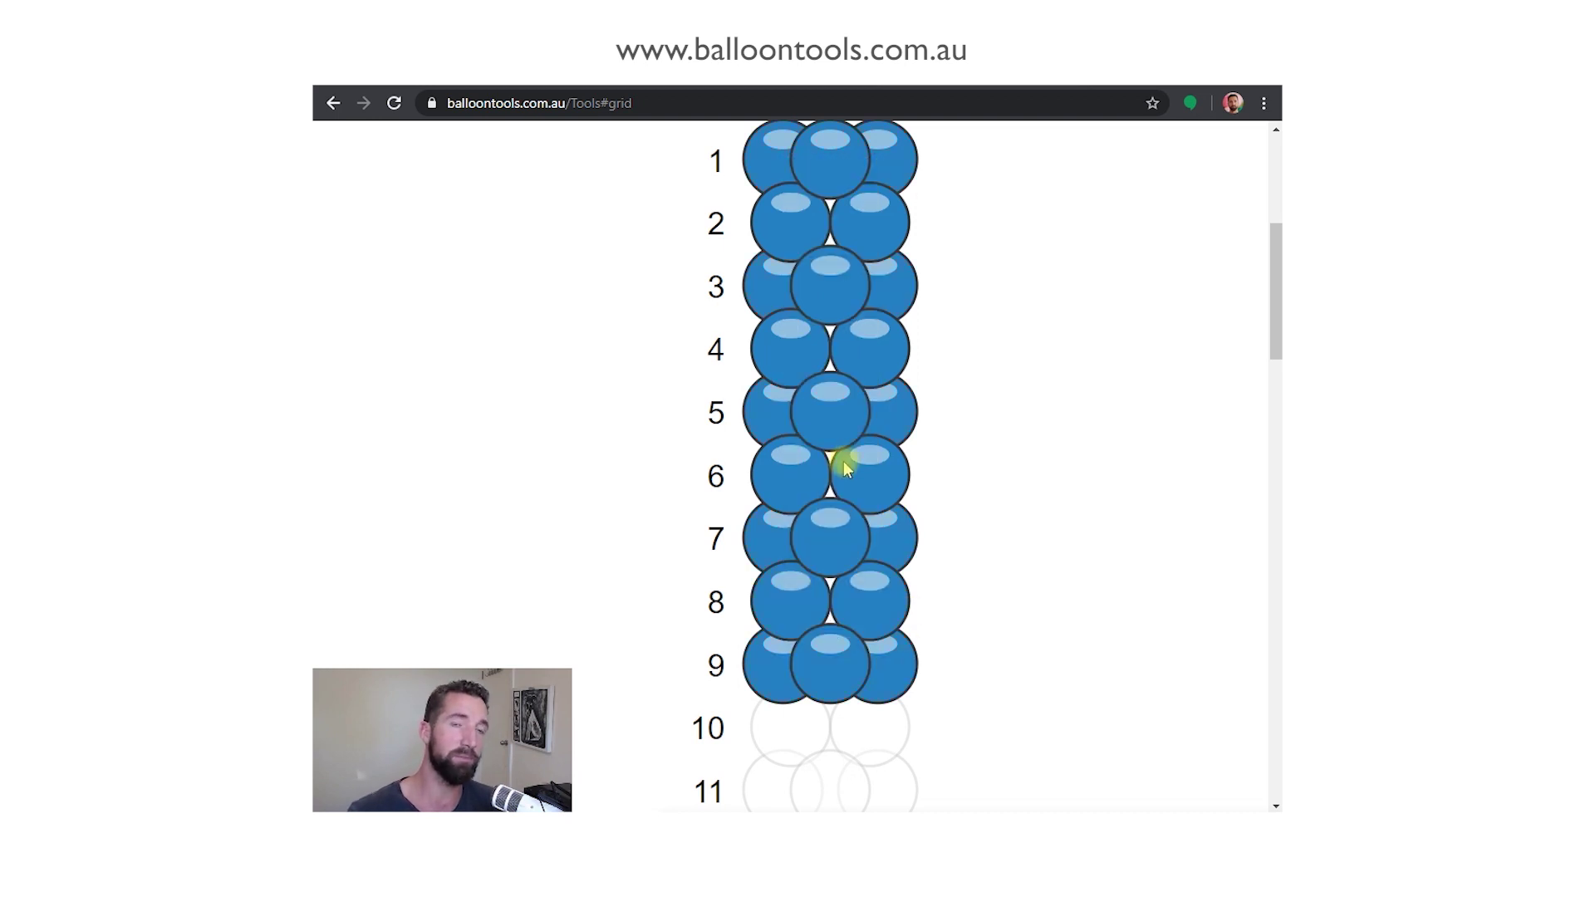
pyautogui.scroll(4, 844, 461)
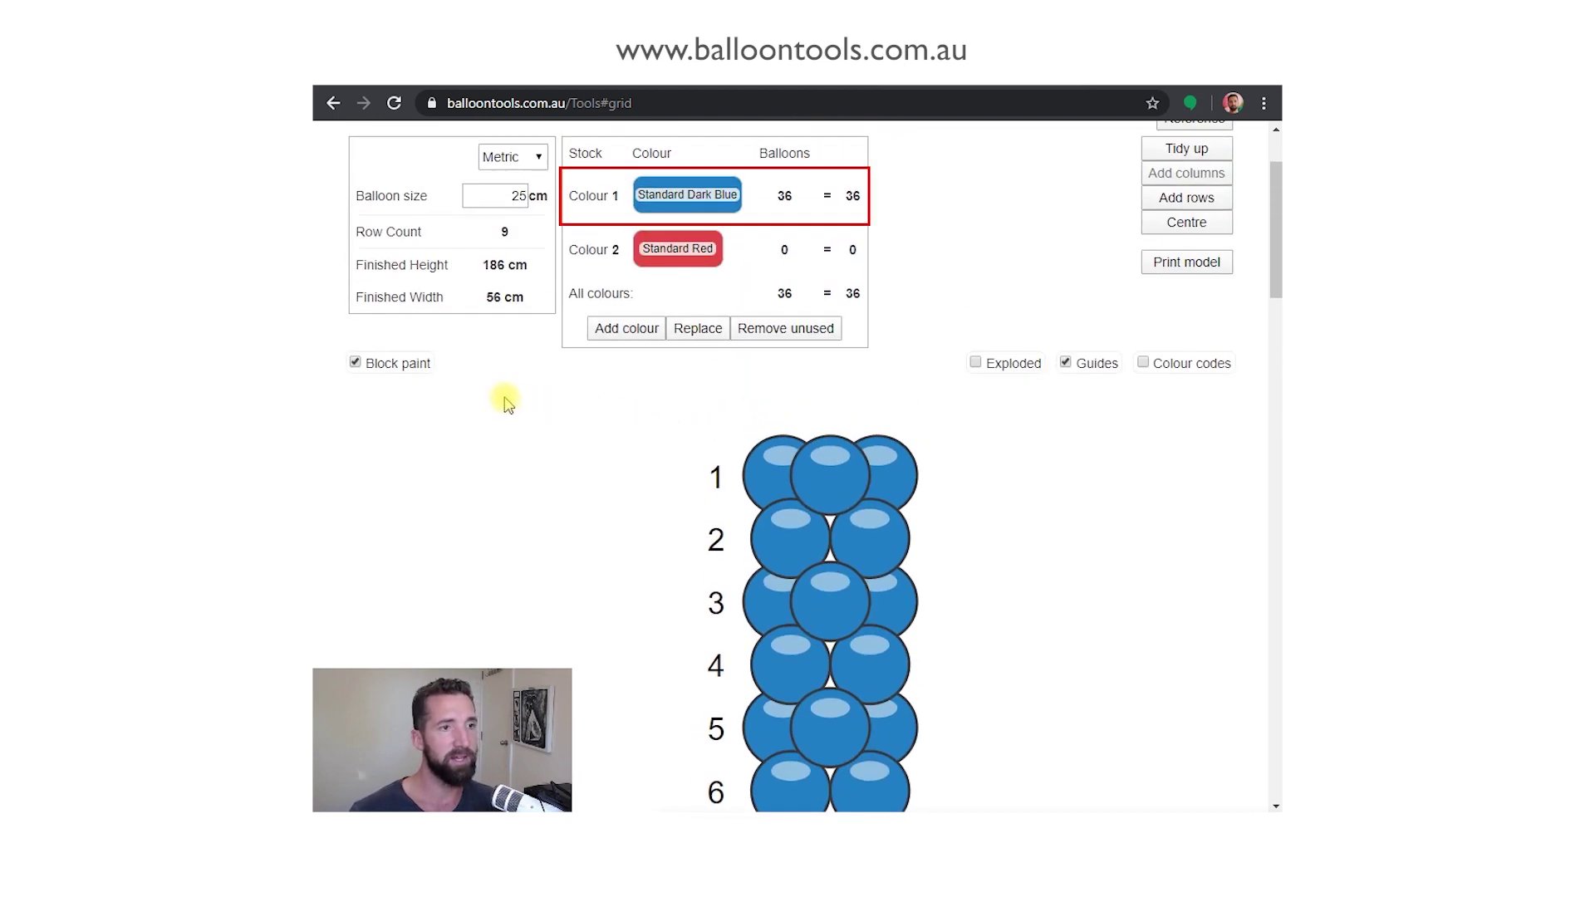
# Step: Re-enter the column's balloon size as 25 cm, keeping it 186 cm tall and 56 cm wide
pyautogui.scroll(2, 481, 324)
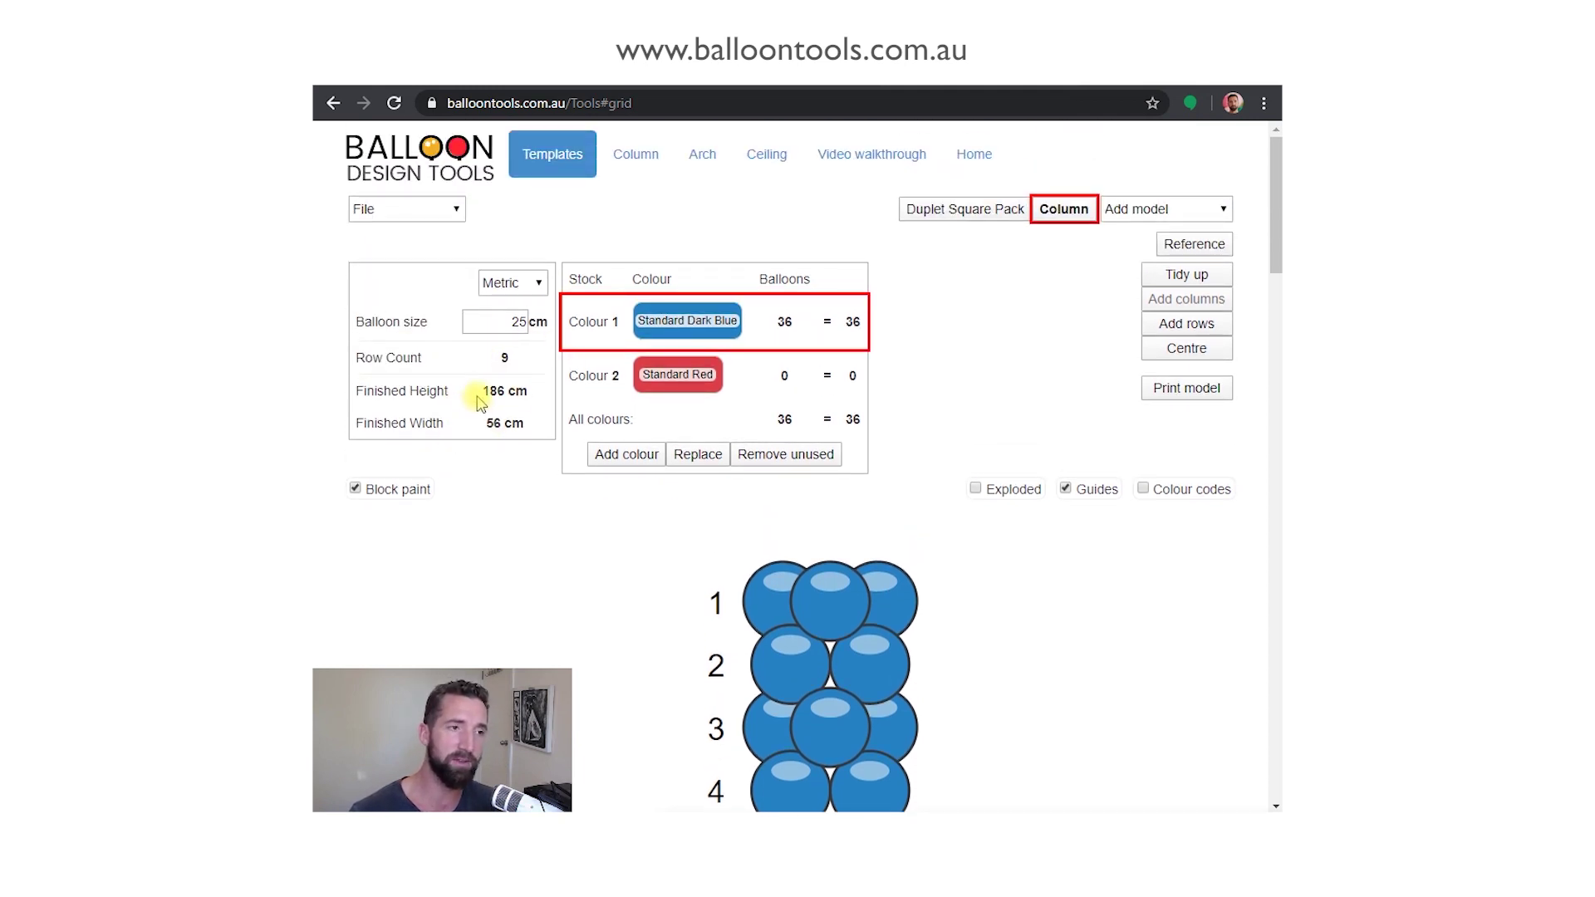
pyautogui.moveTo(466, 392); pyautogui.dragTo(538, 428)
pyautogui.click(524, 422)
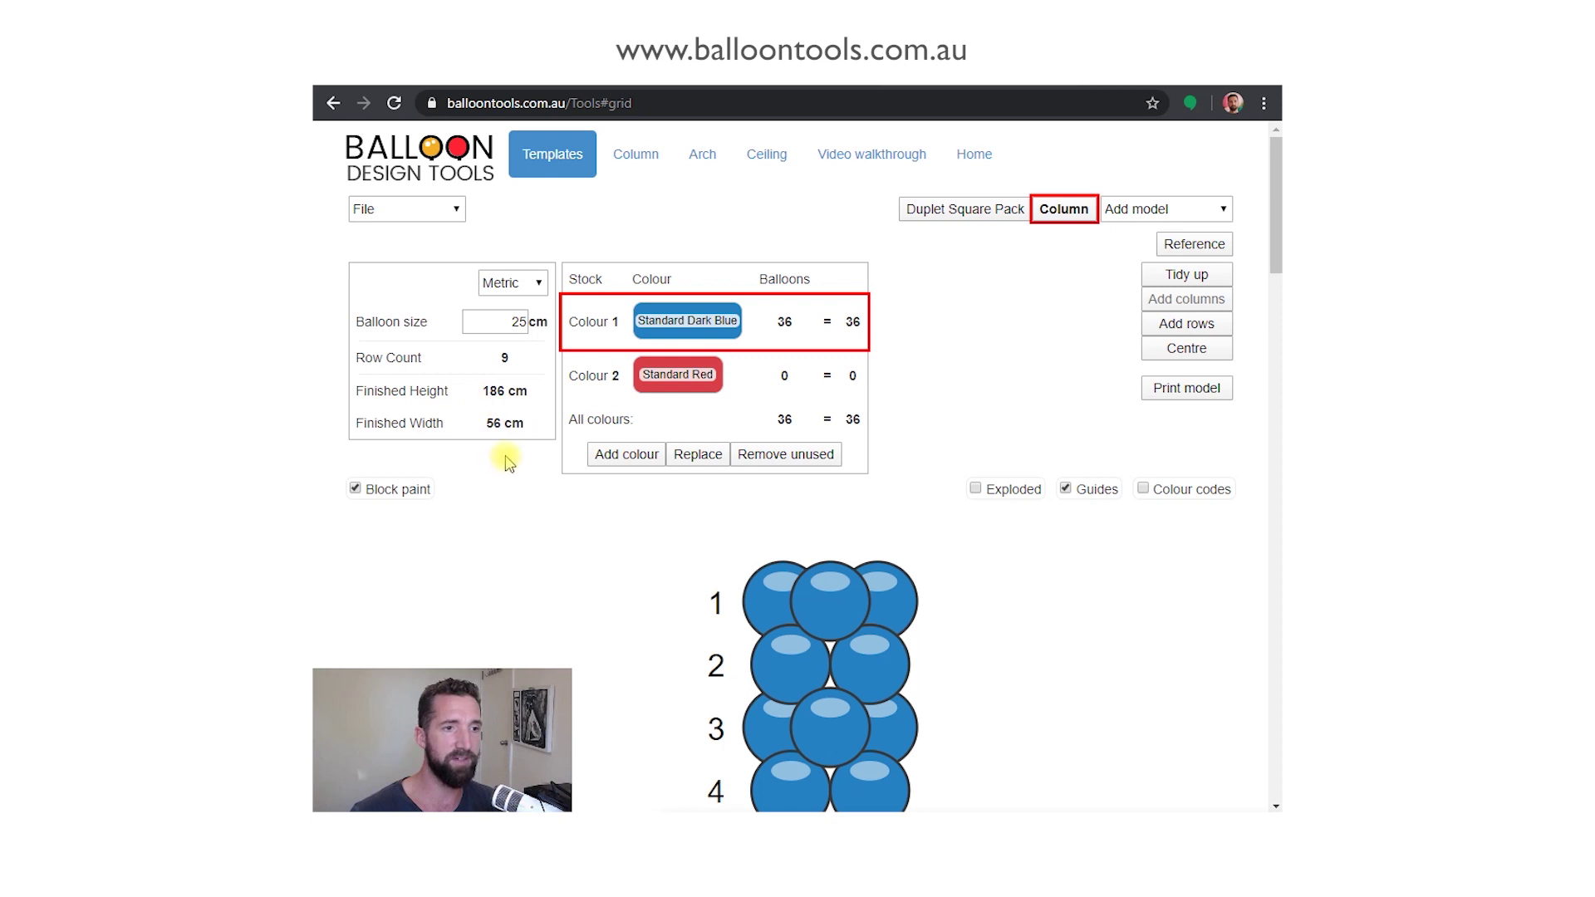
pyautogui.moveTo(501, 316); pyautogui.dragTo(543, 317)
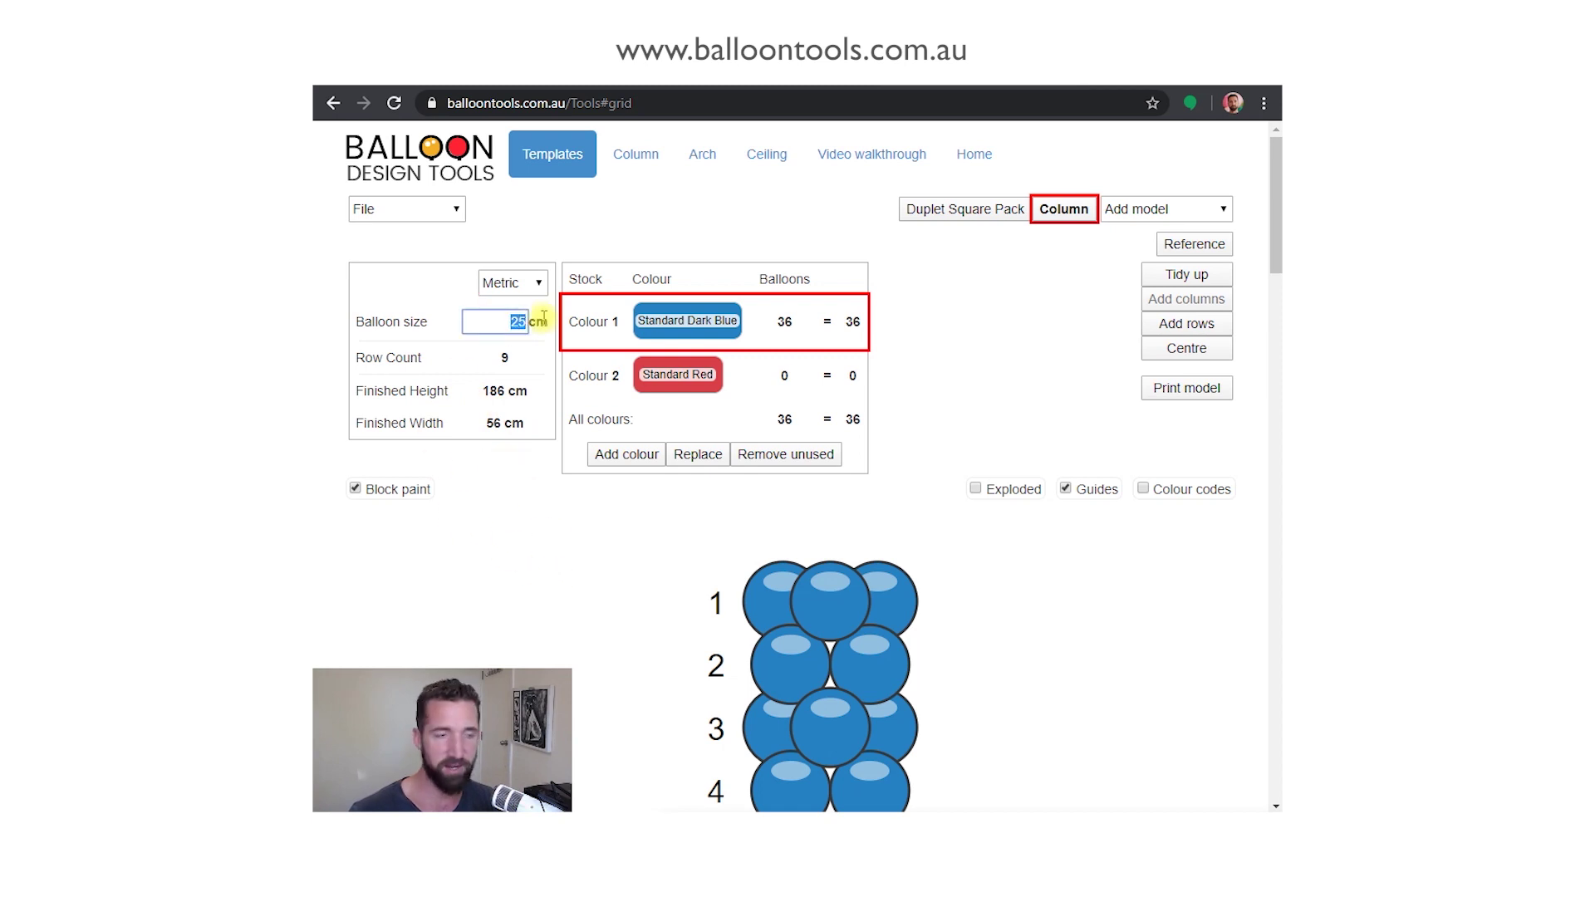
pyautogui.write('20')
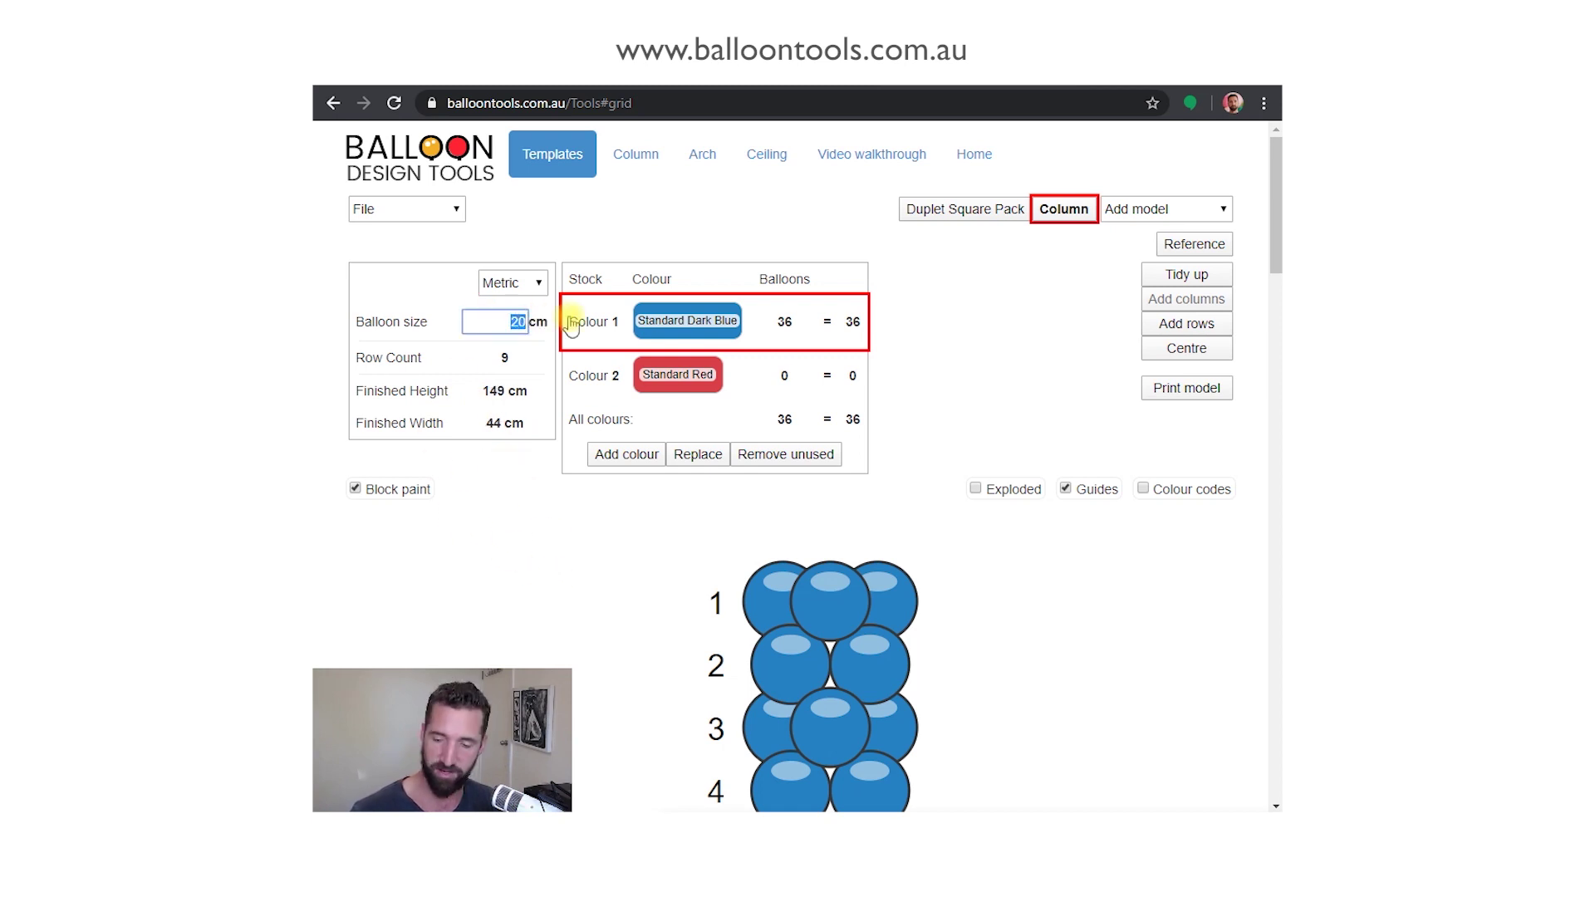
pyautogui.press('BackSpace')
pyautogui.write('5')
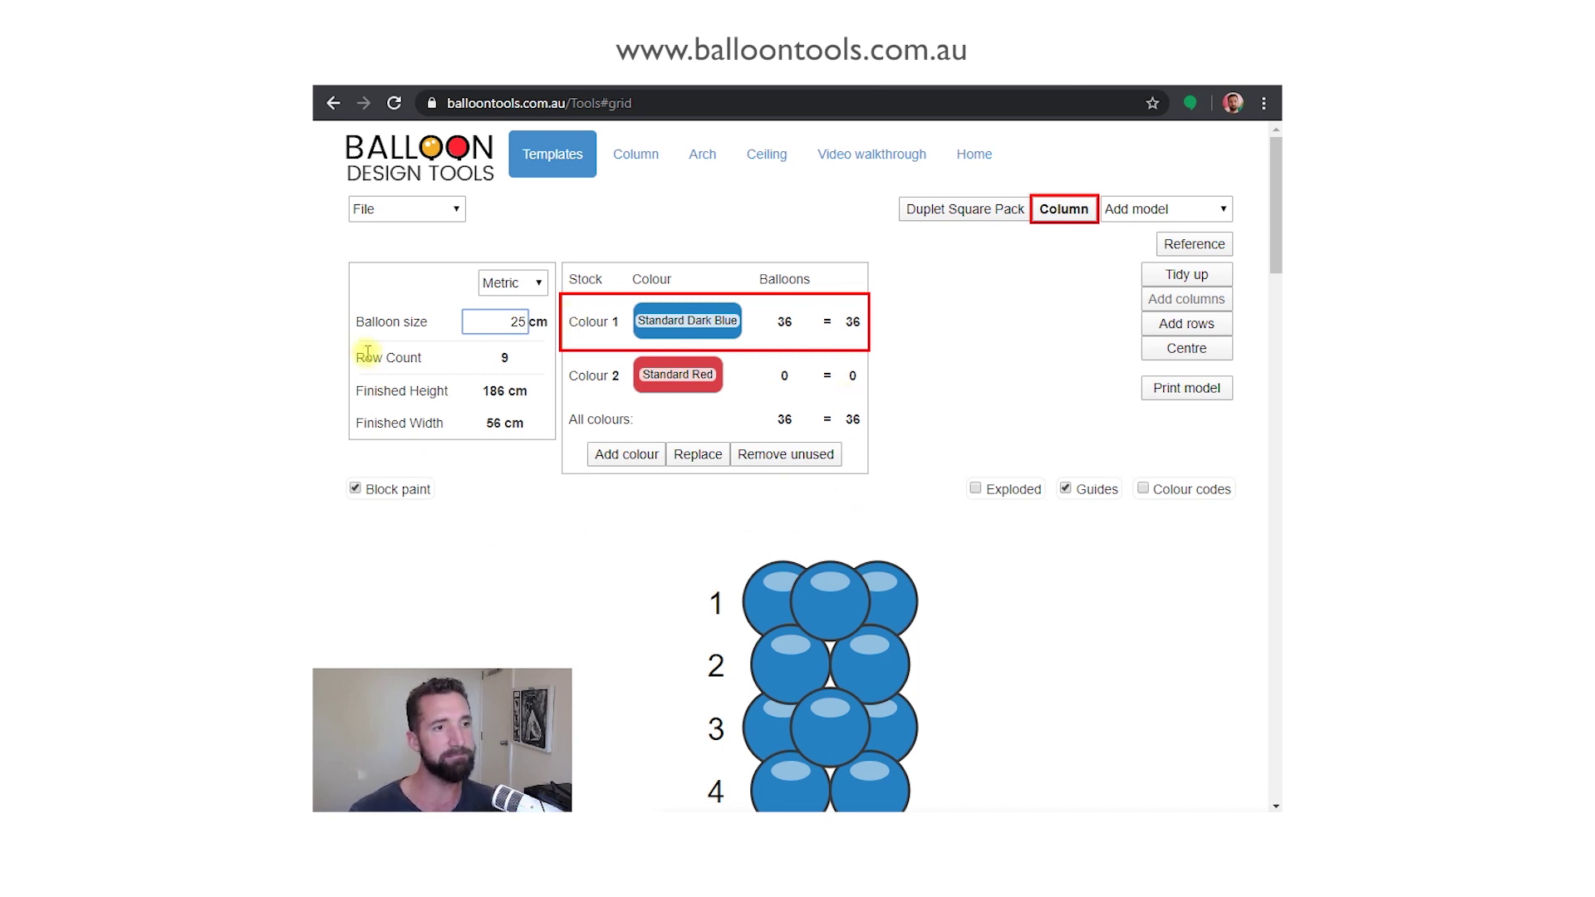
# Step: Add Standard Green and paint the centre balloons of rows 1, 3, 5, 7 and 9 green
pyautogui.click(626, 454)
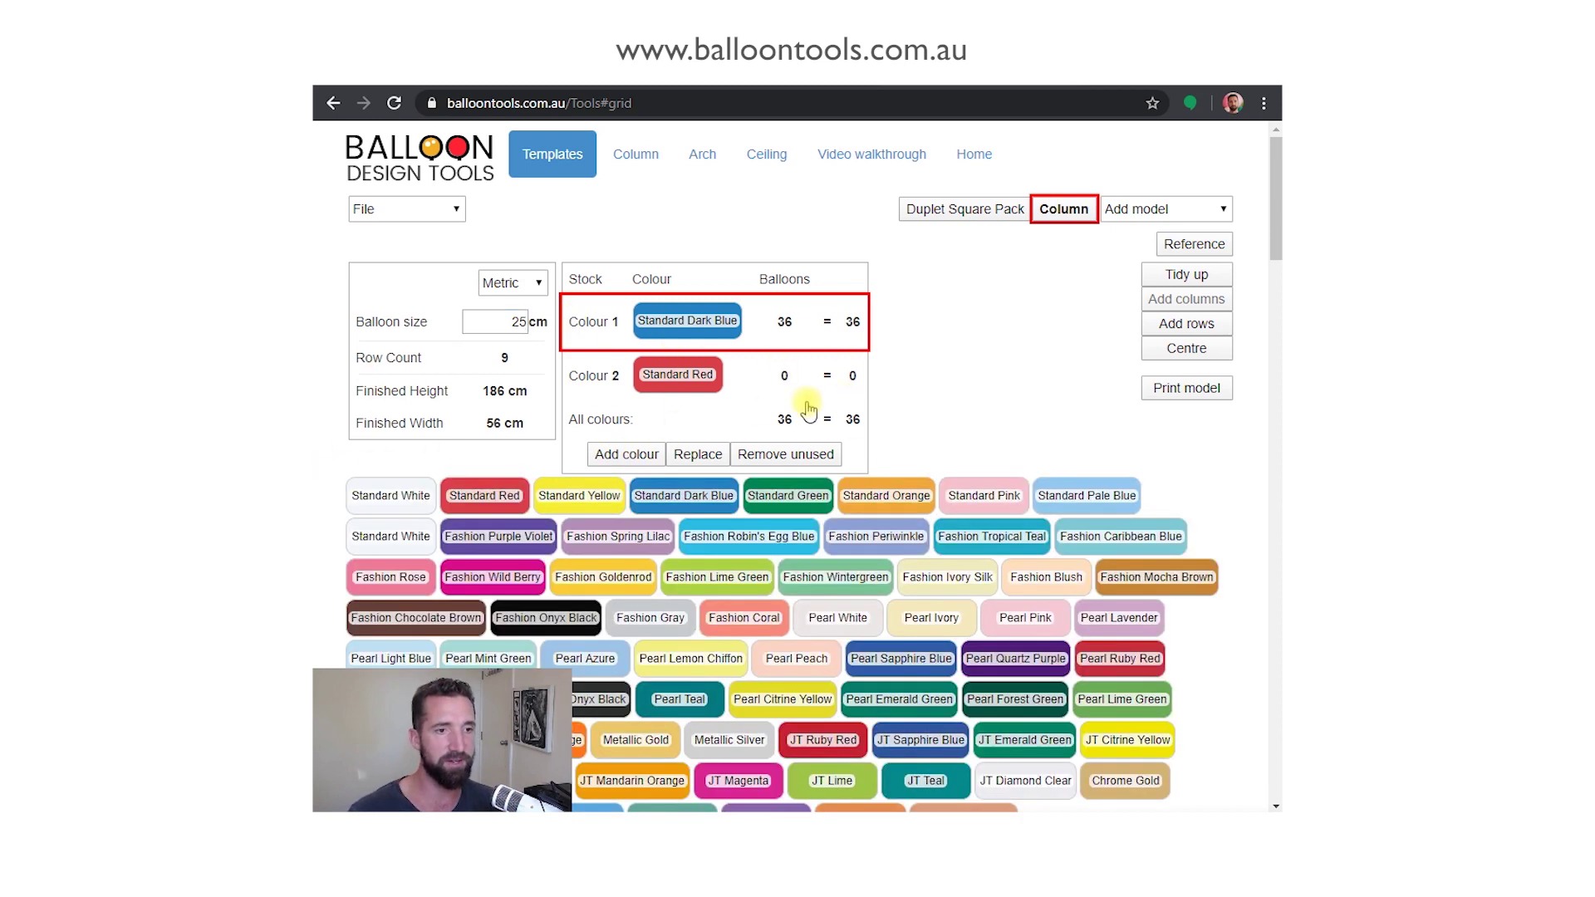
pyautogui.click(804, 497)
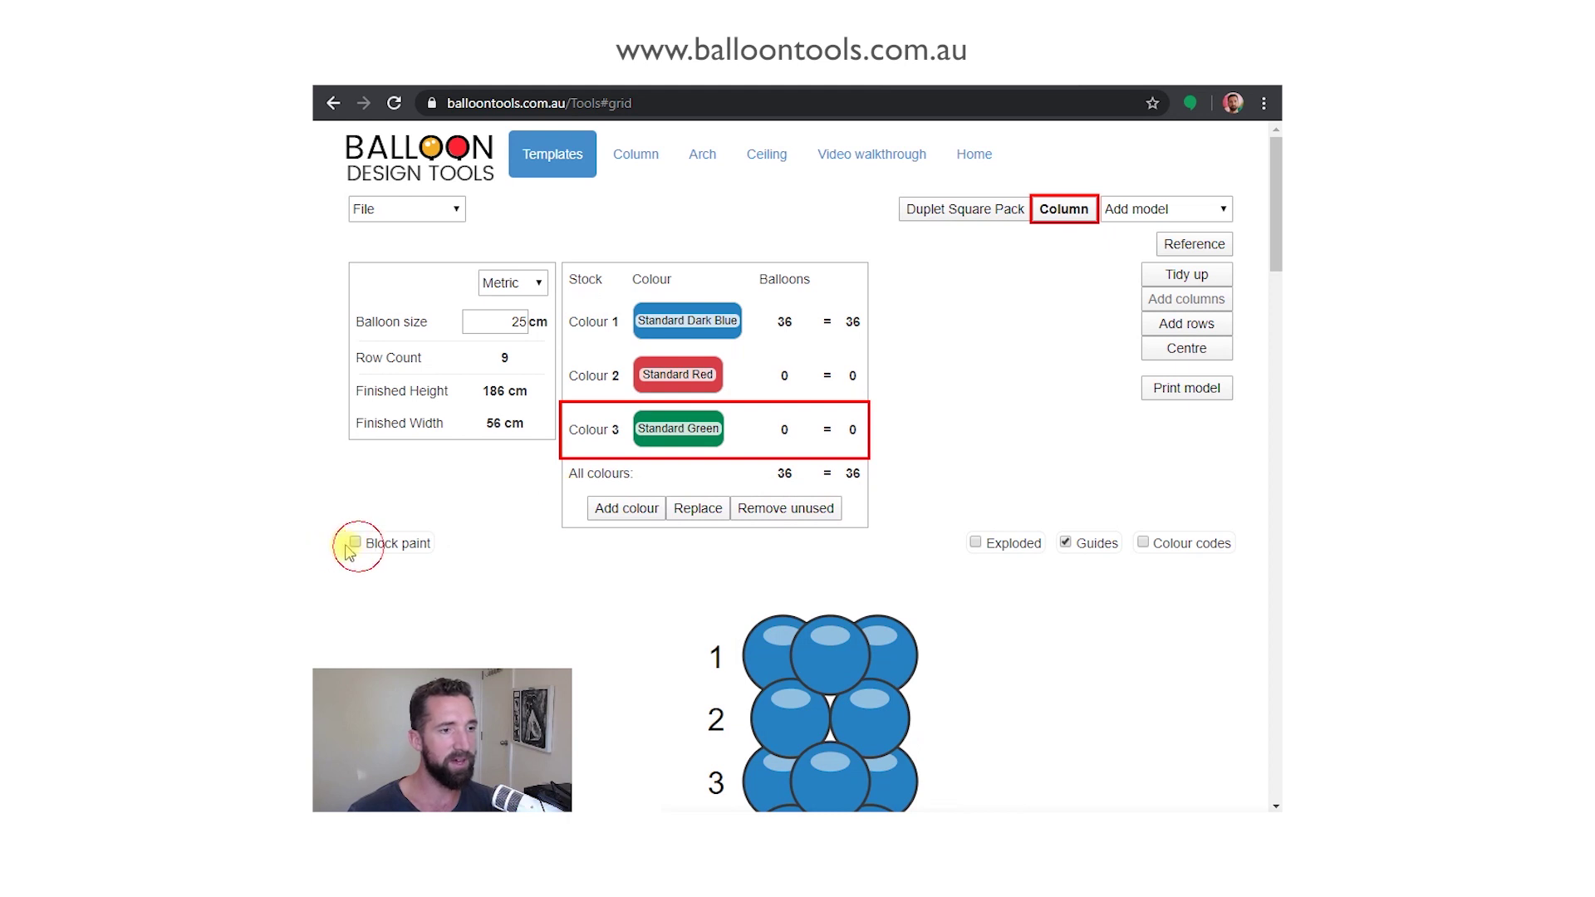
pyautogui.scroll(-1, 806, 575)
pyautogui.scroll(-3, 805, 574)
pyautogui.click(822, 409)
pyautogui.click(830, 526)
pyautogui.click(830, 656)
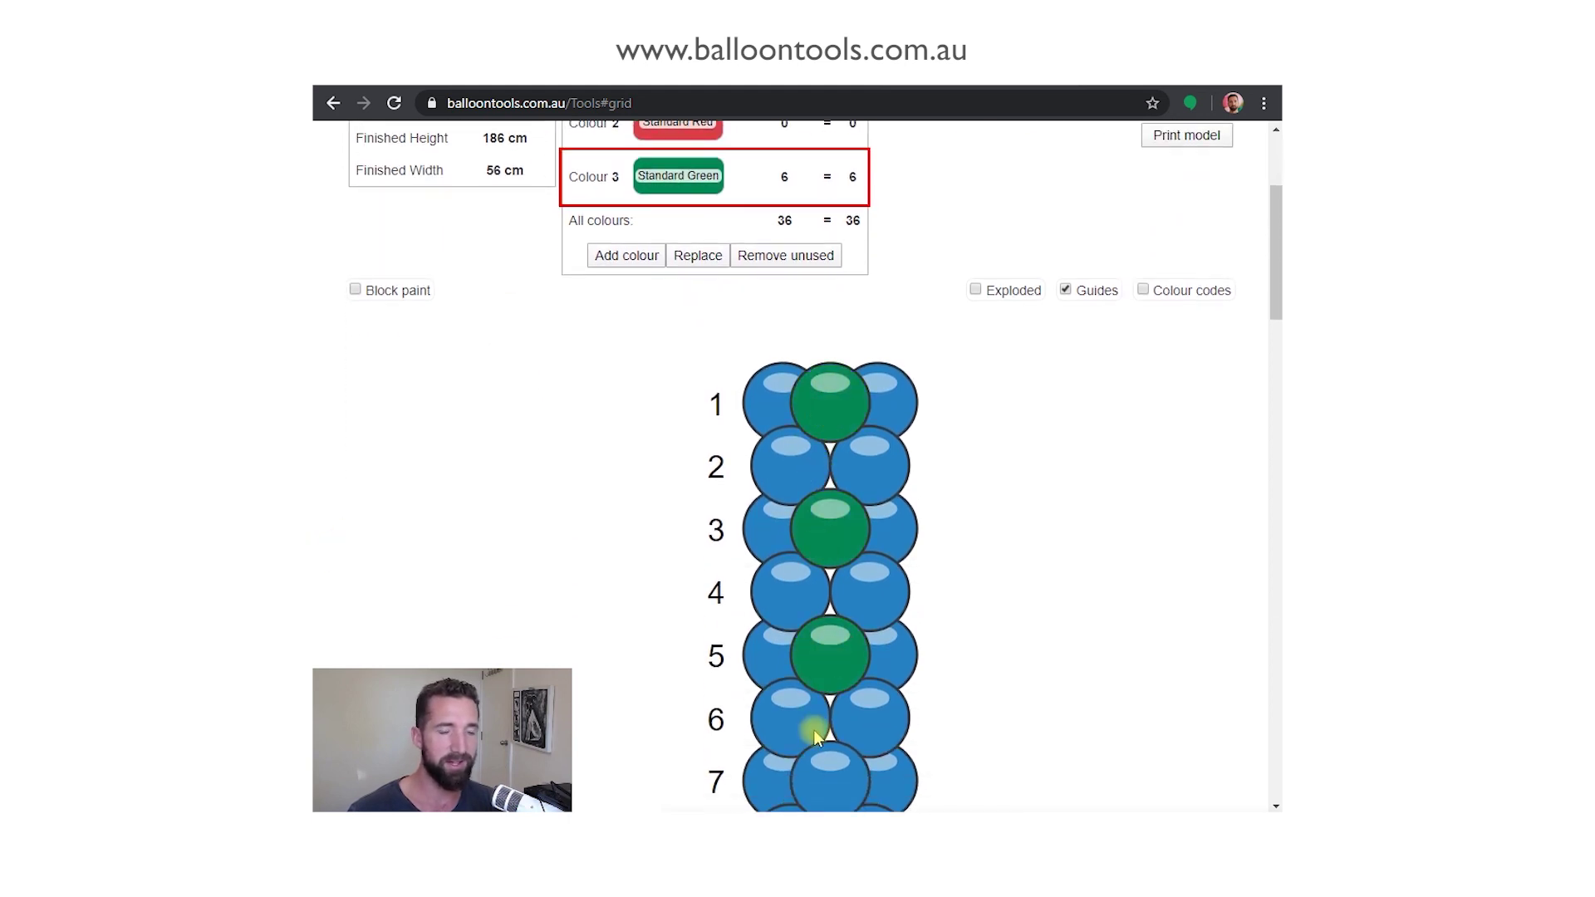
pyautogui.scroll(-3, 814, 723)
pyautogui.click(835, 577)
pyautogui.click(829, 704)
pyautogui.scroll(5, 1072, 556)
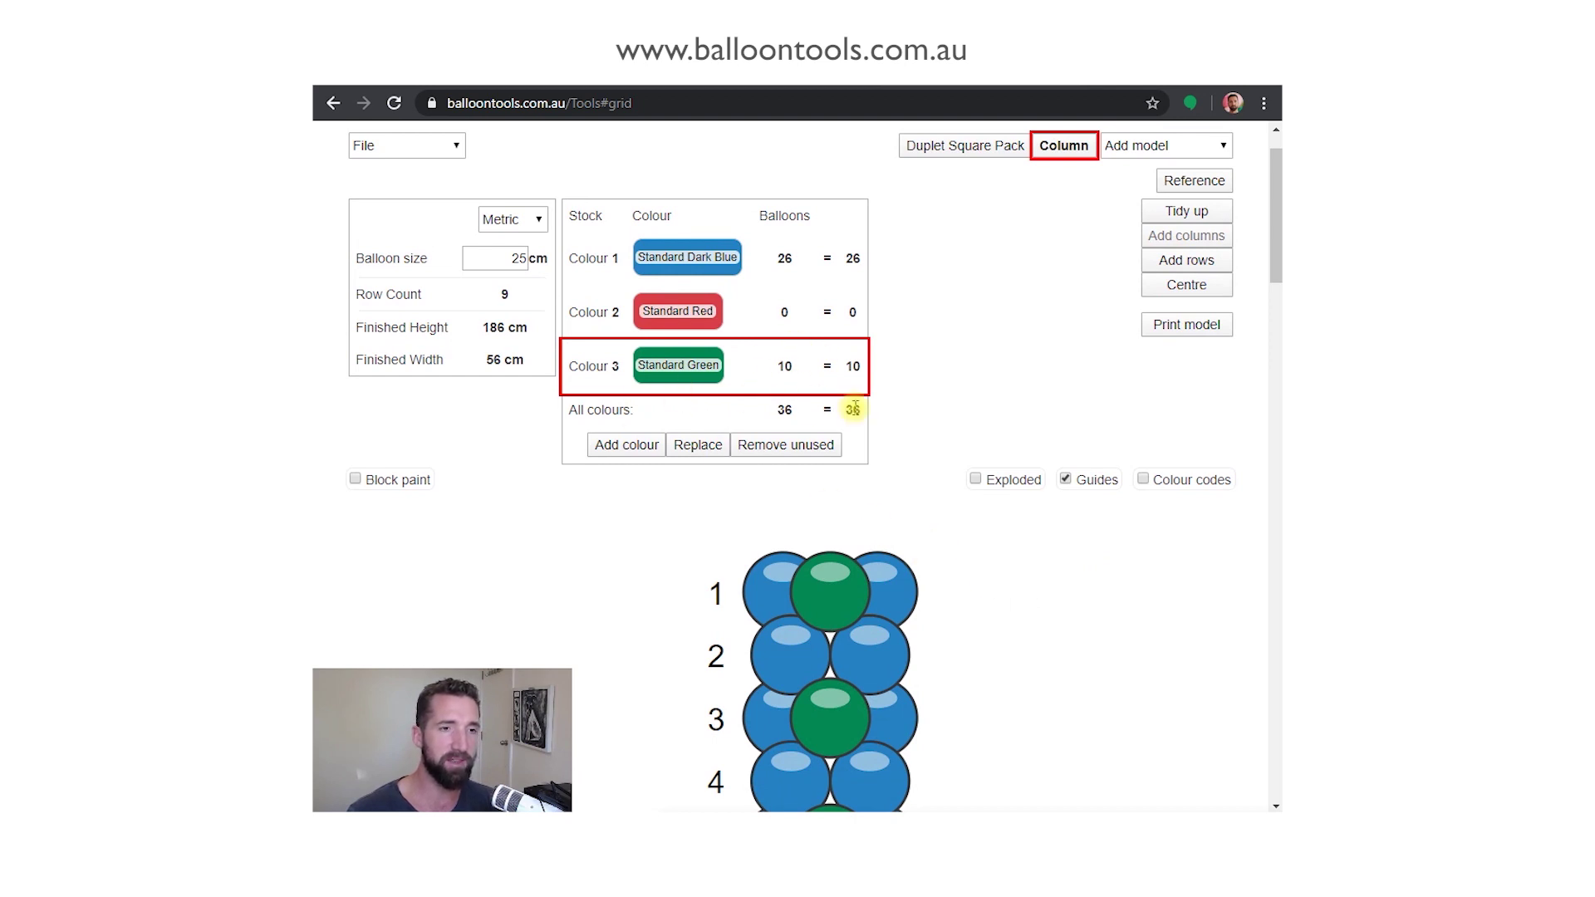
# Step: Toggle row 1's green centre balloon off and back on, leaving it green
pyautogui.click(836, 583)
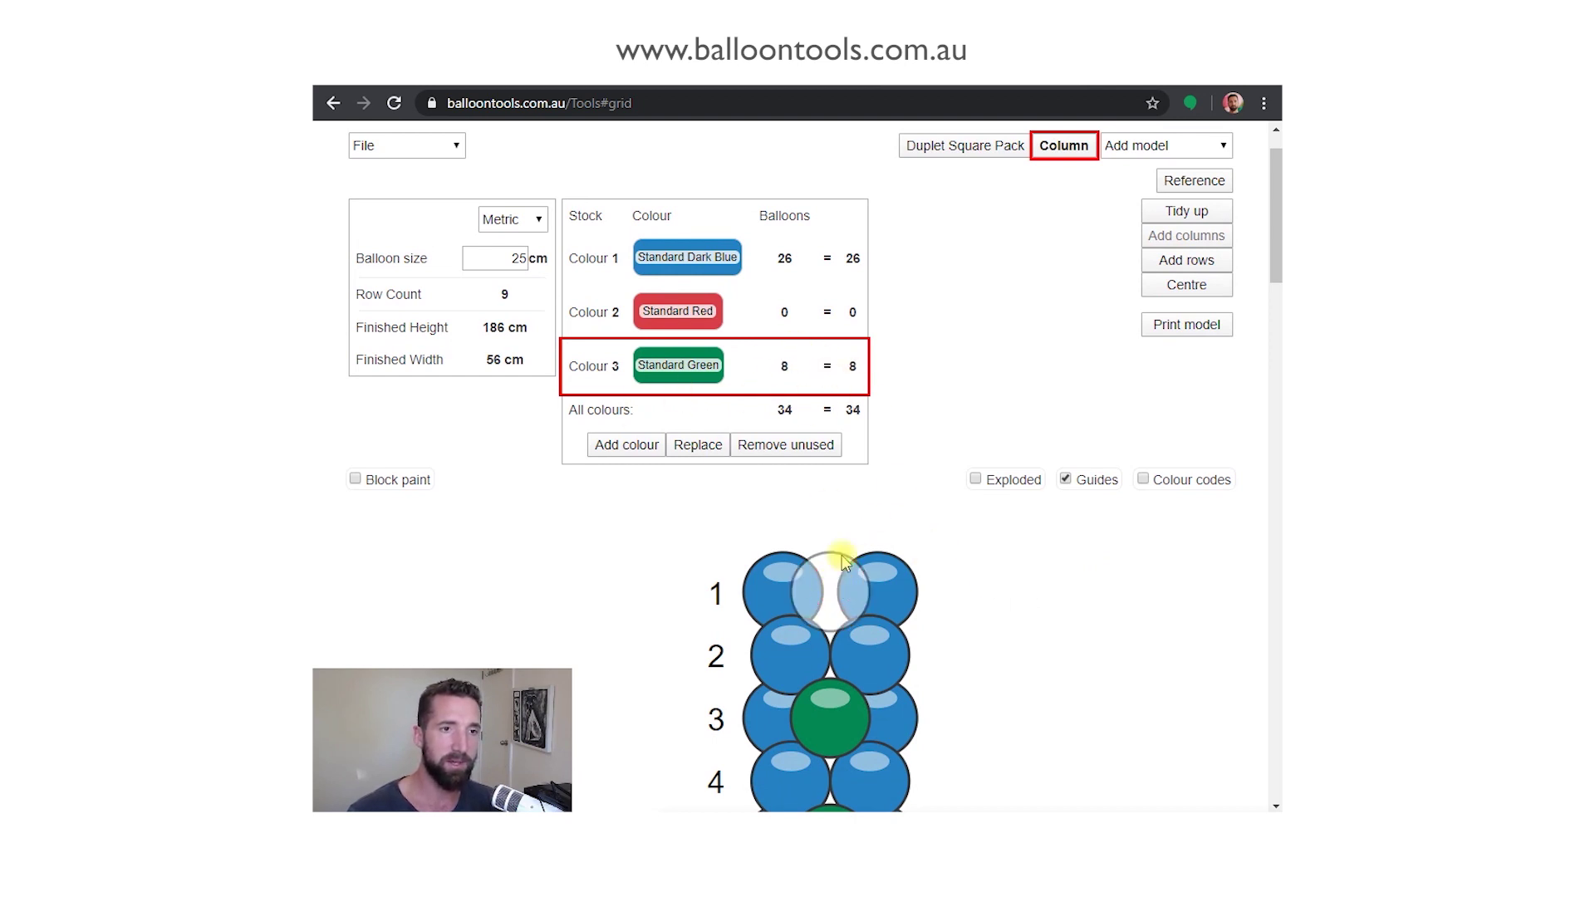
pyautogui.click(829, 599)
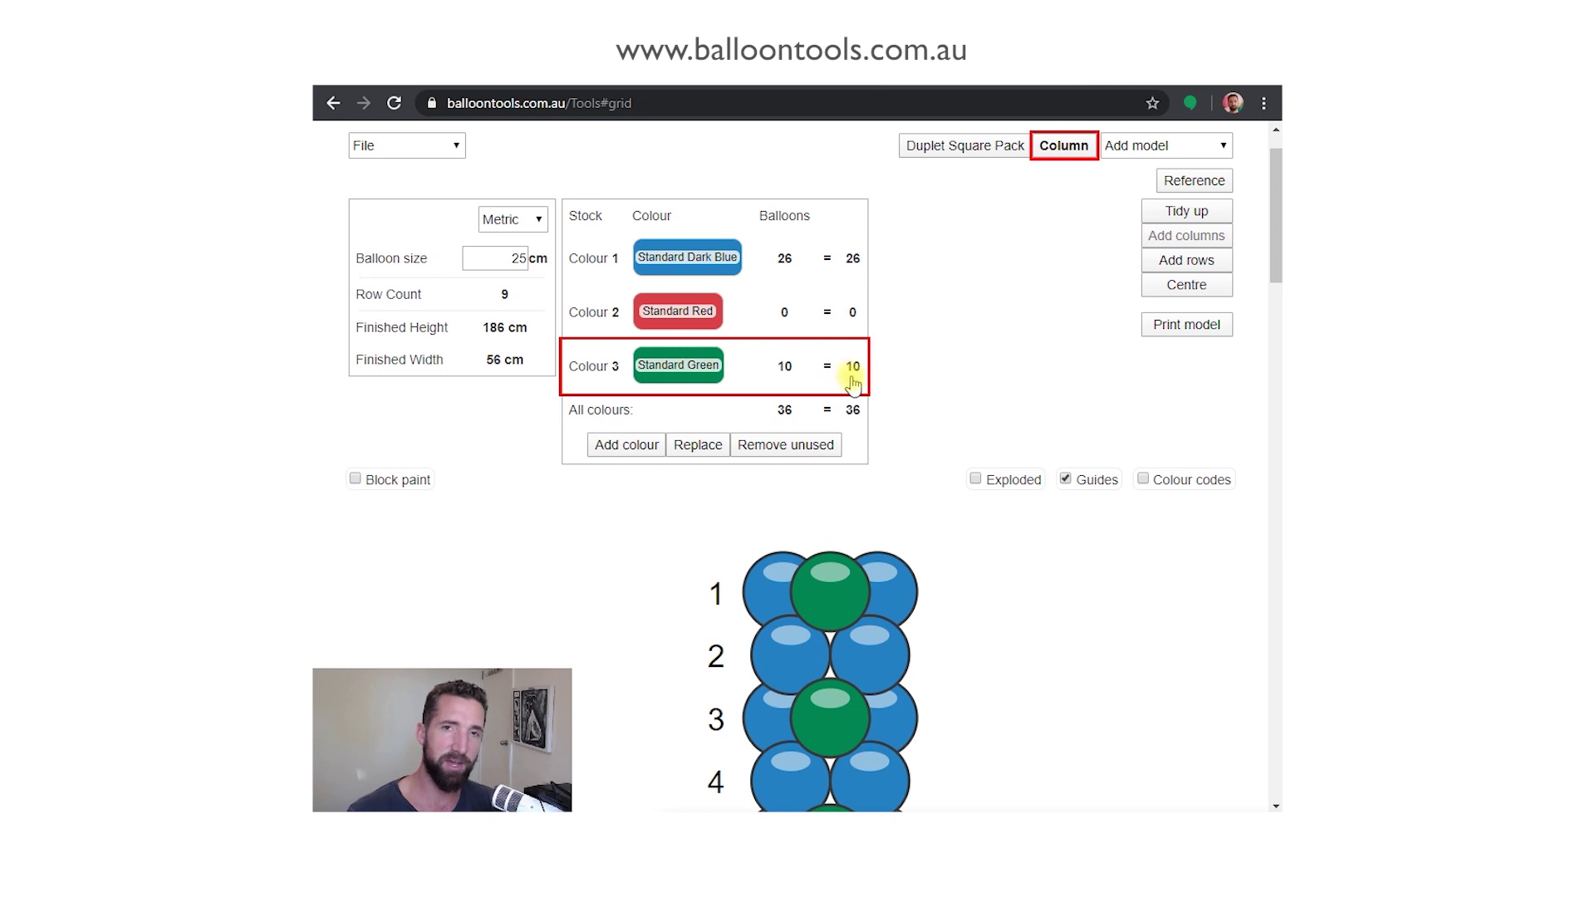
pyautogui.click(848, 585)
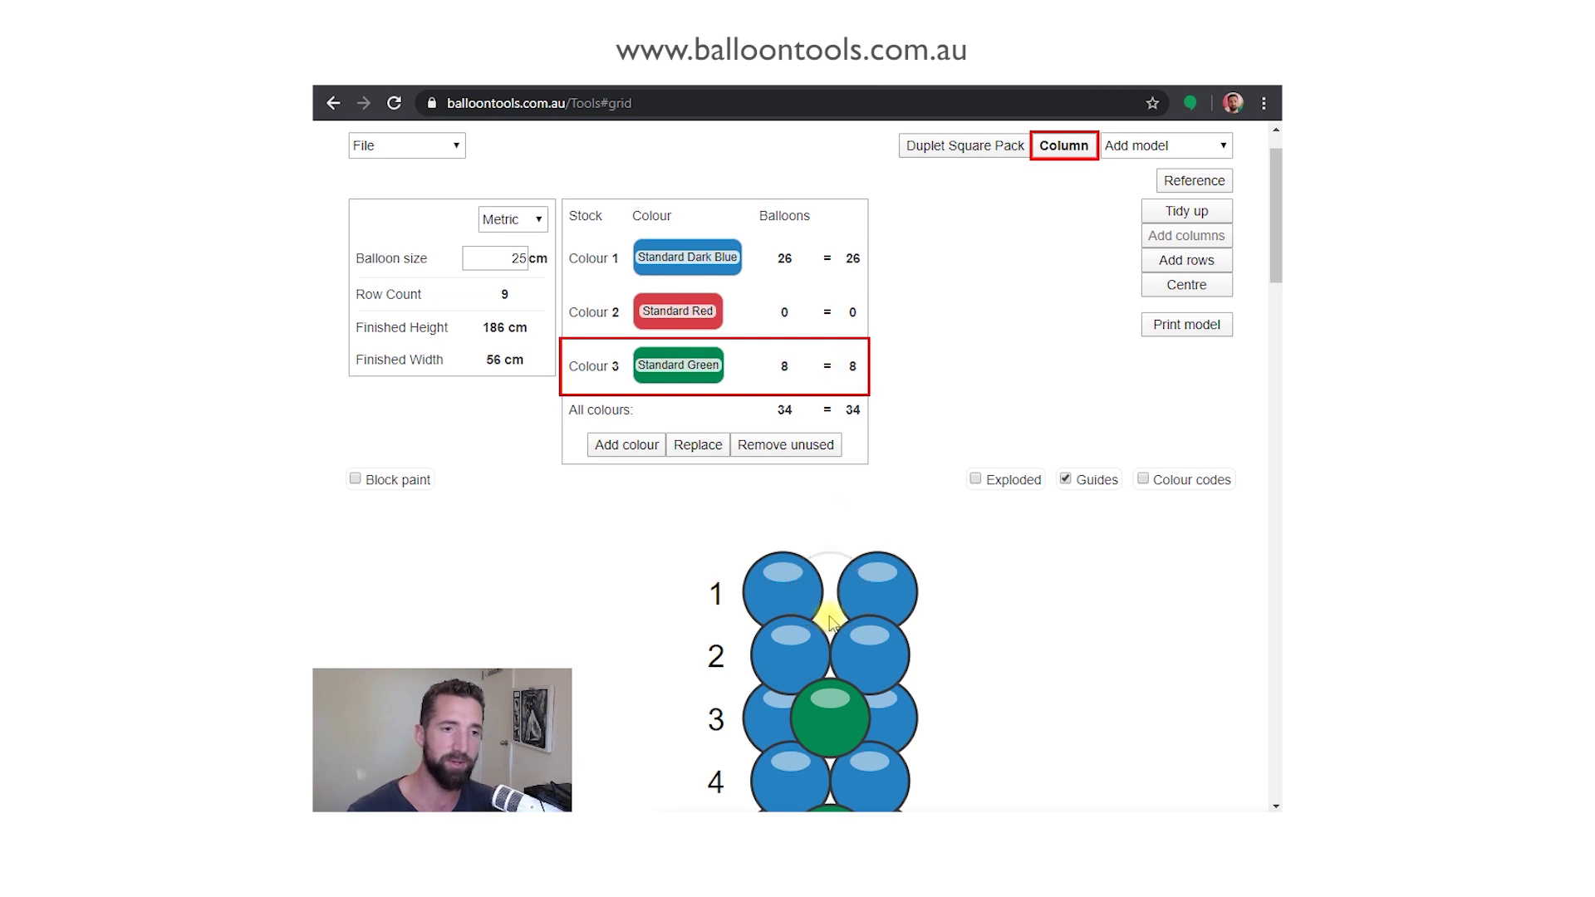
pyautogui.click(830, 621)
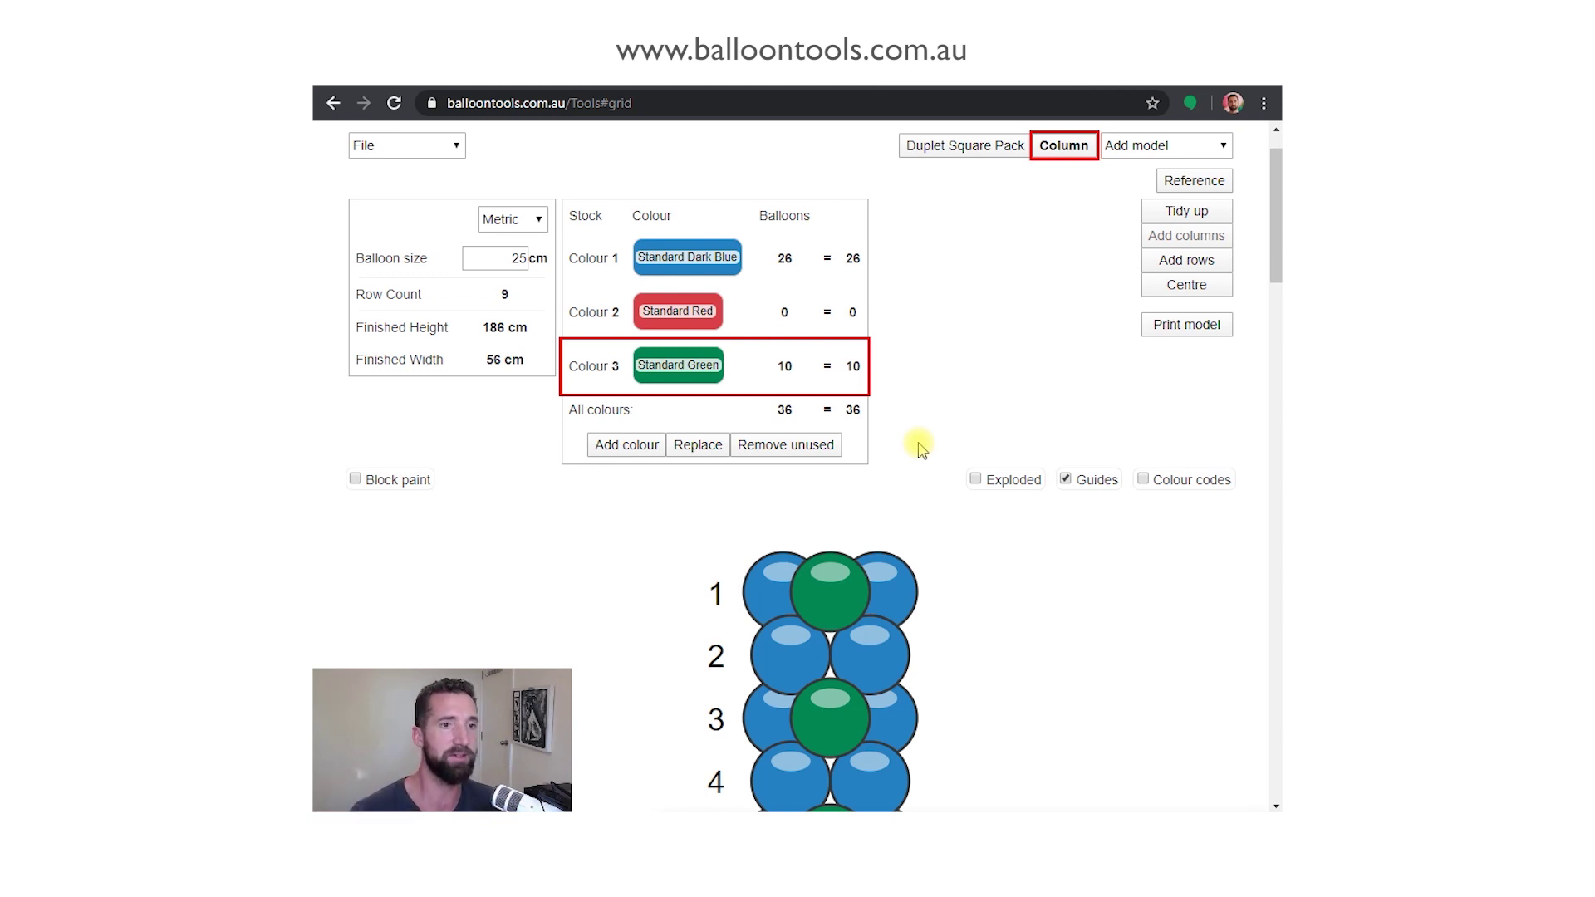
# Step: Paint side balloons in rows 2 to 4 and row 1's centre Standard Red (13 red total)
pyautogui.click(702, 319)
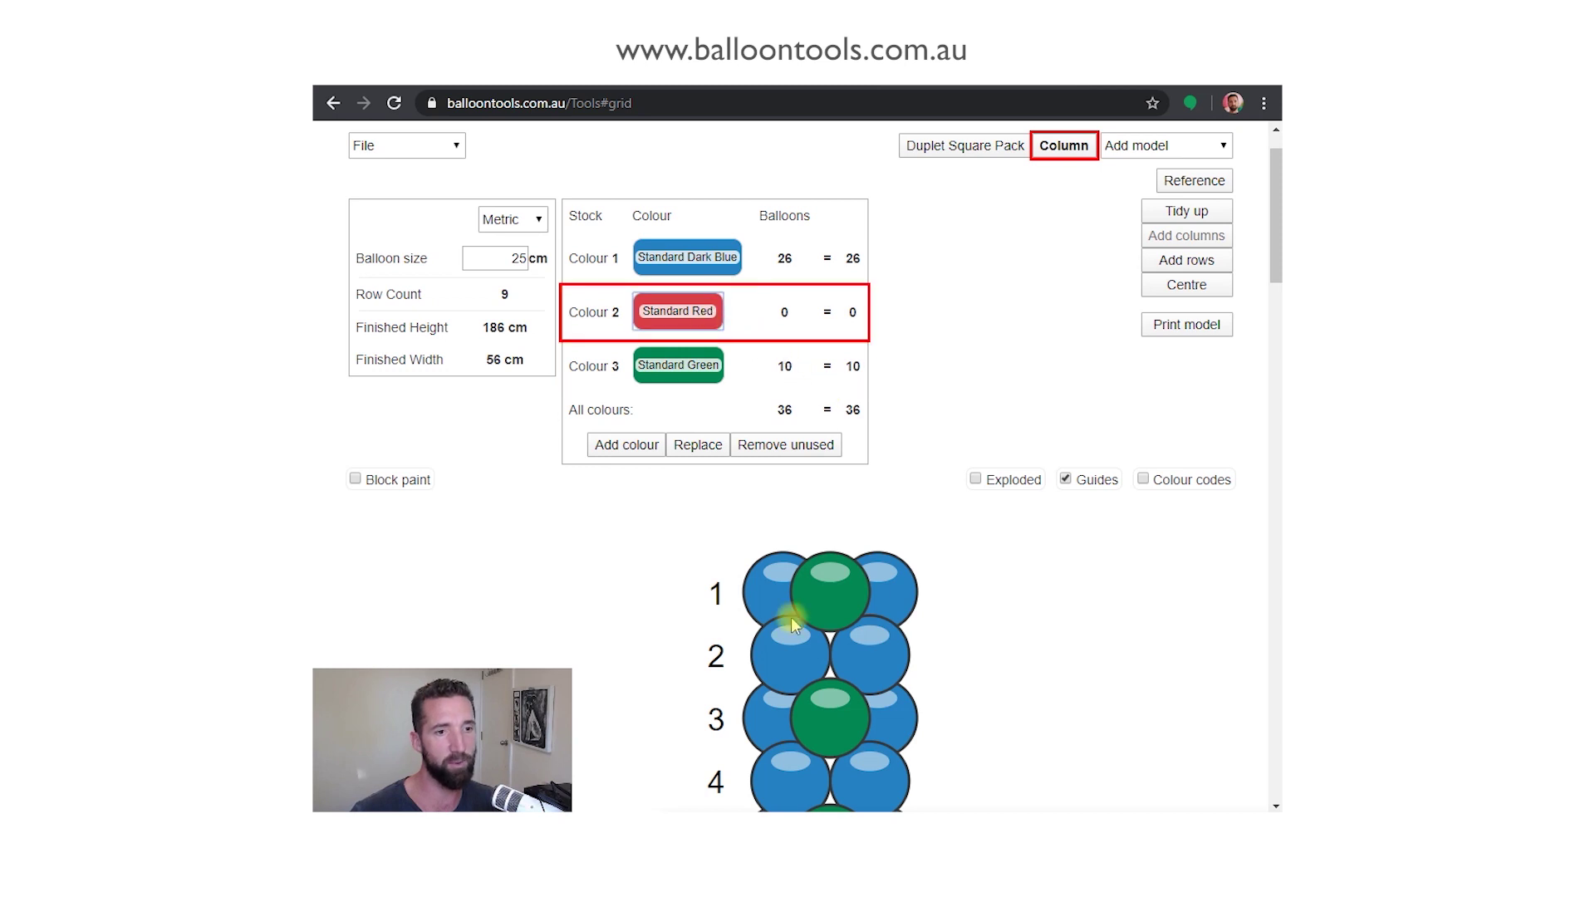
pyautogui.click(789, 639)
pyautogui.click(656, 375)
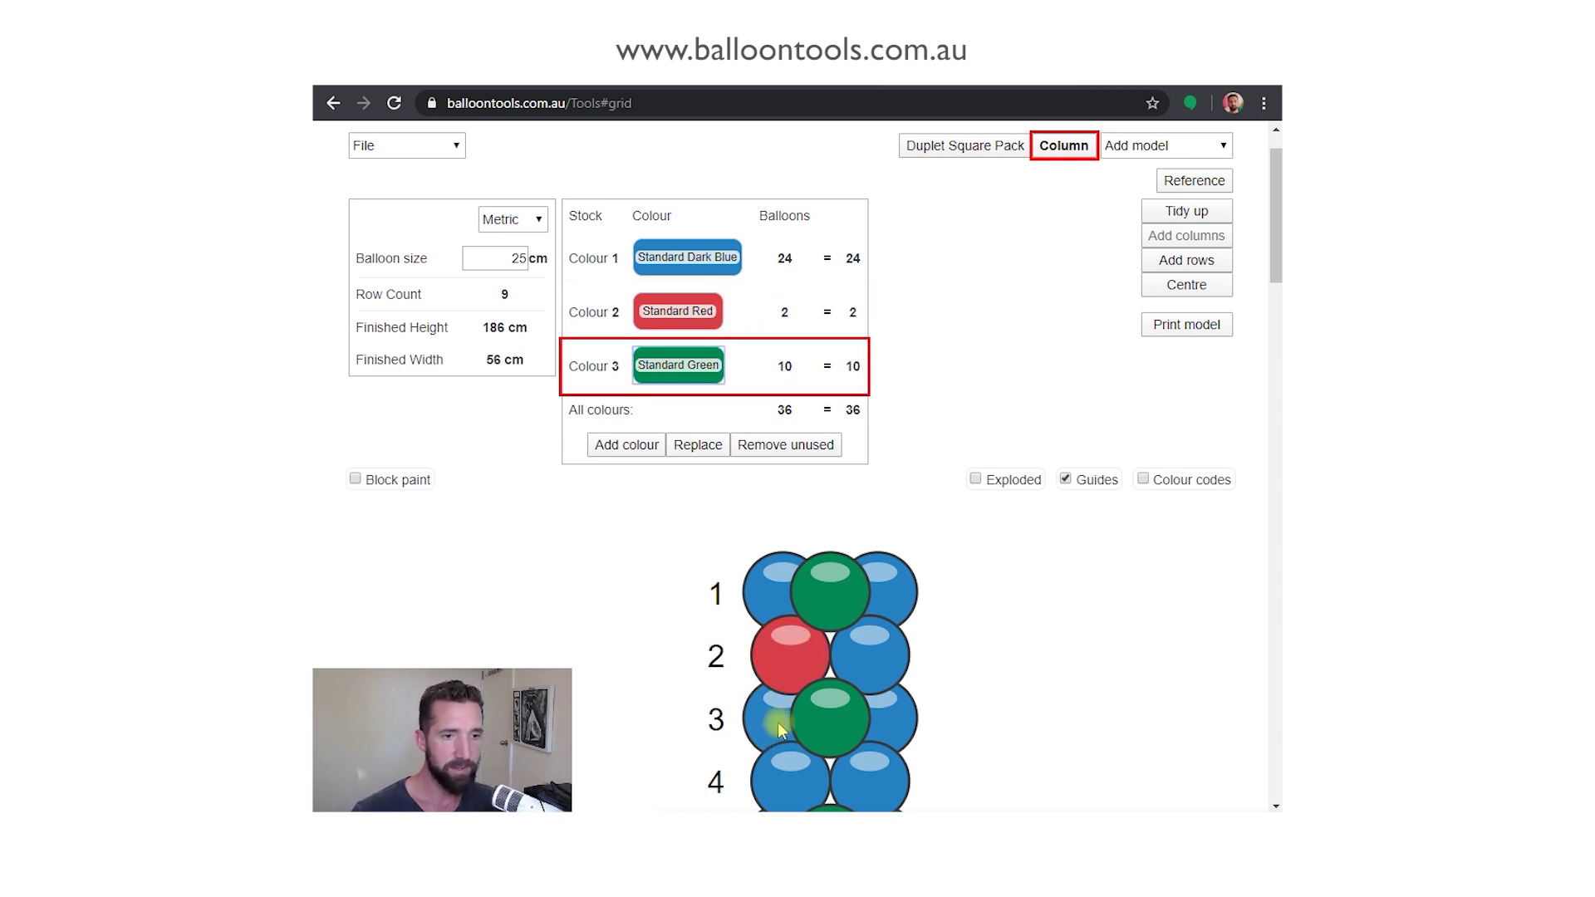
pyautogui.click(674, 310)
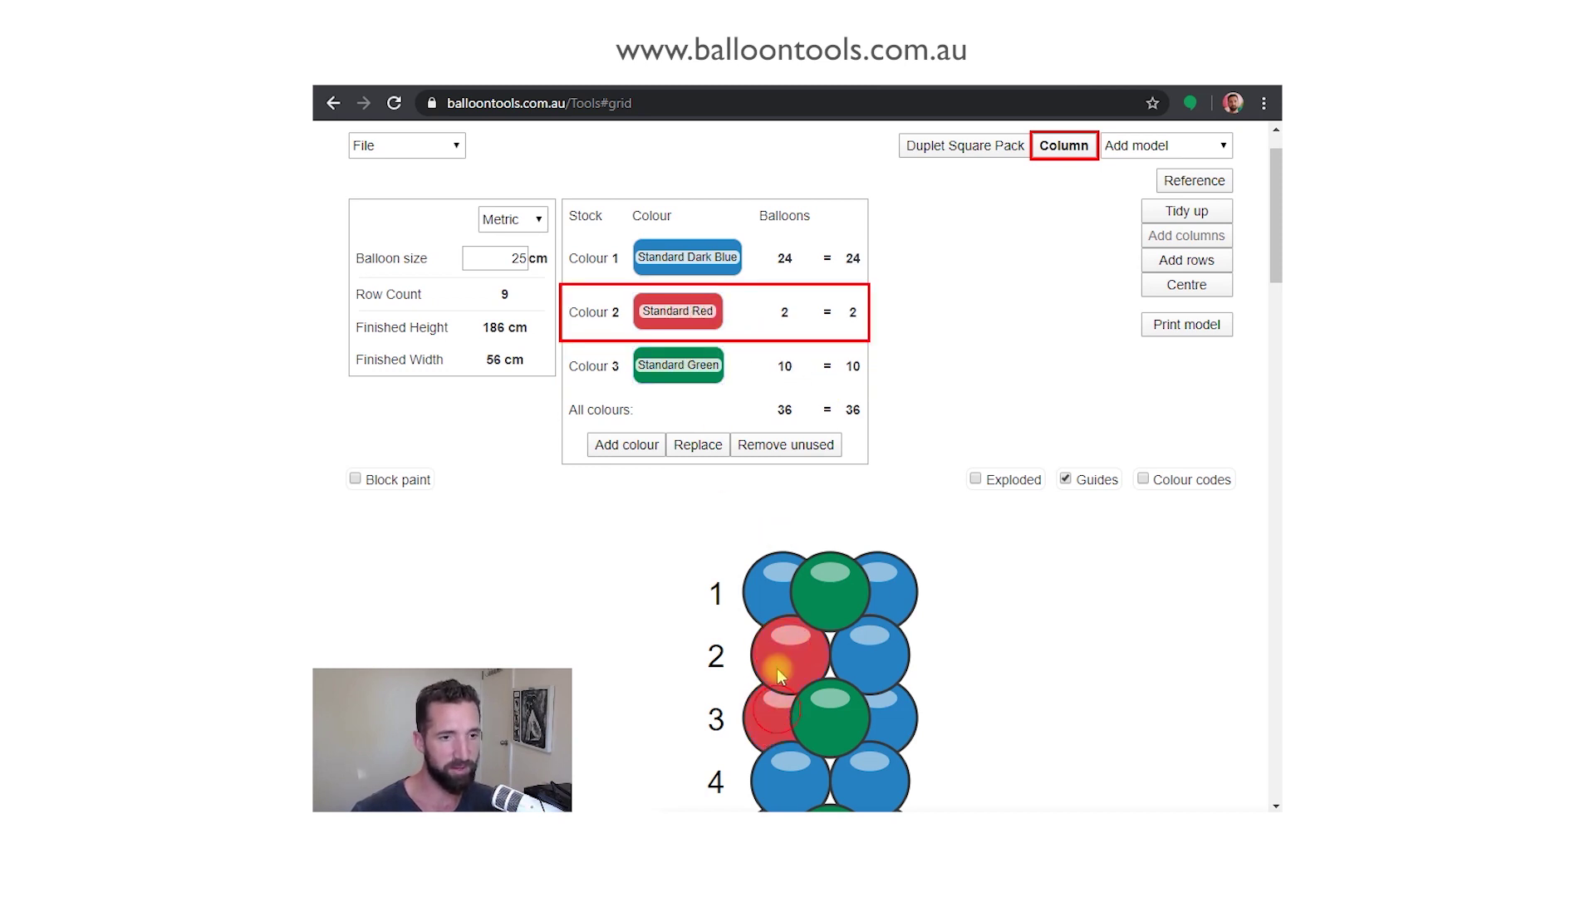
pyautogui.click(769, 719)
pyautogui.scroll(-2, 932, 729)
pyautogui.click(893, 535)
pyautogui.click(872, 592)
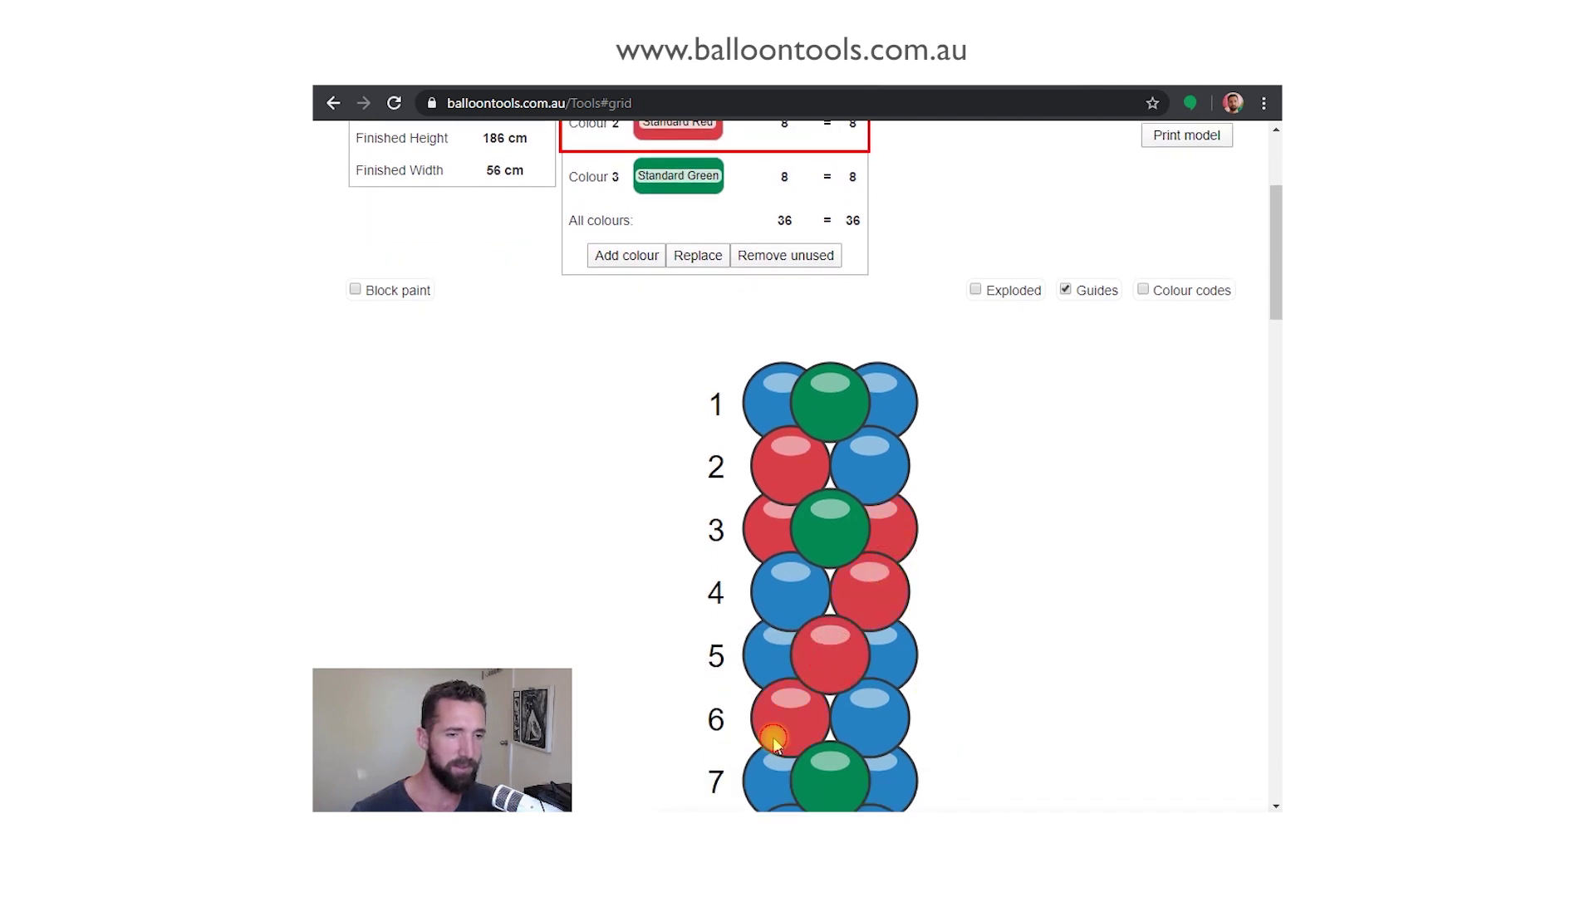
pyautogui.click(831, 390)
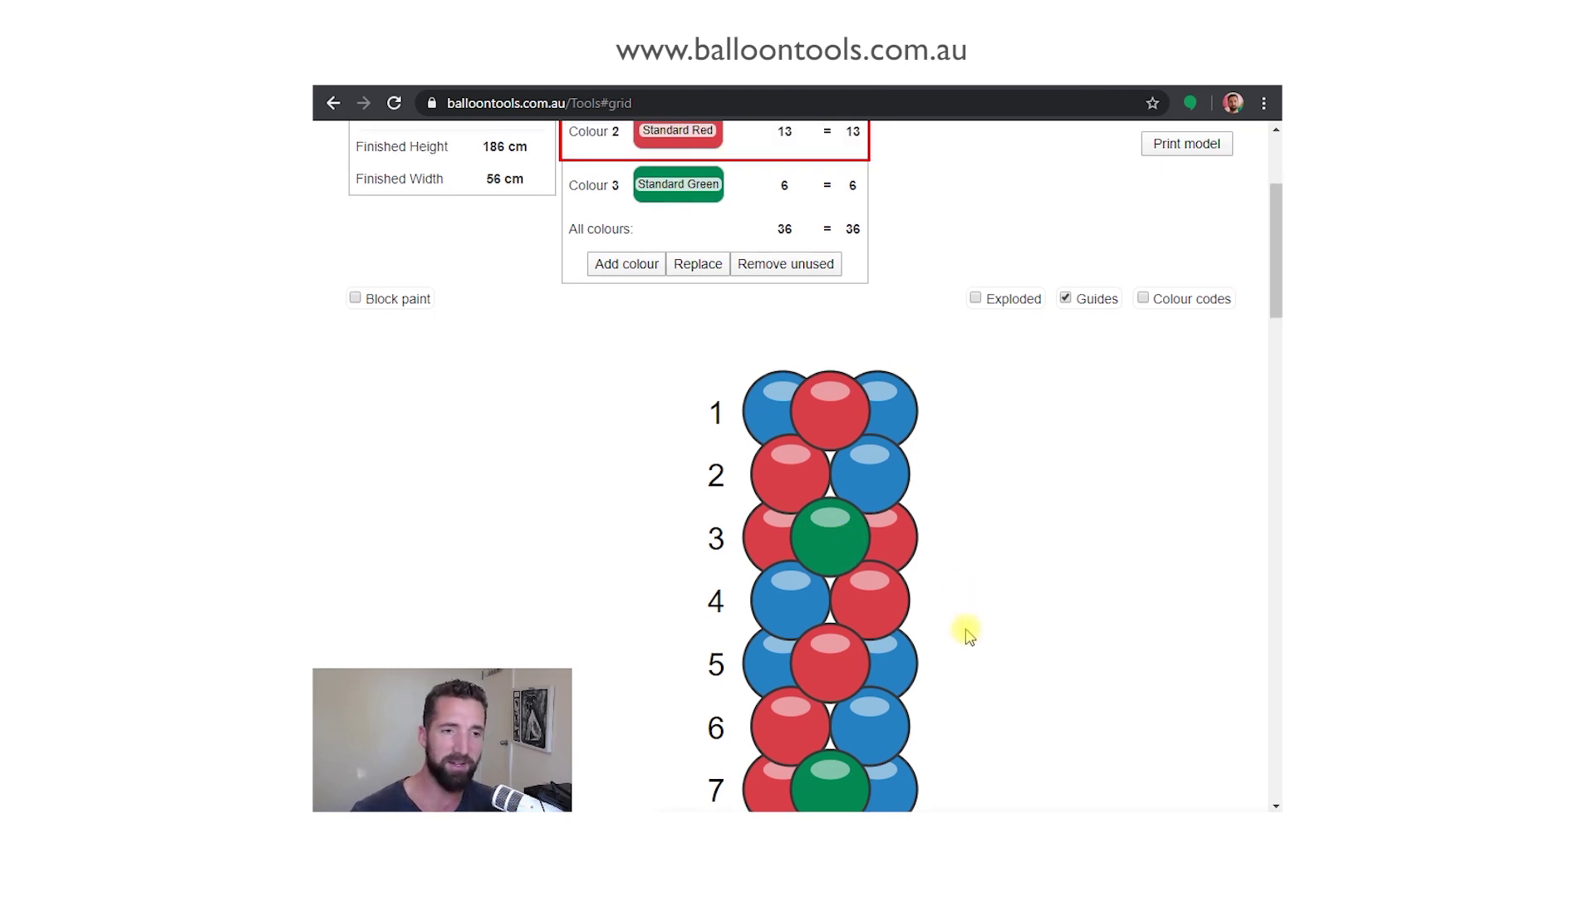
pyautogui.scroll(2, 836, 755)
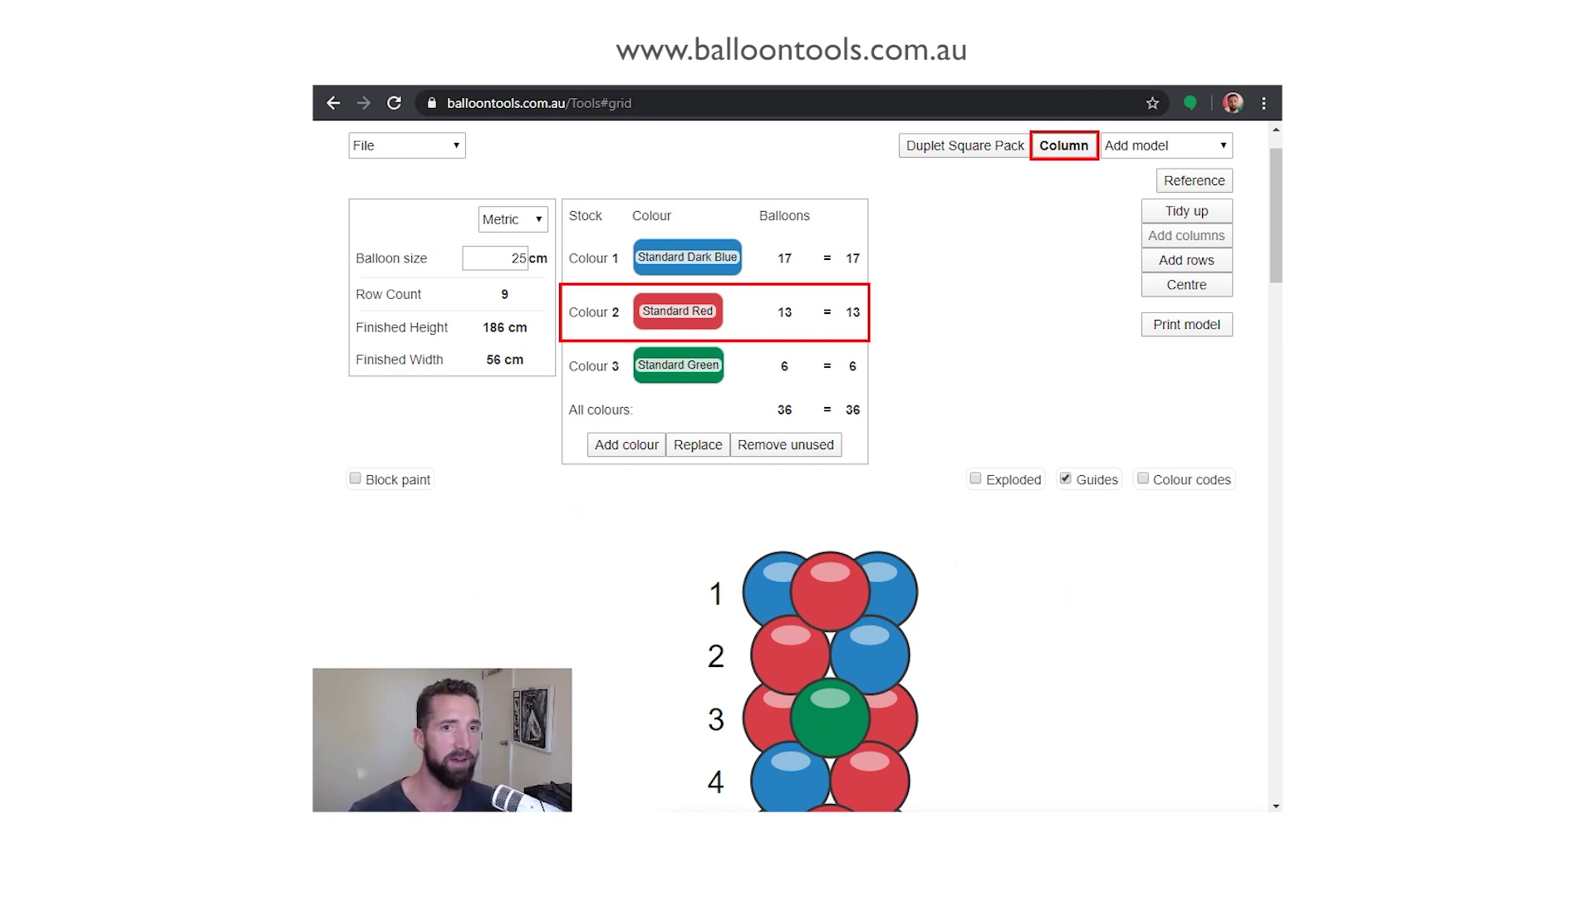
# Step: Tidy up the column so it redraws as 9 rows, 186 cm high, with 17 blue, 13 red and 6 green balloons
pyautogui.scroll(-1, 955, 415)
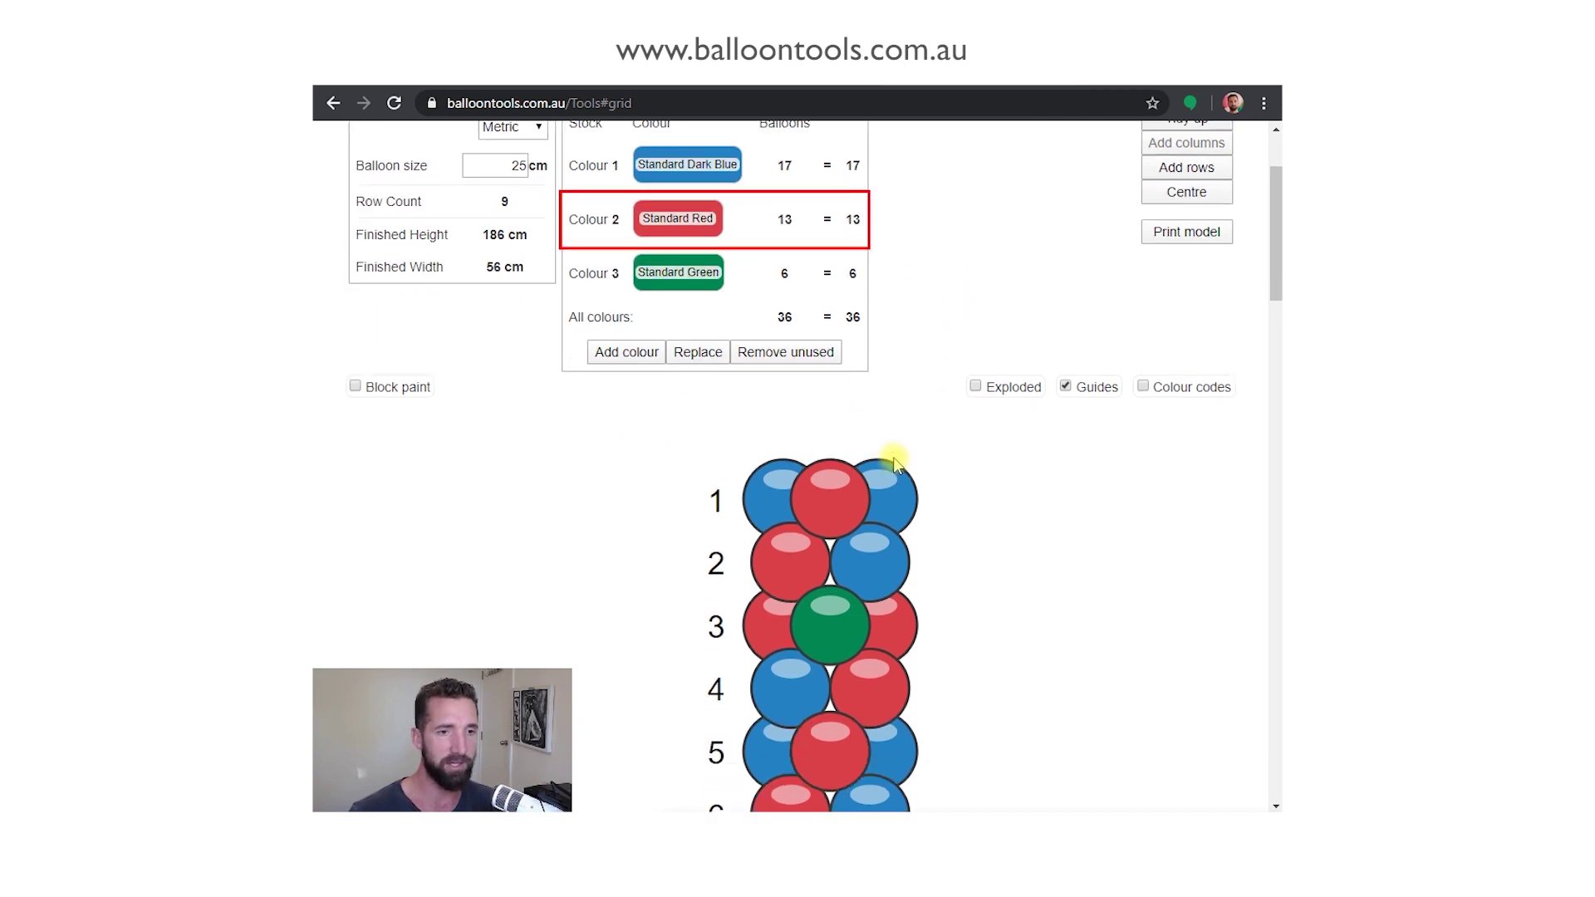
pyautogui.scroll(-20, 1018, 484)
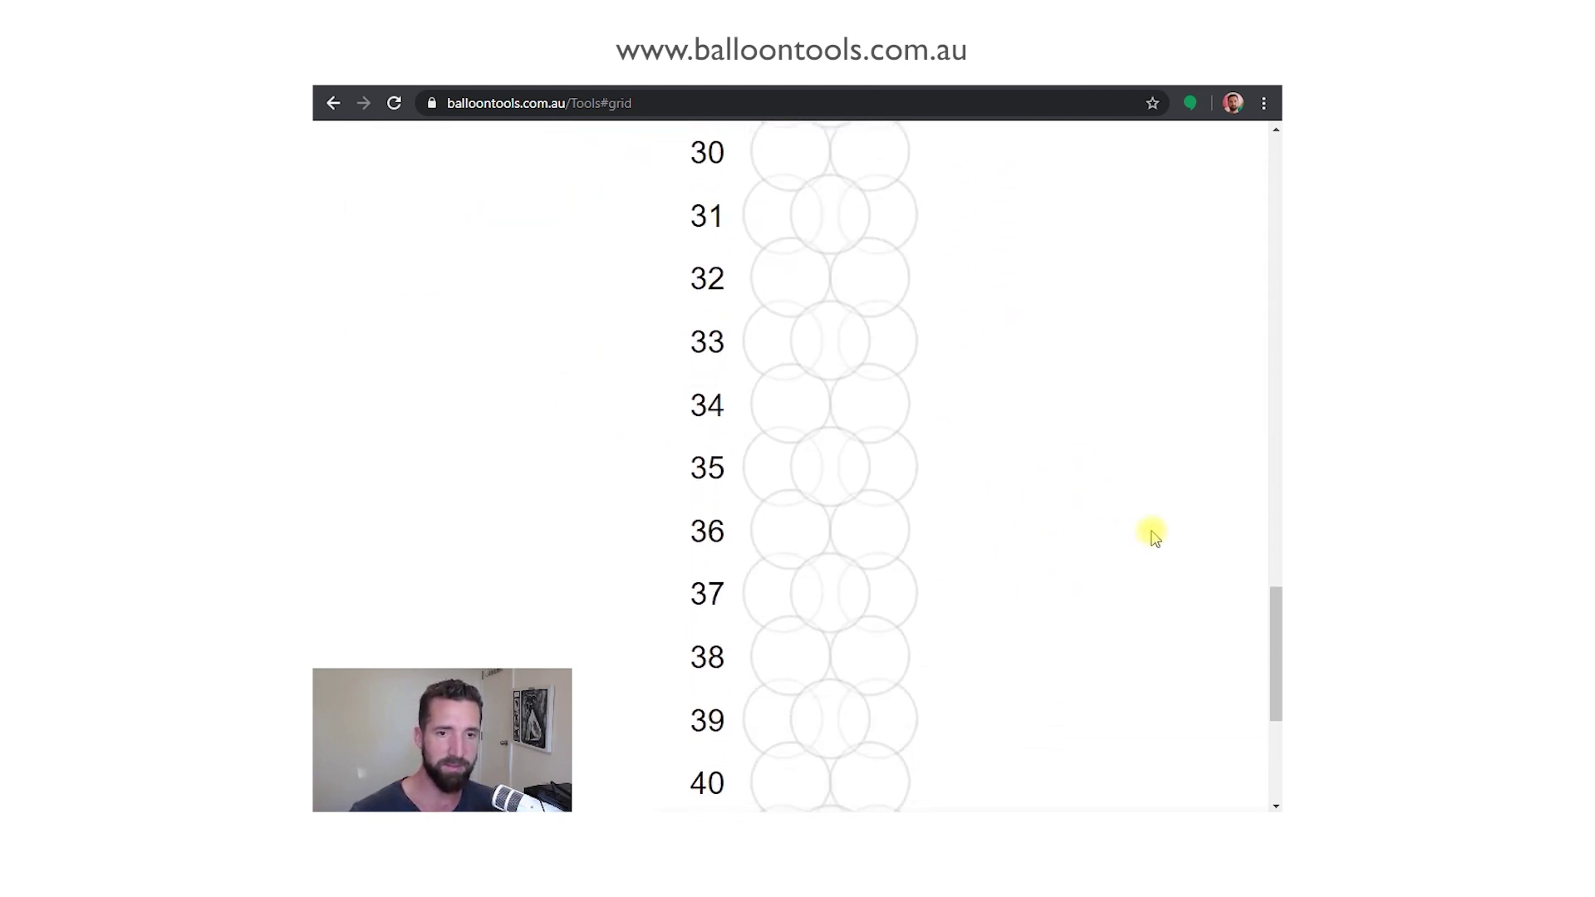
pyautogui.moveTo(1272, 659); pyautogui.dragTo(1217, 214)
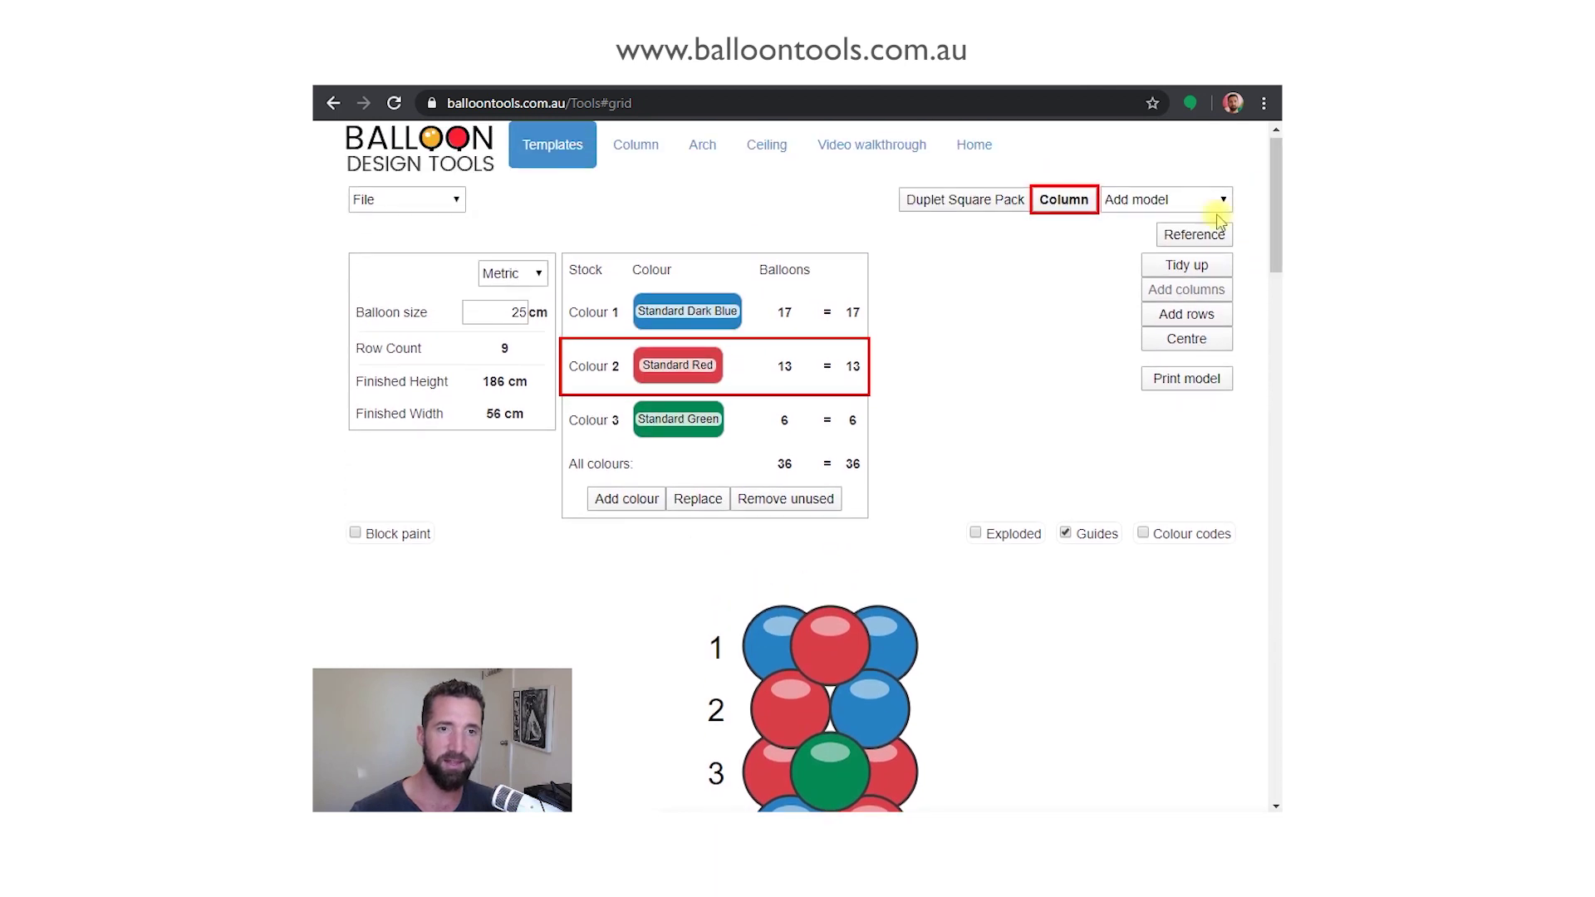
pyautogui.click(1188, 268)
pyautogui.moveTo(1269, 221)
pyautogui.mouseDown()
pyautogui.moveTo(1260, 696)
pyautogui.moveTo(1264, 213)
pyautogui.mouseUp()
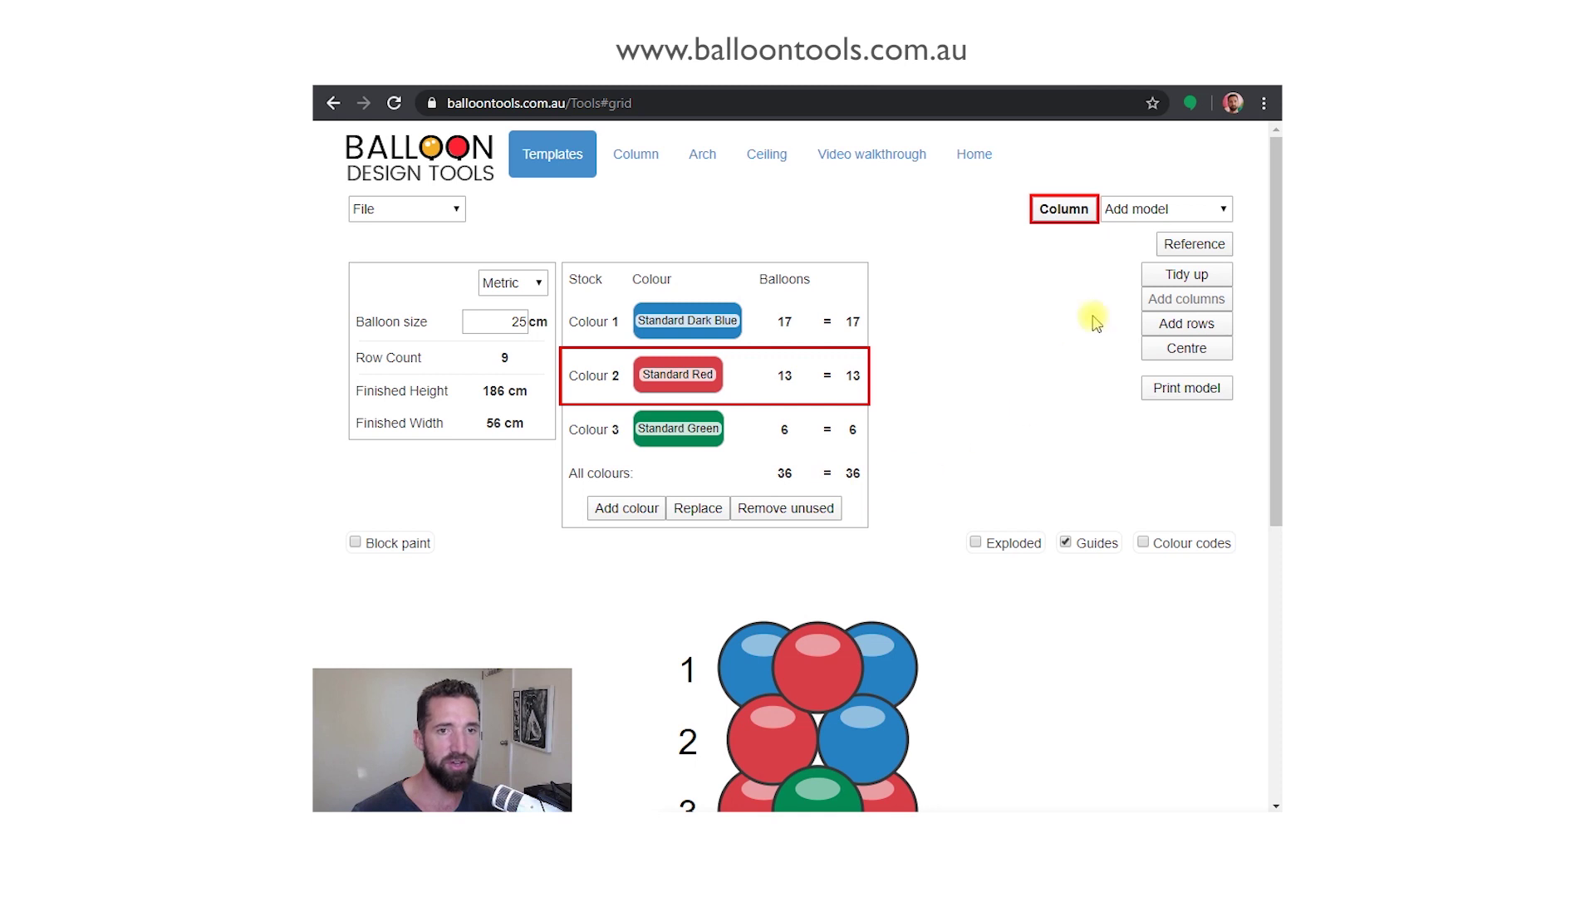
pyautogui.click(1186, 388)
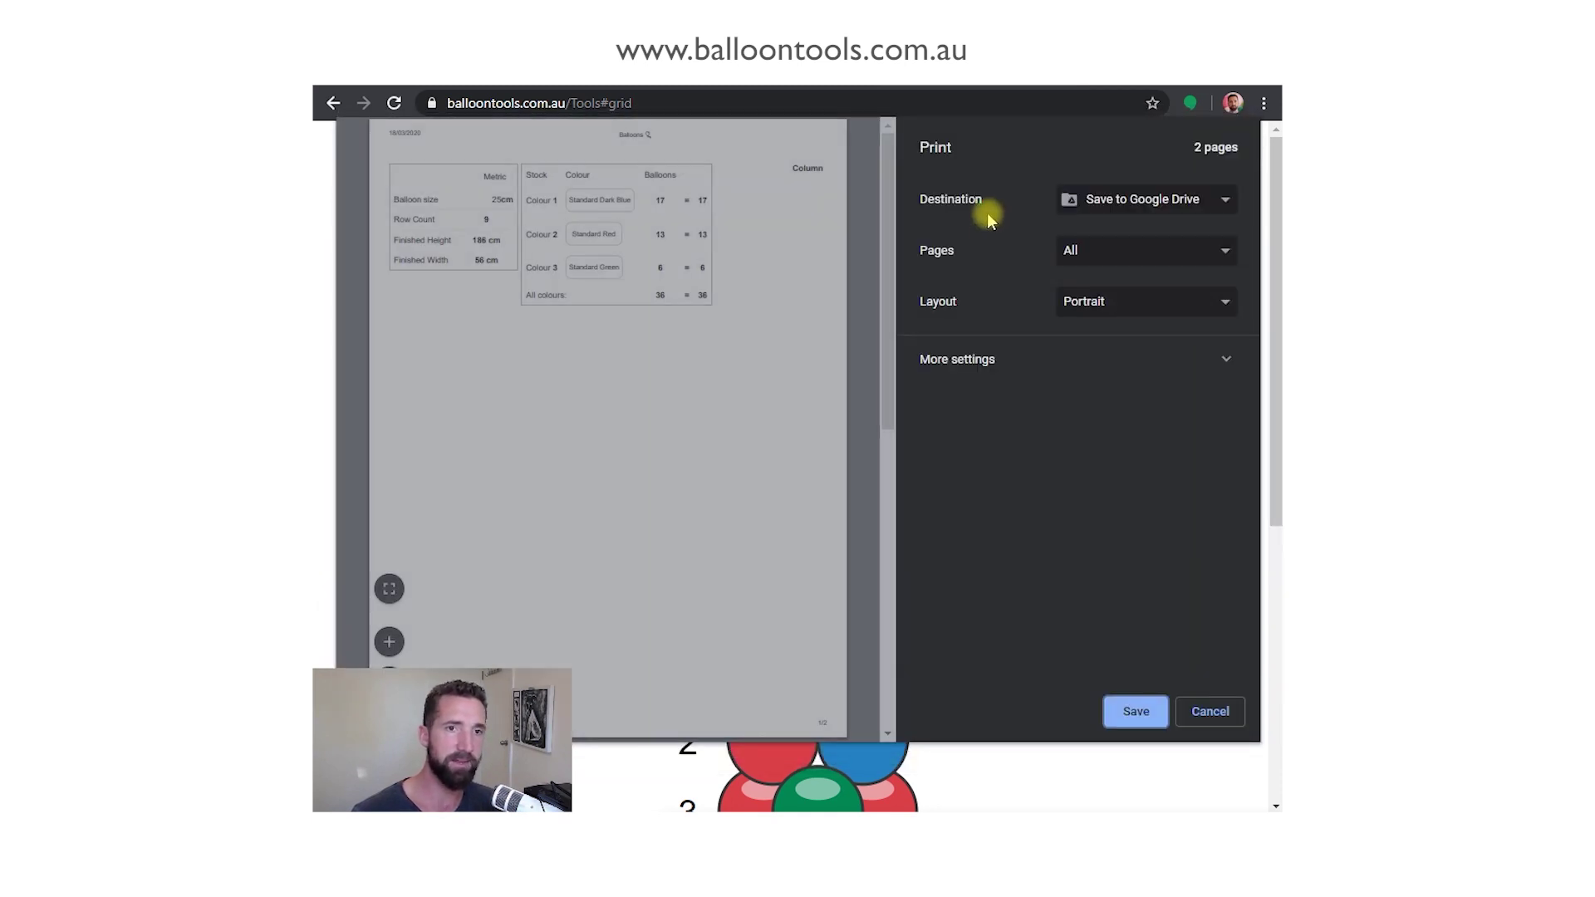
pyautogui.scroll(-8, 785, 407)
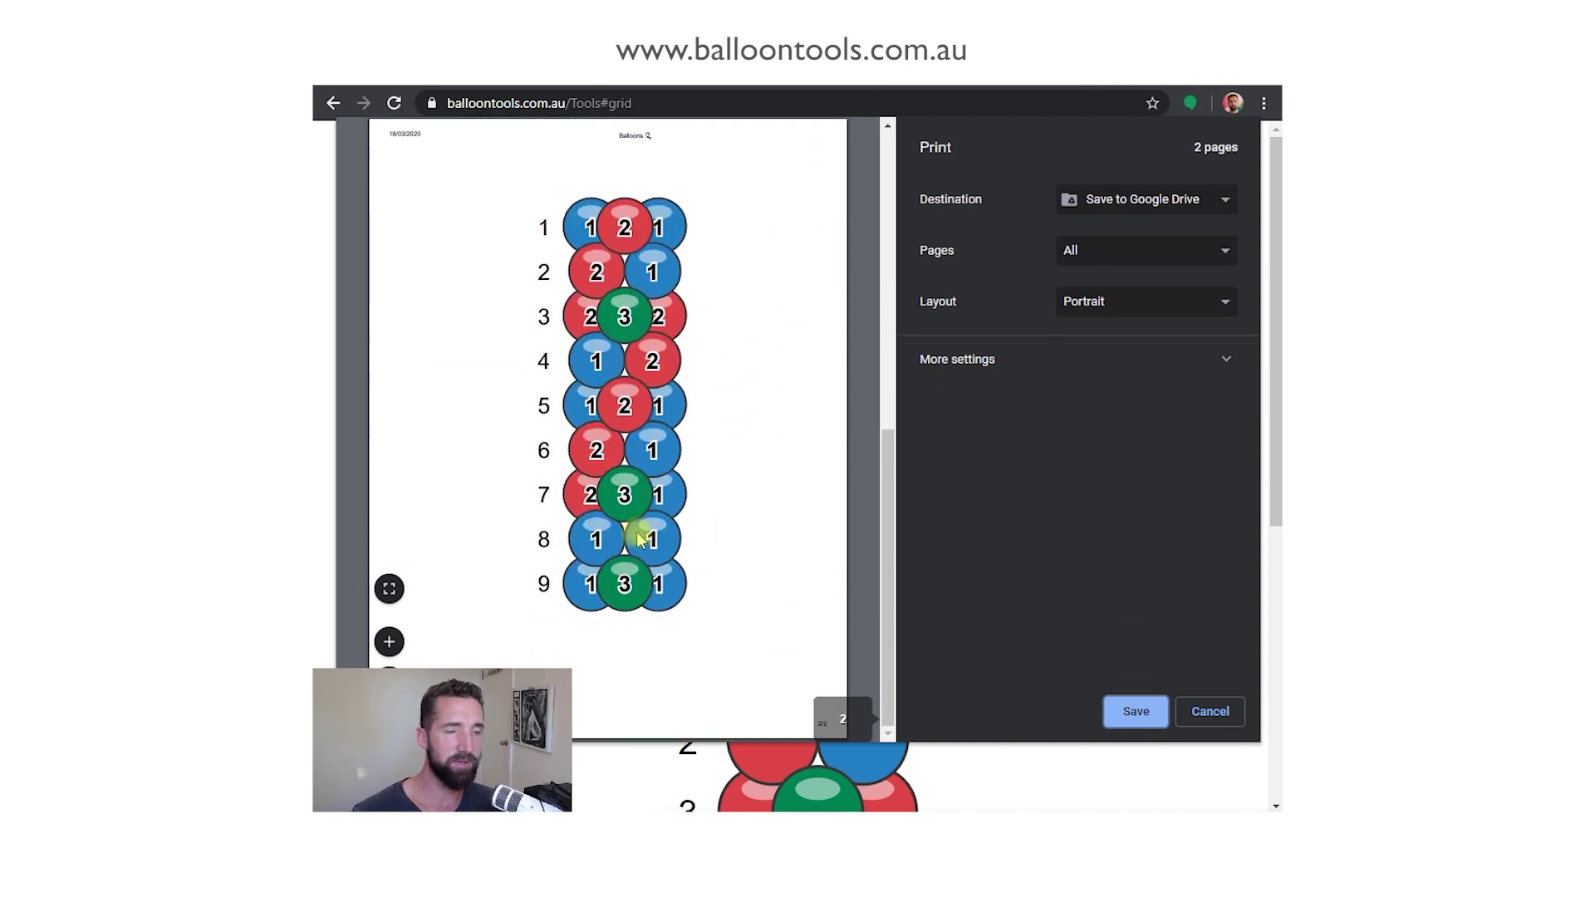
pyautogui.scroll(7, 698, 506)
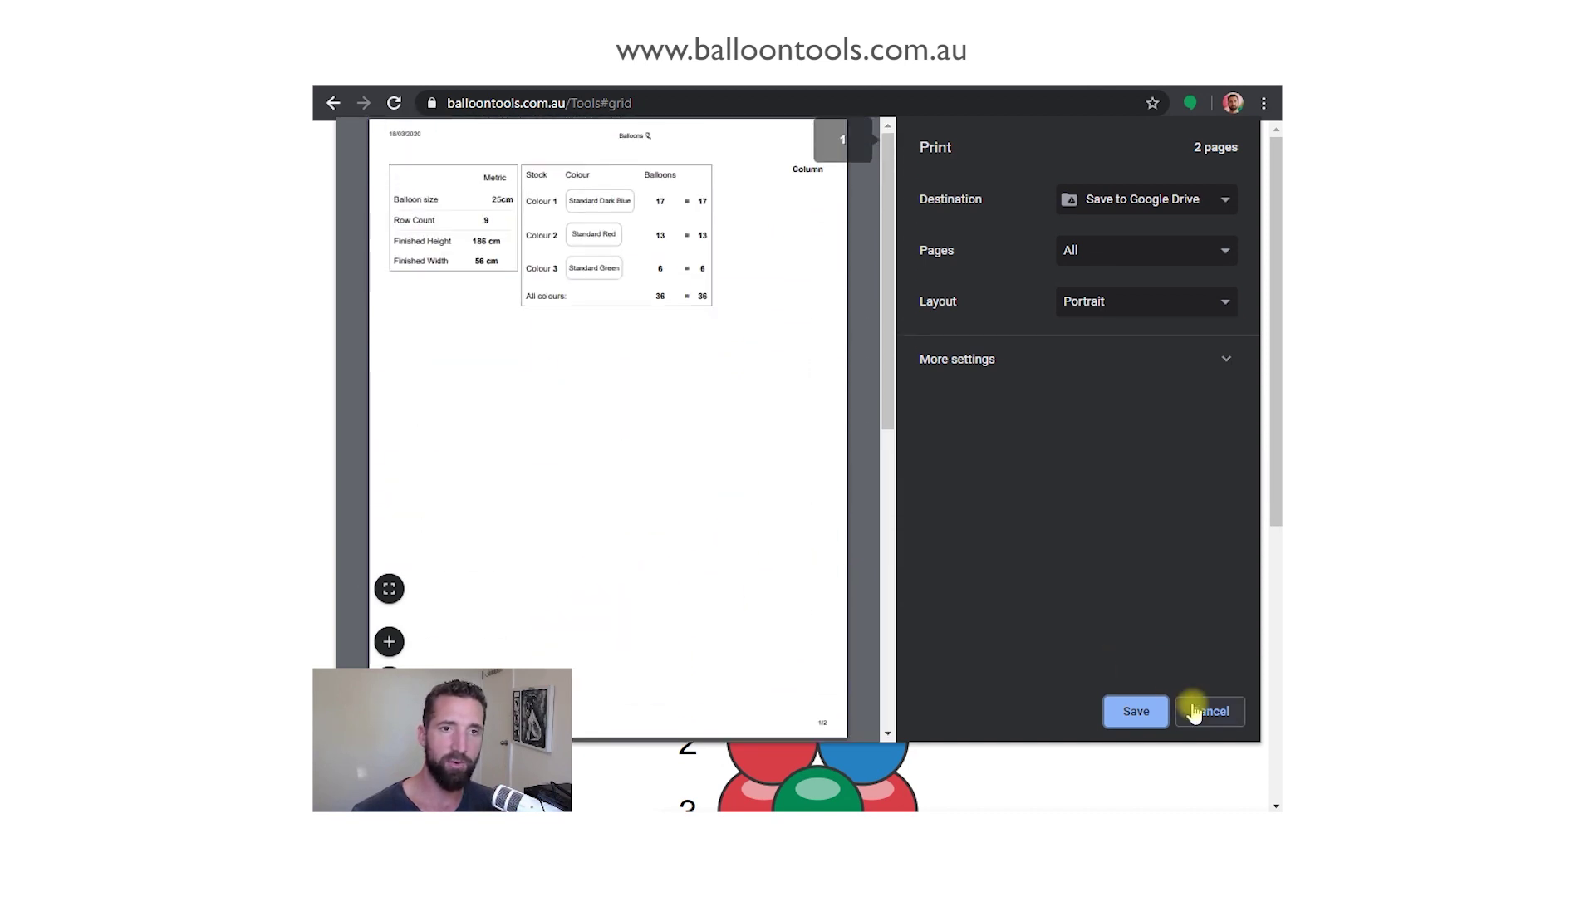
pyautogui.click(1175, 202)
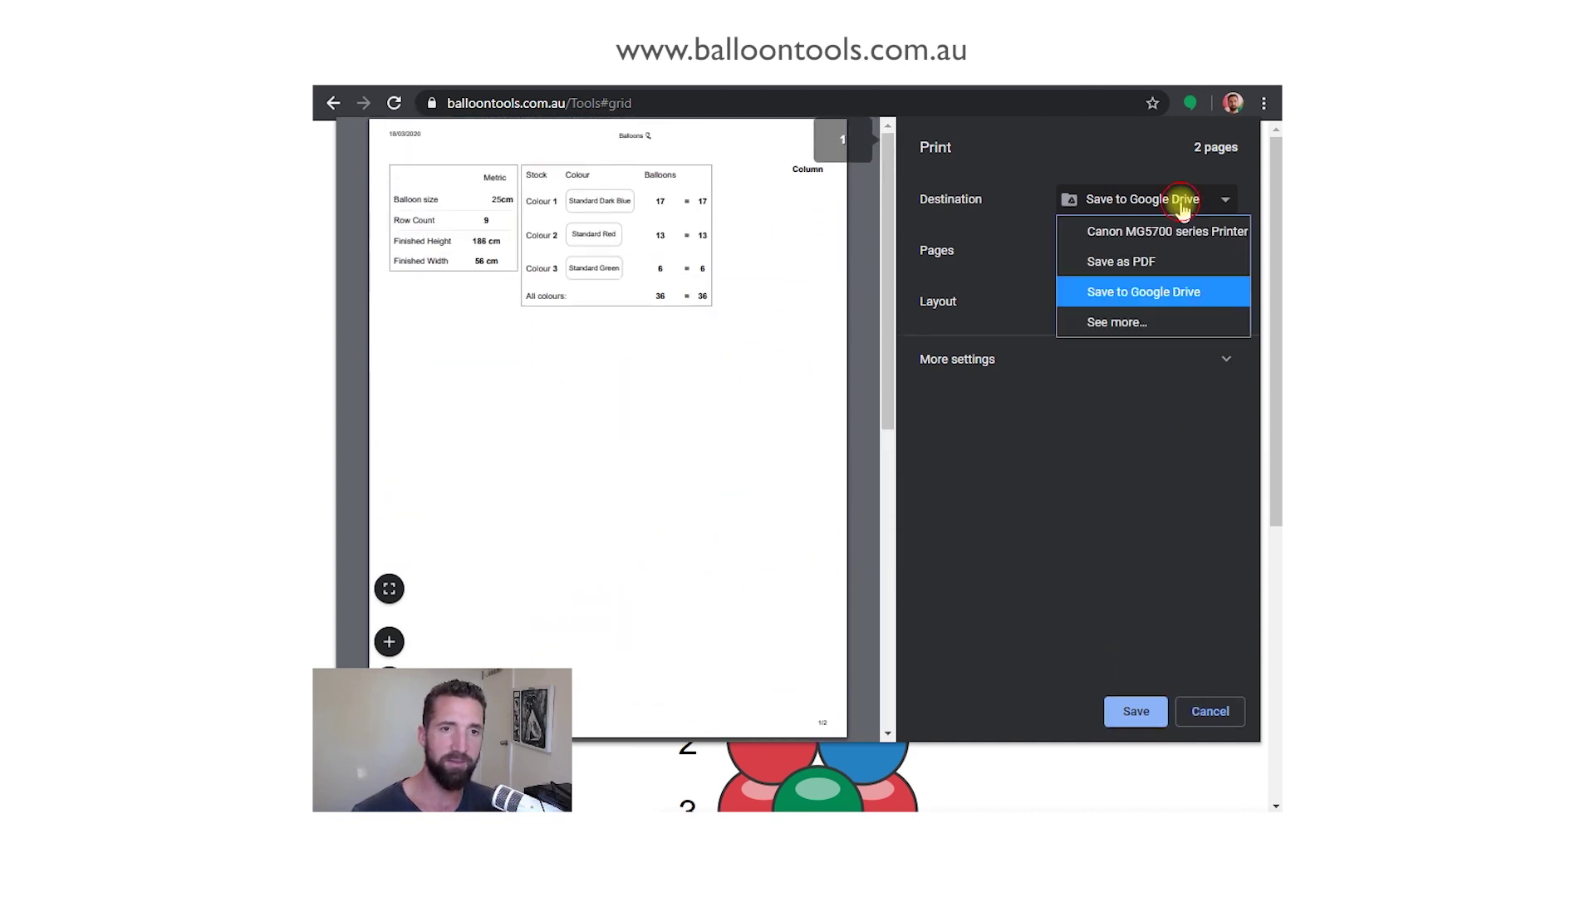
pyautogui.click(1148, 263)
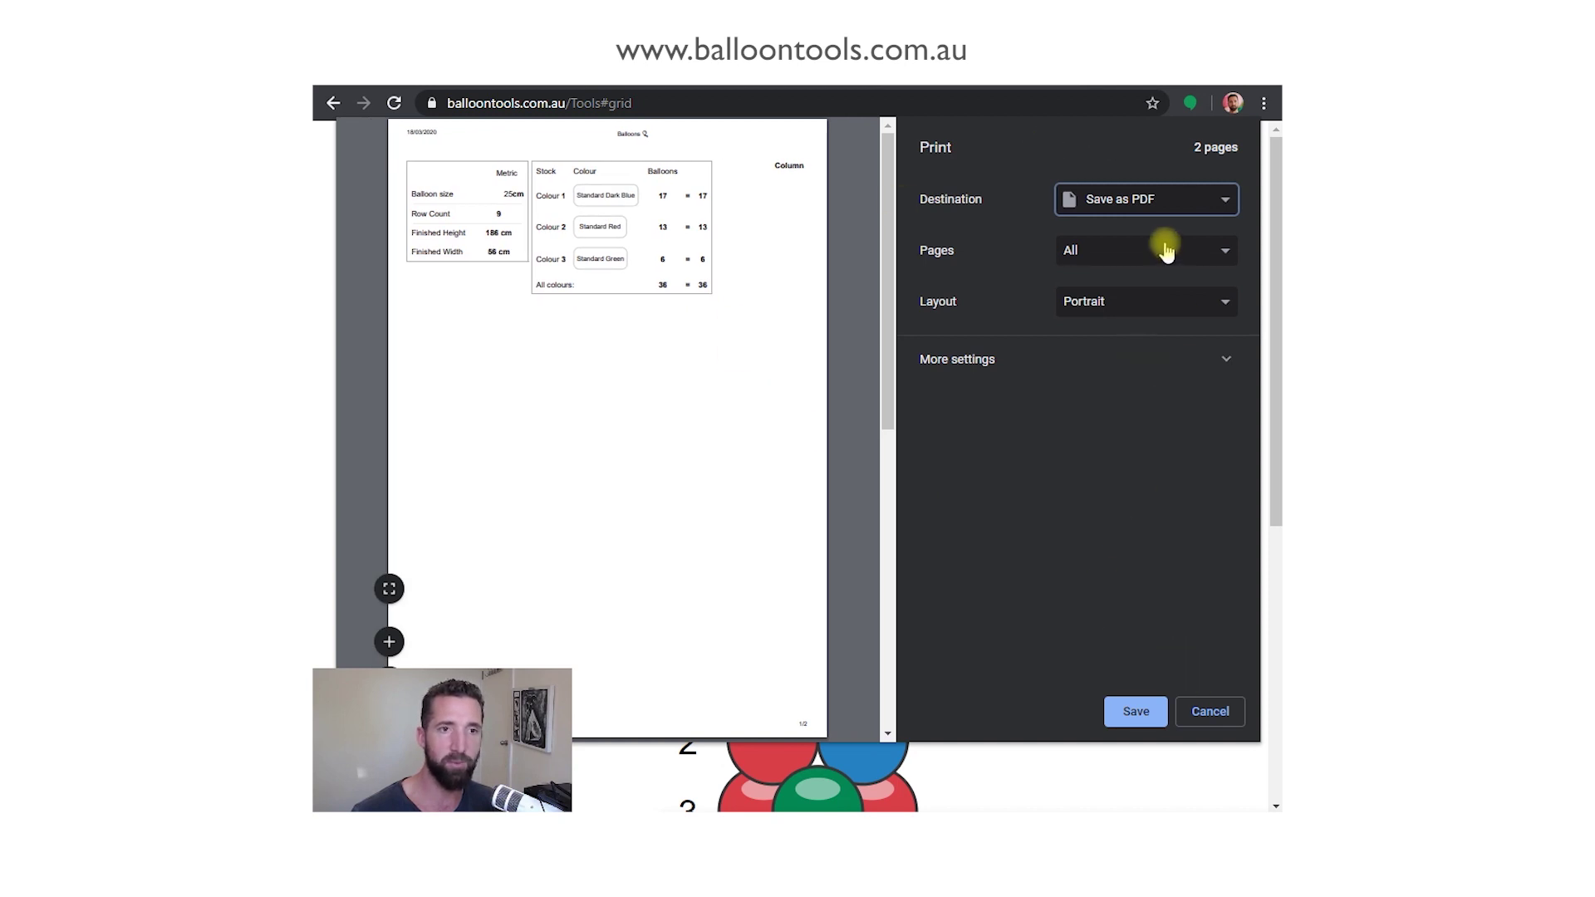
pyautogui.click(1125, 357)
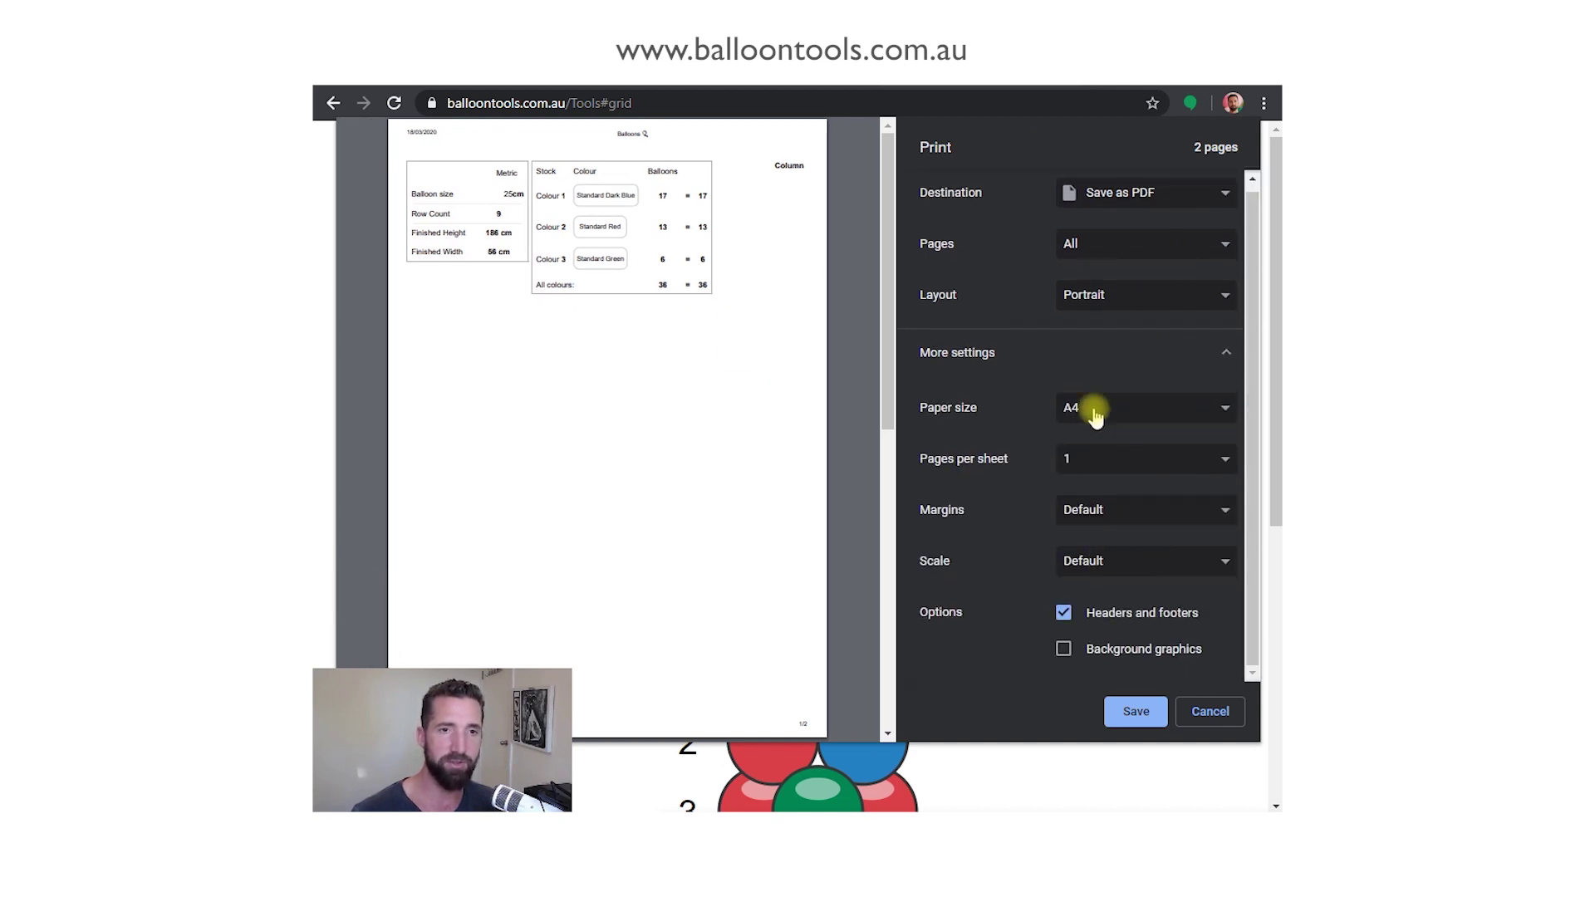
pyautogui.click(1117, 558)
pyautogui.click(1071, 623)
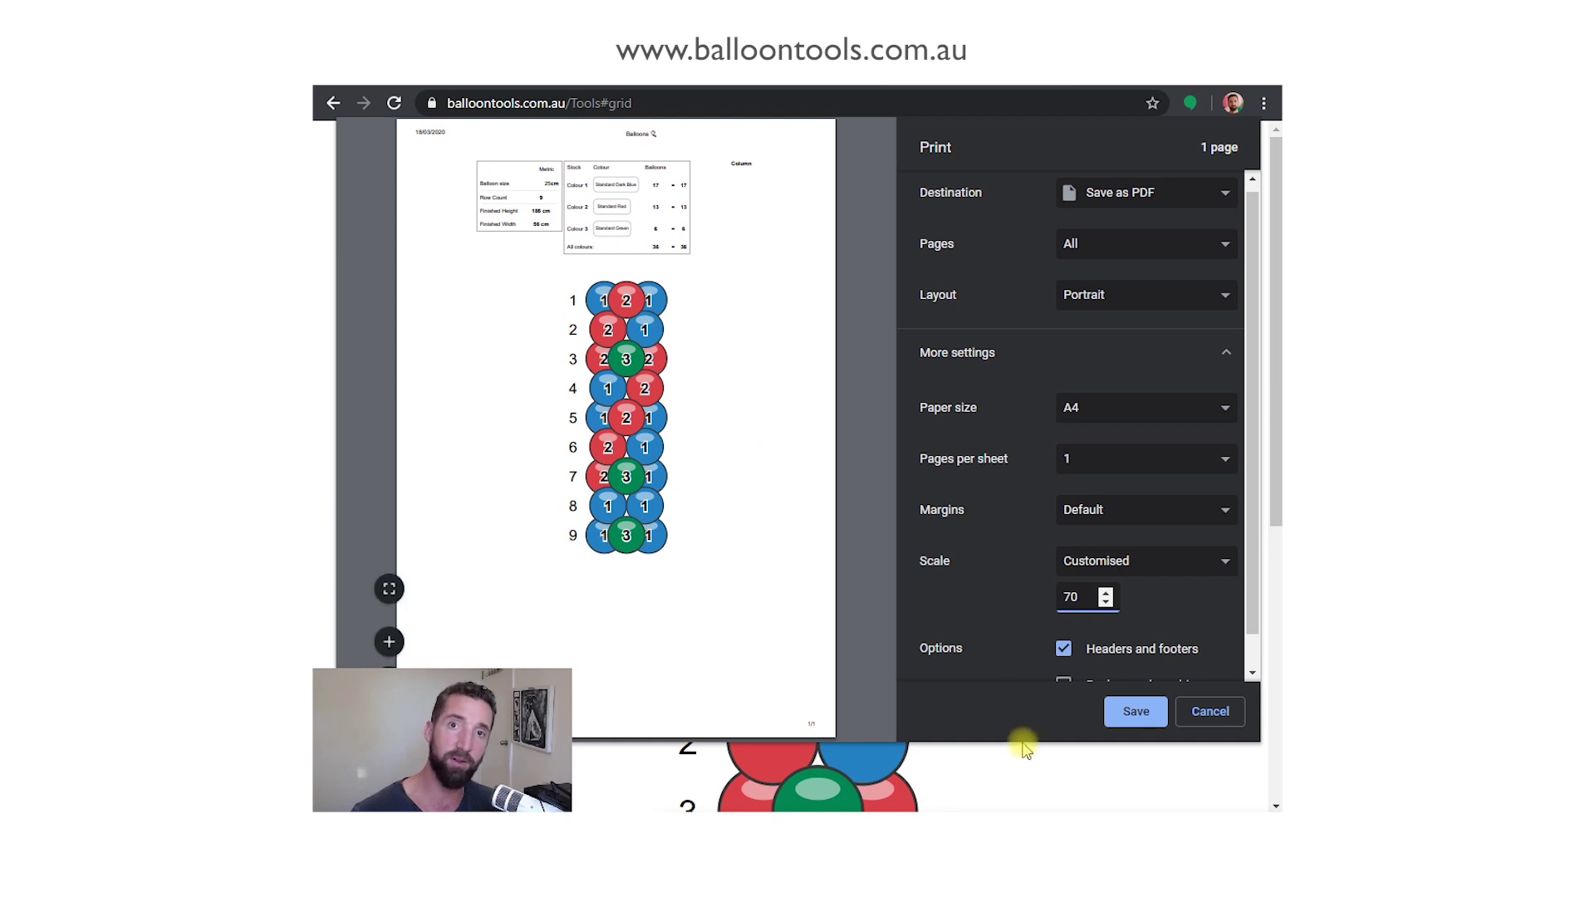
pyautogui.click(1211, 708)
pyautogui.scroll(-4, 1030, 598)
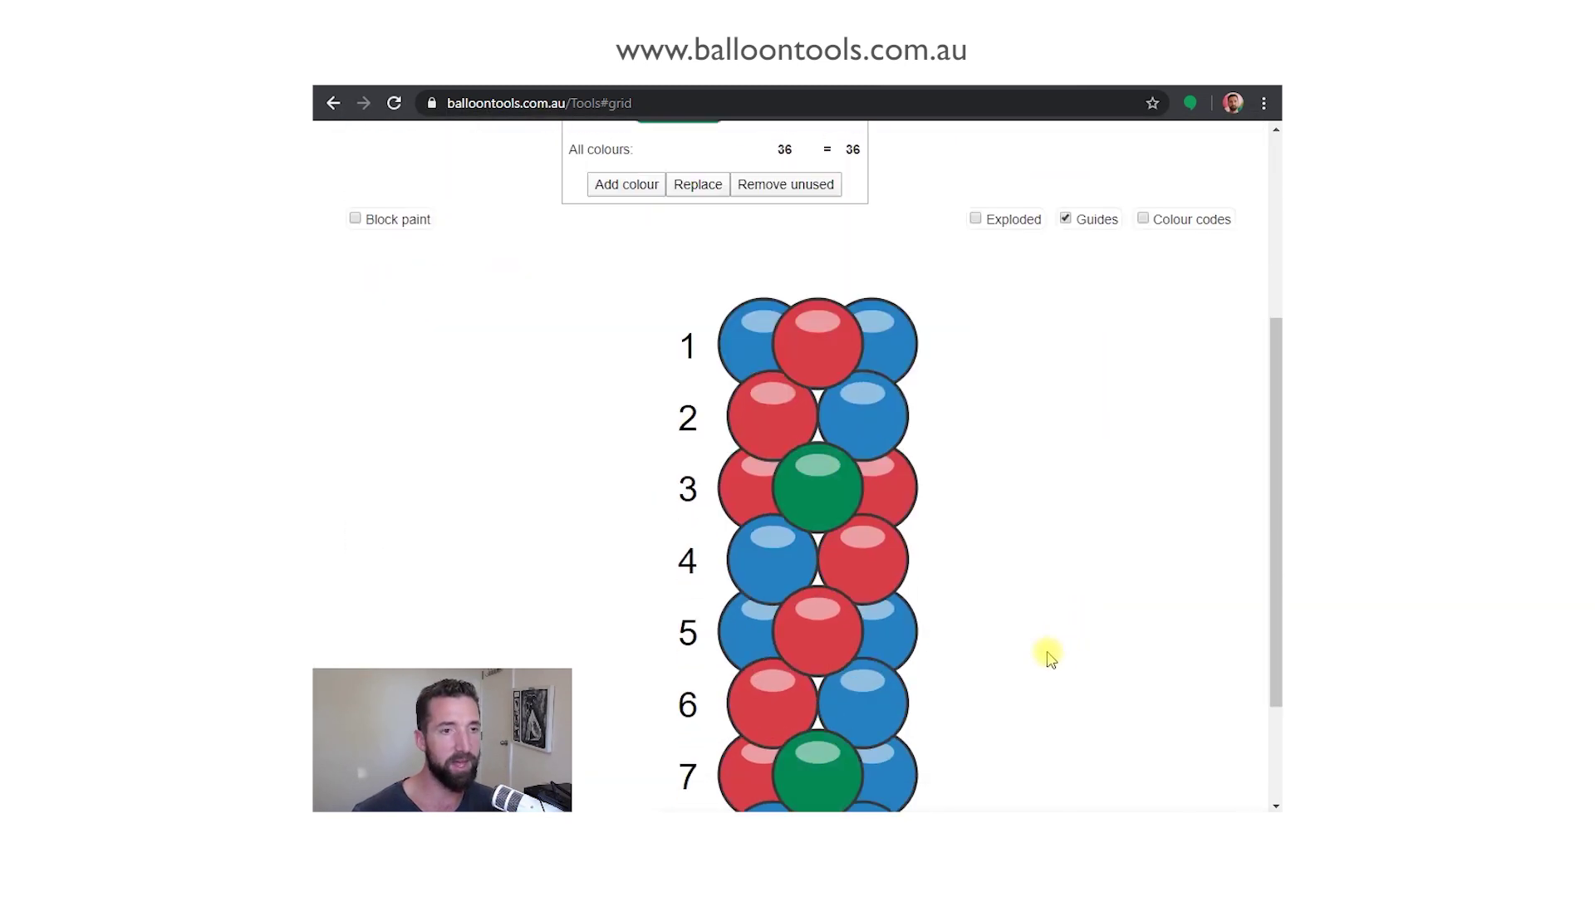
pyautogui.scroll(-2, 852, 495)
pyautogui.scroll(6, 729, 527)
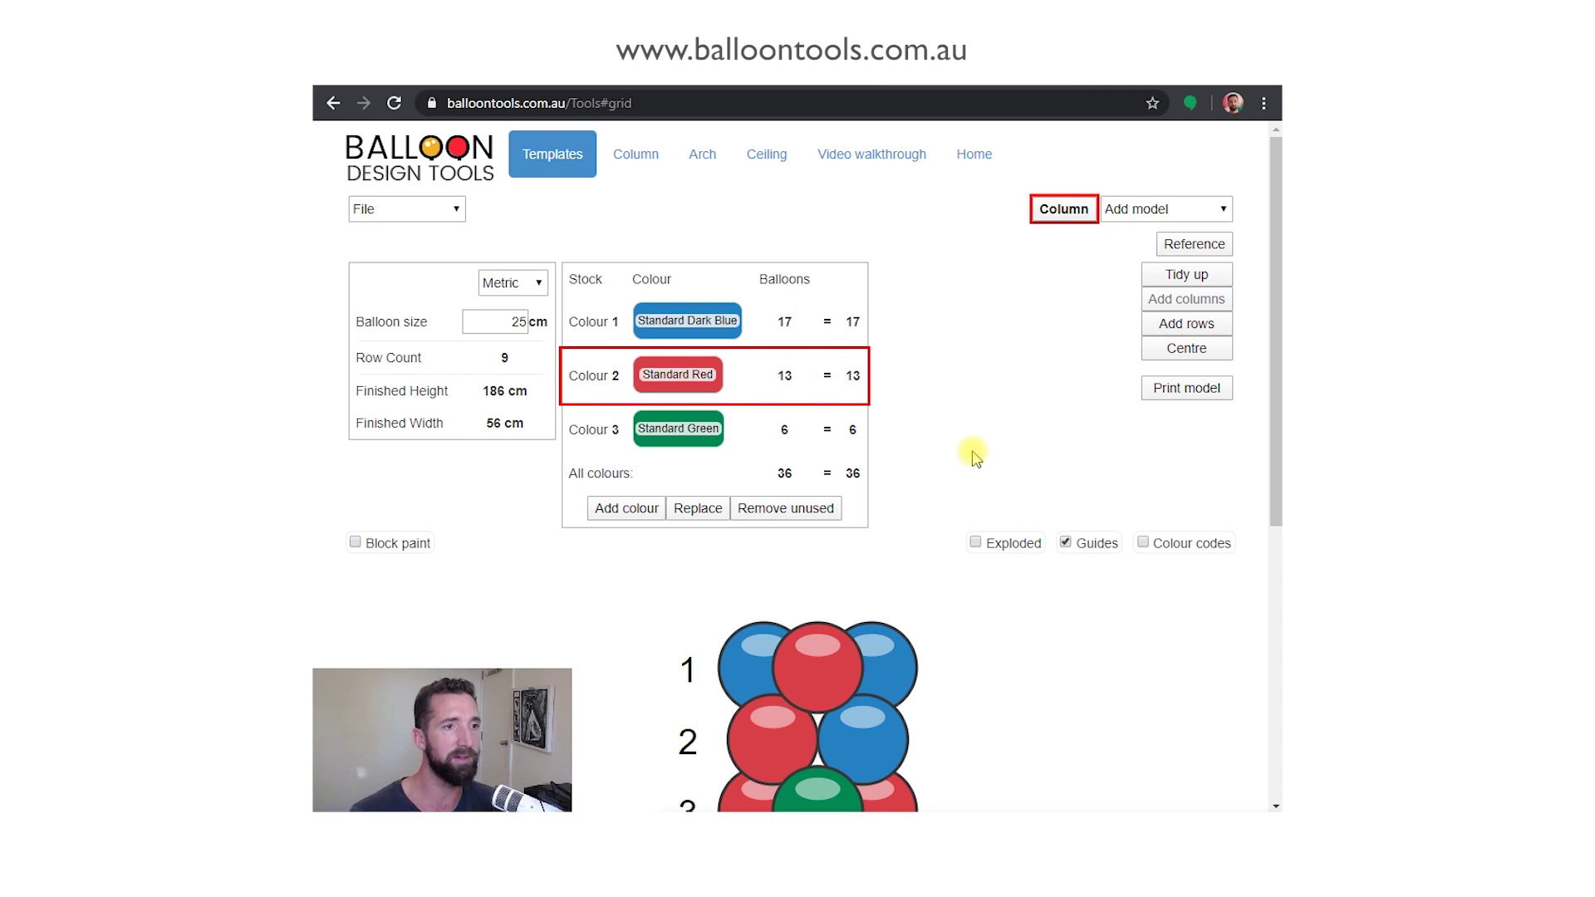
# Step: Save the 36-balloon blue, red and green column design to the Downloads folder
pyautogui.click(436, 209)
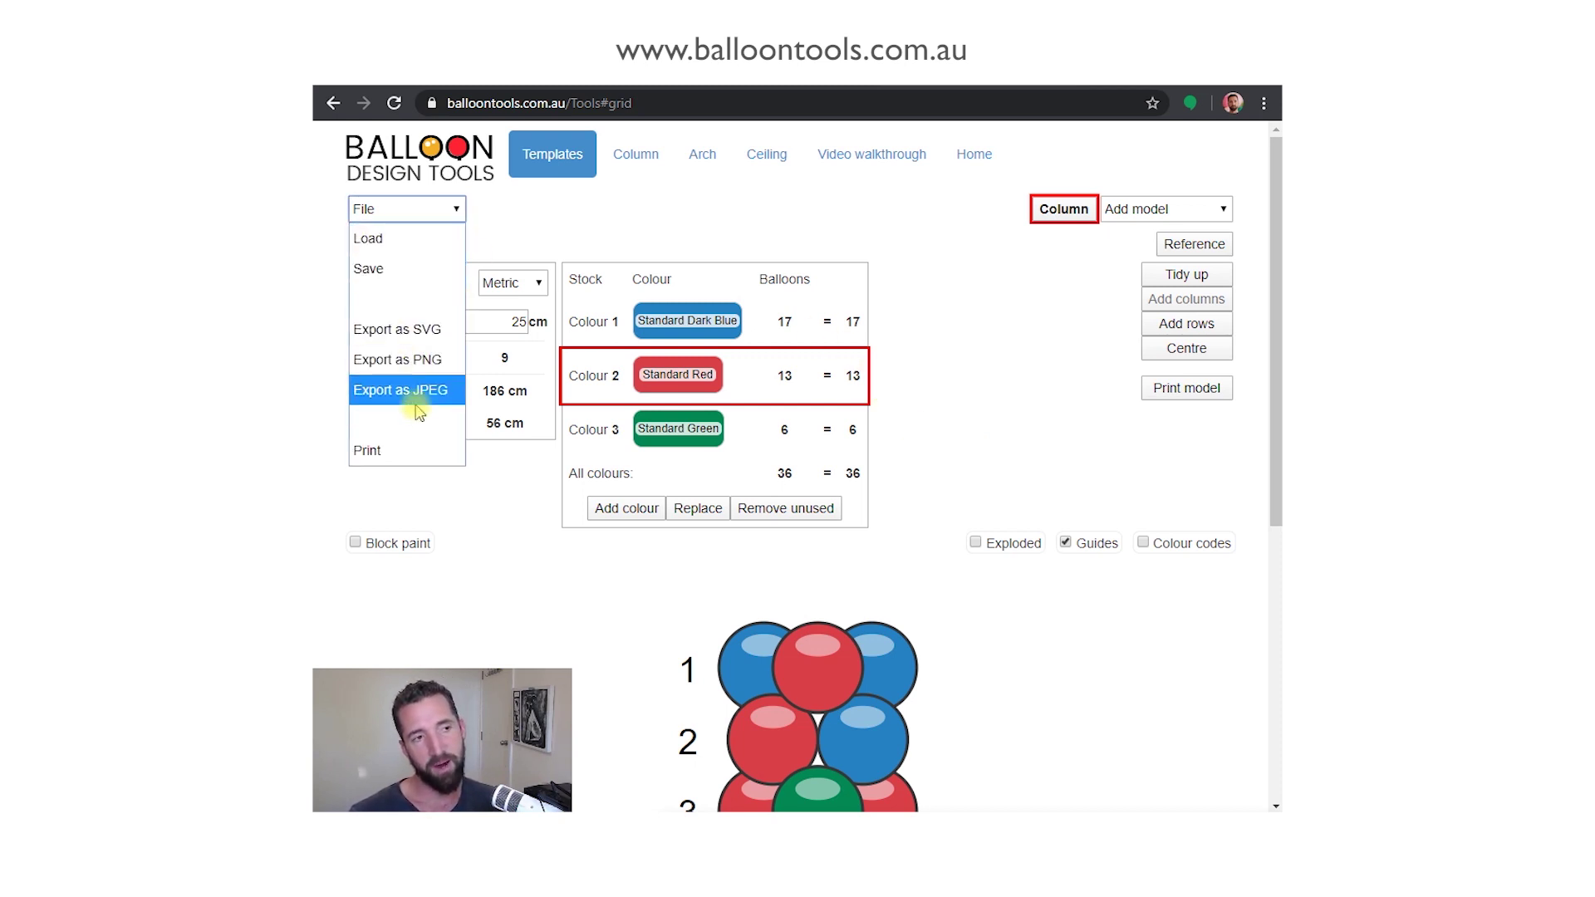
pyautogui.click(421, 275)
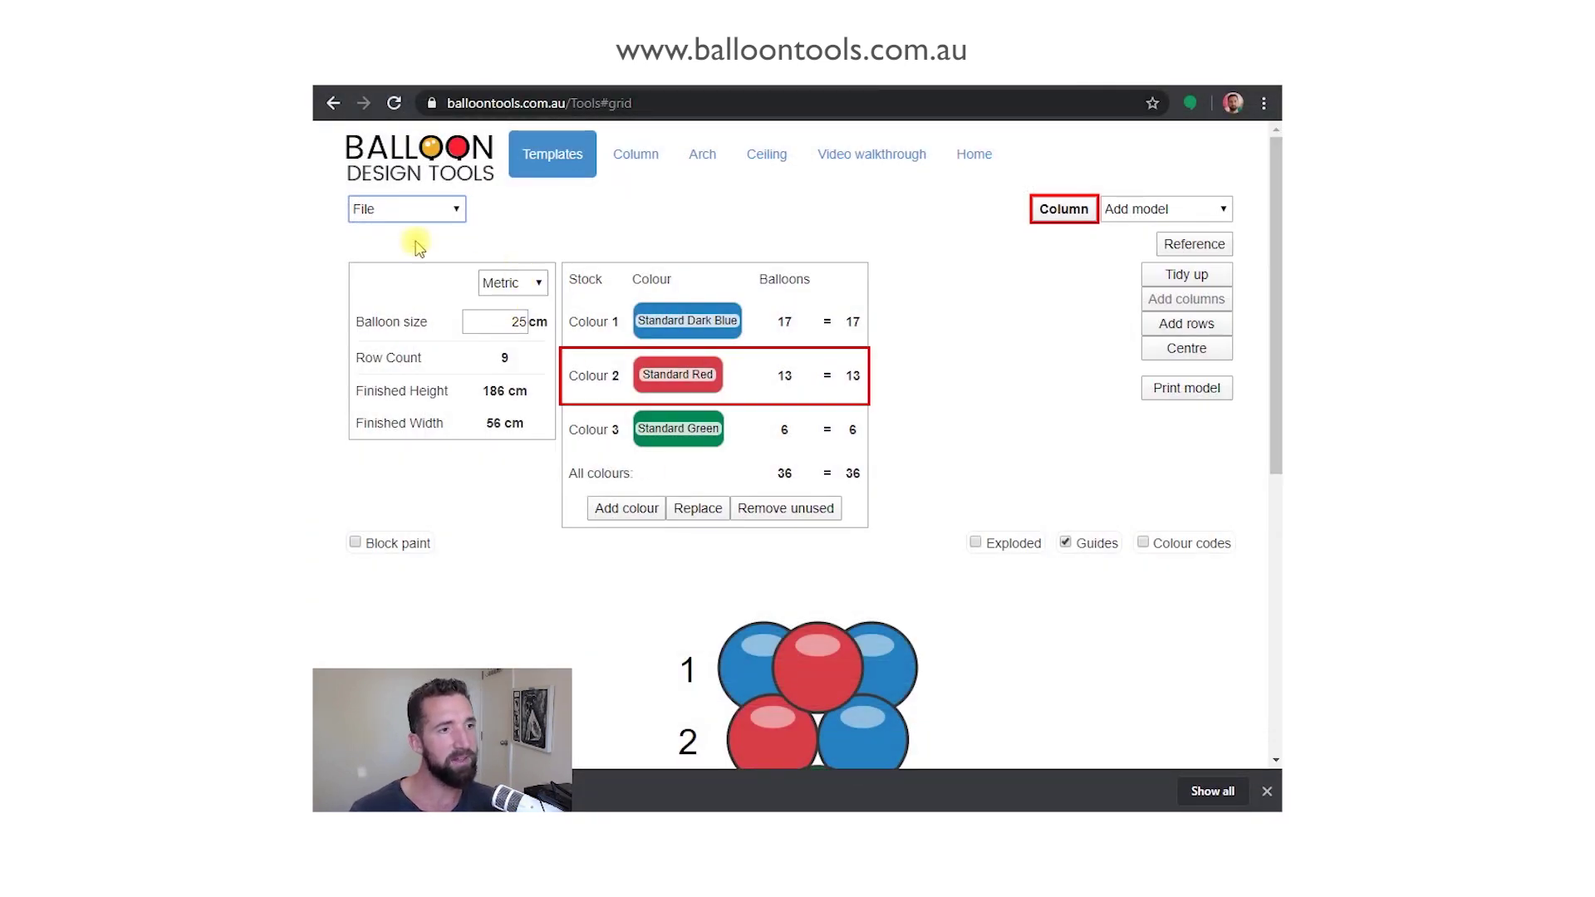
pyautogui.click(412, 210)
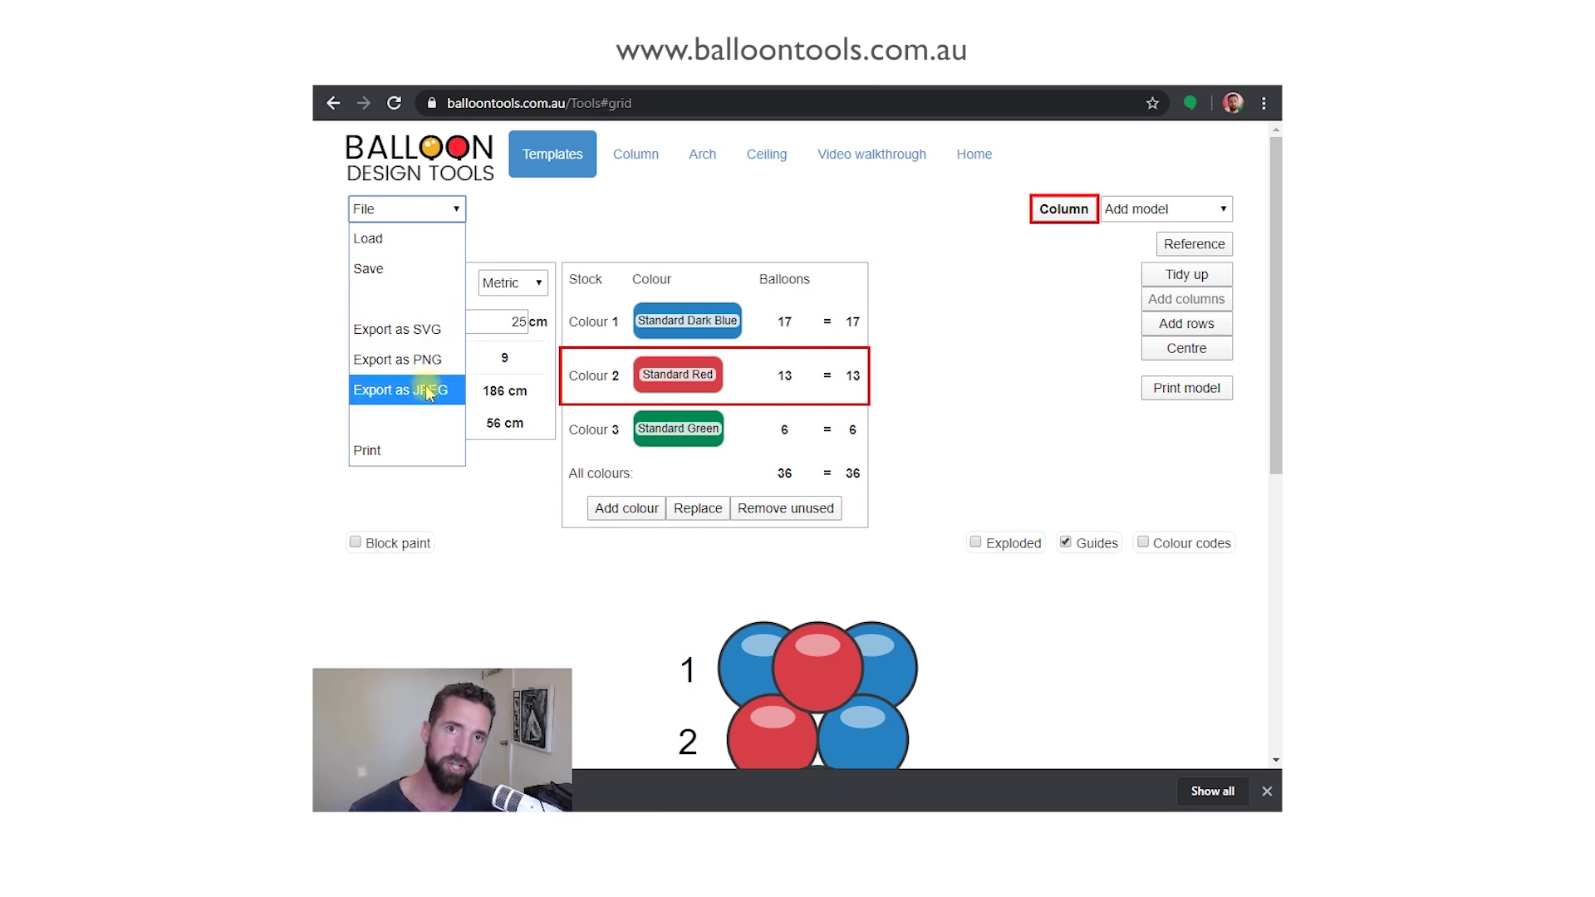
# Step: Turn the row guides off and export the column design as a JPEG
pyautogui.click(1005, 486)
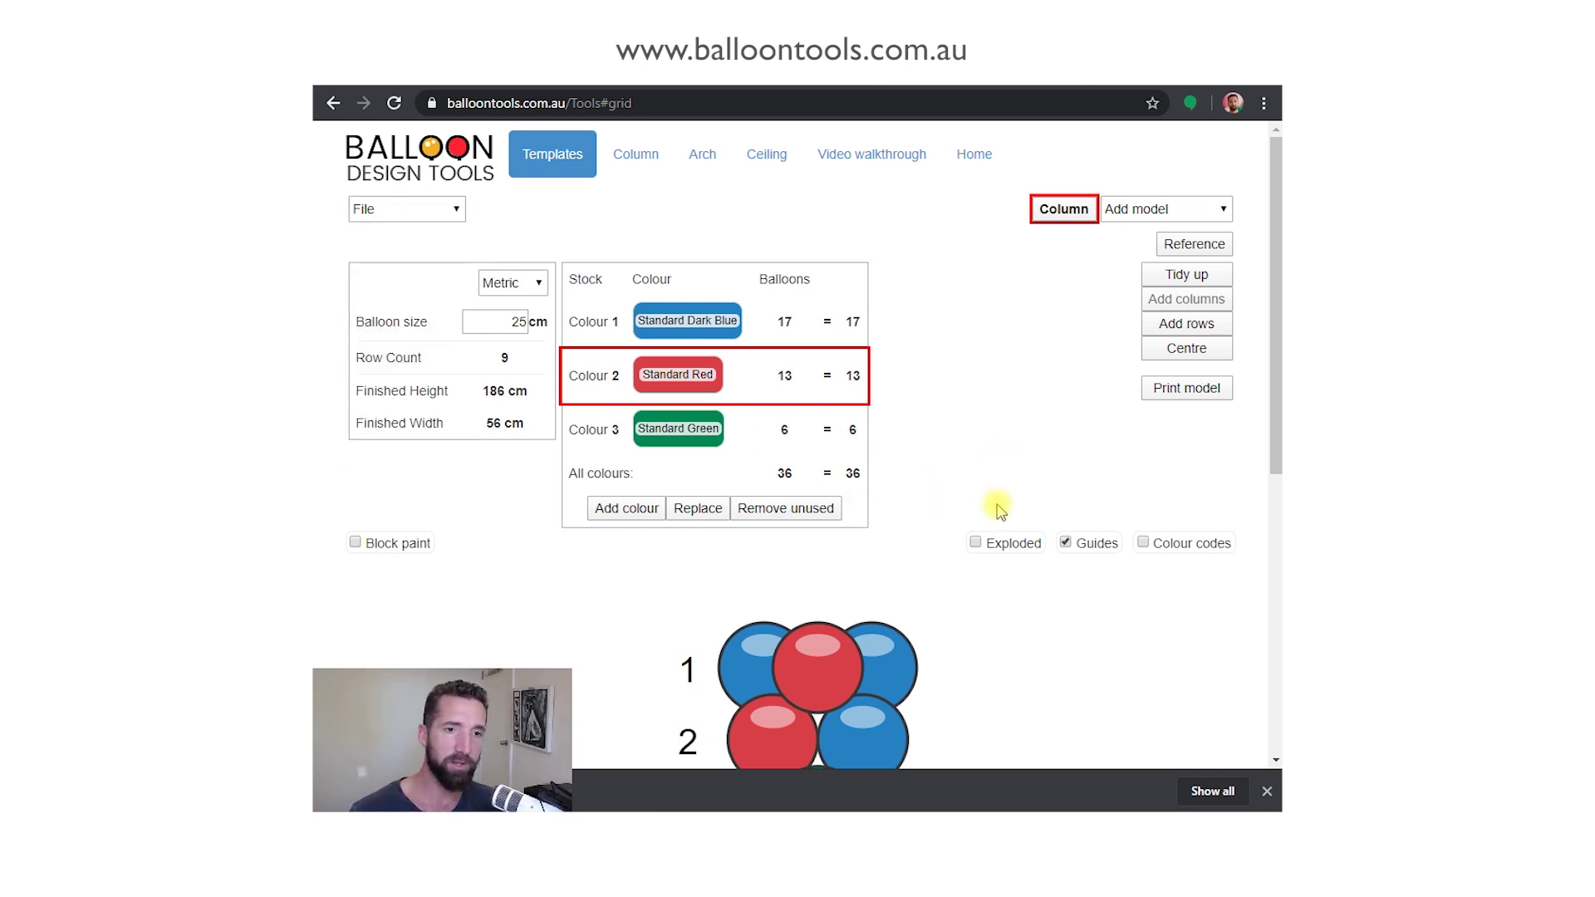
pyautogui.click(1063, 543)
pyautogui.scroll(-3, 1030, 644)
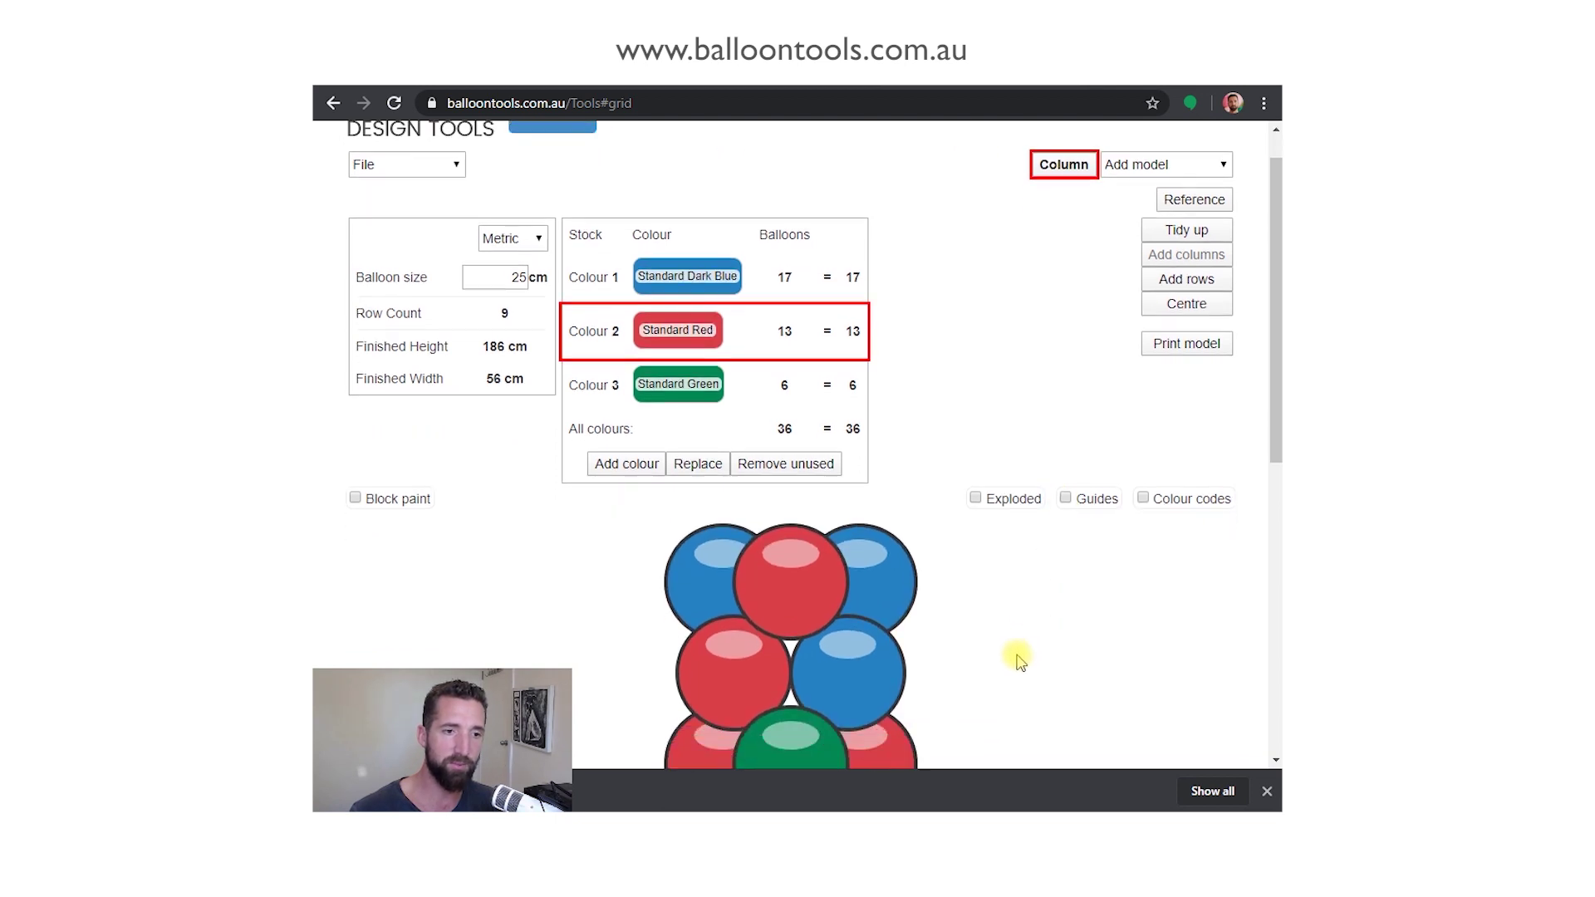
pyautogui.click(1066, 290)
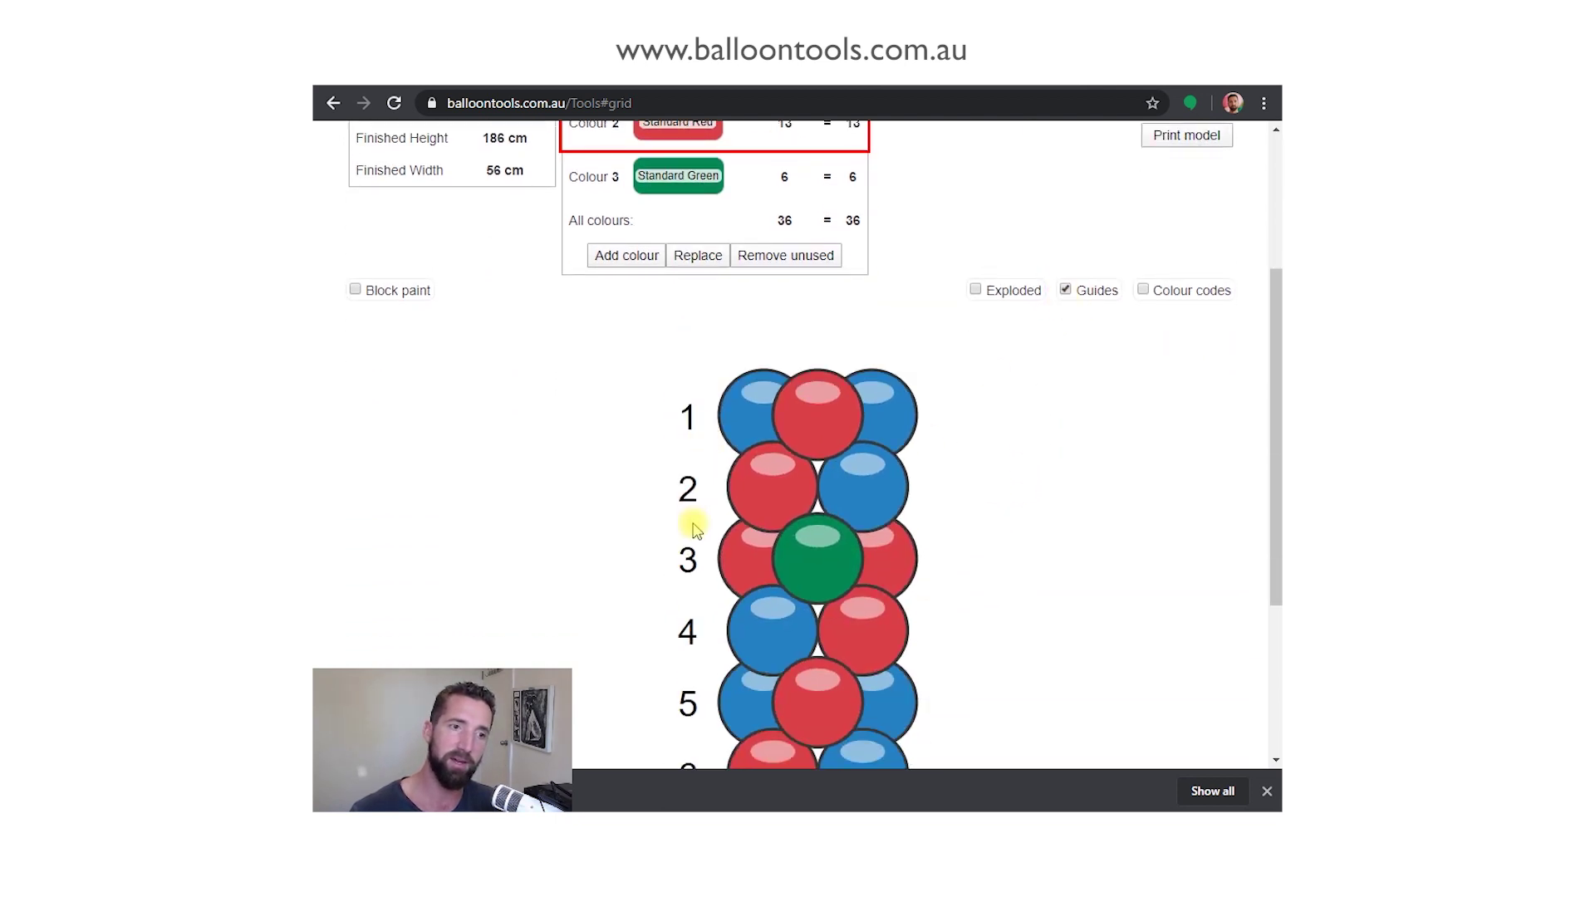
pyautogui.click(1065, 290)
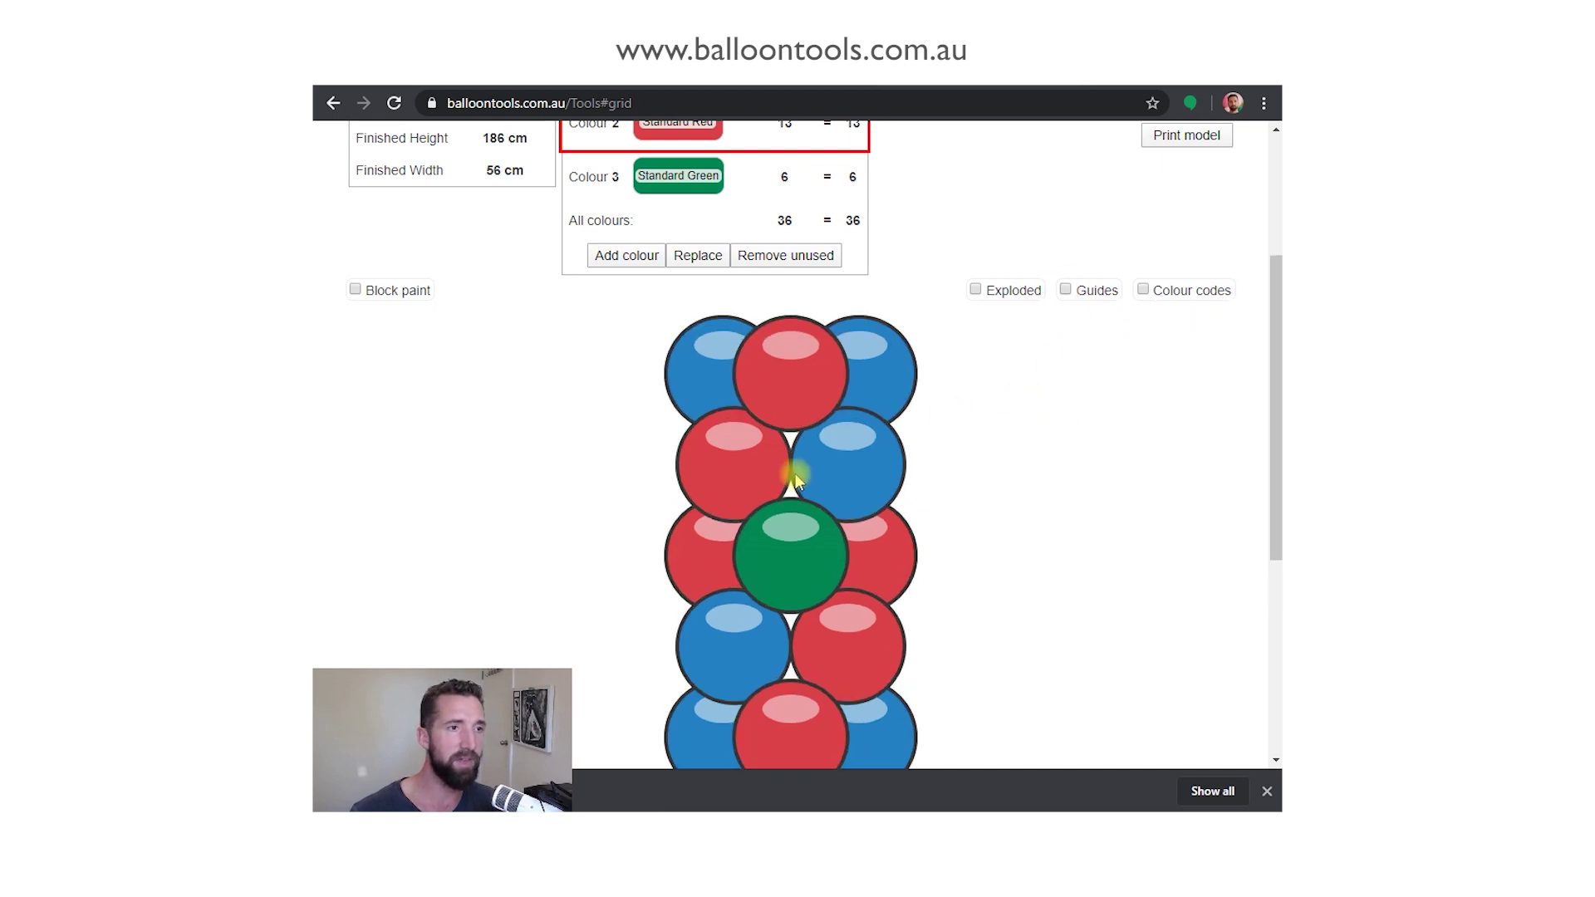
pyautogui.scroll(3, 402, 441)
pyautogui.click(431, 202)
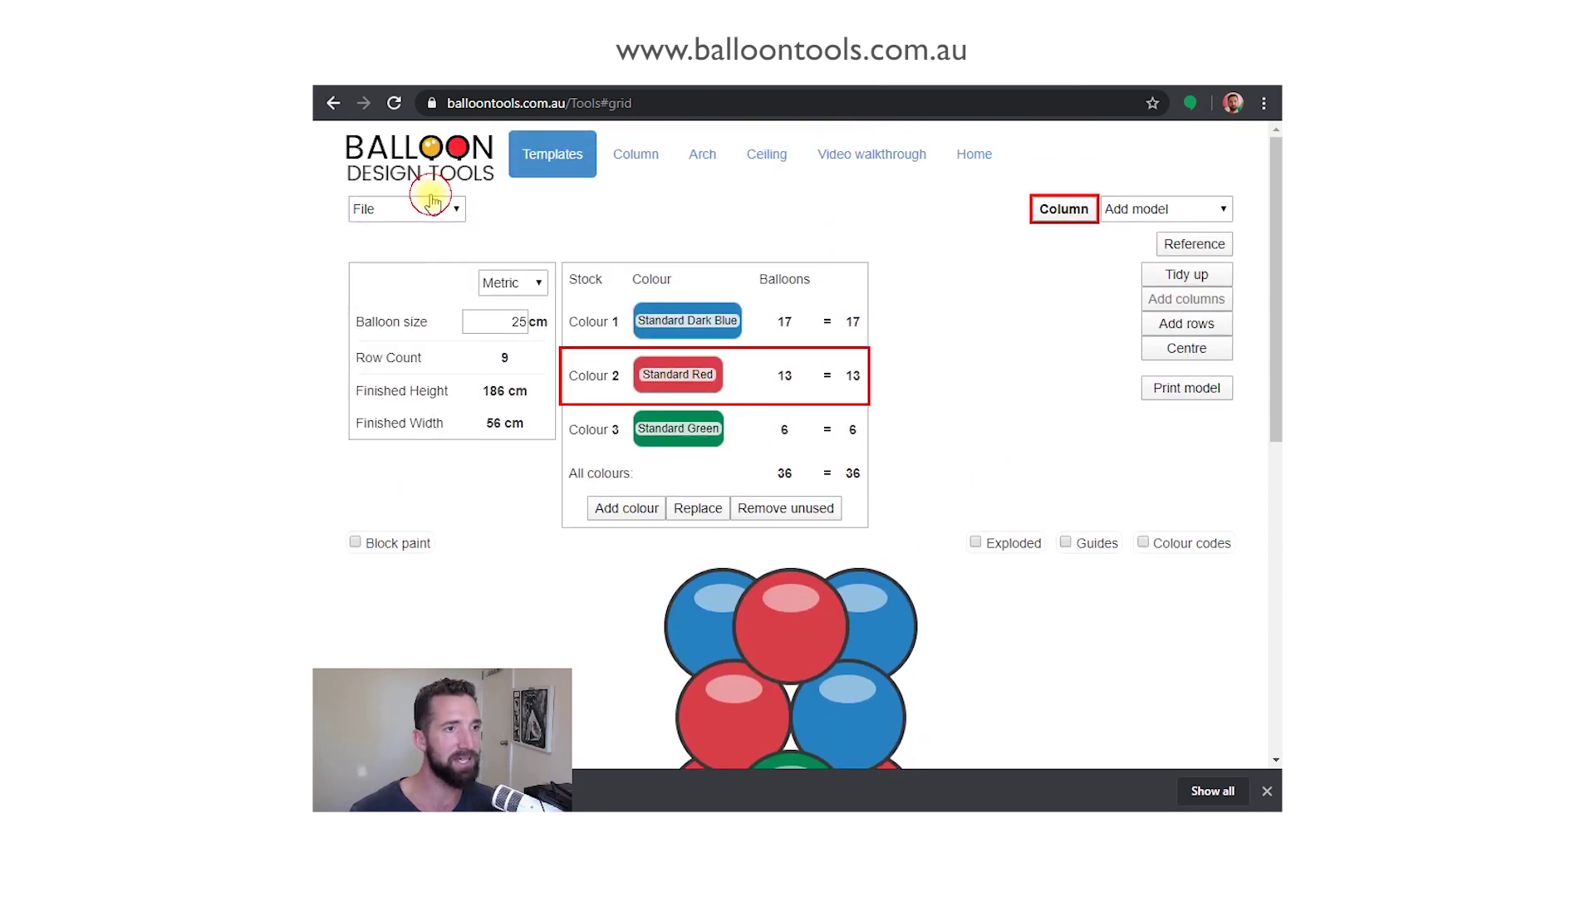
pyautogui.click(427, 395)
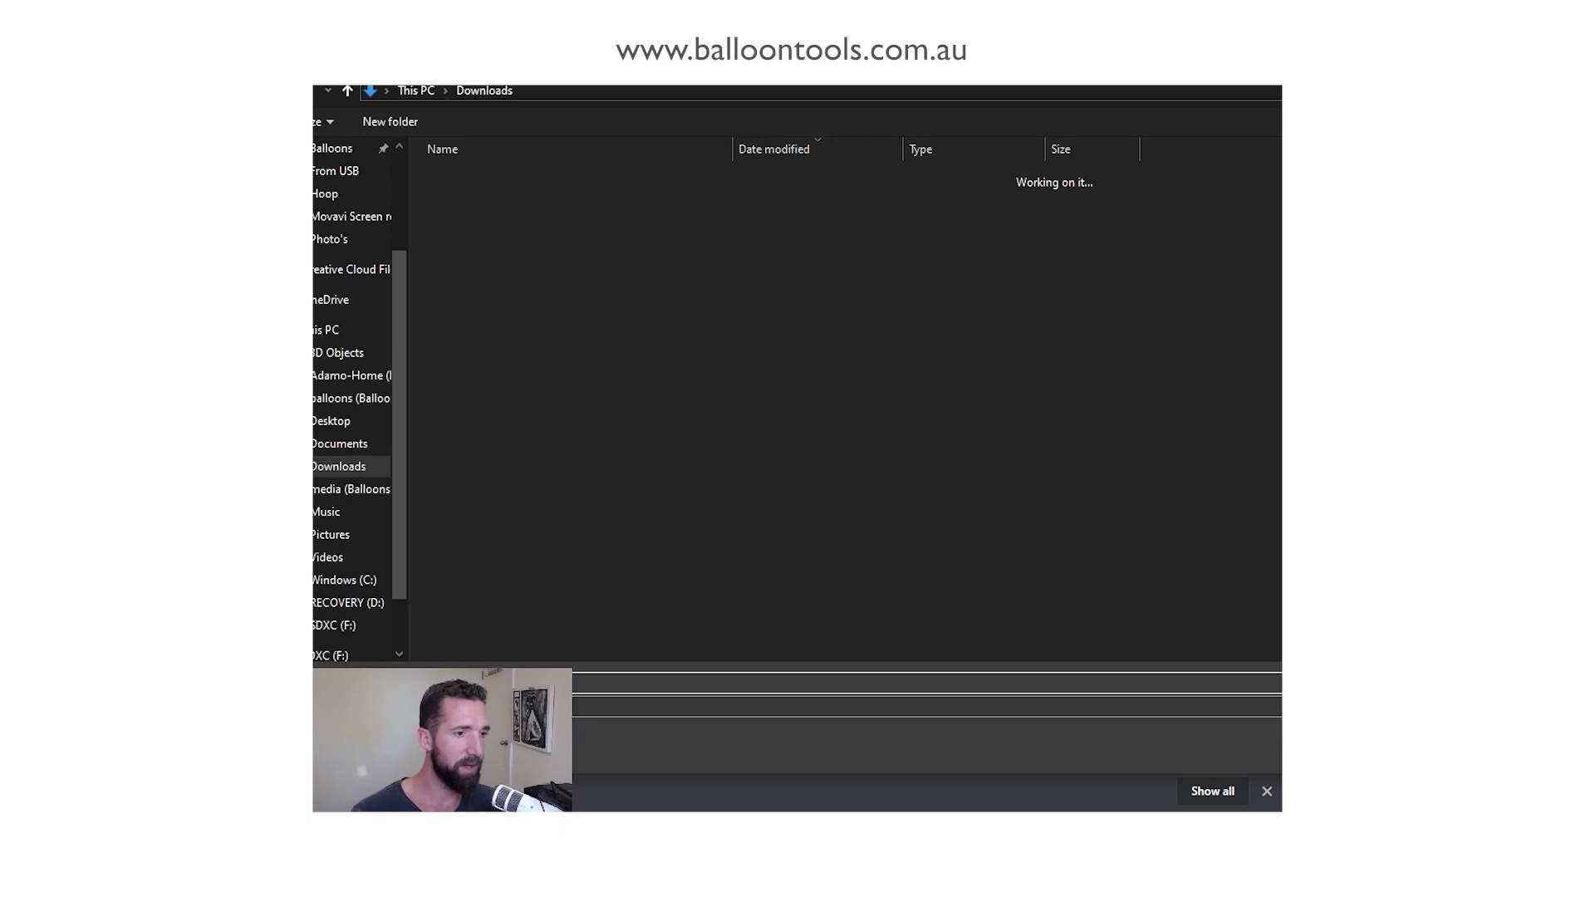
# Step: Confirm saving the exported column JPEG in Downloads
pyautogui.press('Return')
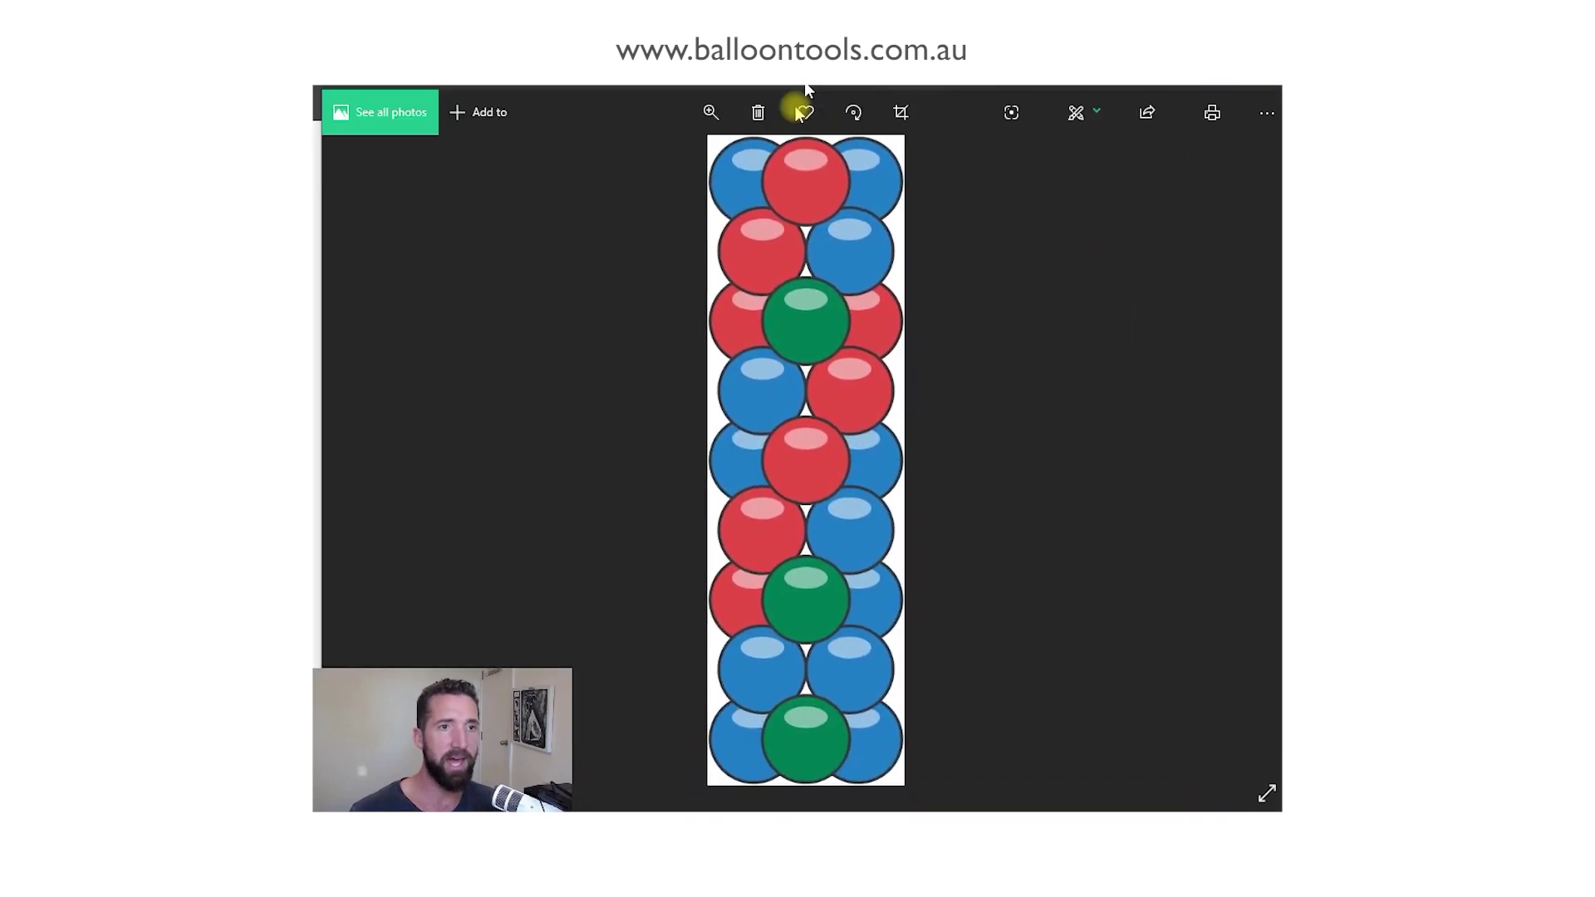
# Step: Close the Photos viewer and collapse the exploded rows back to the compact 36-balloon column
pyautogui.click(1185, 264)
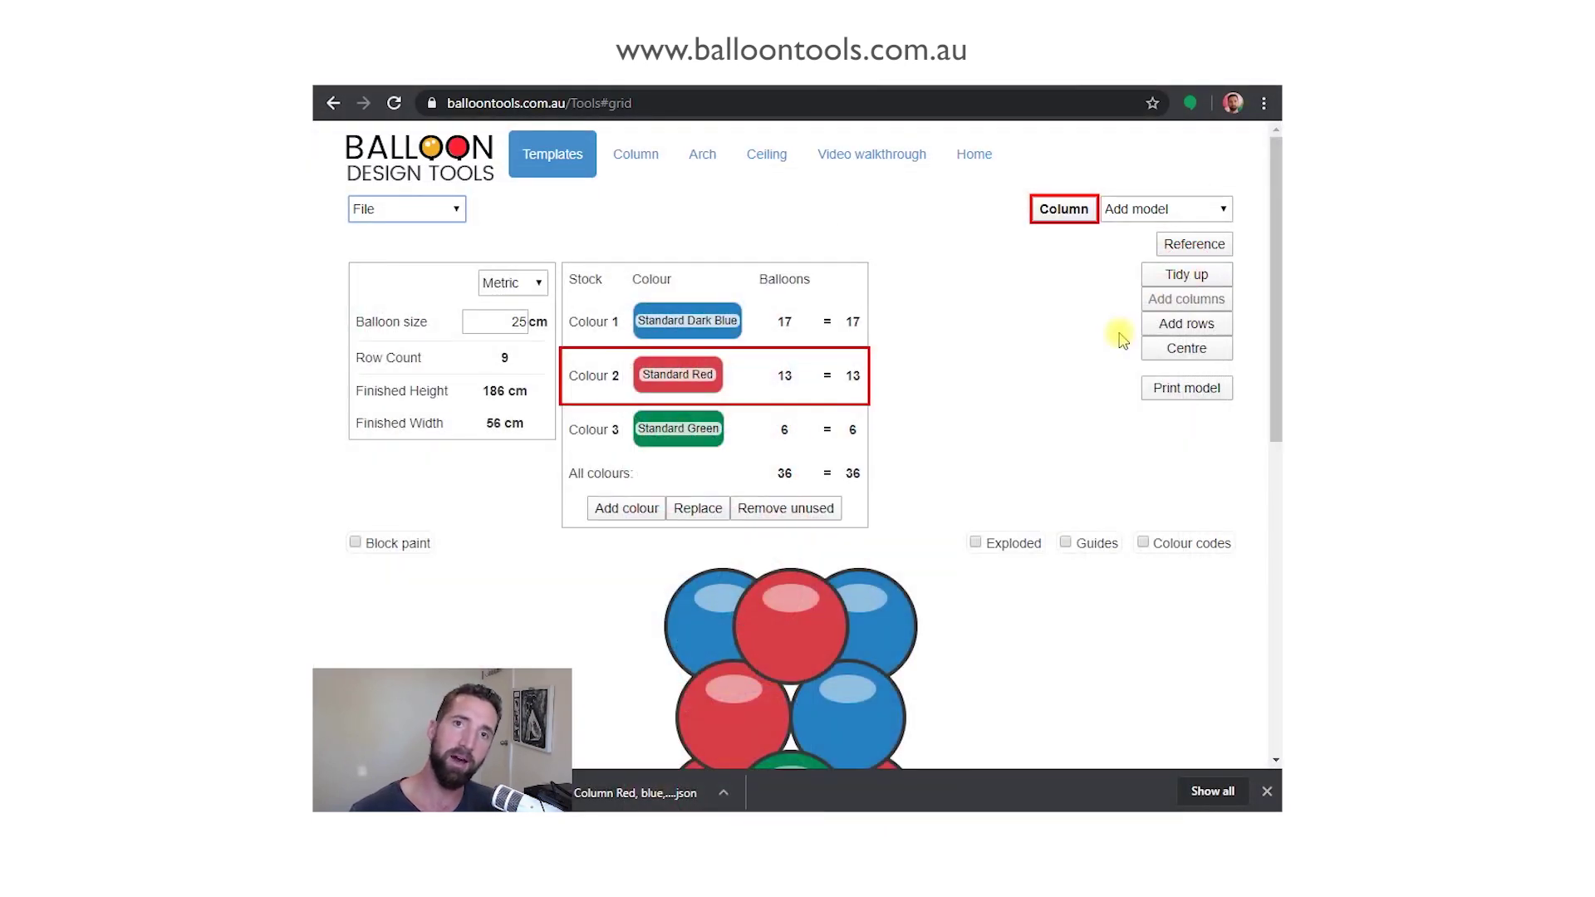
pyautogui.click(1051, 461)
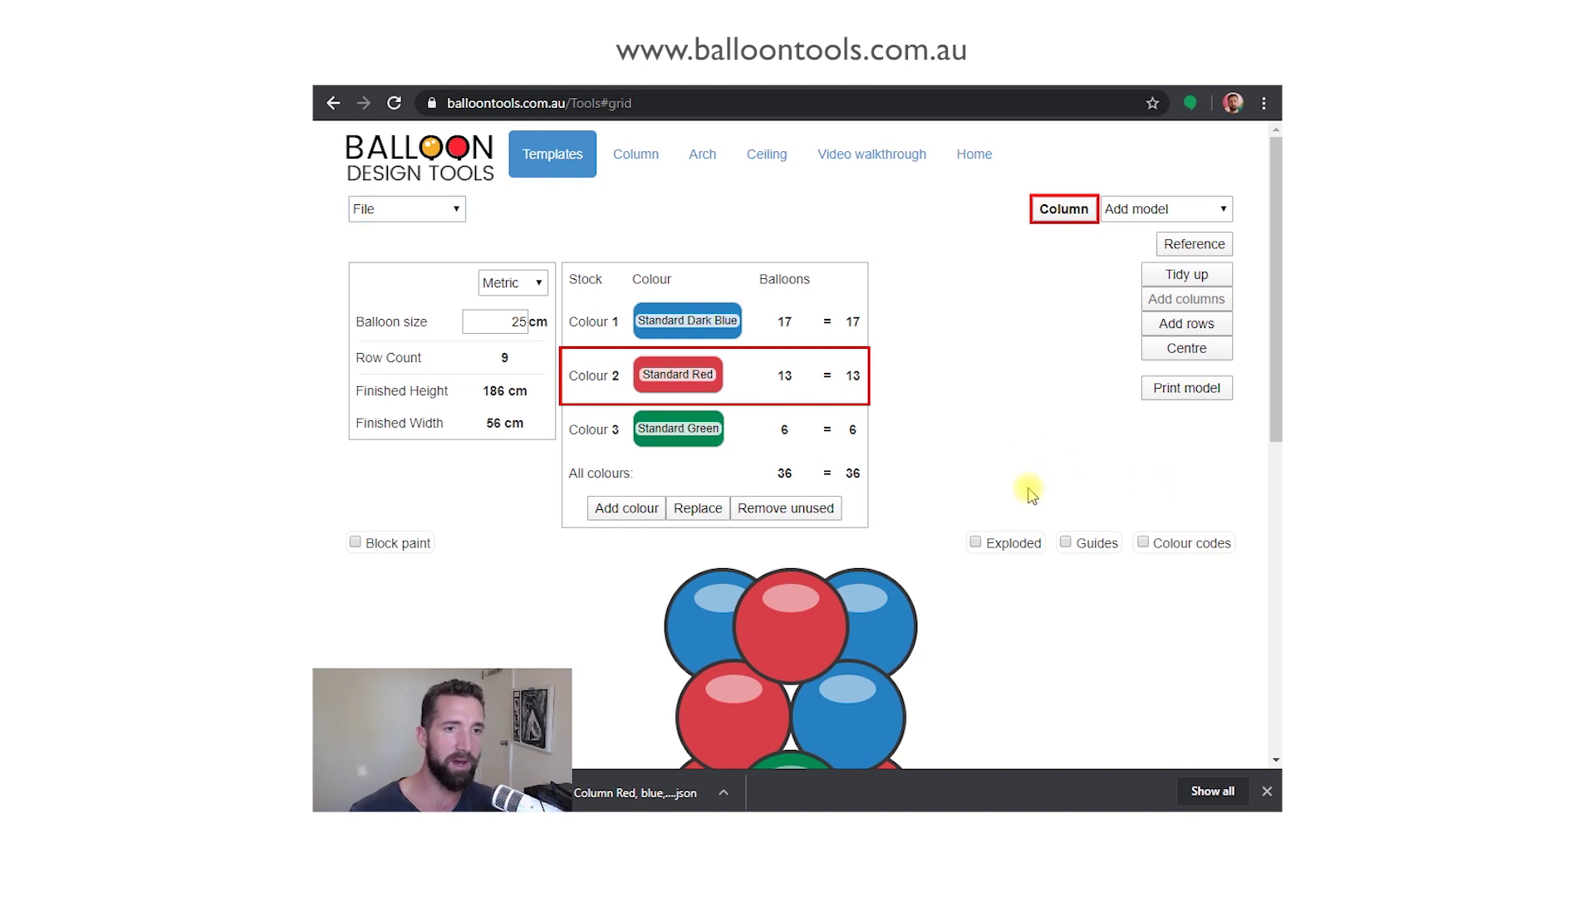
pyautogui.scroll(-4, 872, 508)
pyautogui.scroll(4, 997, 516)
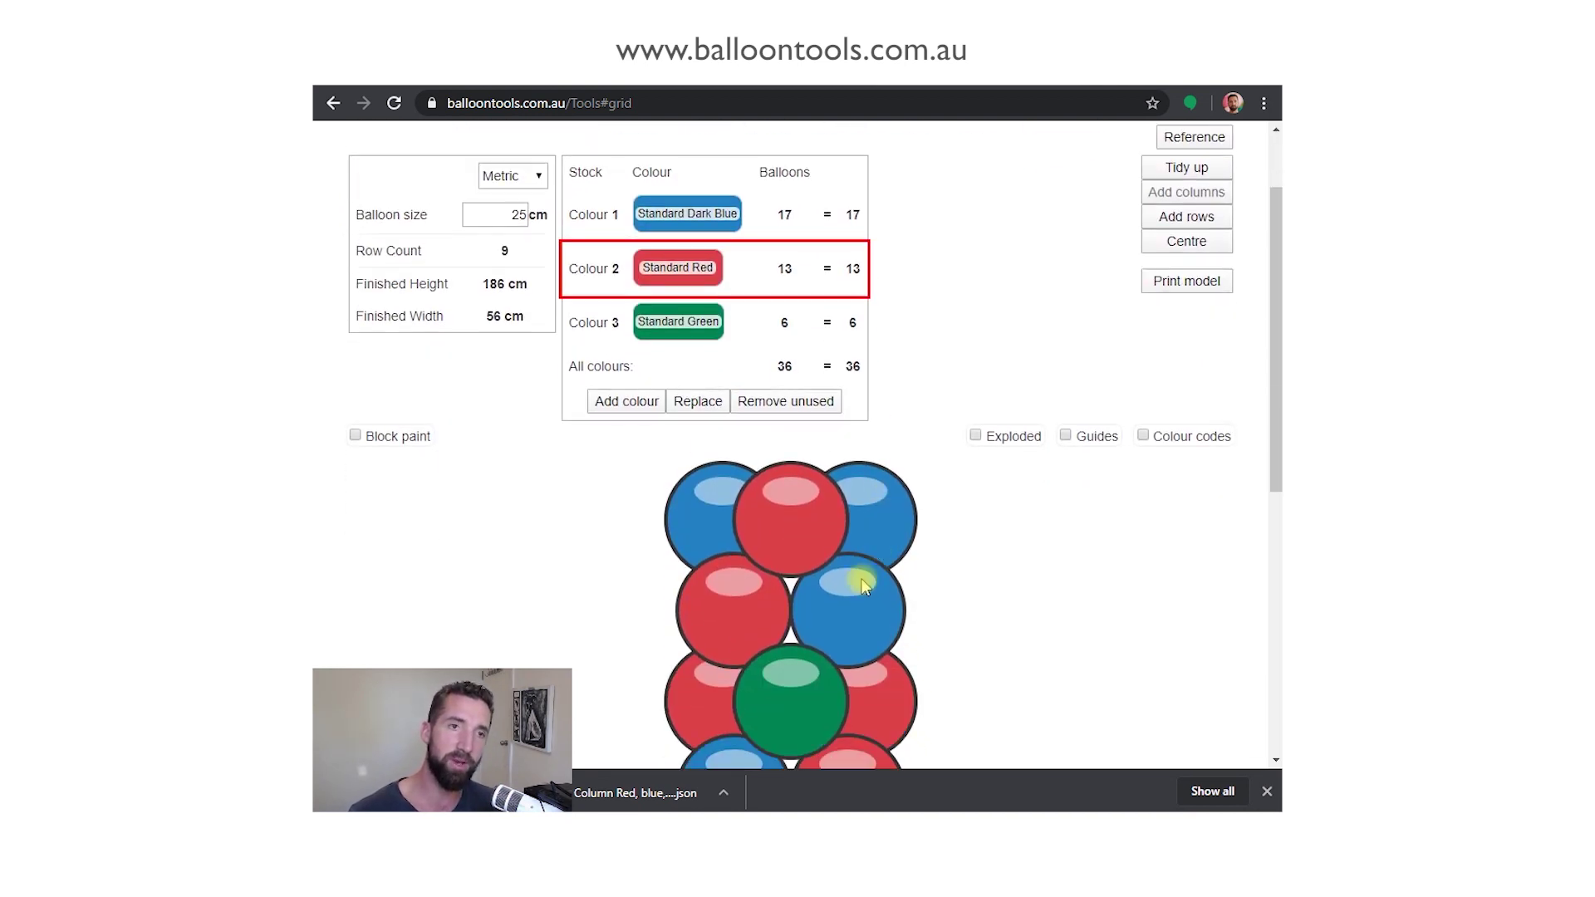
pyautogui.scroll(-2, 858, 576)
pyautogui.scroll(2, 601, 475)
pyautogui.scroll(1, 601, 475)
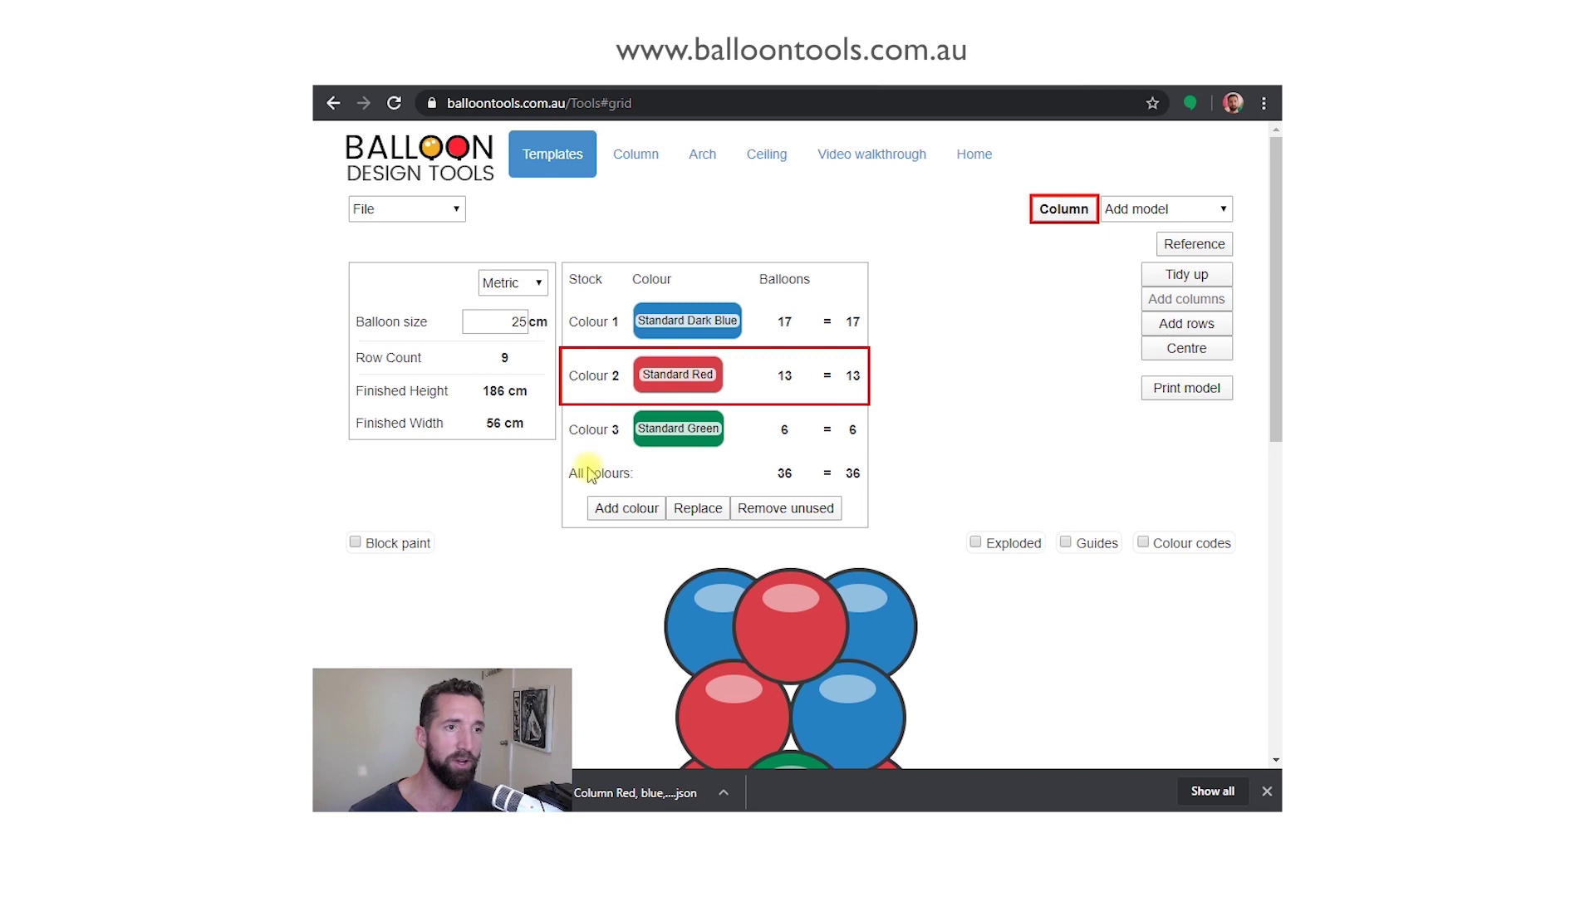
pyautogui.scroll(-4, 989, 589)
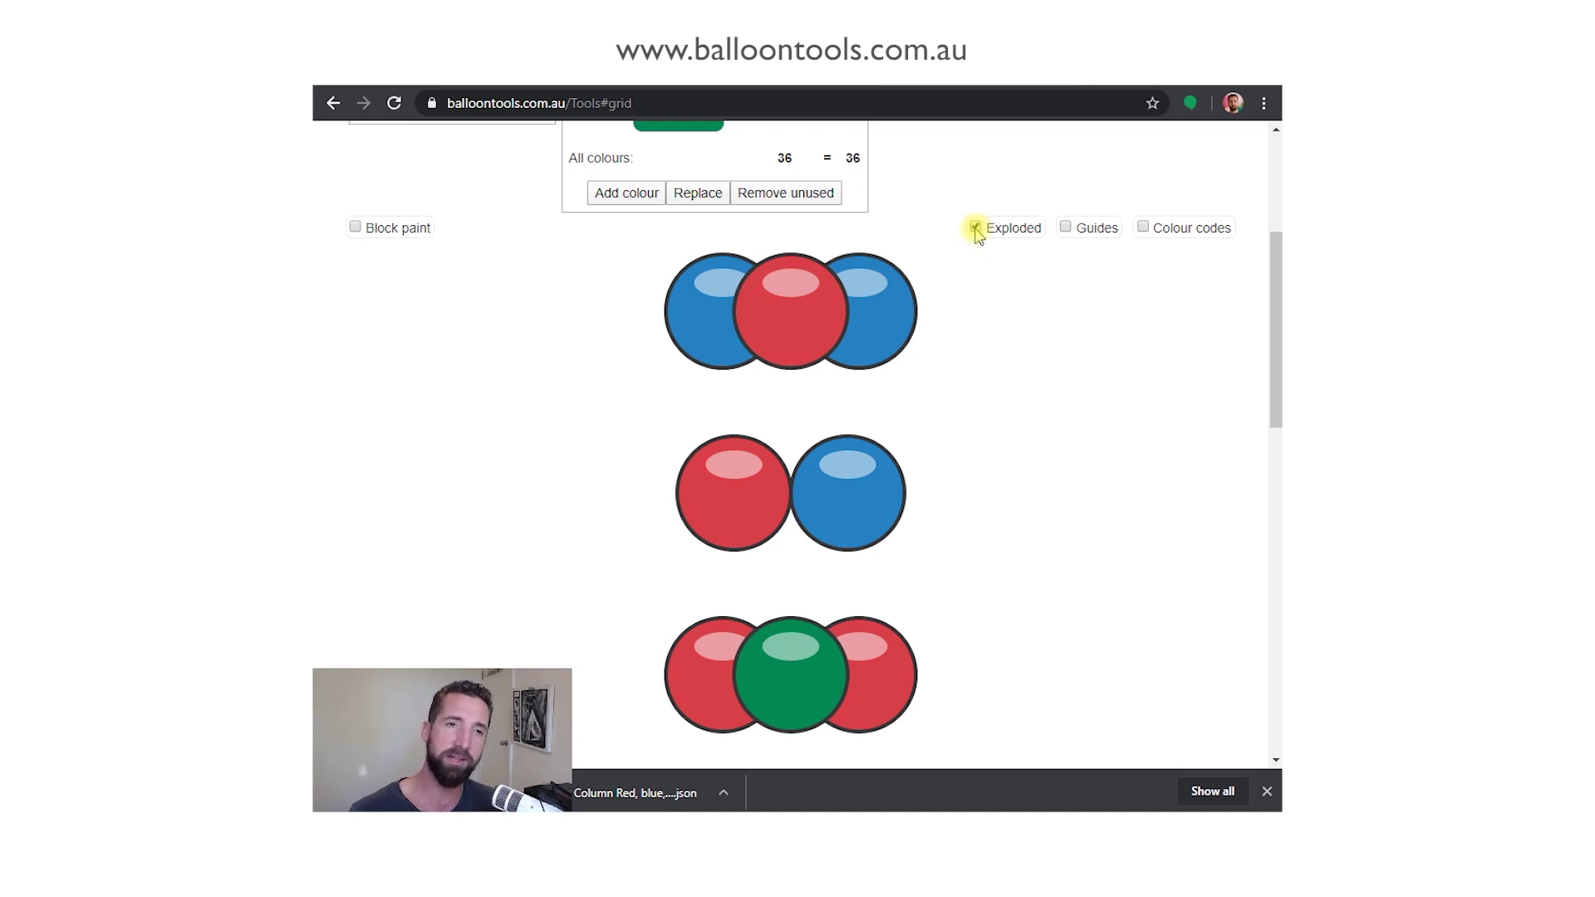
pyautogui.click(975, 228)
pyautogui.scroll(-4, 993, 416)
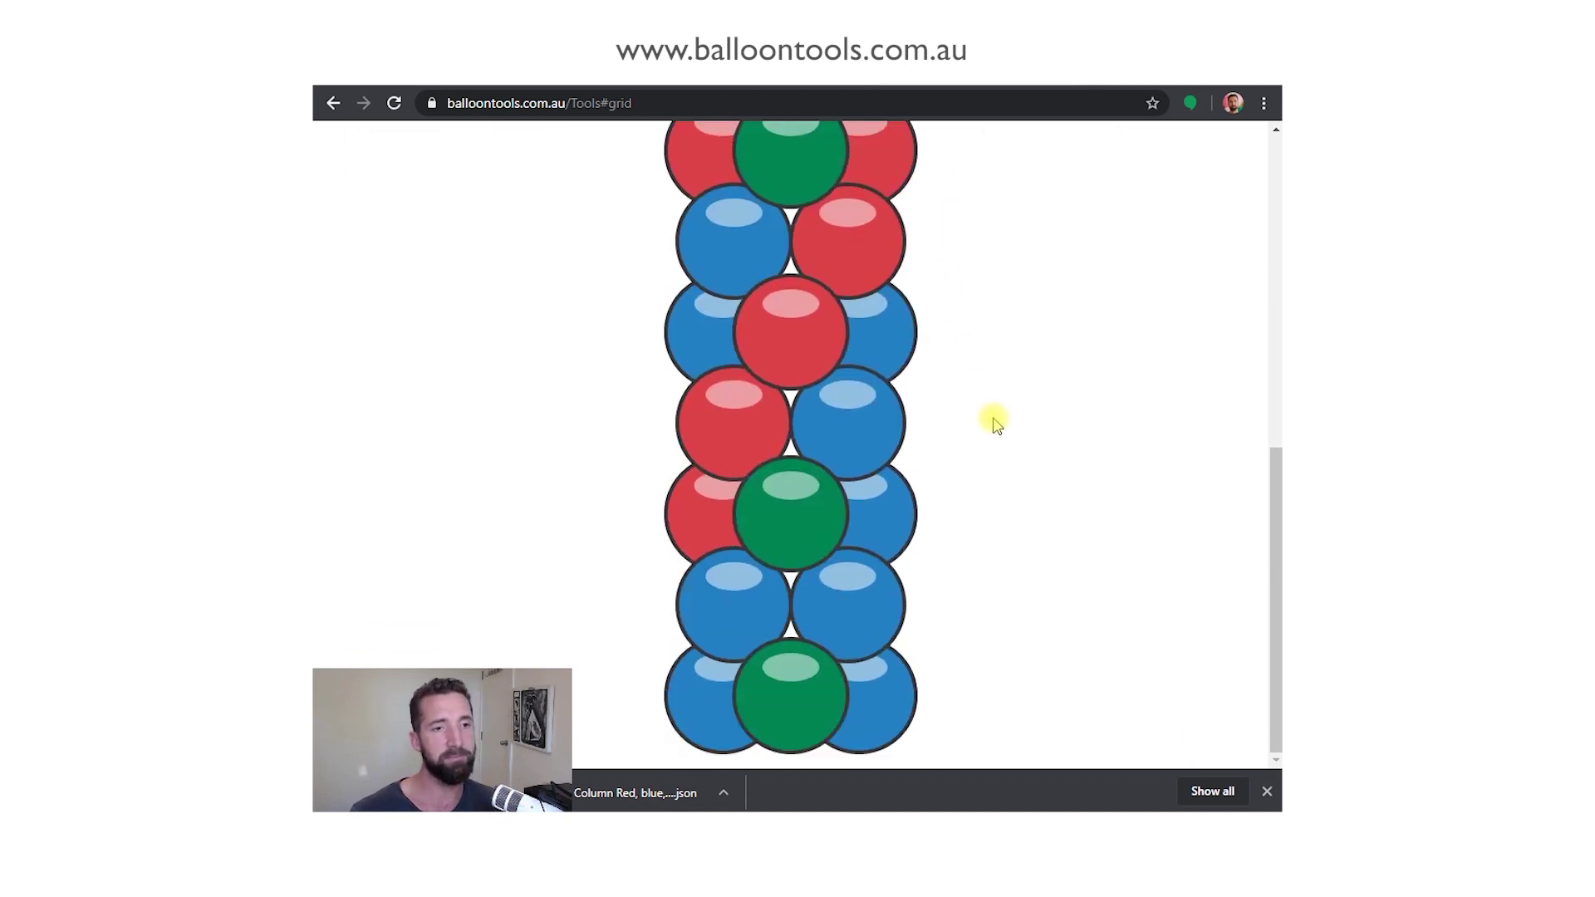
pyautogui.scroll(8, 997, 440)
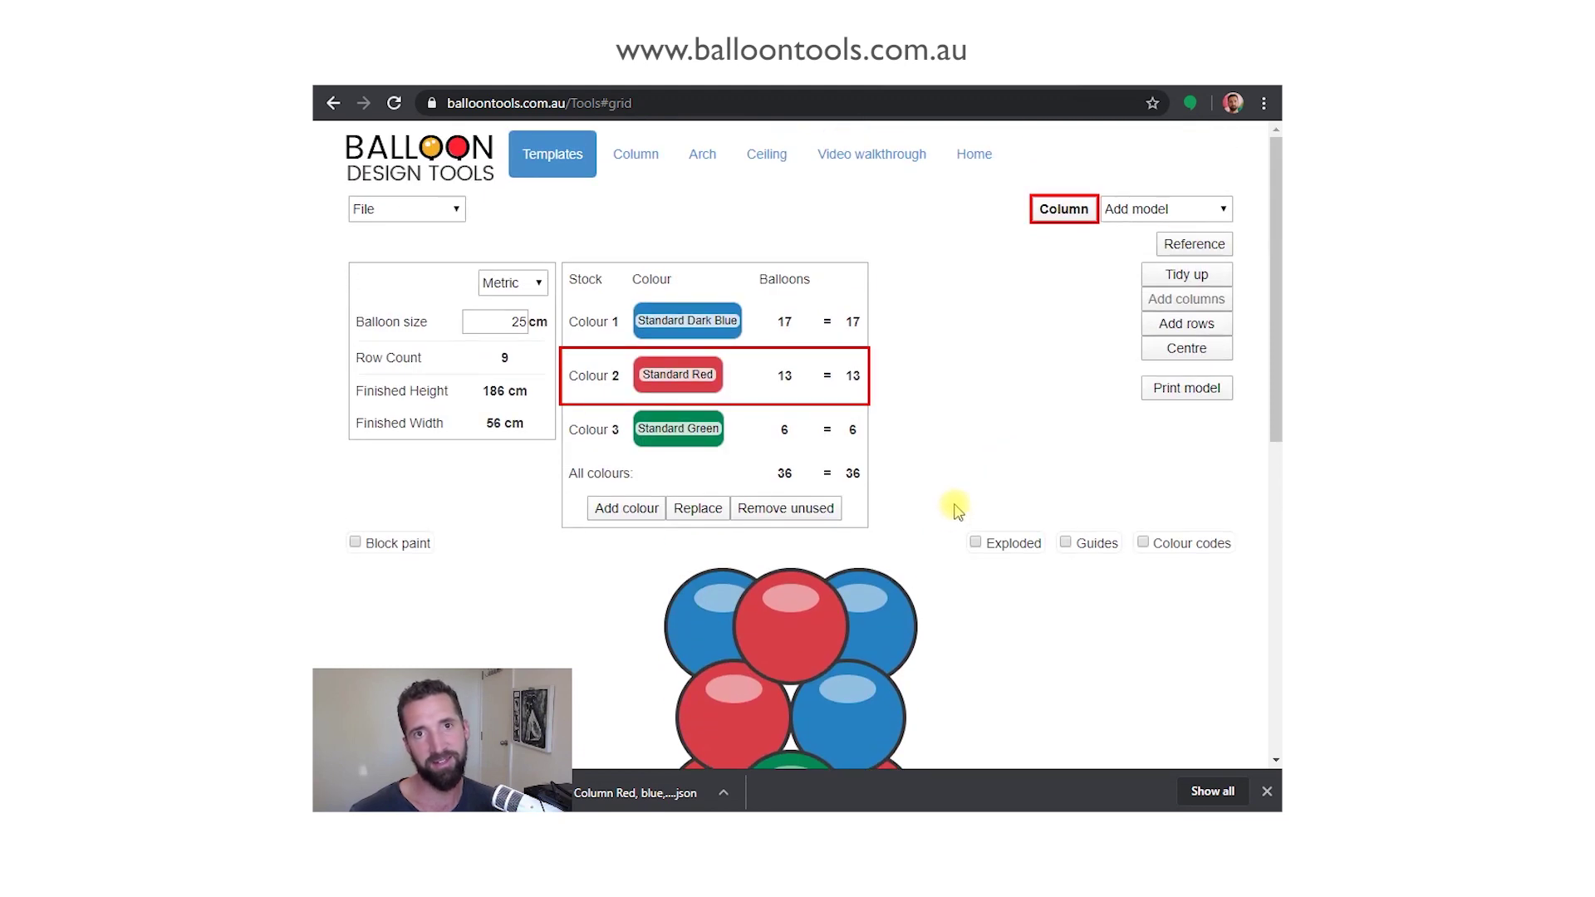
# Step: Add an Arch model in place of the column and turn on its guide circles
pyautogui.click(1127, 217)
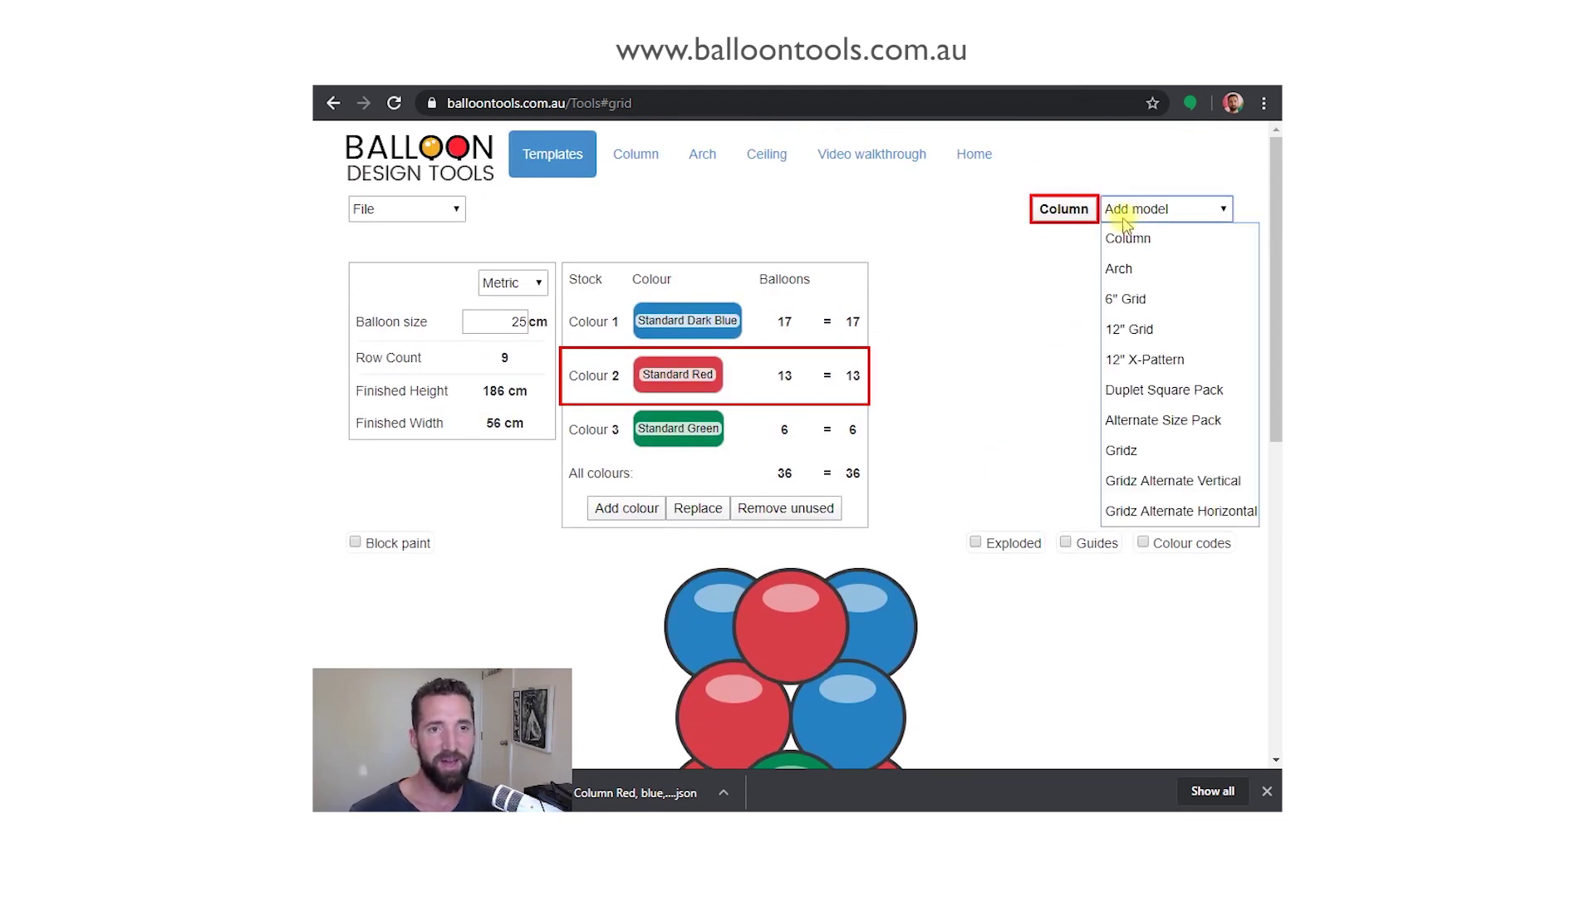
pyautogui.click(1126, 269)
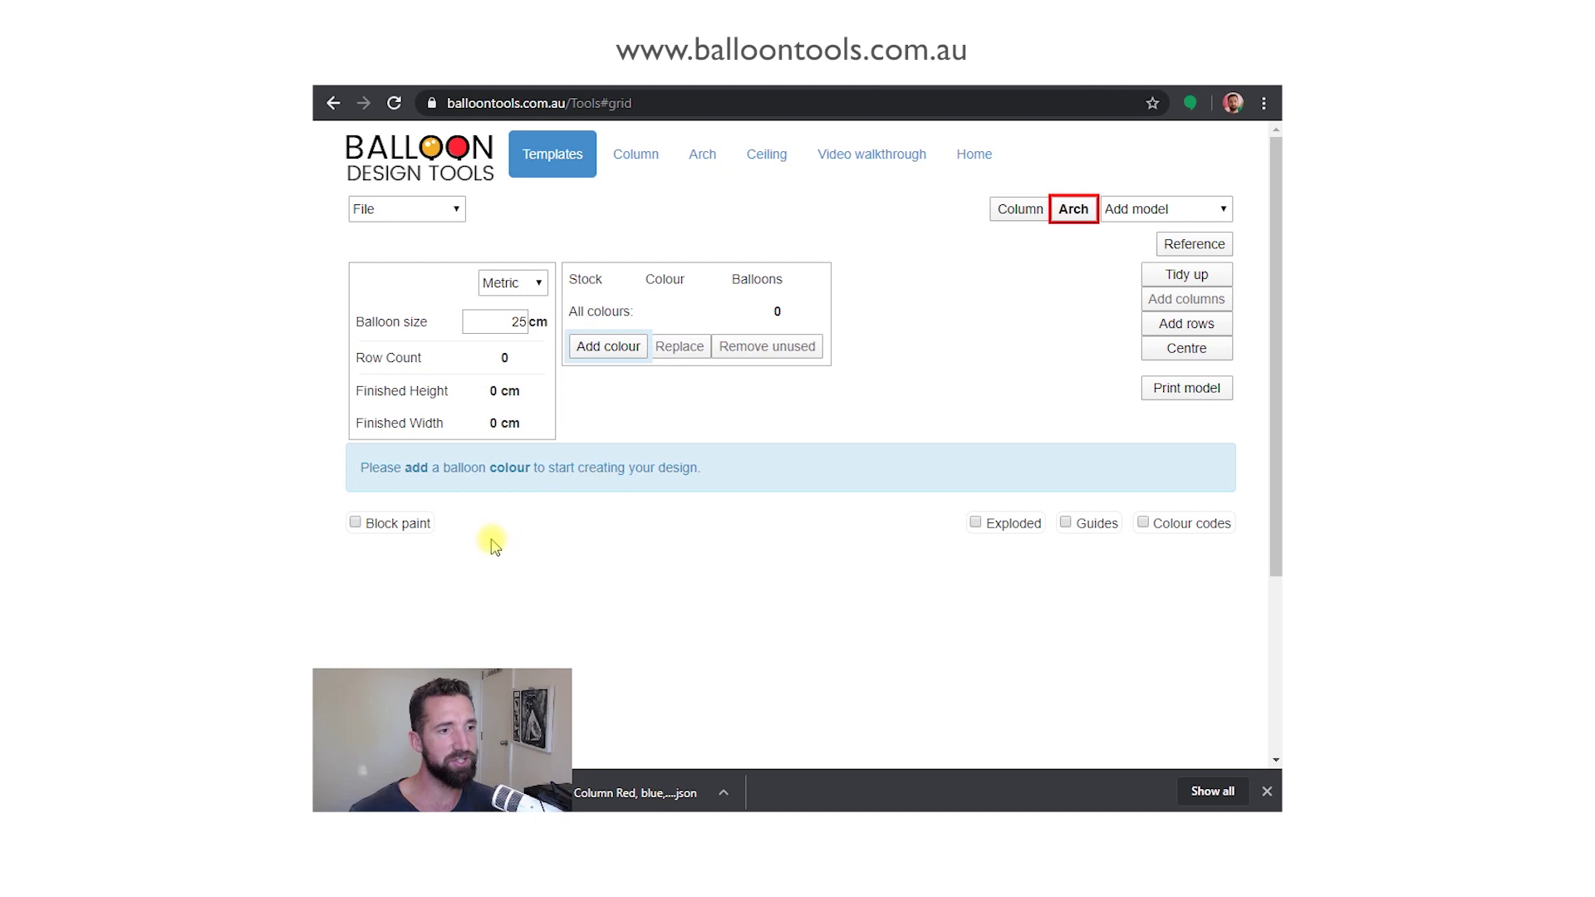
pyautogui.scroll(-3, 901, 451)
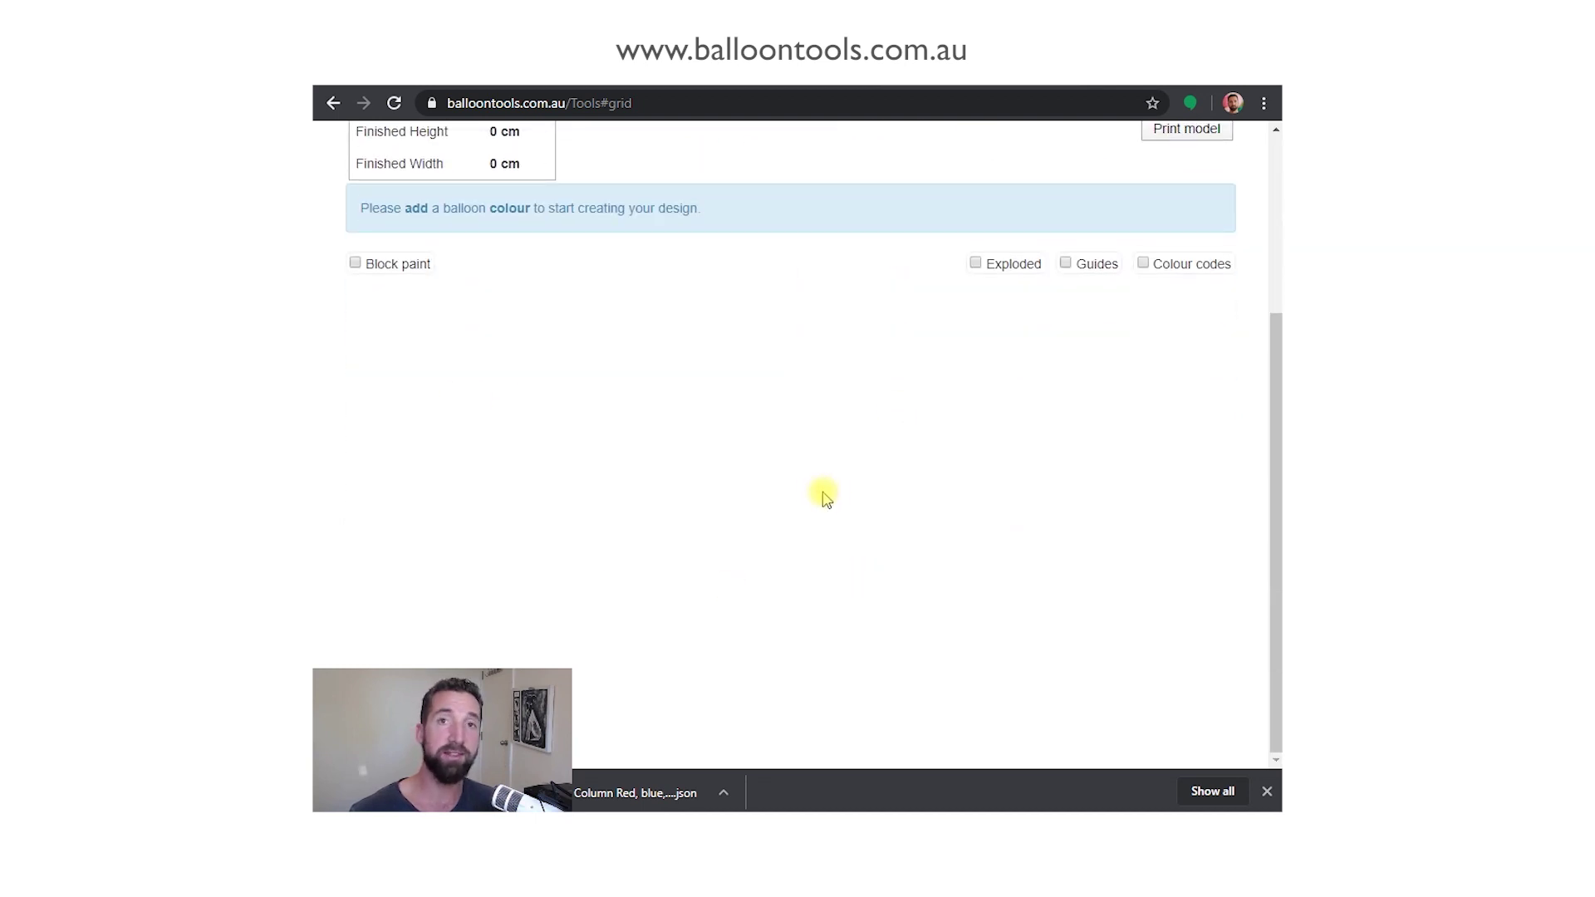
pyautogui.scroll(3, 834, 507)
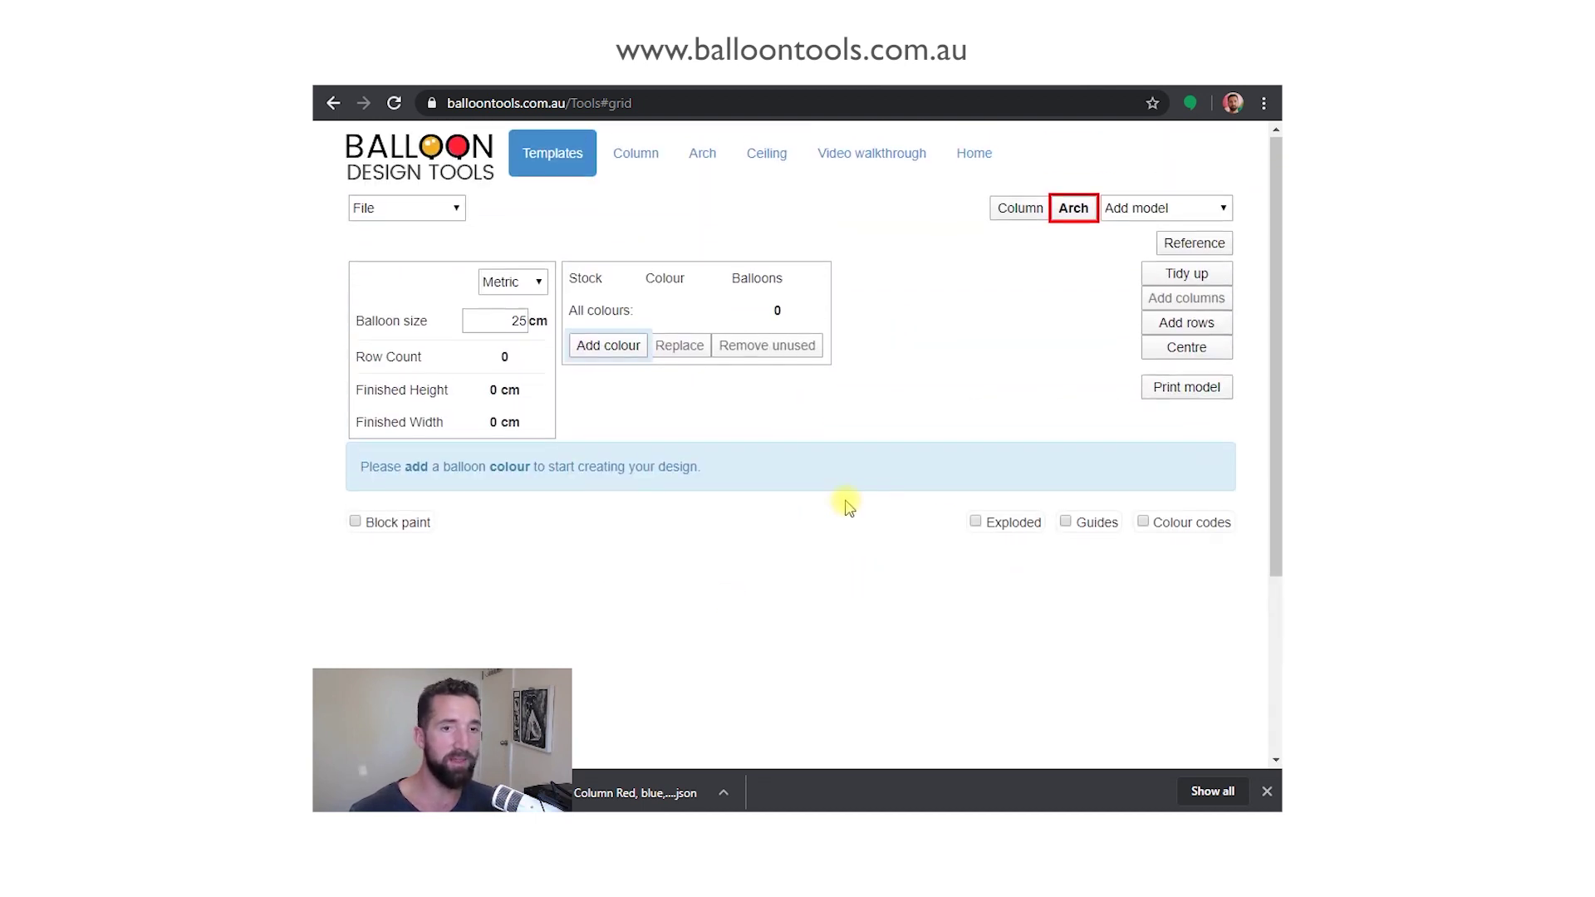
pyautogui.click(1067, 522)
pyautogui.scroll(-3, 1043, 577)
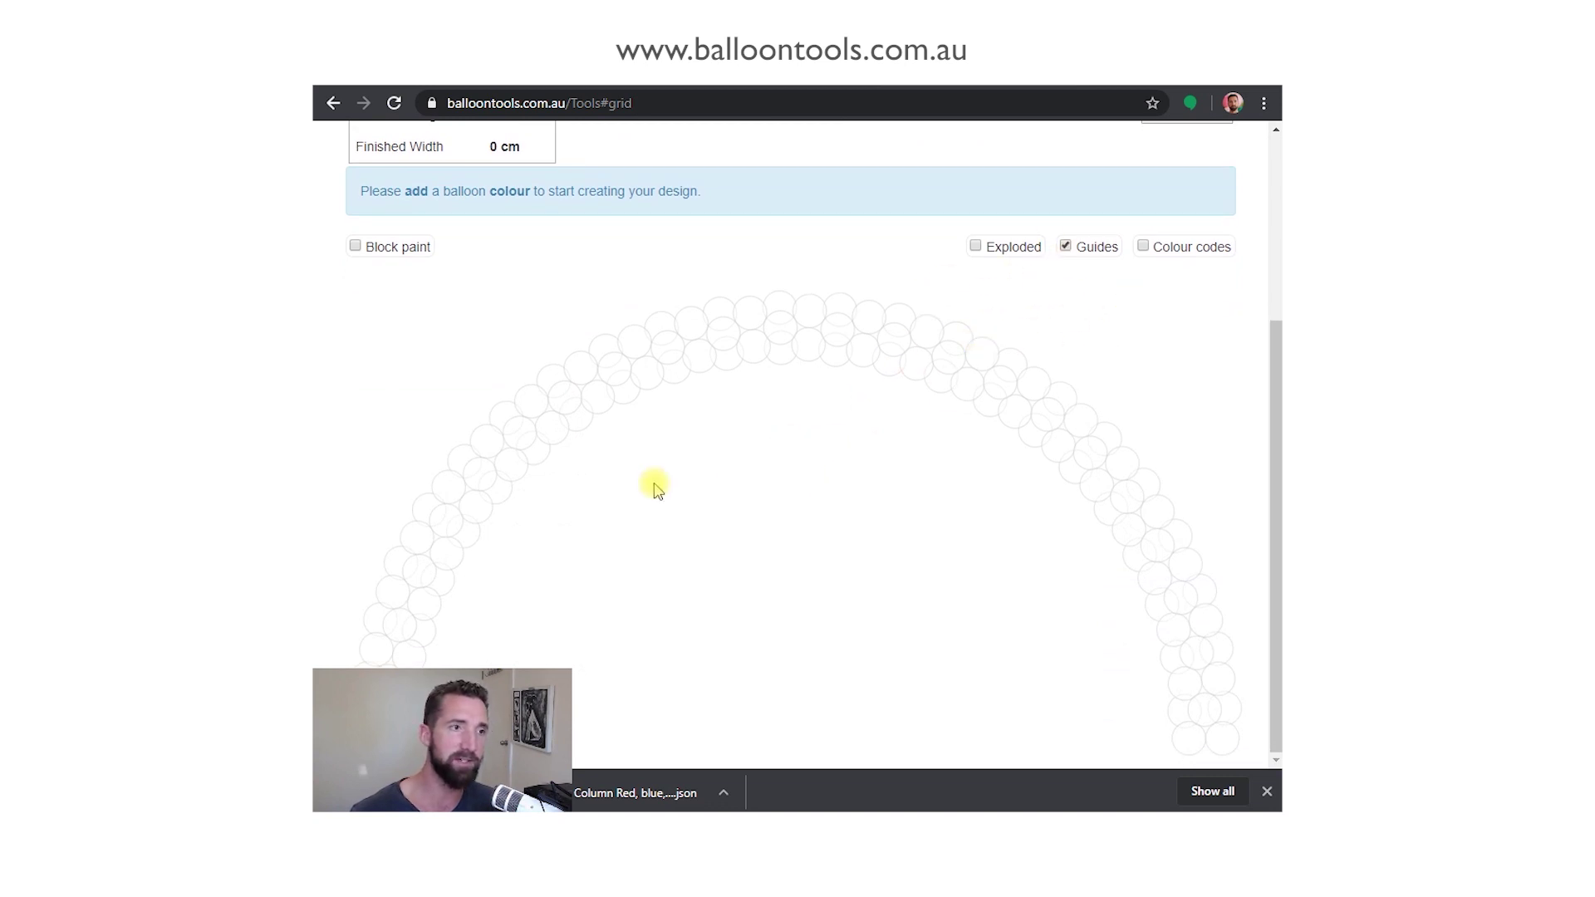
pyautogui.scroll(3, 789, 313)
# Step: Add Fashion Spring Lilac as the arch's first balloon colour
pyautogui.click(615, 347)
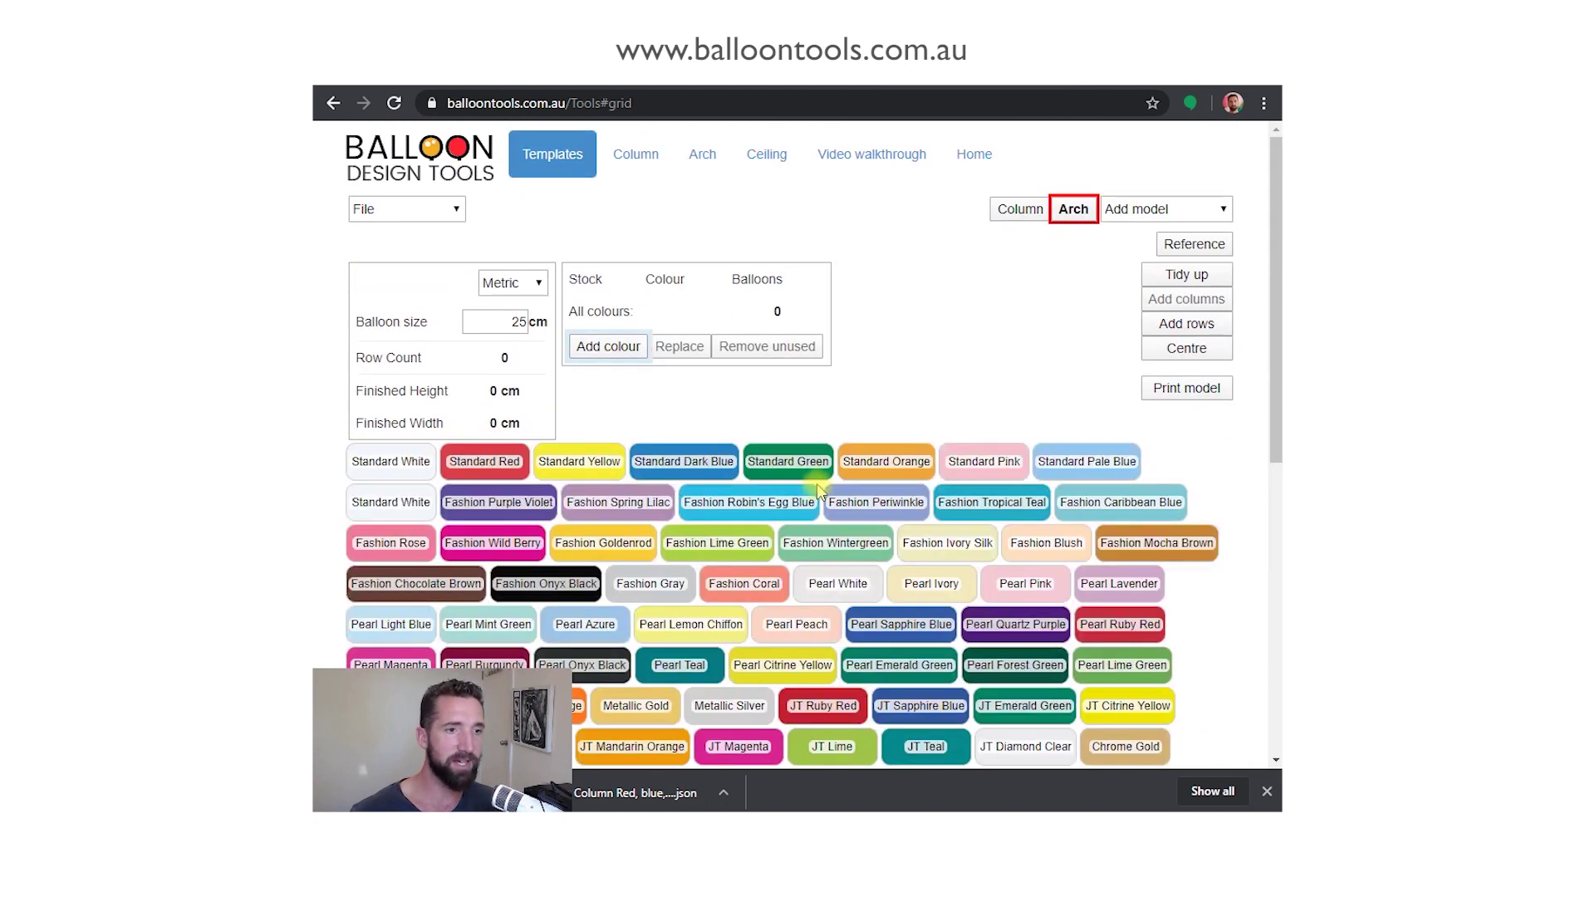
pyautogui.click(593, 510)
pyautogui.scroll(-2, 421, 427)
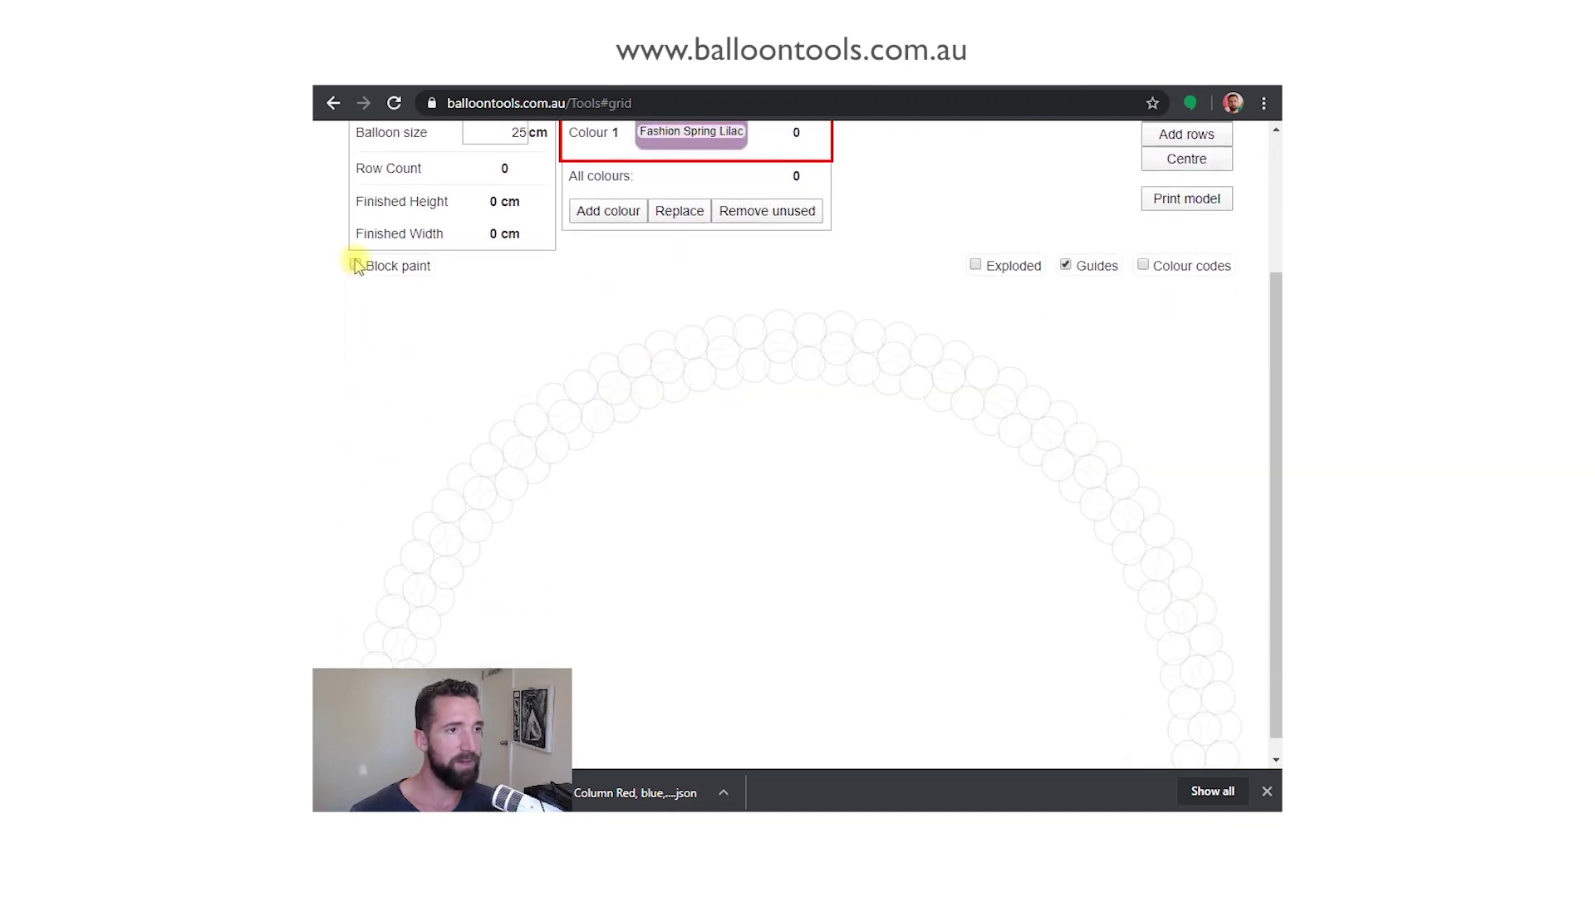
pyautogui.scroll(-1, 538, 664)
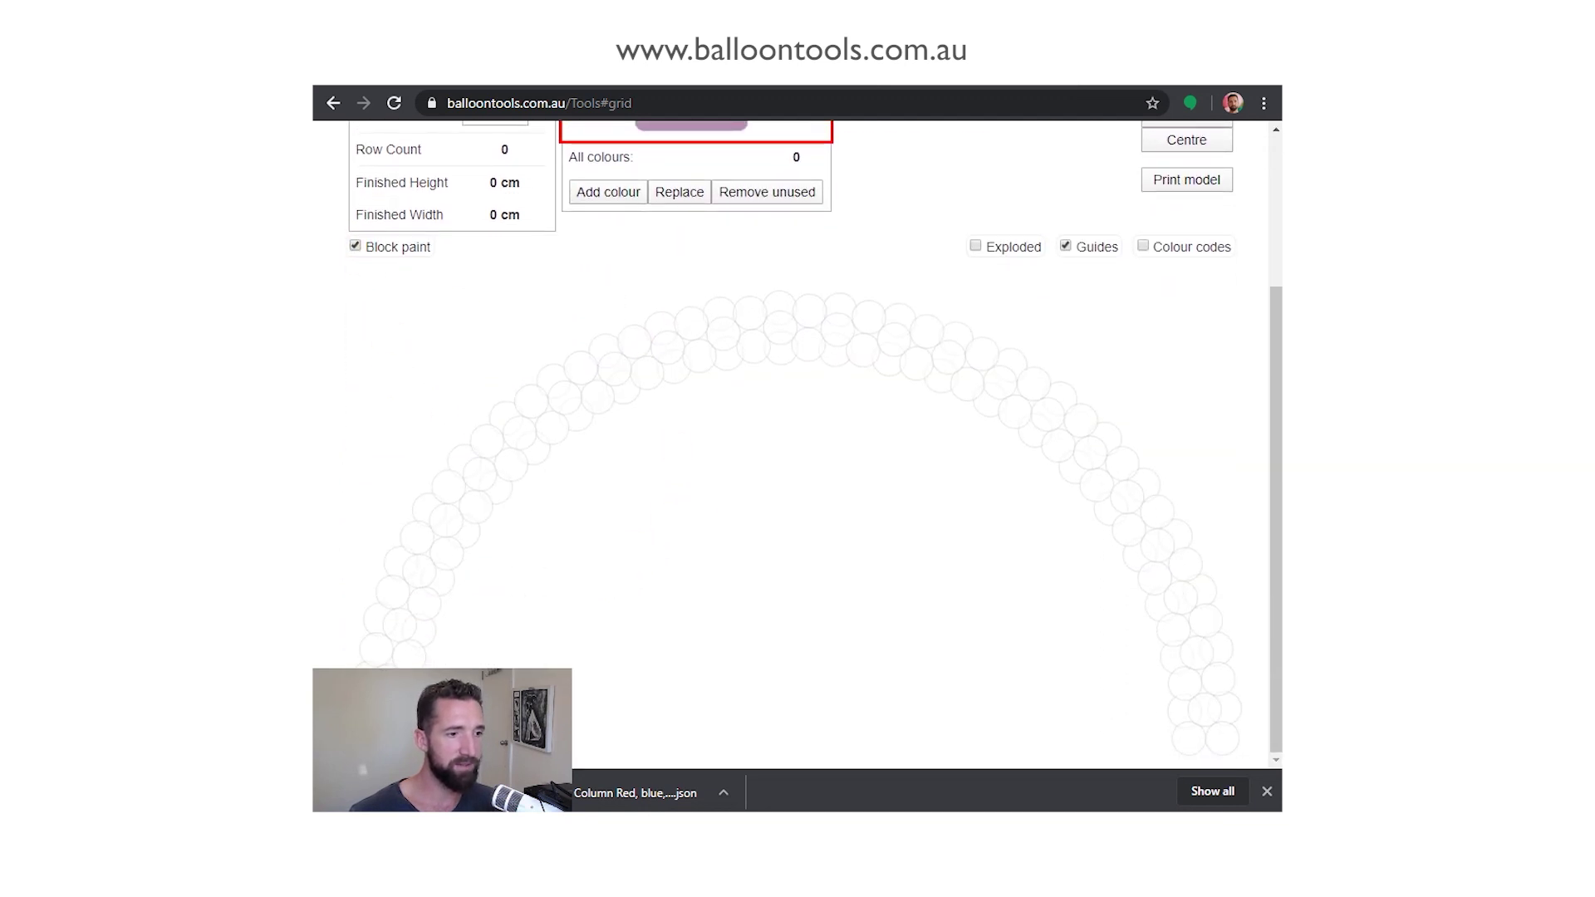
# Step: Paint lilac along both sides of the arch, reaching 37 rows and 148 balloons
pyautogui.moveTo(378, 660)
pyautogui.mouseDown()
pyautogui.moveTo(509, 424)
pyautogui.moveTo(730, 327)
pyautogui.moveTo(787, 359)
pyautogui.mouseUp()
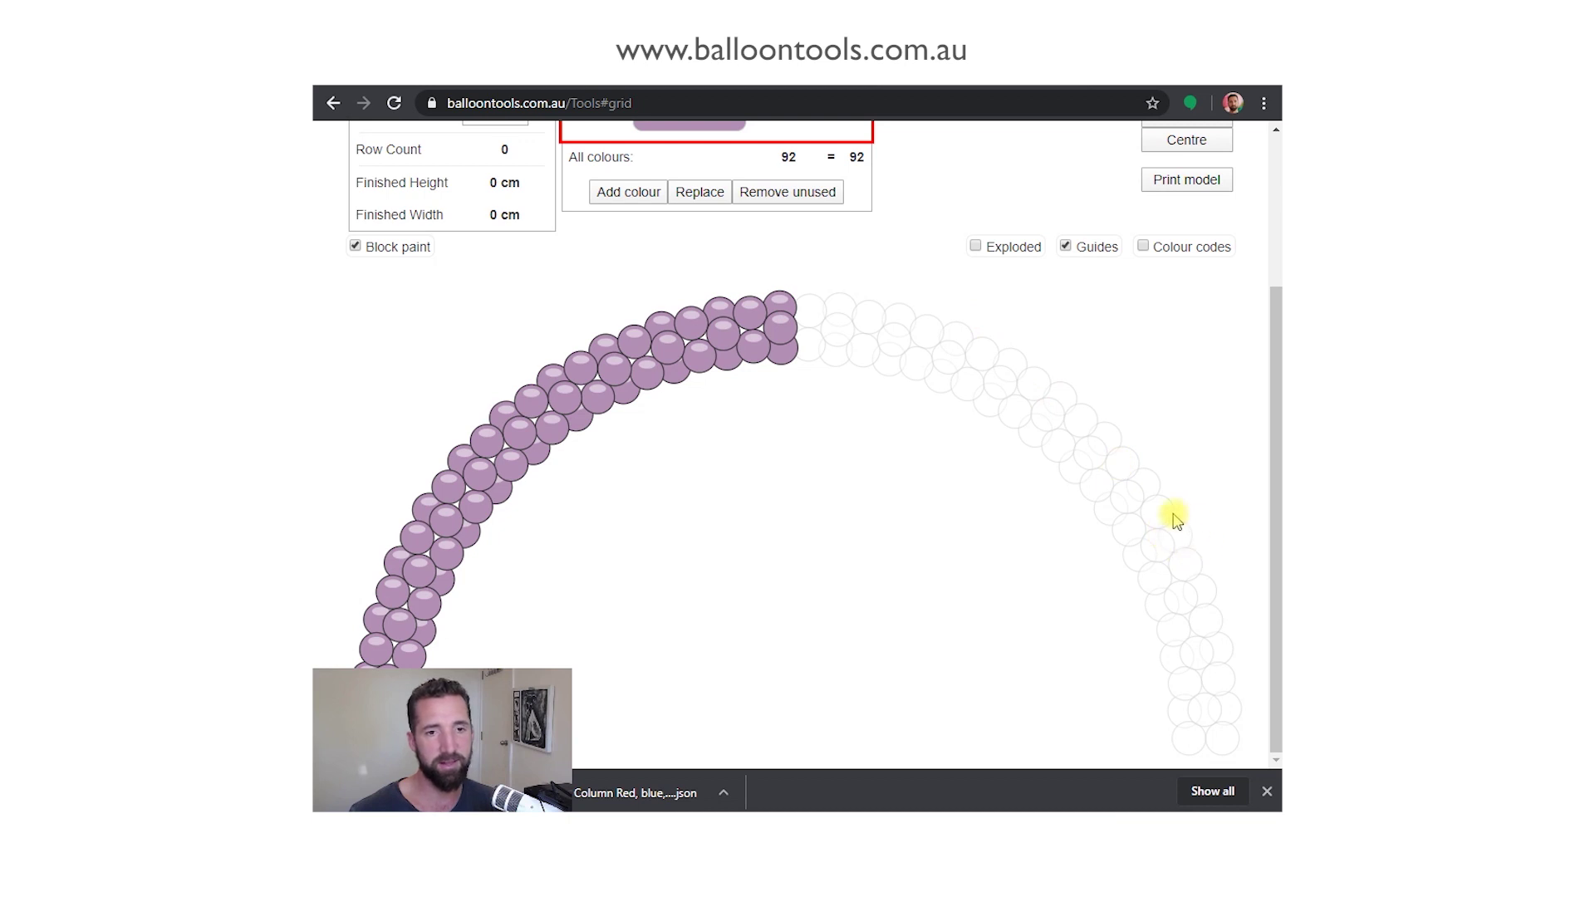
pyautogui.moveTo(1150, 488)
pyautogui.mouseDown()
pyautogui.moveTo(811, 356)
pyautogui.moveTo(821, 341)
pyautogui.mouseUp()
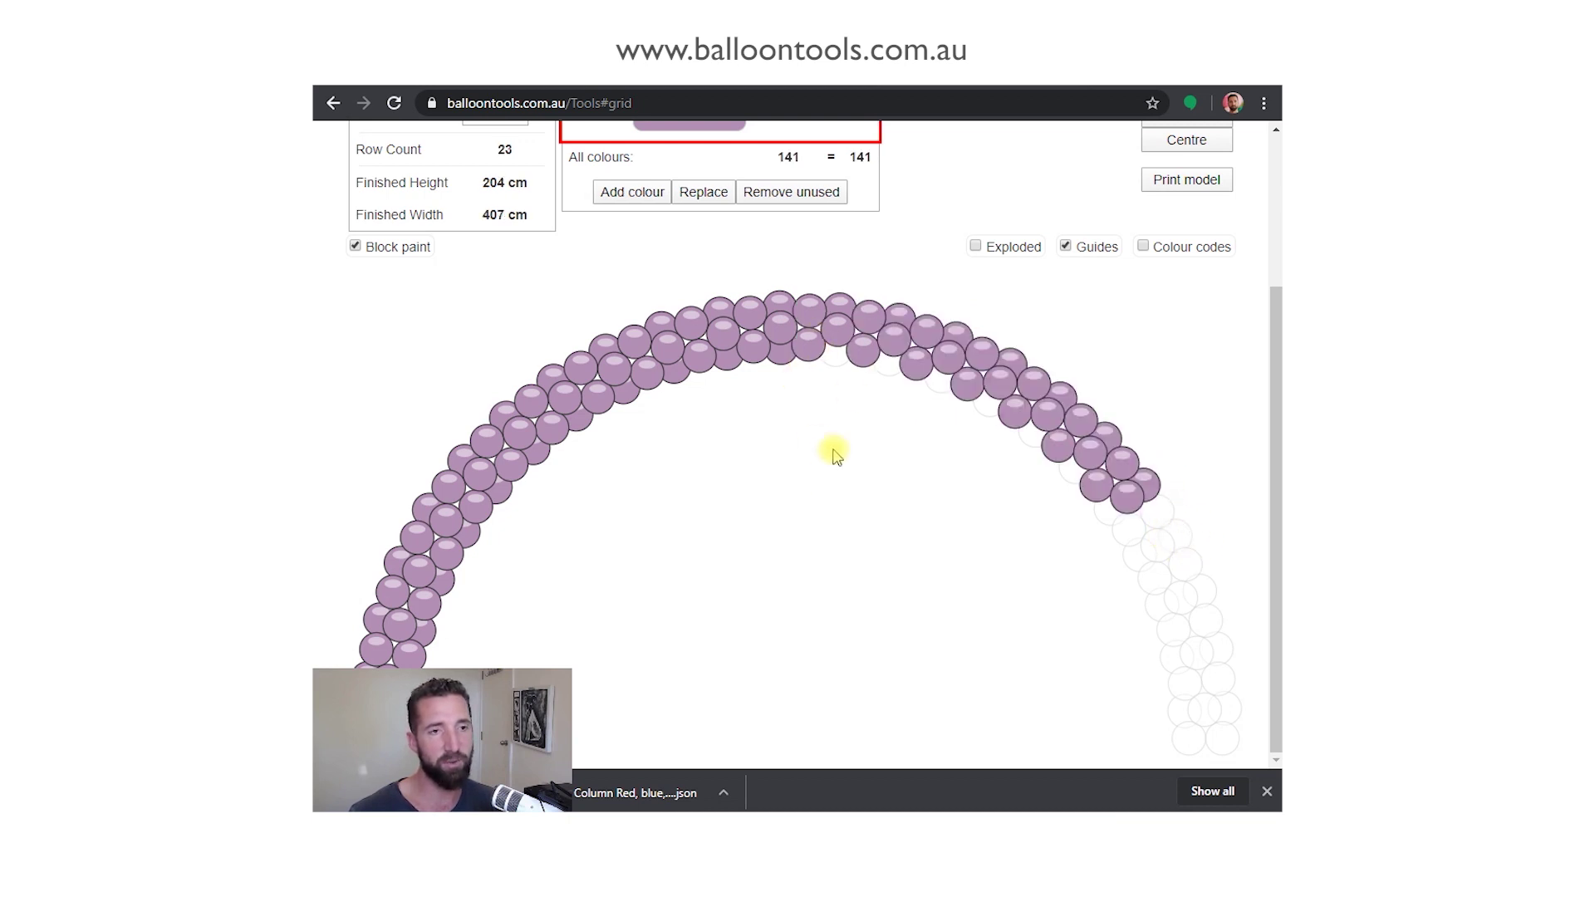
pyautogui.moveTo(1111, 511); pyautogui.dragTo(839, 357)
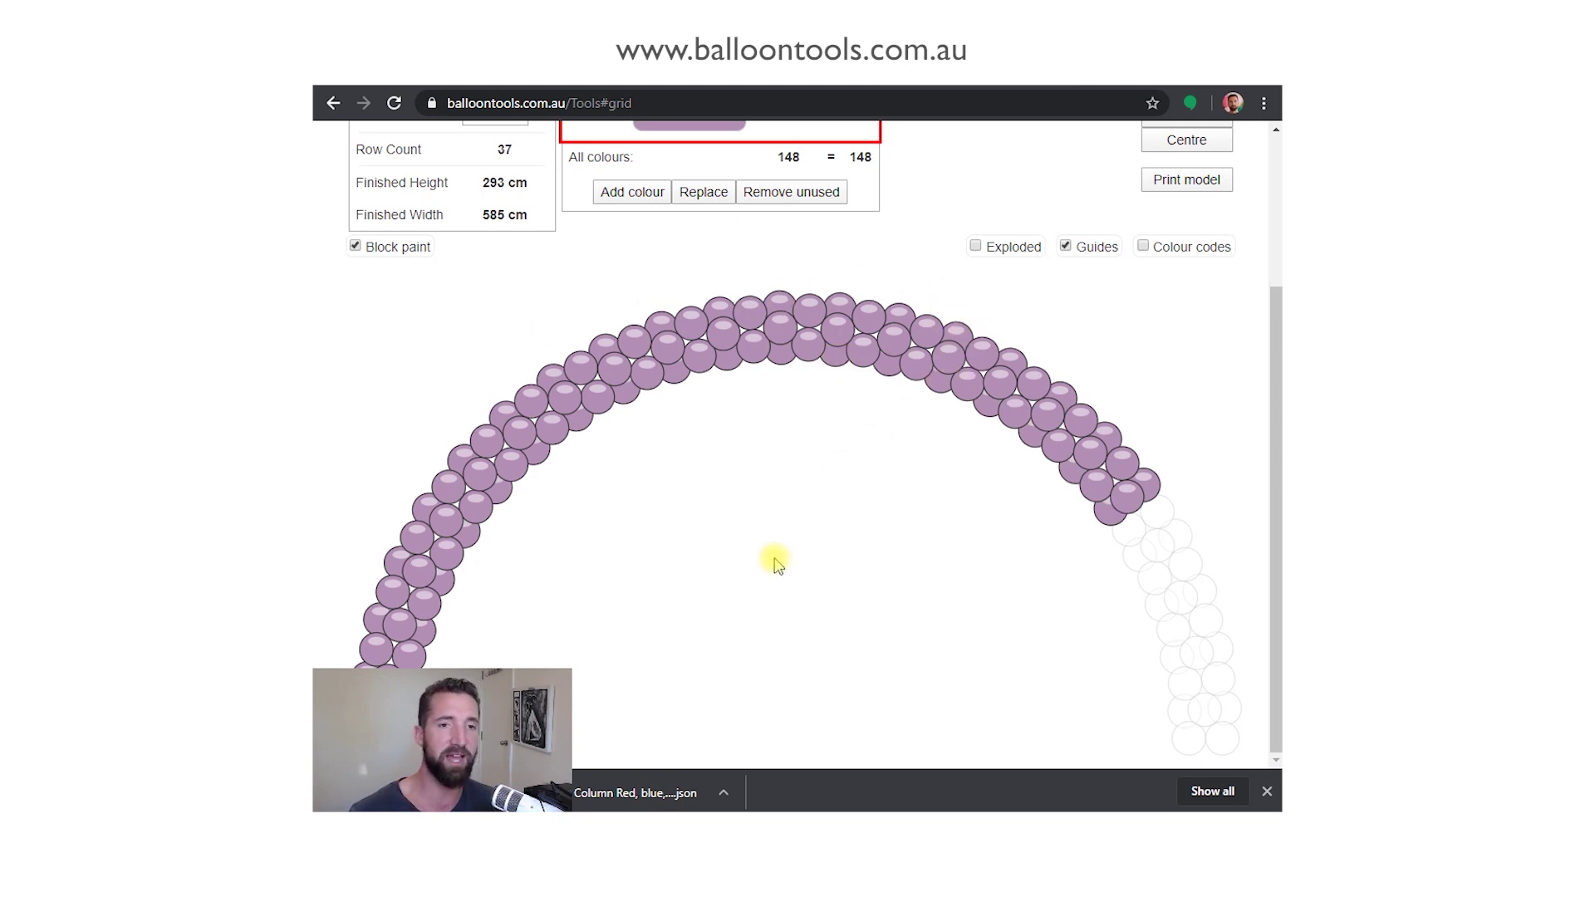
pyautogui.scroll(2, 1163, 274)
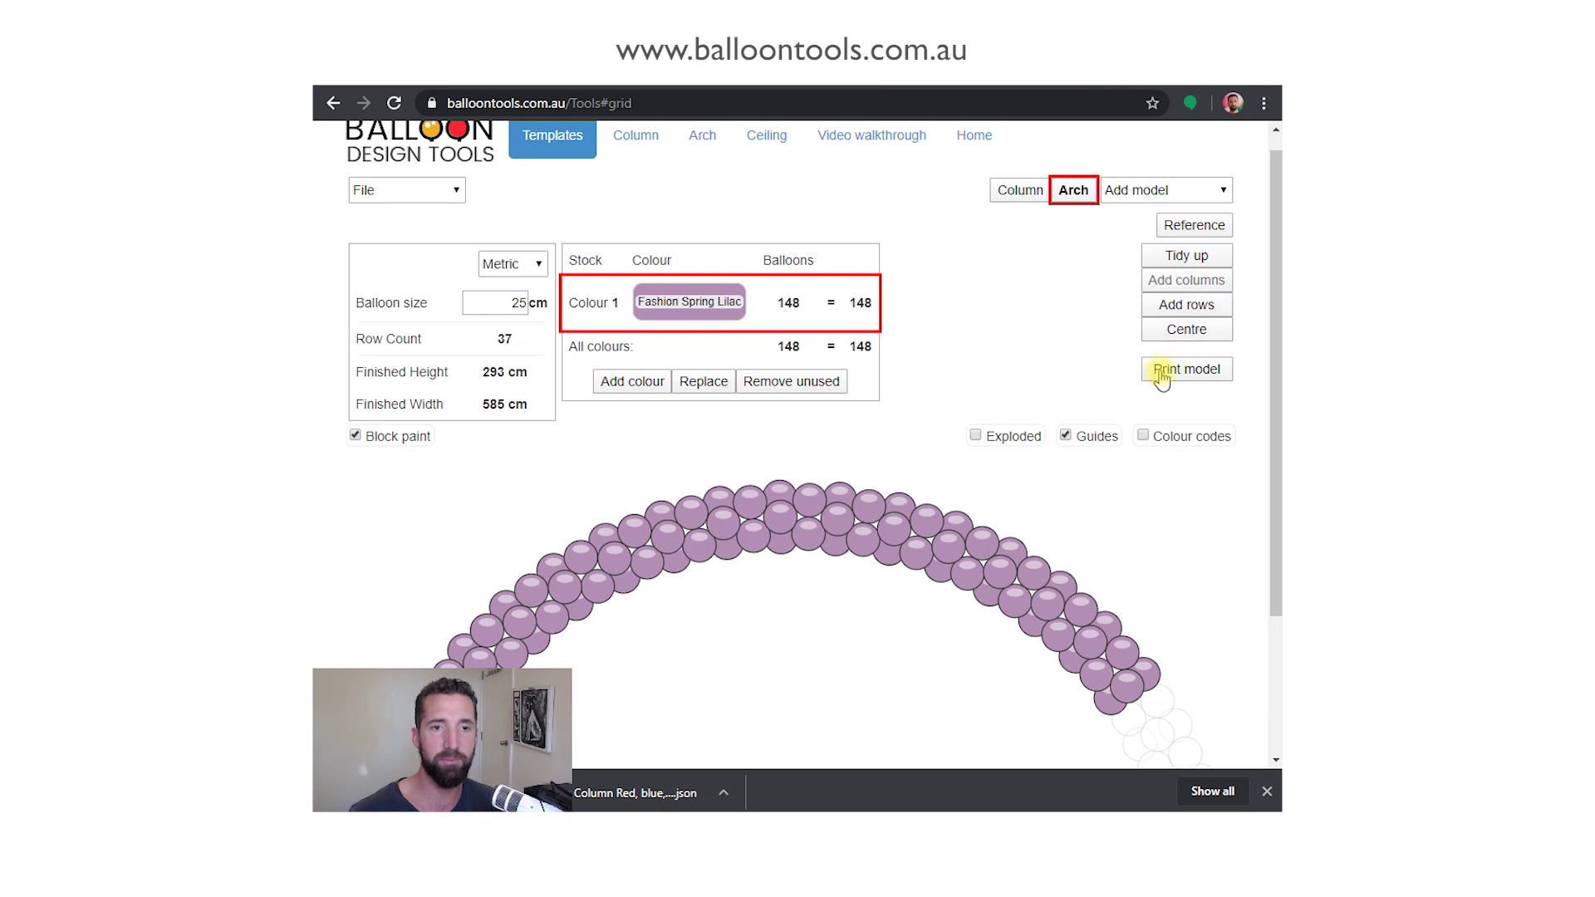
# Step: Extend the lilac to 41 rows (164 balloons), switching units to inches and back to centimetres
pyautogui.scroll(-2, 1161, 378)
pyautogui.scroll(2, 1160, 651)
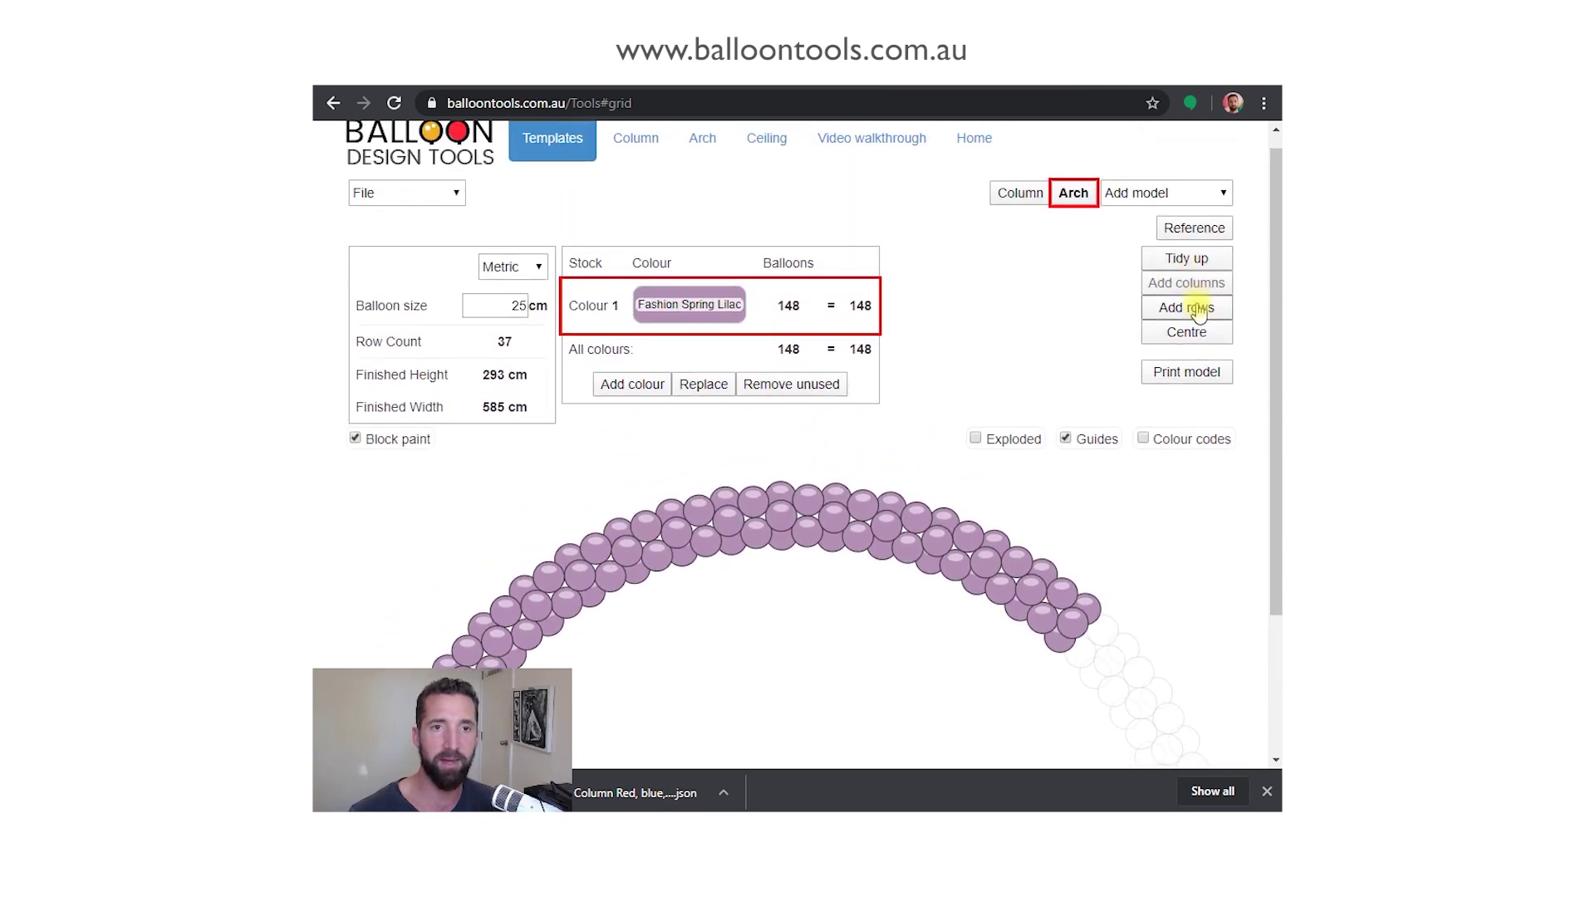
pyautogui.scroll(-2, 914, 510)
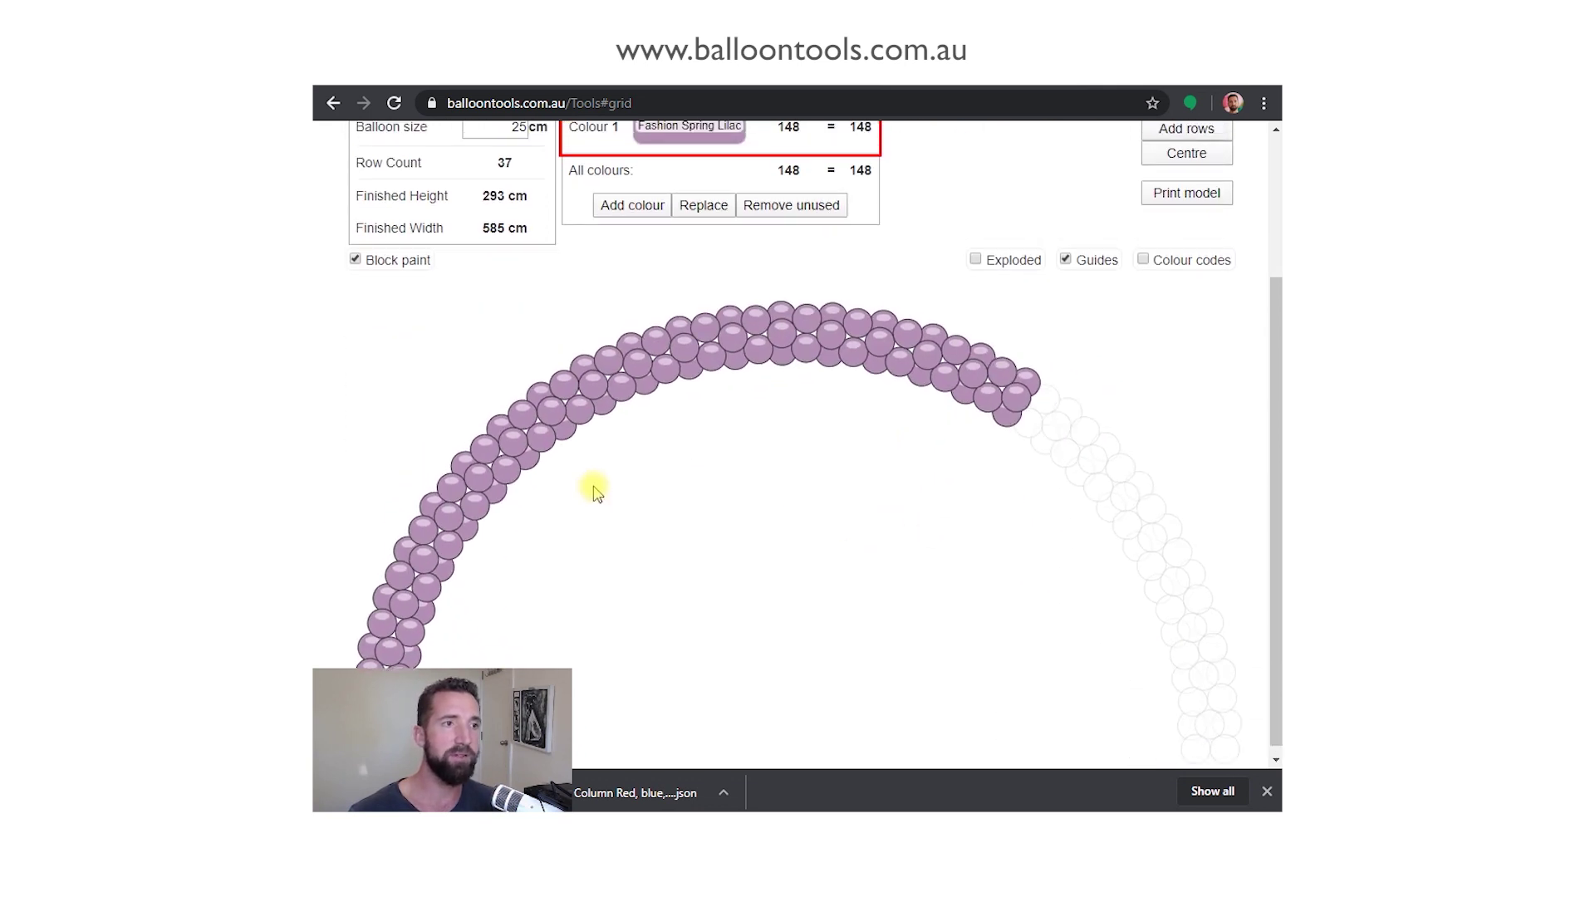
pyautogui.scroll(1, 593, 490)
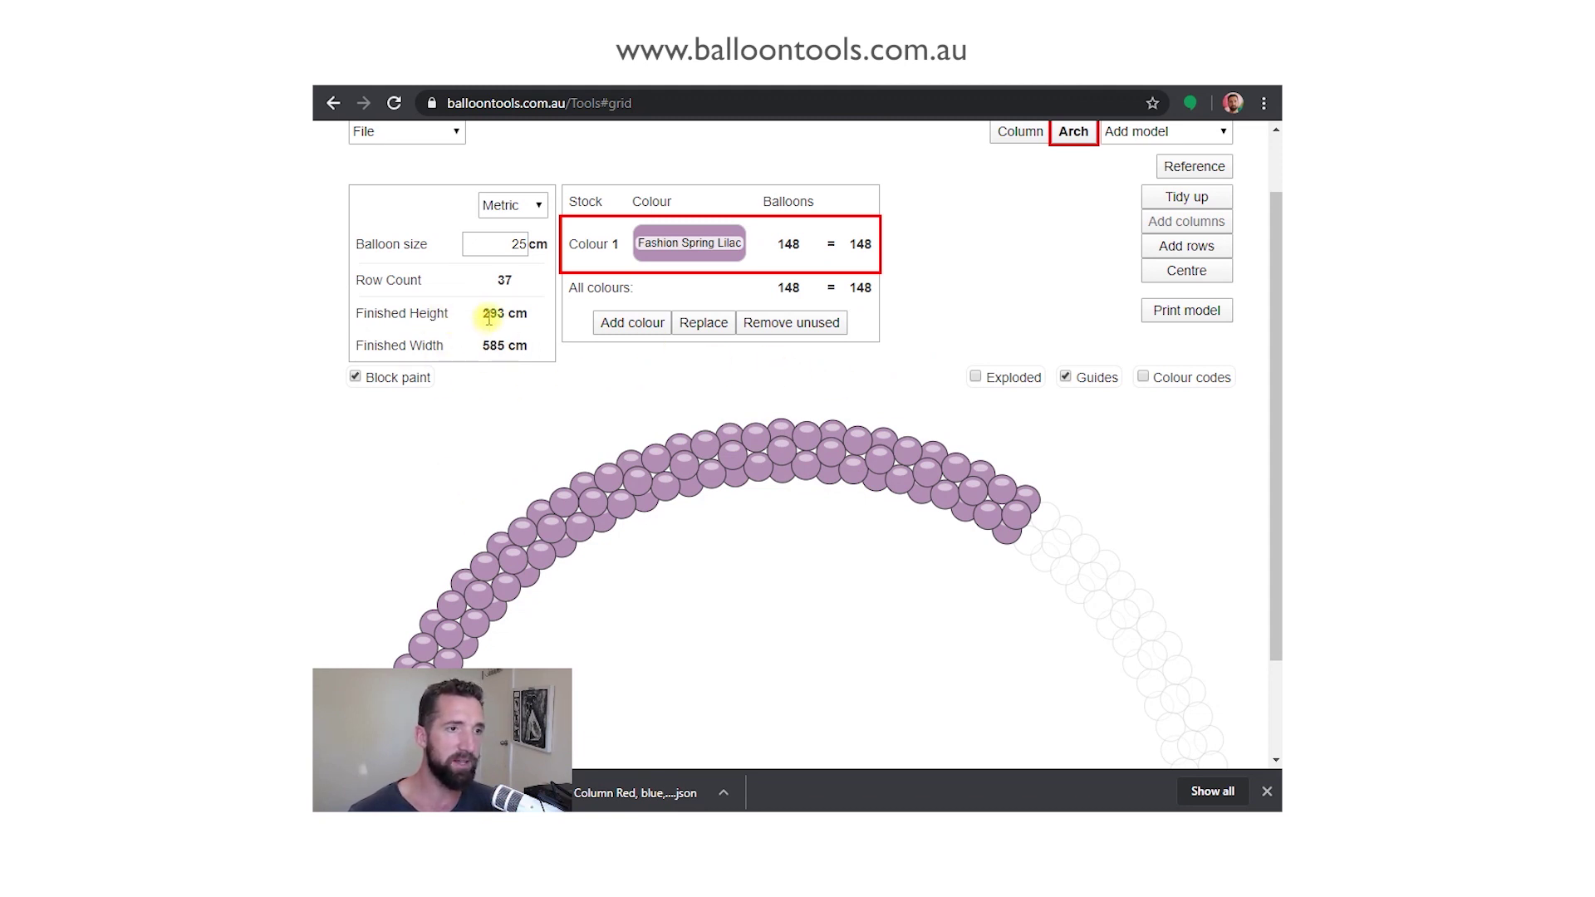
pyautogui.click(508, 207)
pyautogui.click(508, 226)
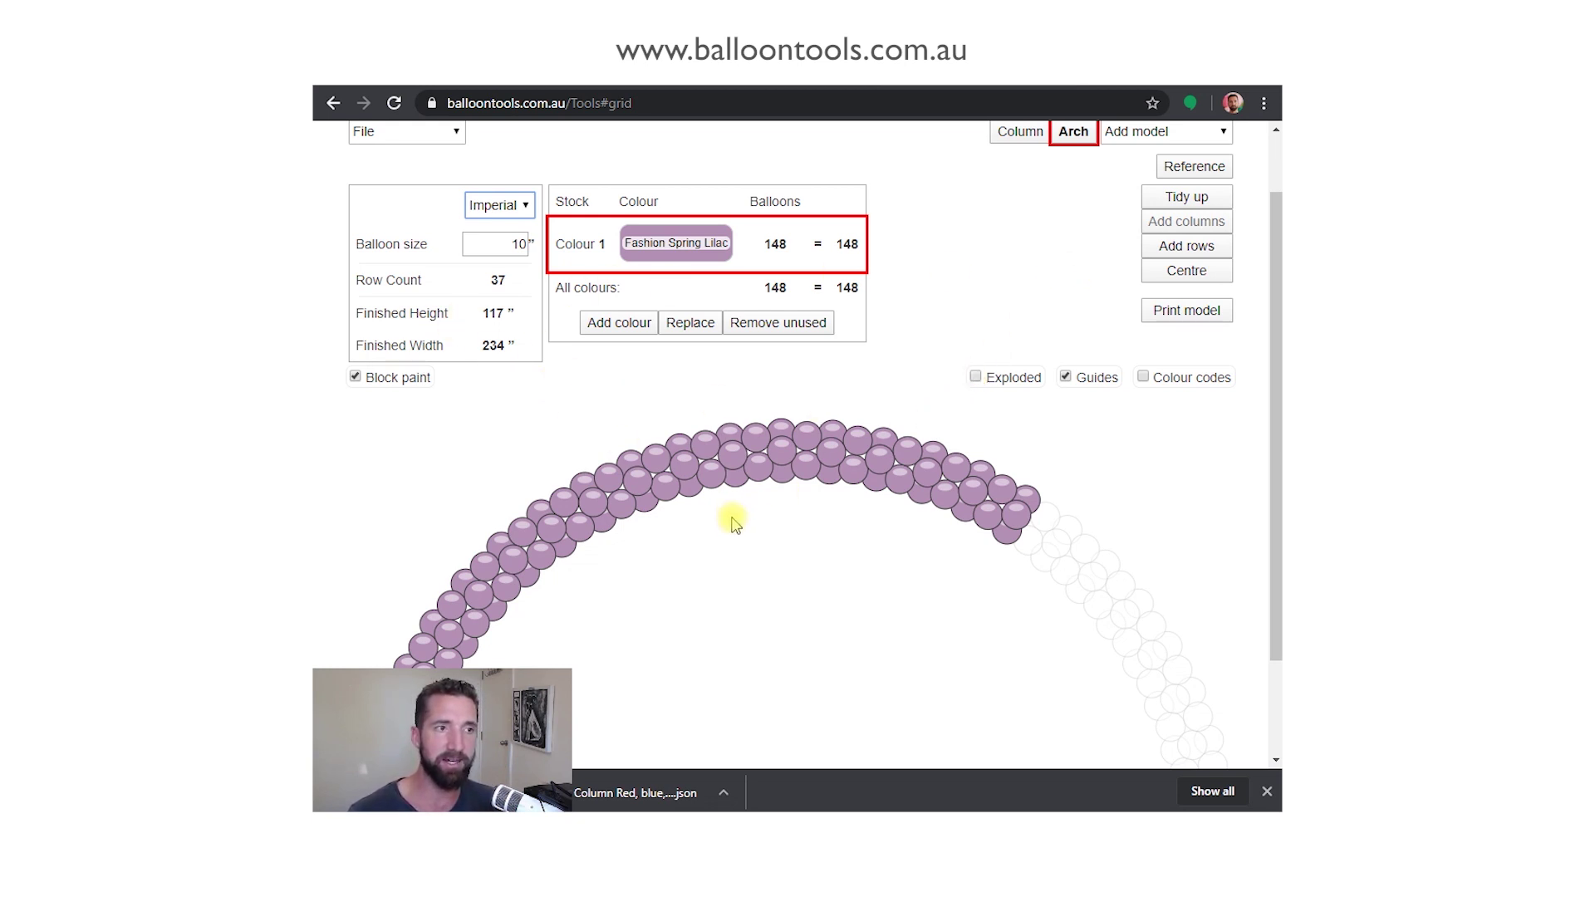
pyautogui.scroll(-2, 937, 530)
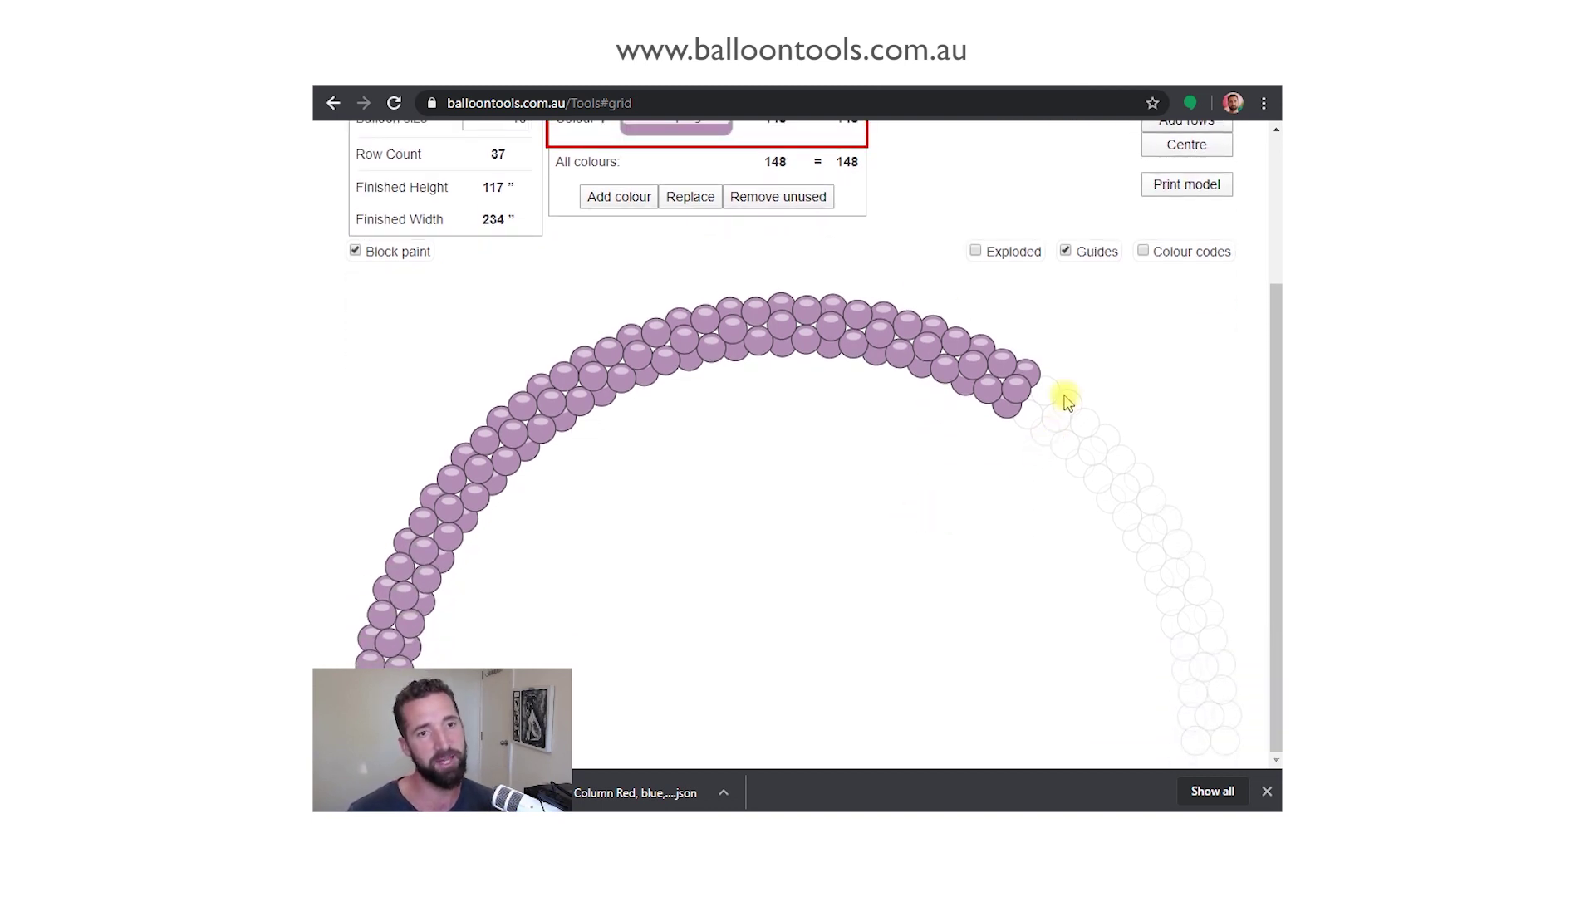
pyautogui.moveTo(1048, 388)
pyautogui.mouseDown()
pyautogui.moveTo(1094, 457)
pyautogui.moveTo(1121, 435)
pyautogui.moveTo(1068, 413)
pyautogui.mouseUp()
pyautogui.scroll(3, 790, 488)
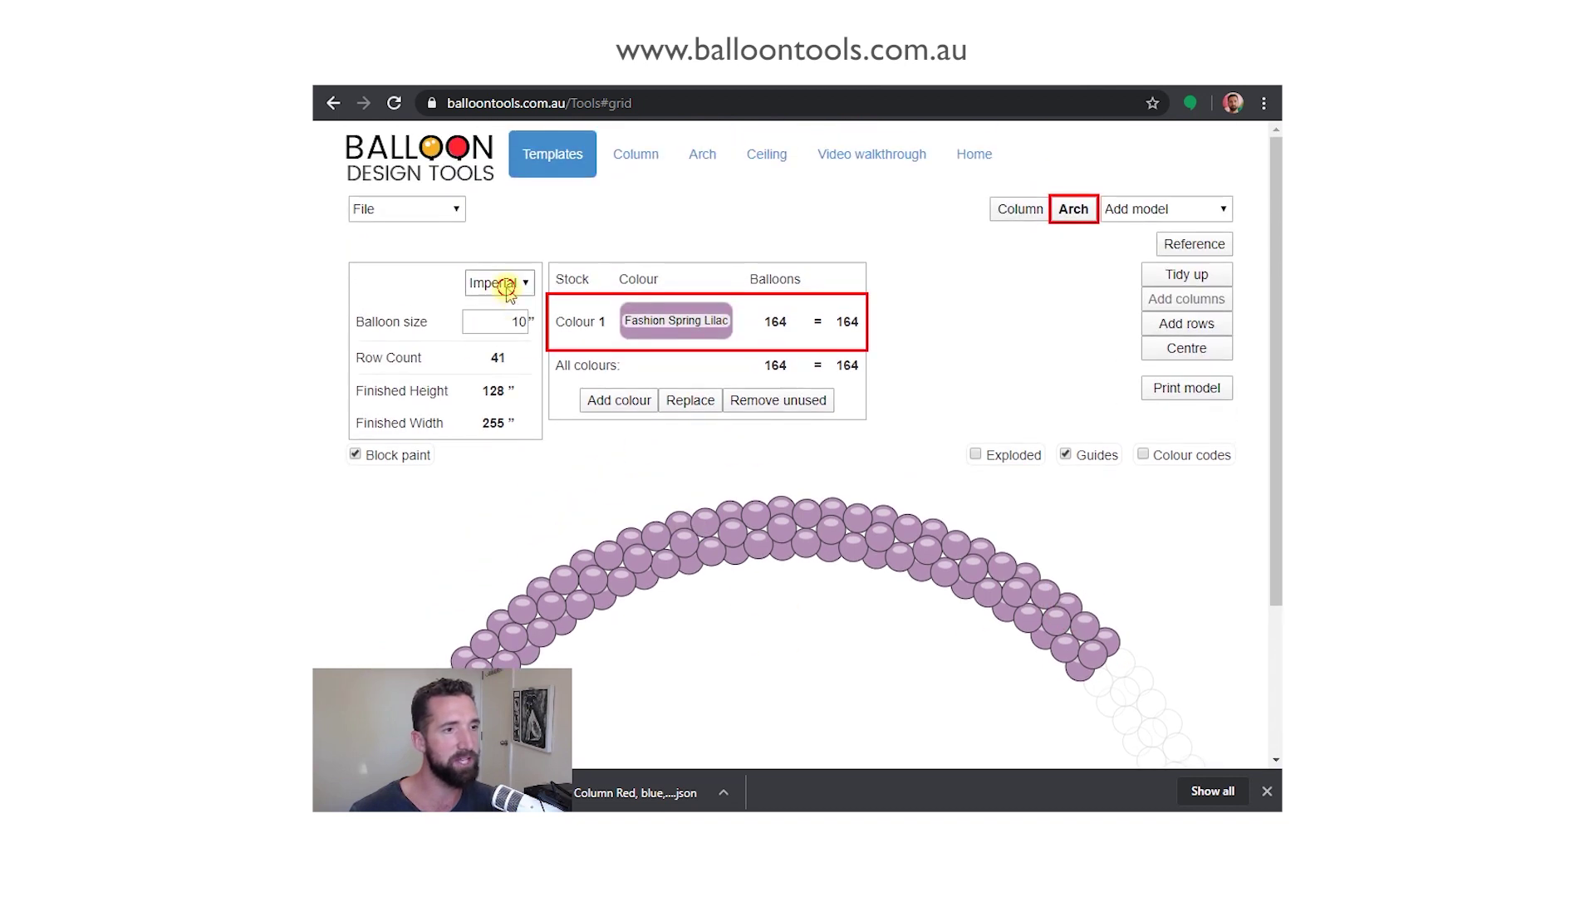
pyautogui.click(507, 286)
pyautogui.click(507, 334)
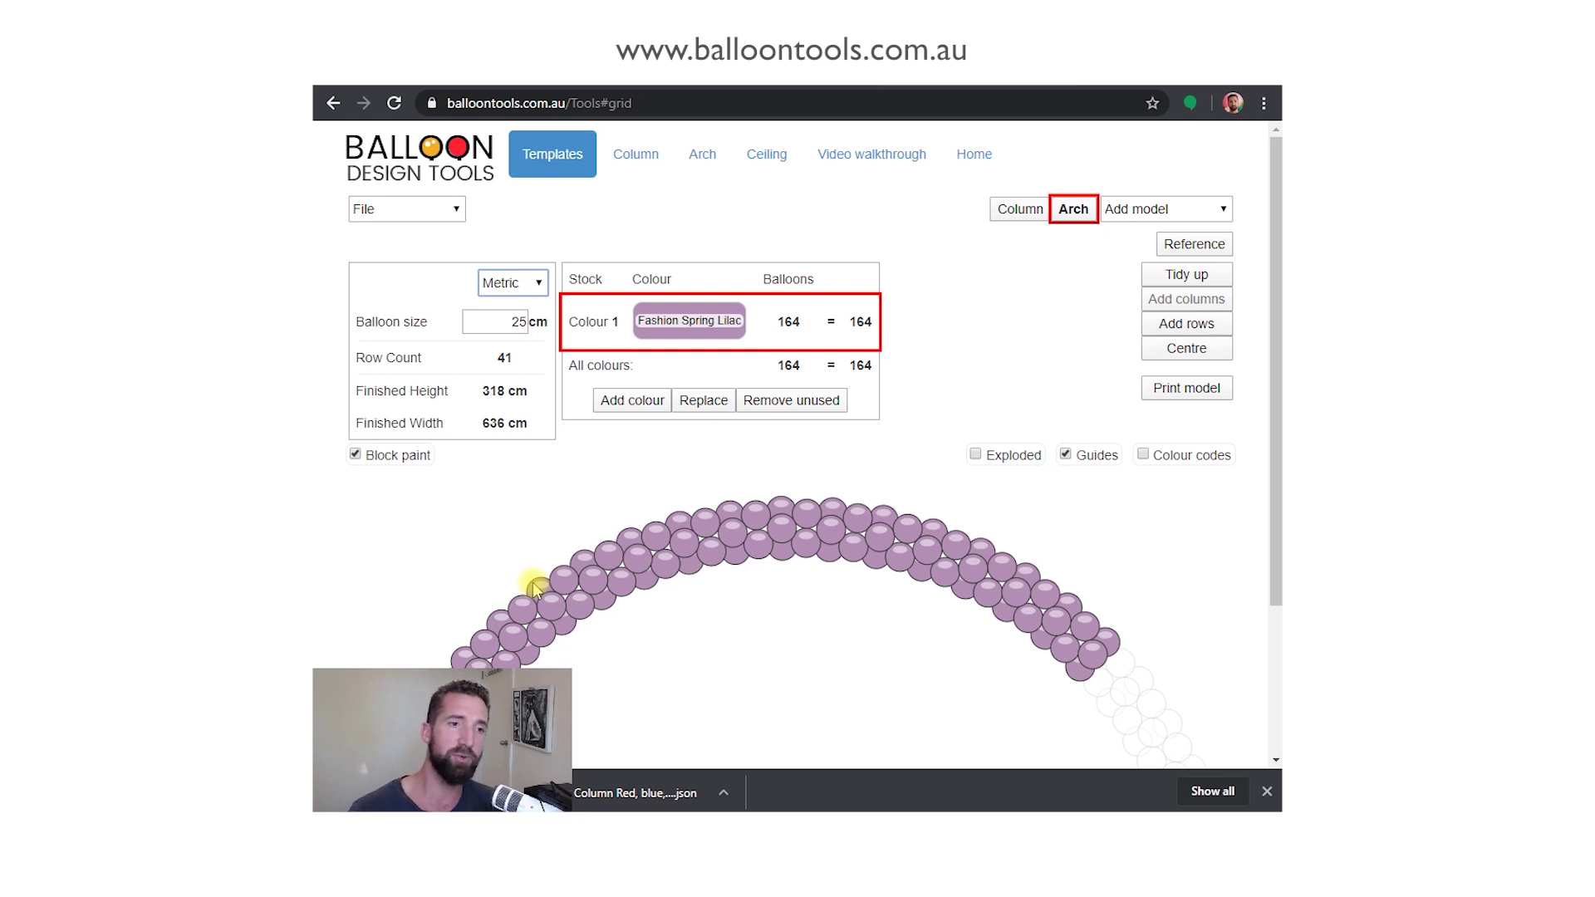
# Step: Erase the arch's right side down to 104 balloons and add Standard Dark Blue as a second colour
pyautogui.click(1107, 649)
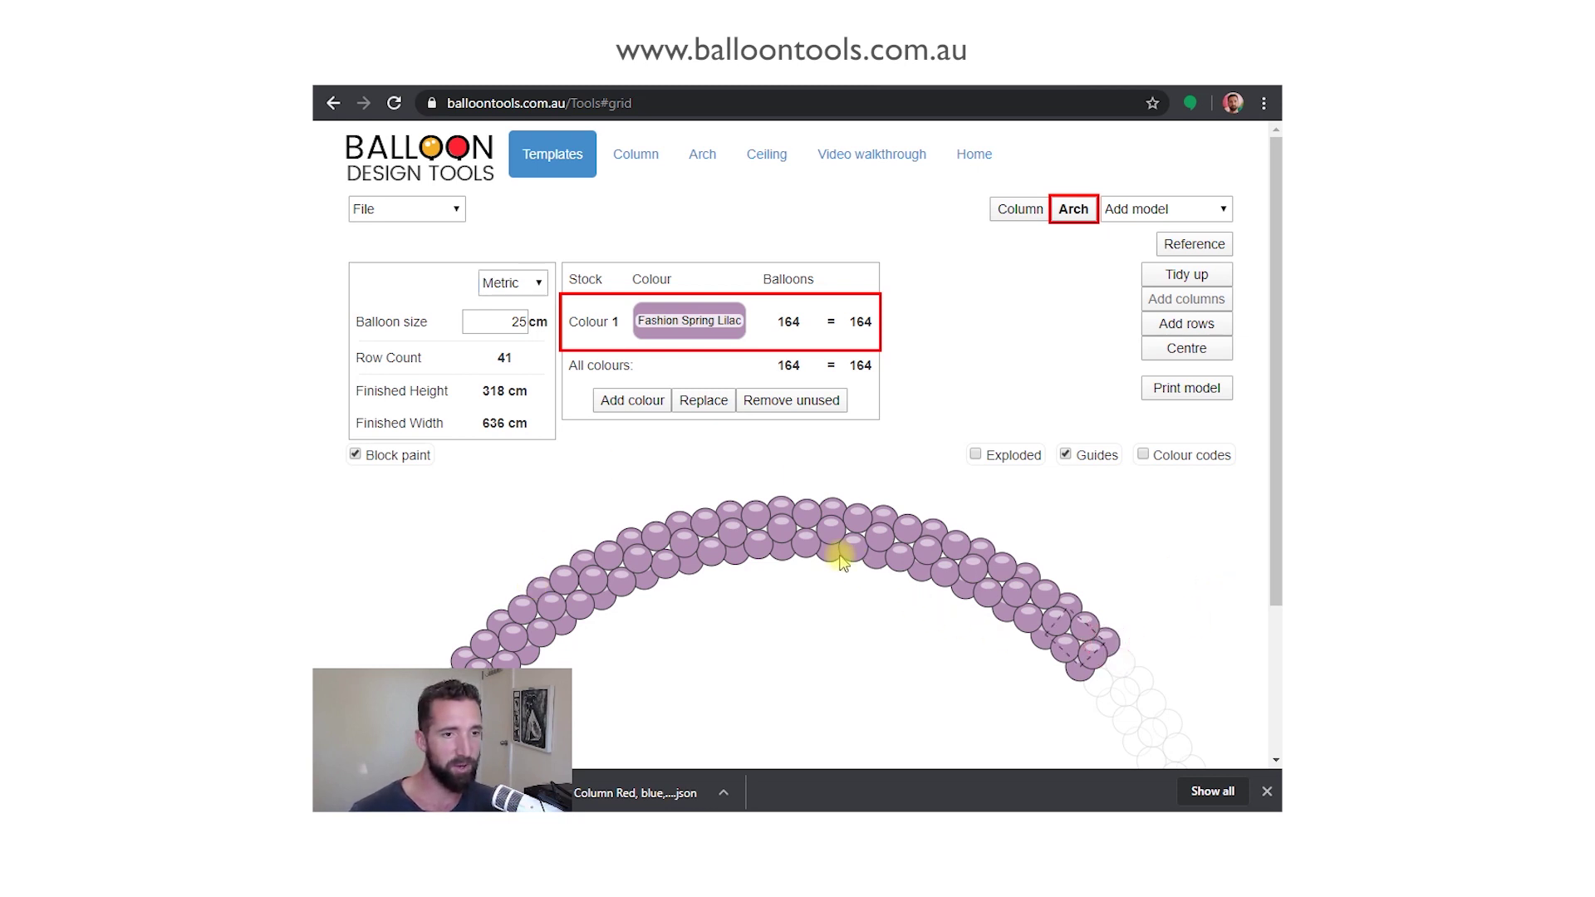
pyautogui.moveTo(833, 552); pyautogui.dragTo(768, 536)
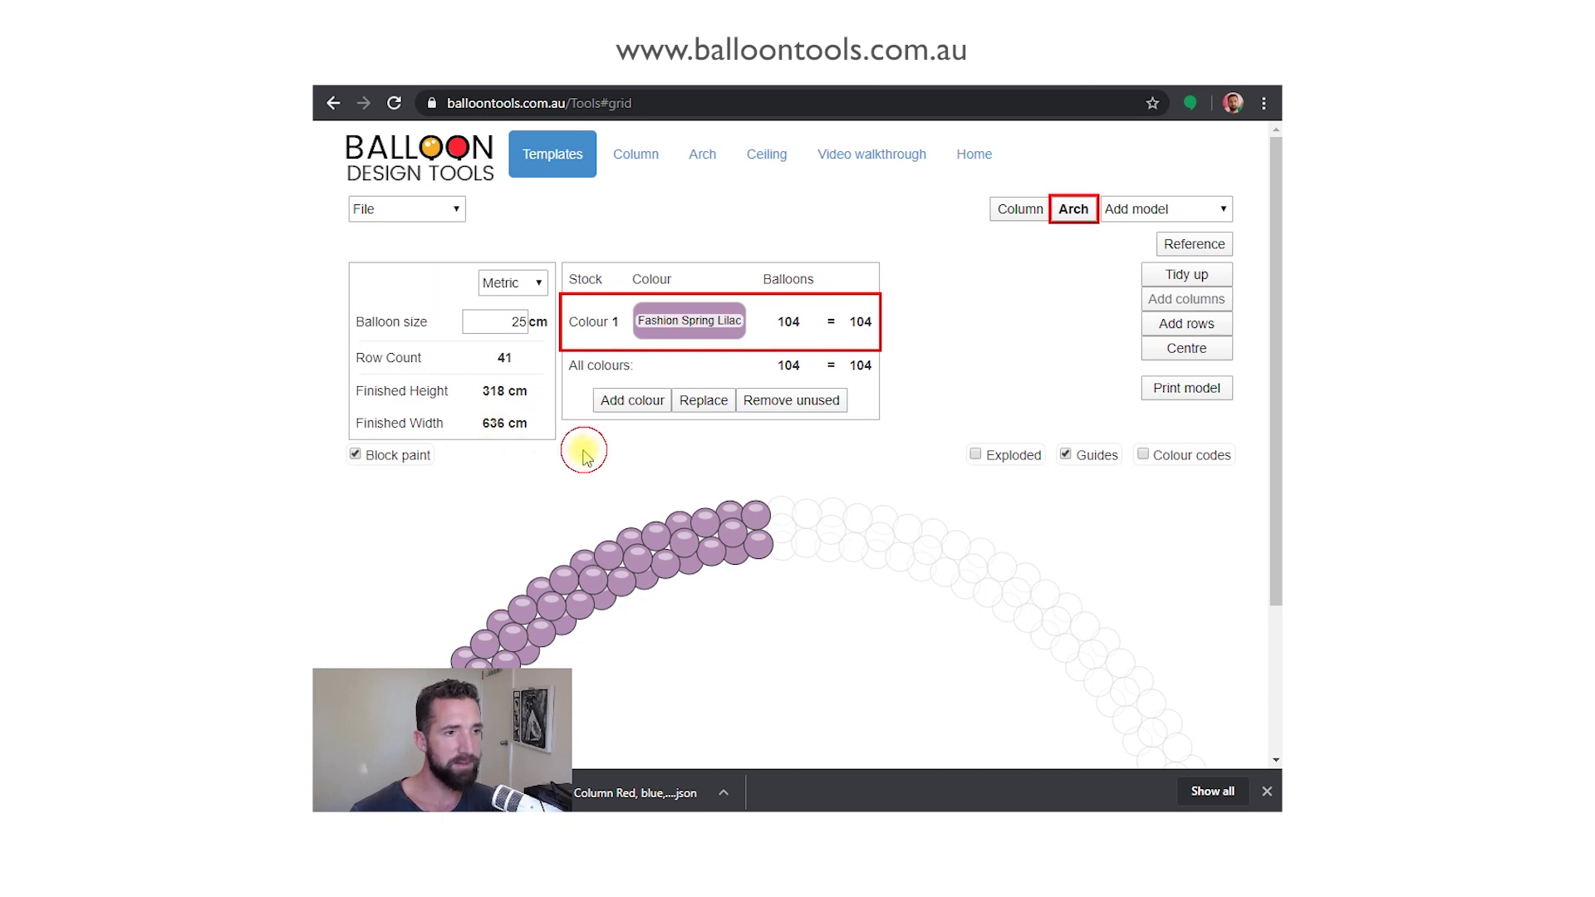
pyautogui.click(619, 413)
pyautogui.click(656, 465)
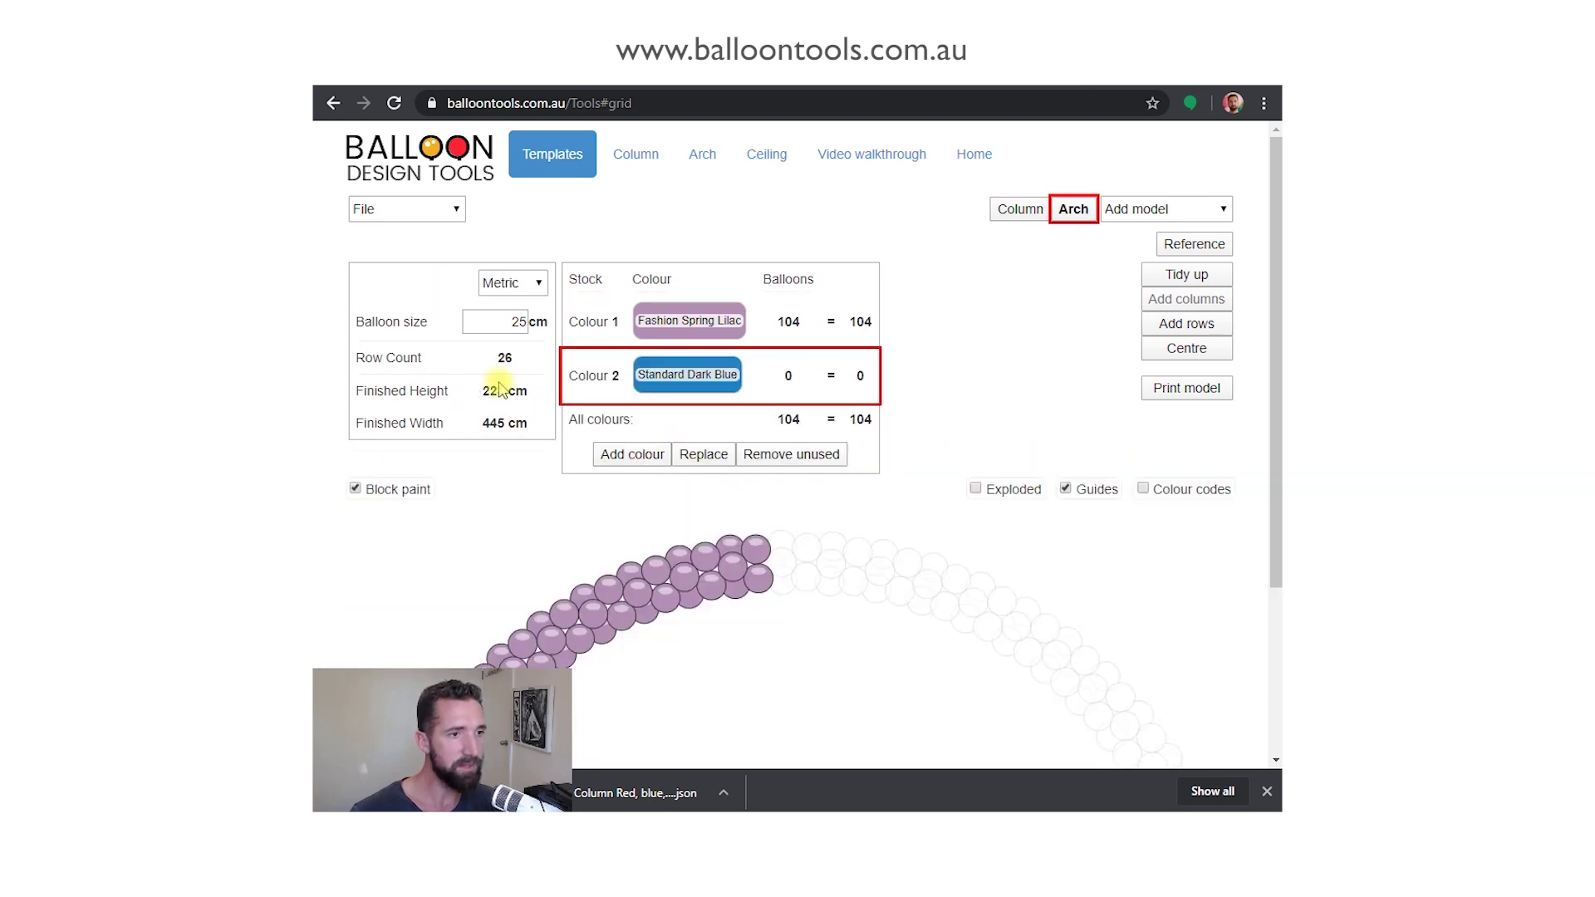
# Step: Repaint the arch in Fashion Spring Lilac up to 35 rows, 140 balloons
pyautogui.click(679, 326)
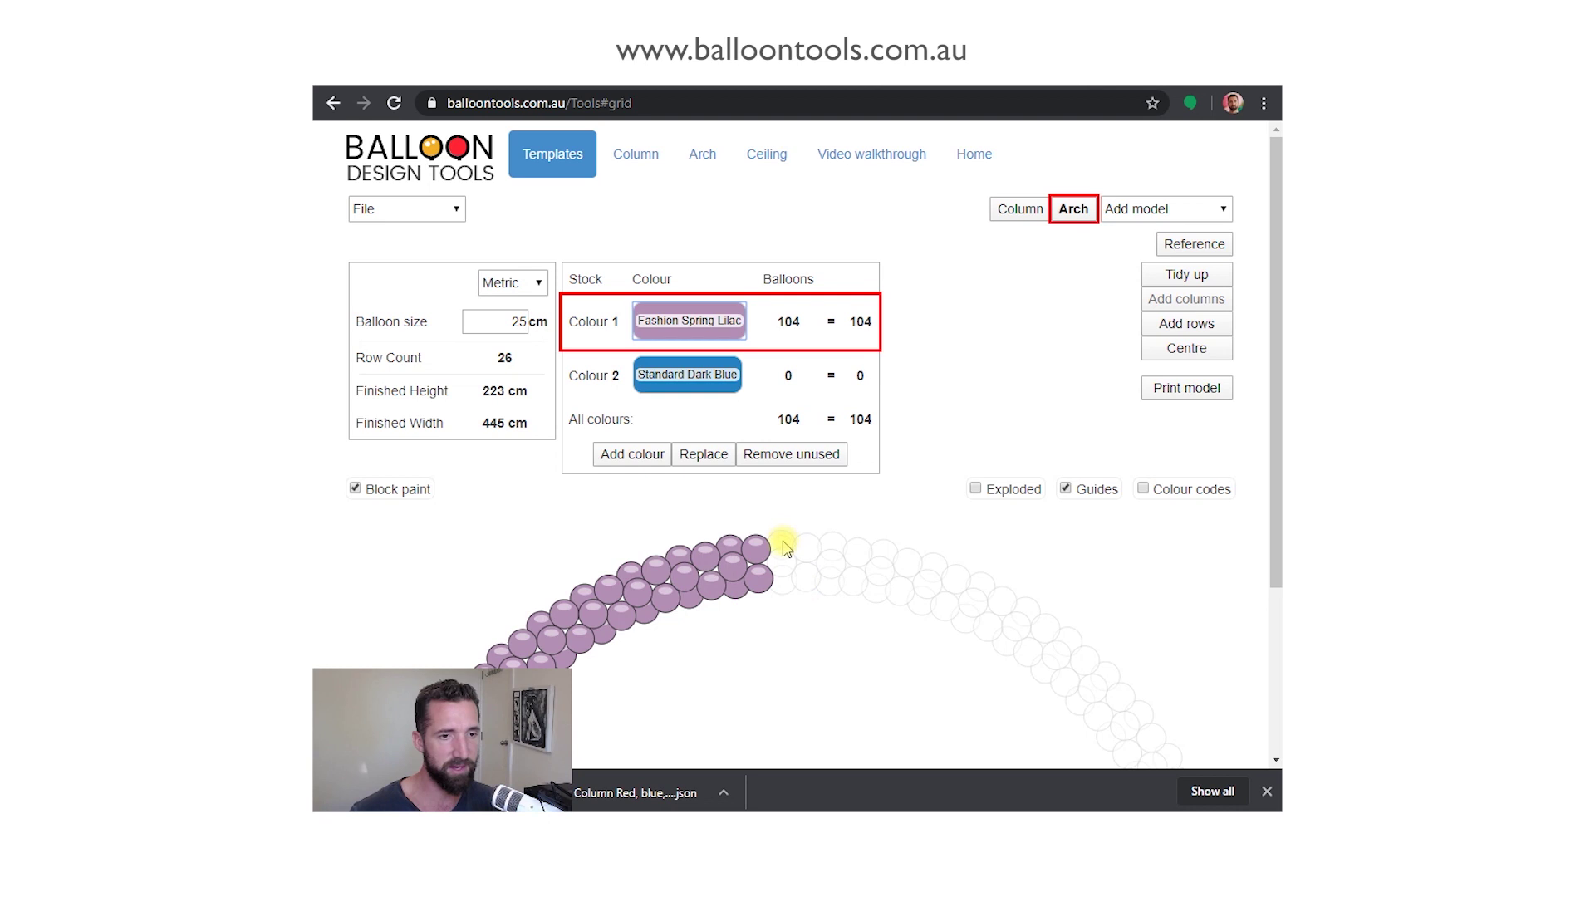
pyautogui.moveTo(782, 541); pyautogui.dragTo(876, 605)
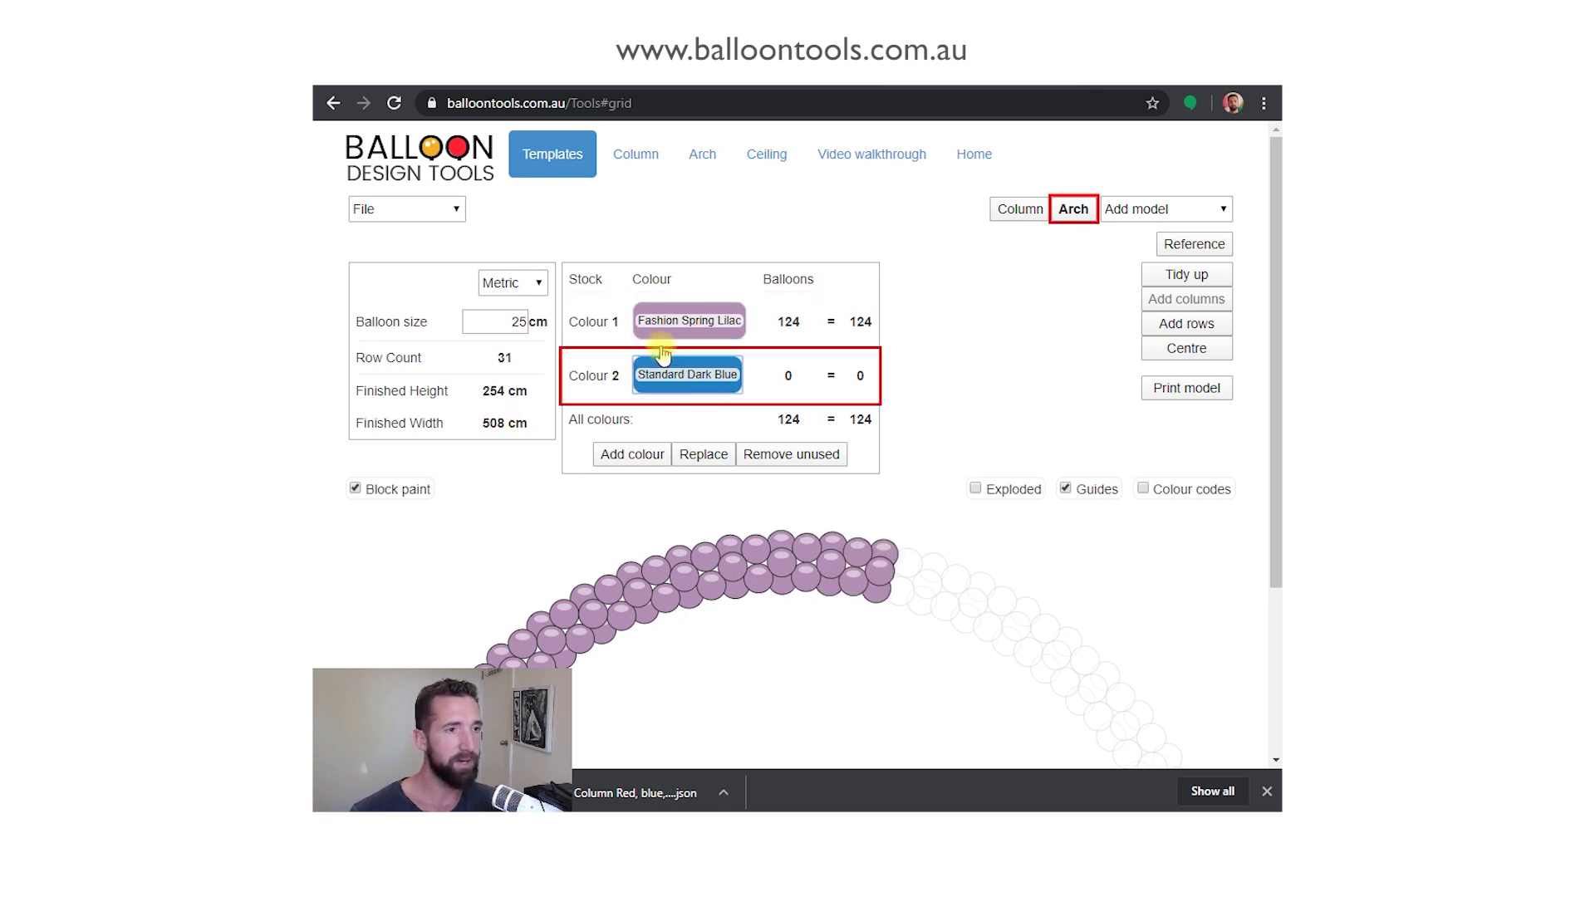
pyautogui.click(662, 324)
pyautogui.click(669, 365)
pyautogui.click(496, 320)
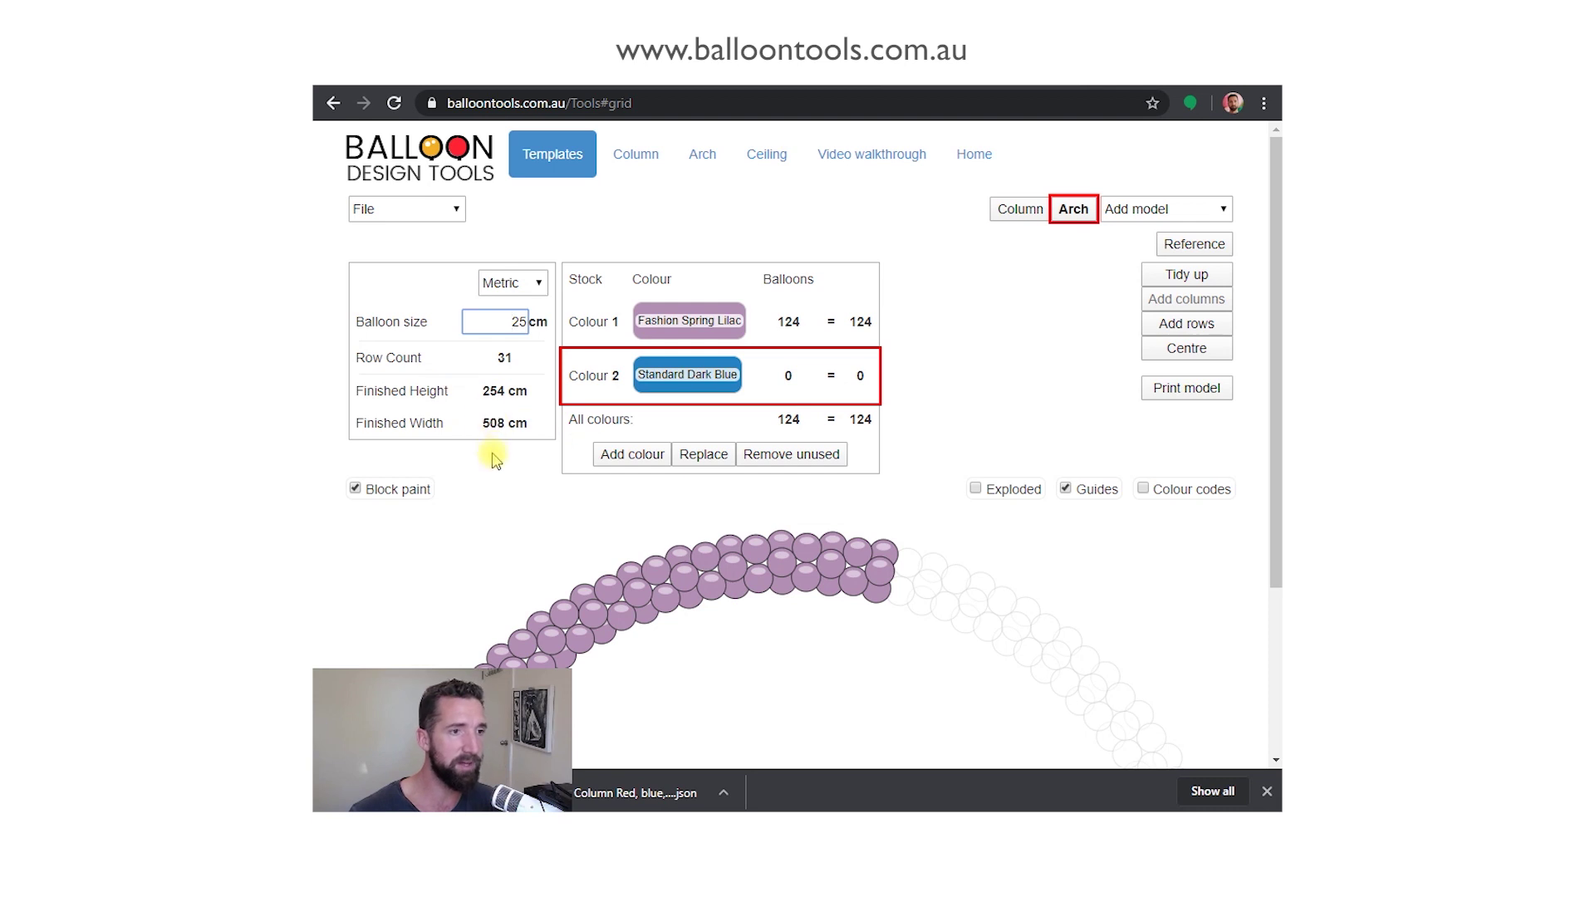
pyautogui.click(688, 324)
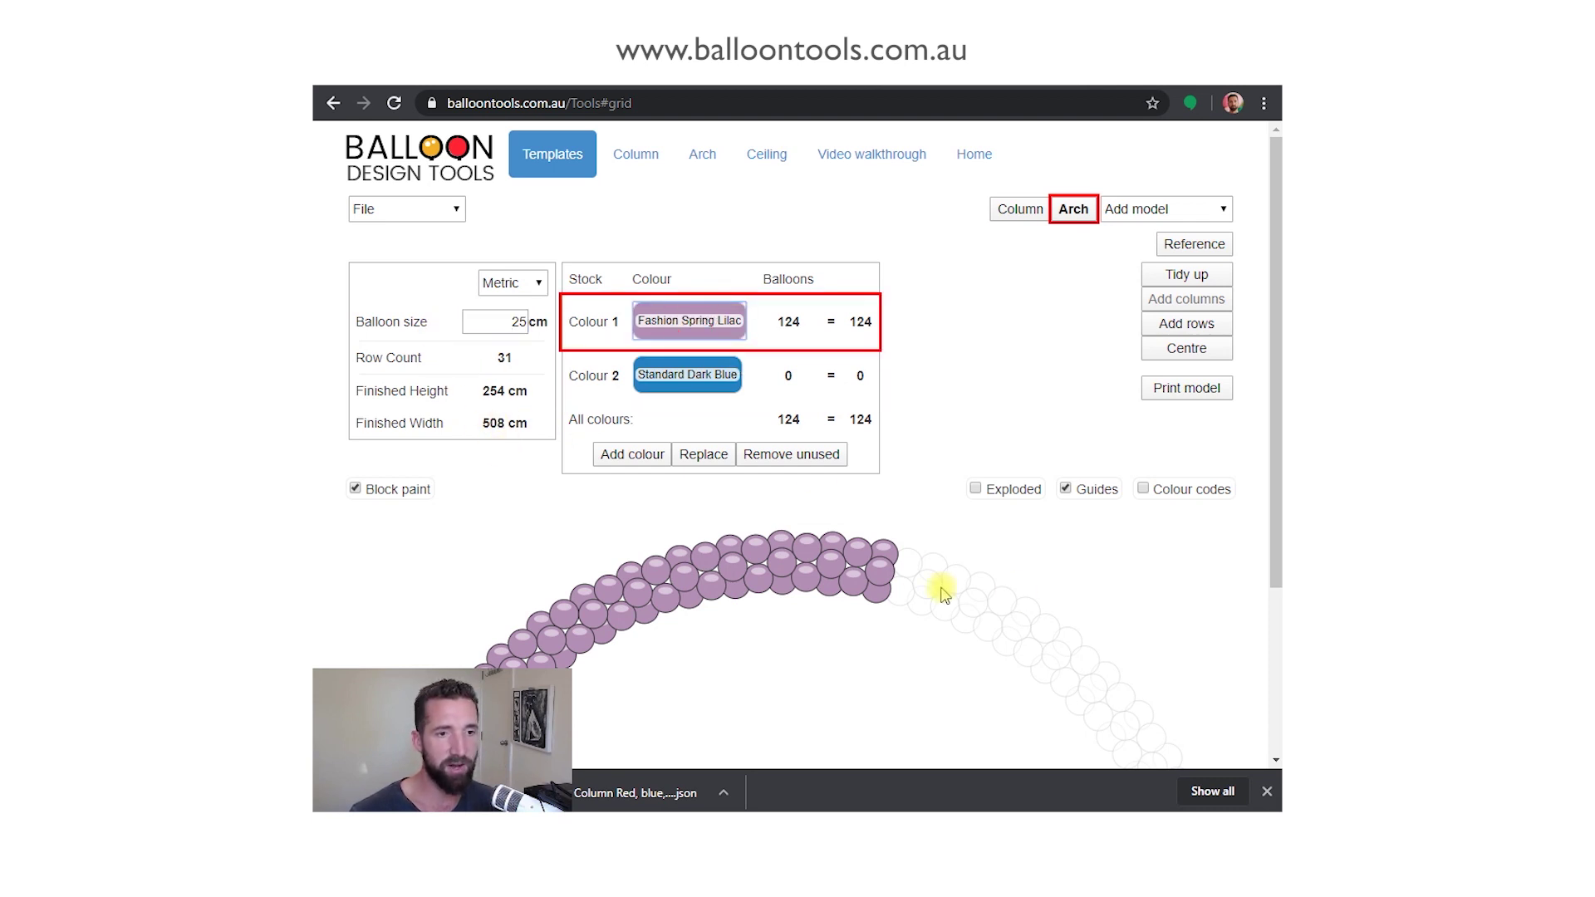
pyautogui.moveTo(983, 590)
pyautogui.mouseDown()
pyautogui.moveTo(897, 612)
pyautogui.moveTo(897, 598)
pyautogui.moveTo(917, 606)
pyautogui.mouseUp()
pyautogui.click(972, 625)
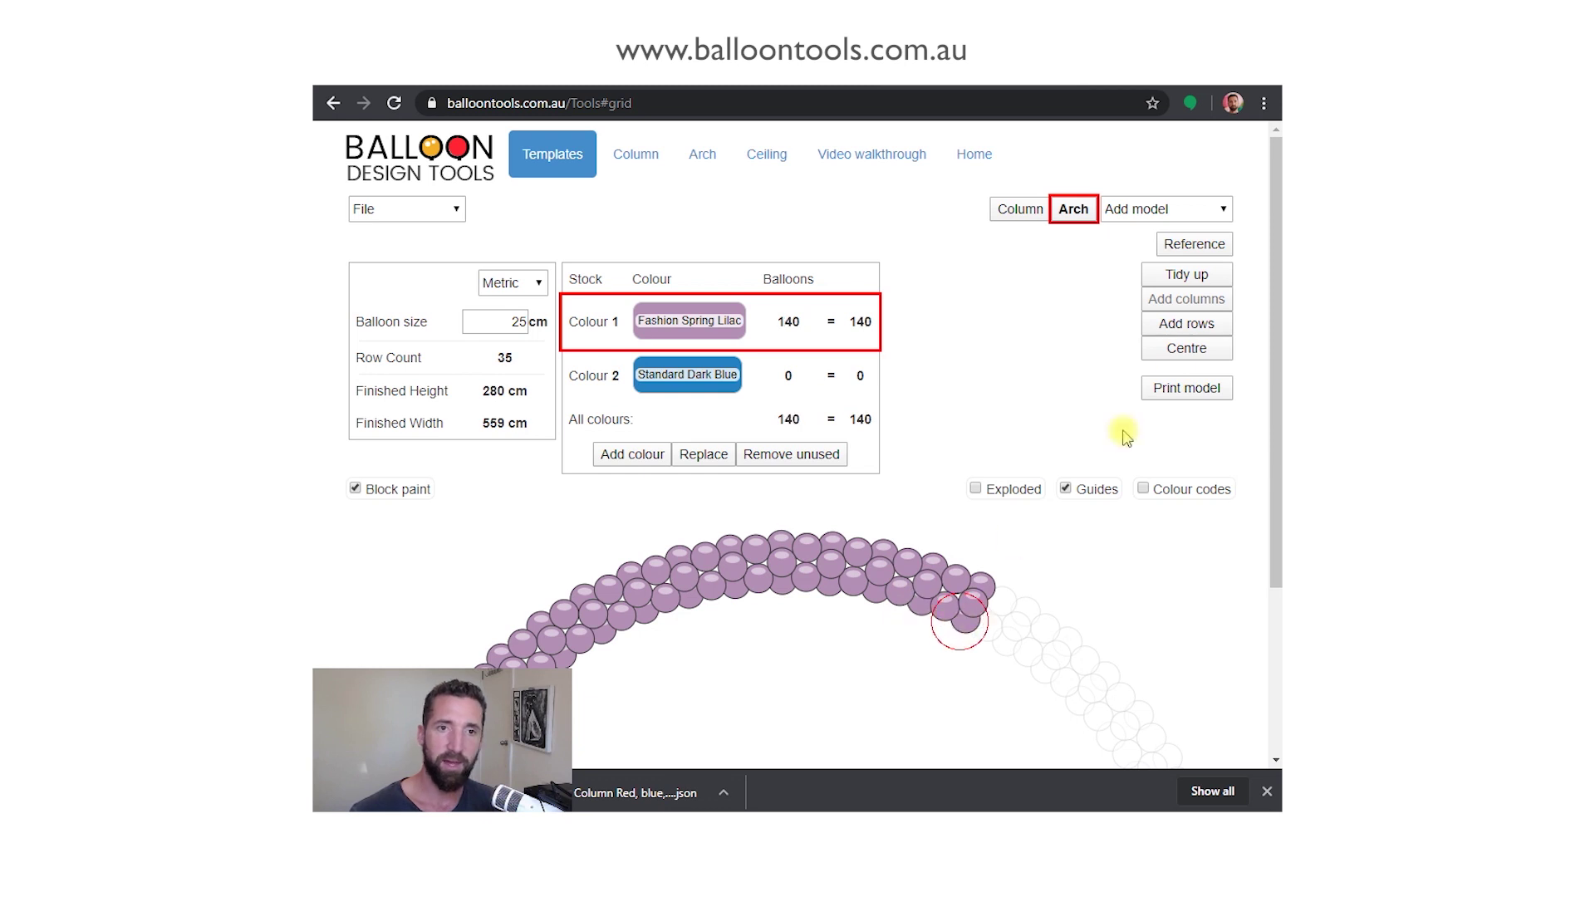
# Step: Tidy up the arch to remove the empty guide balloons, leaving 140 lilac balloons
pyautogui.click(1188, 276)
pyautogui.scroll(-3, 963, 477)
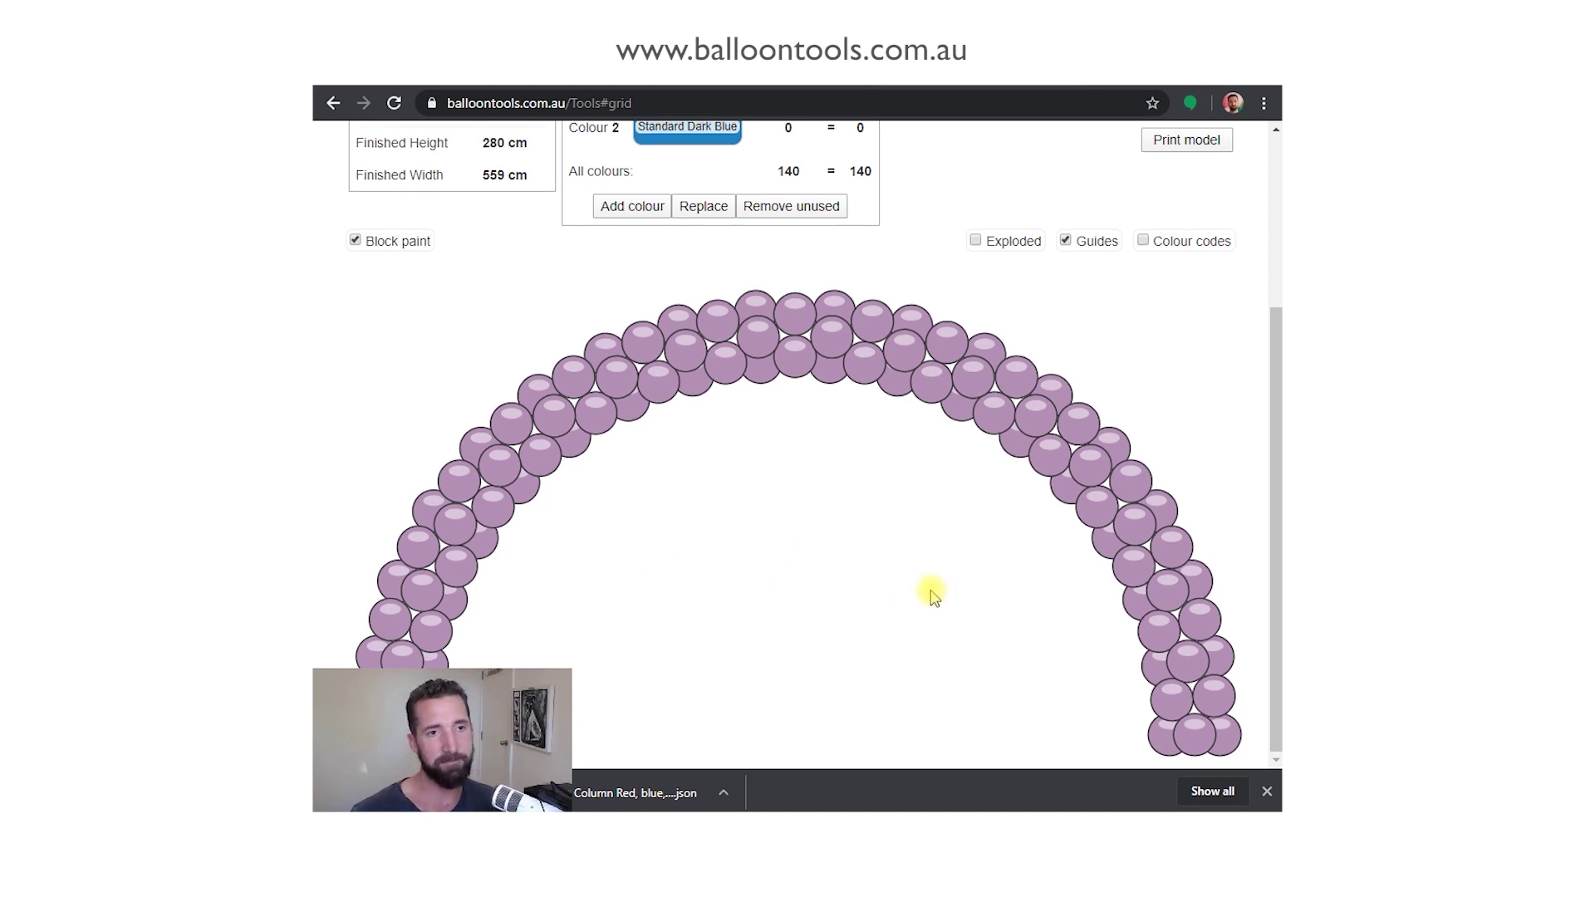
pyautogui.scroll(3, 929, 595)
pyautogui.scroll(-3, 918, 612)
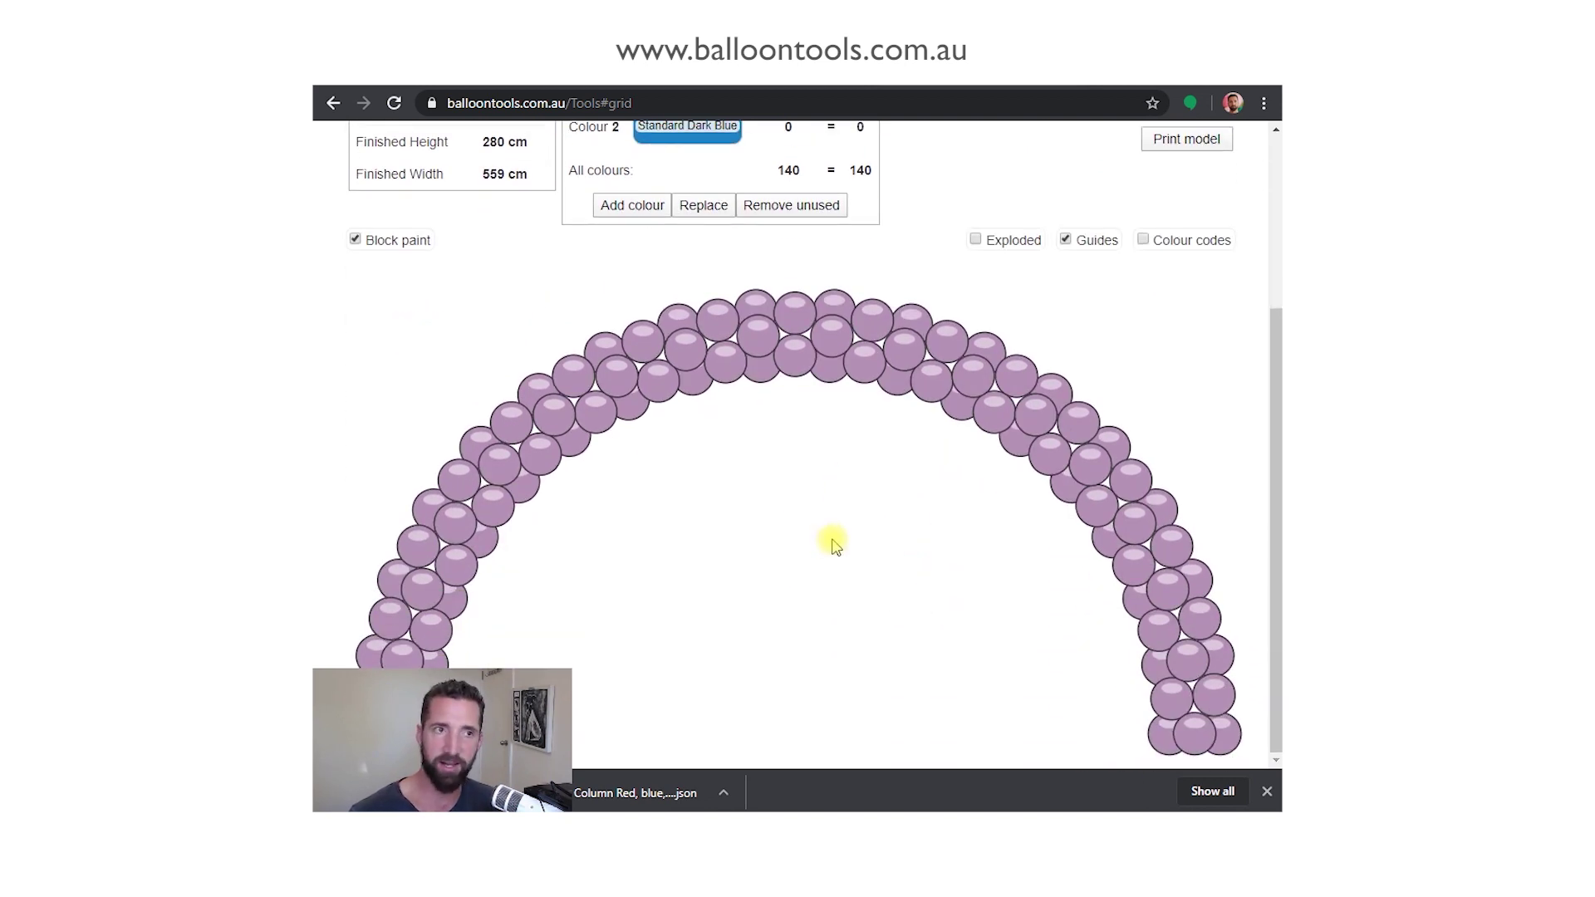
pyautogui.scroll(2, 835, 544)
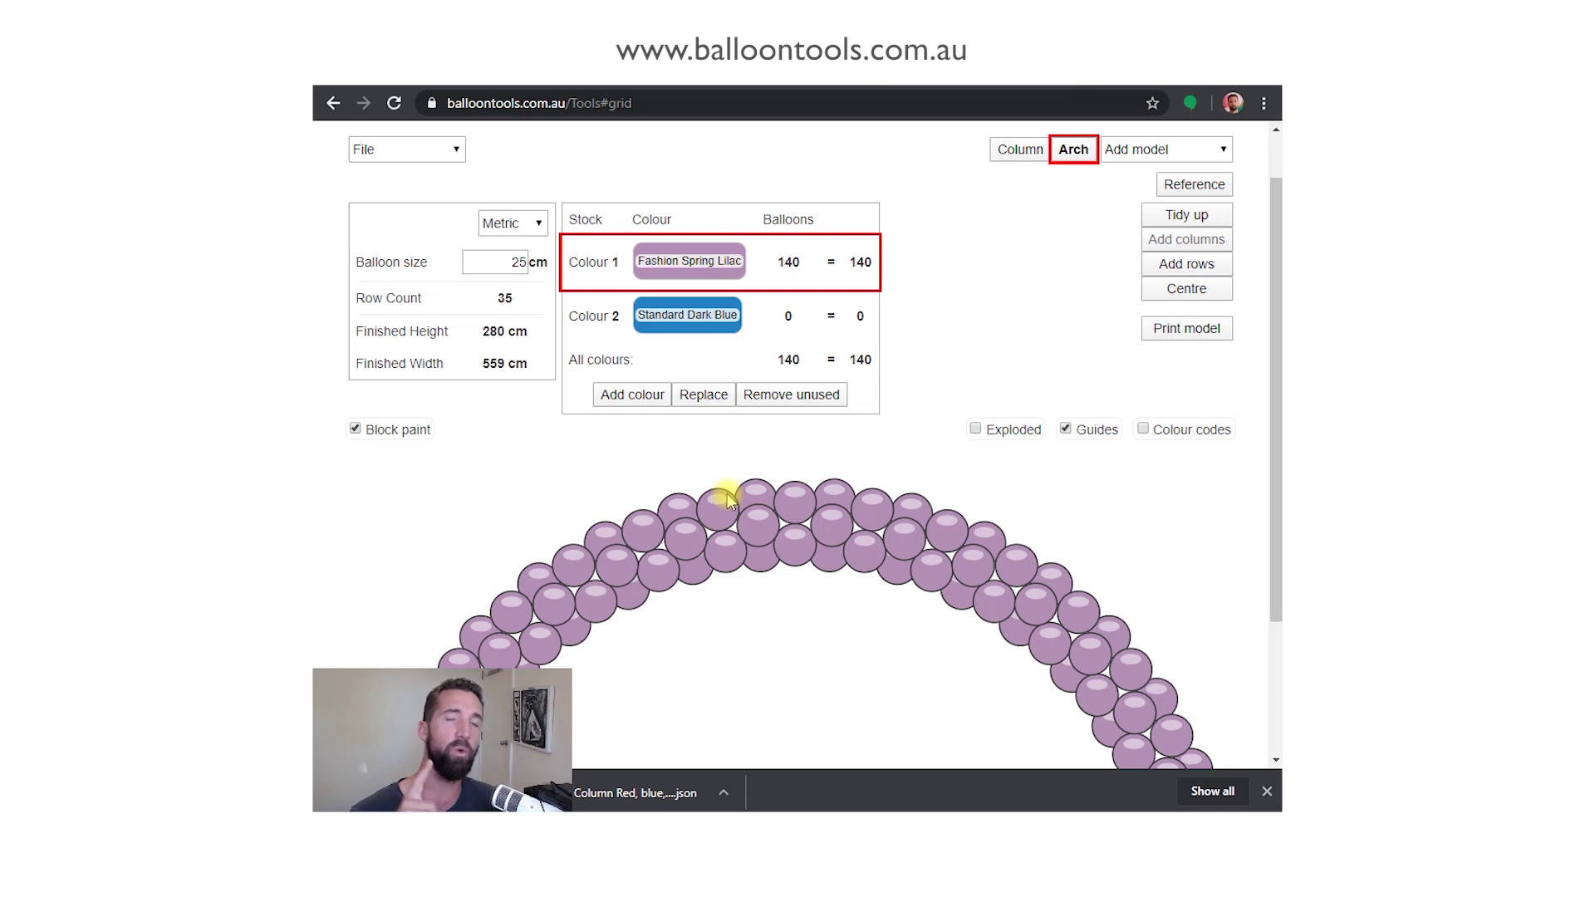
pyautogui.scroll(-1, 822, 291)
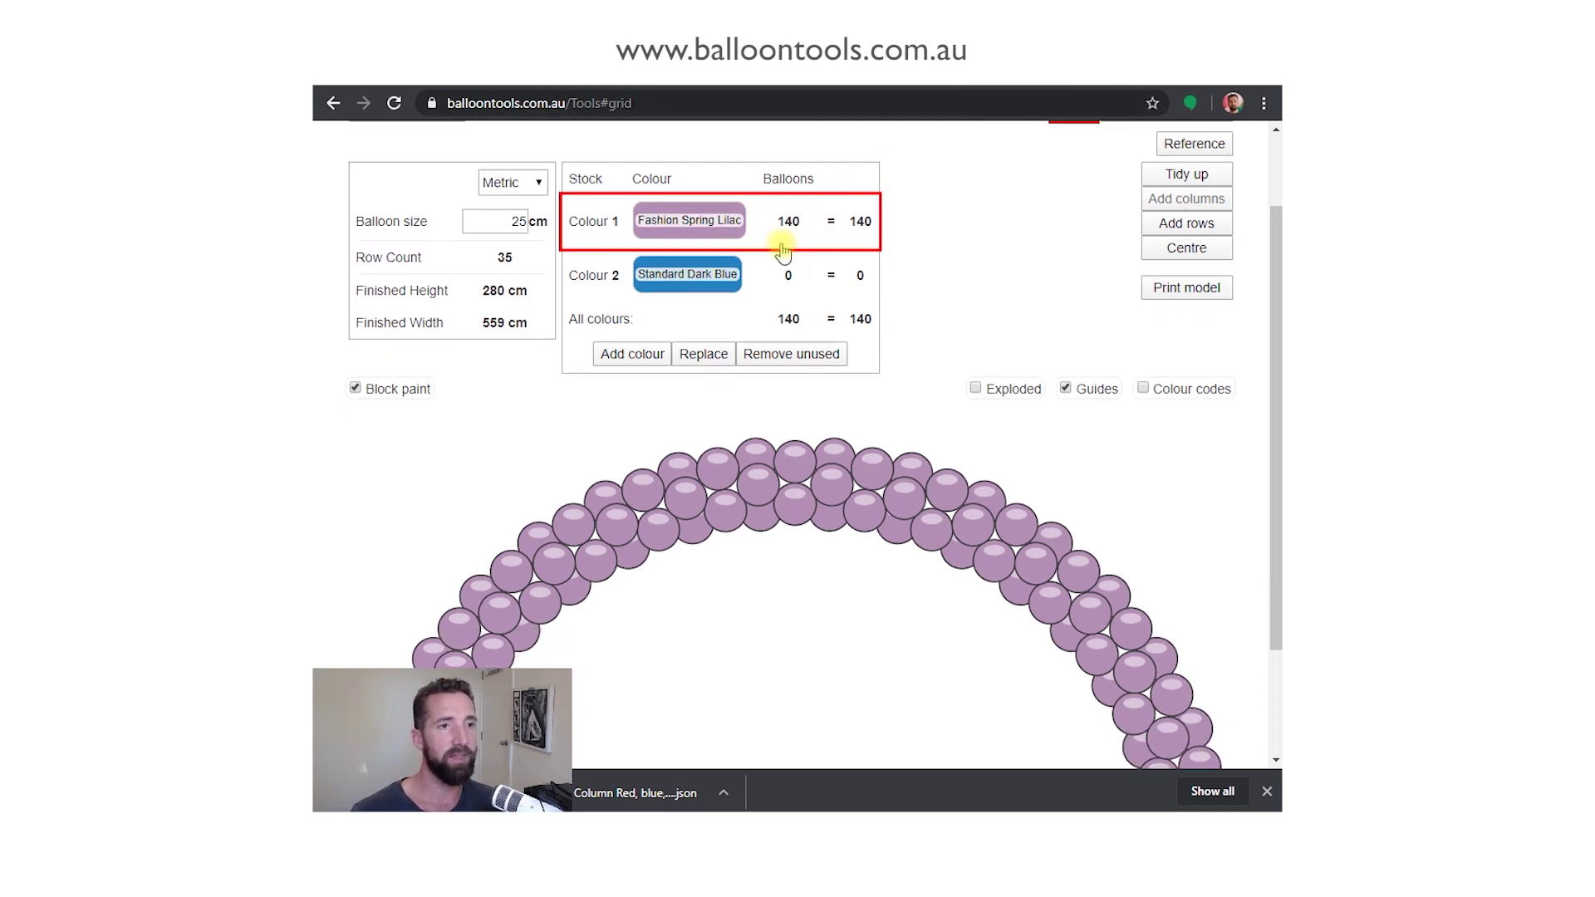
# Step: Add Standard Pink as a third balloon colour
pyautogui.click(689, 253)
pyautogui.click(645, 332)
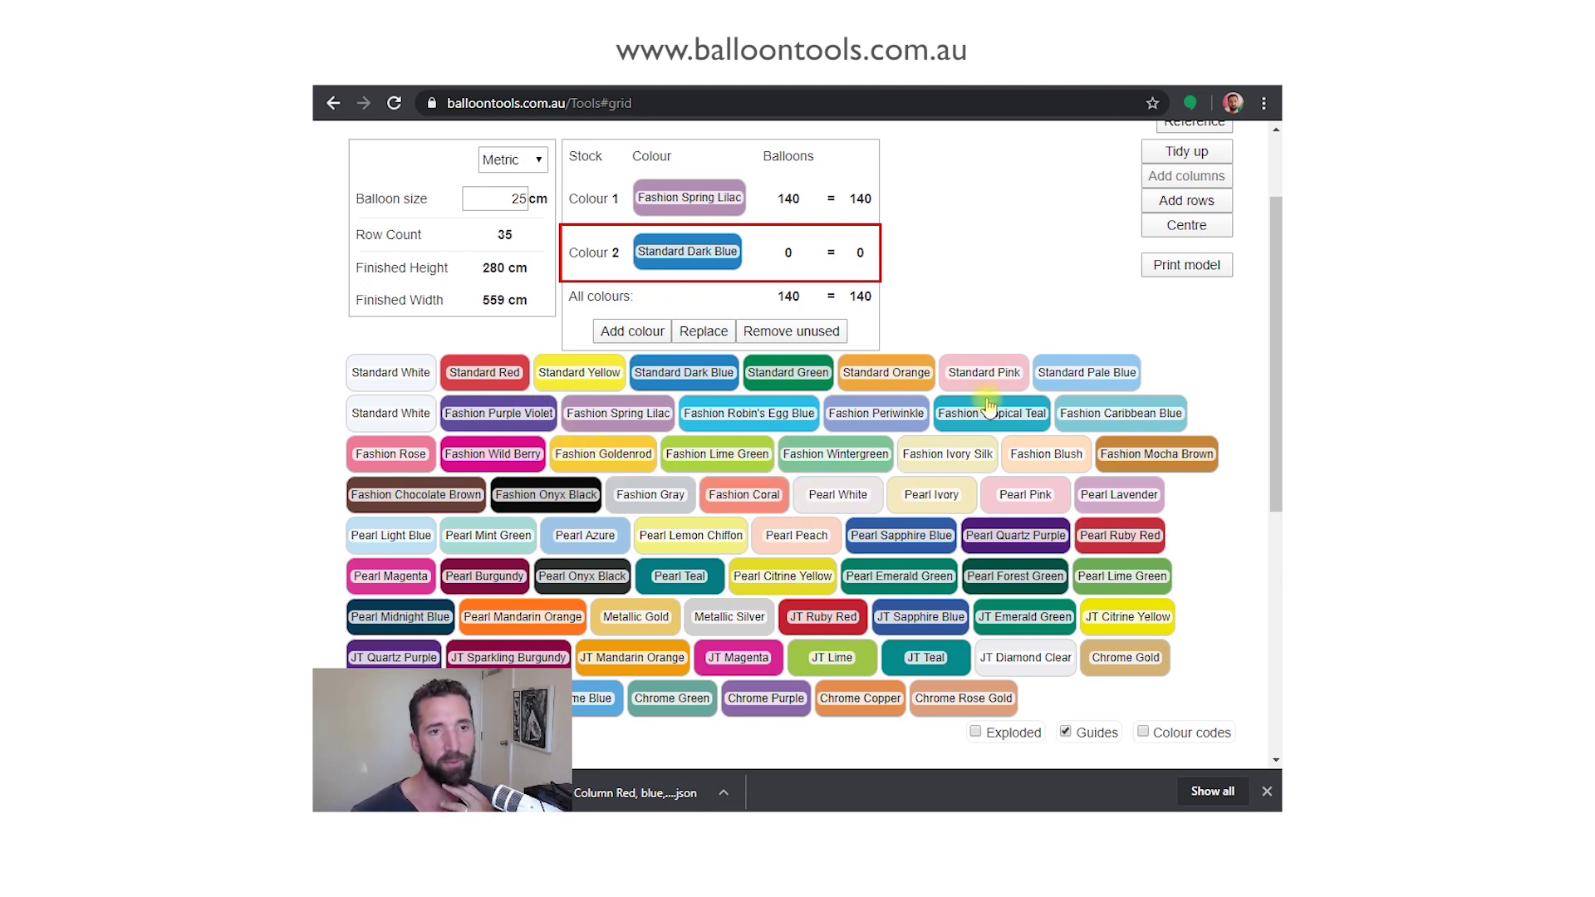
pyautogui.click(984, 373)
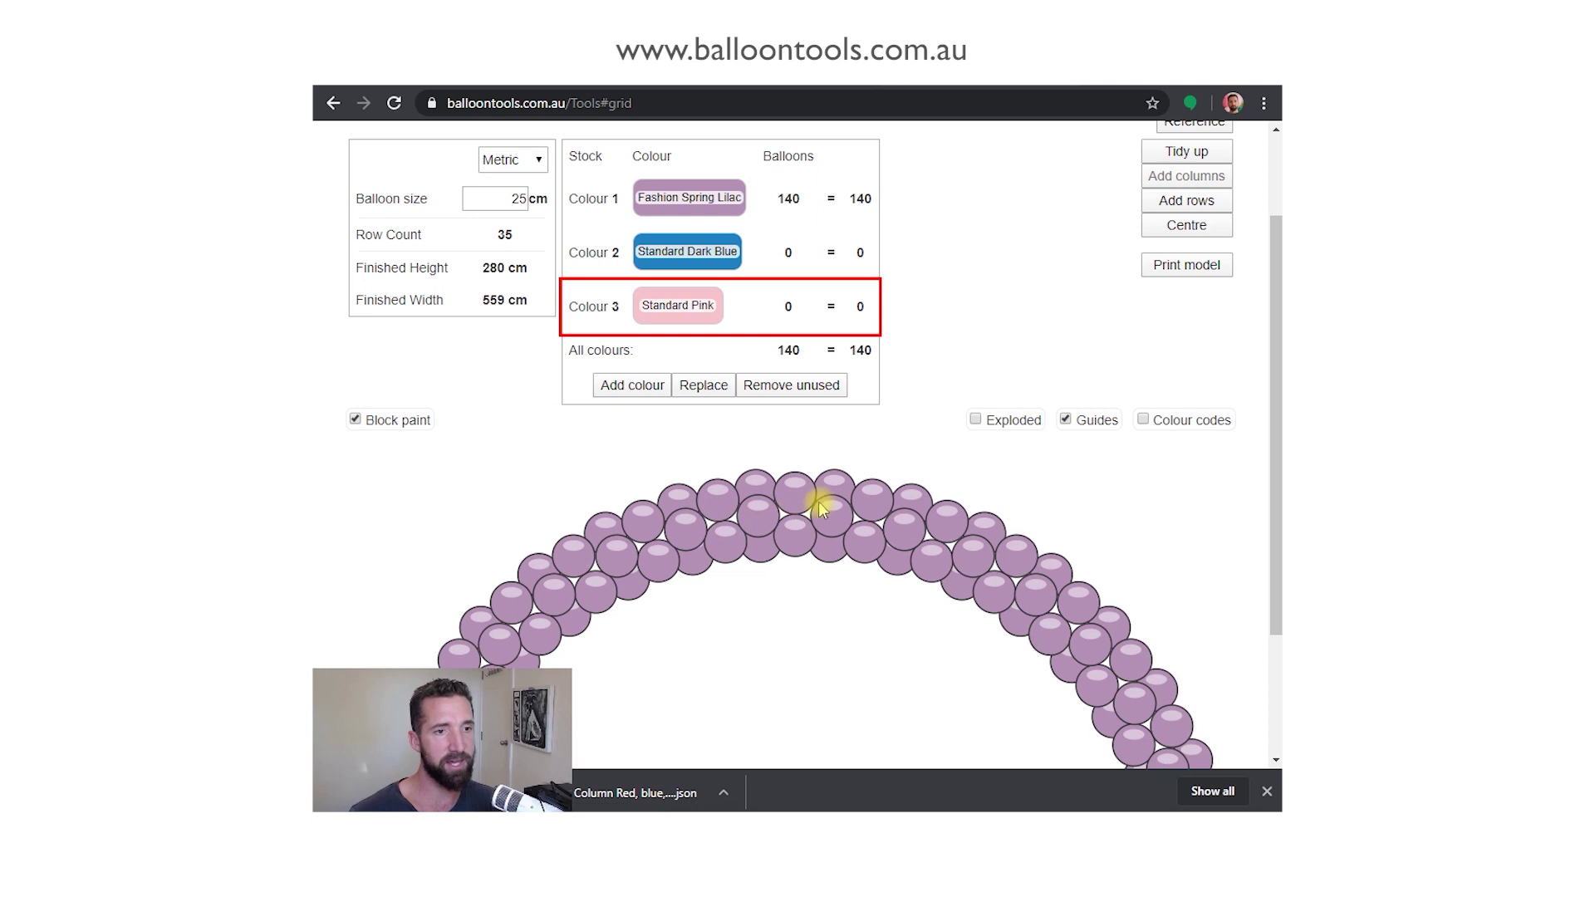
# Step: Turn off Block paint and paint a patch of crown balloons Standard Pink
pyautogui.click(795, 535)
pyautogui.click(826, 516)
pyautogui.click(391, 421)
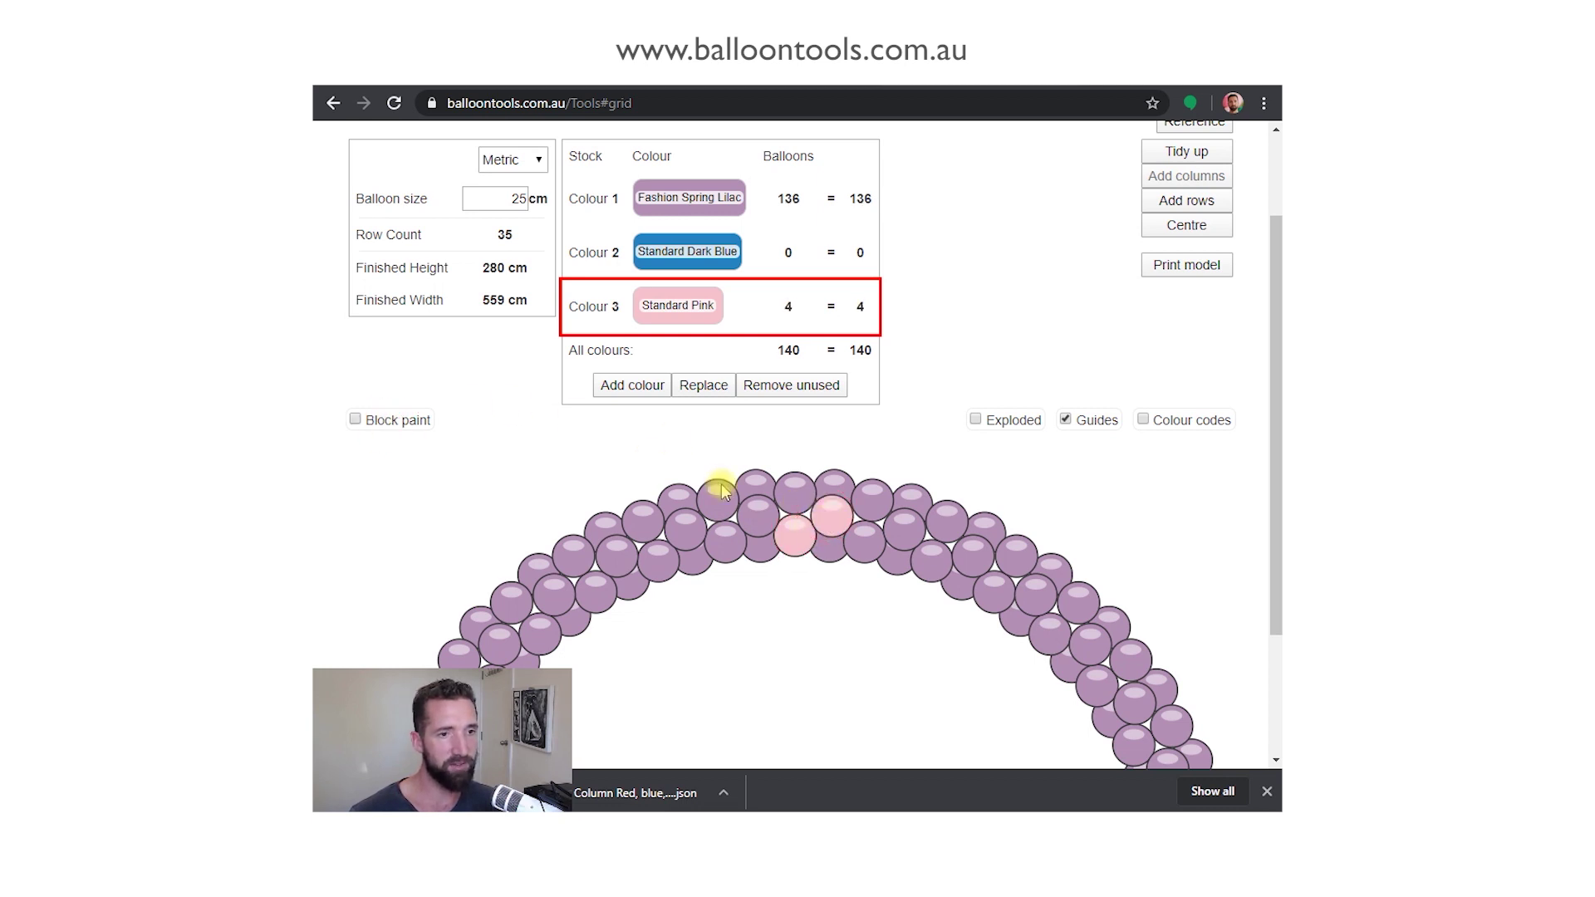
pyautogui.click(795, 492)
pyautogui.click(834, 486)
pyautogui.click(758, 515)
pyautogui.click(756, 484)
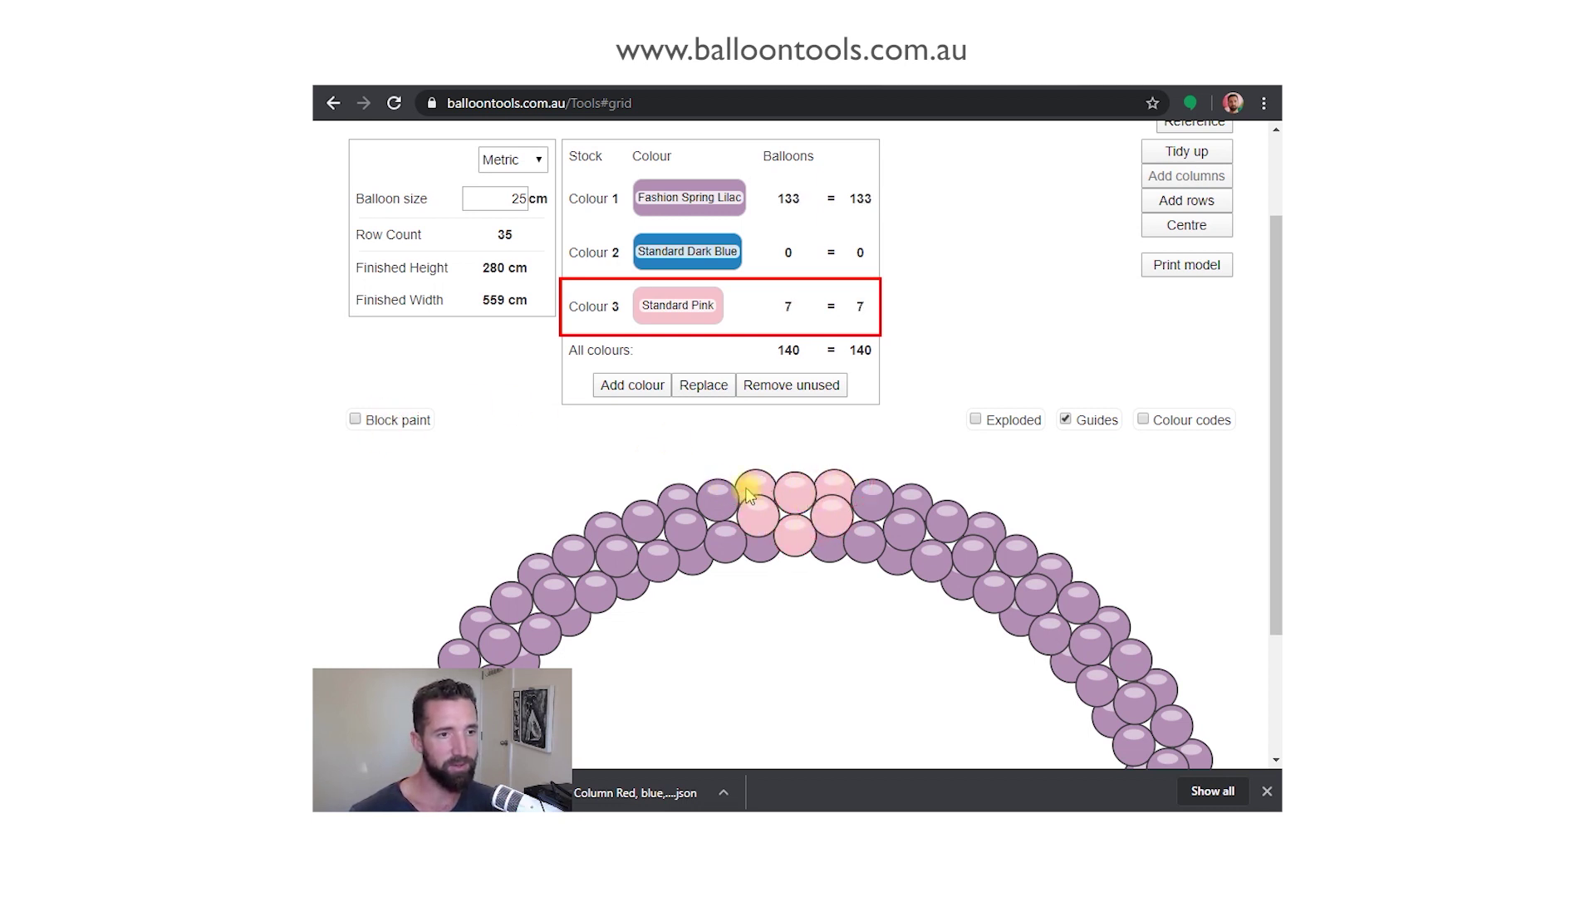
pyautogui.click(717, 499)
pyautogui.click(871, 500)
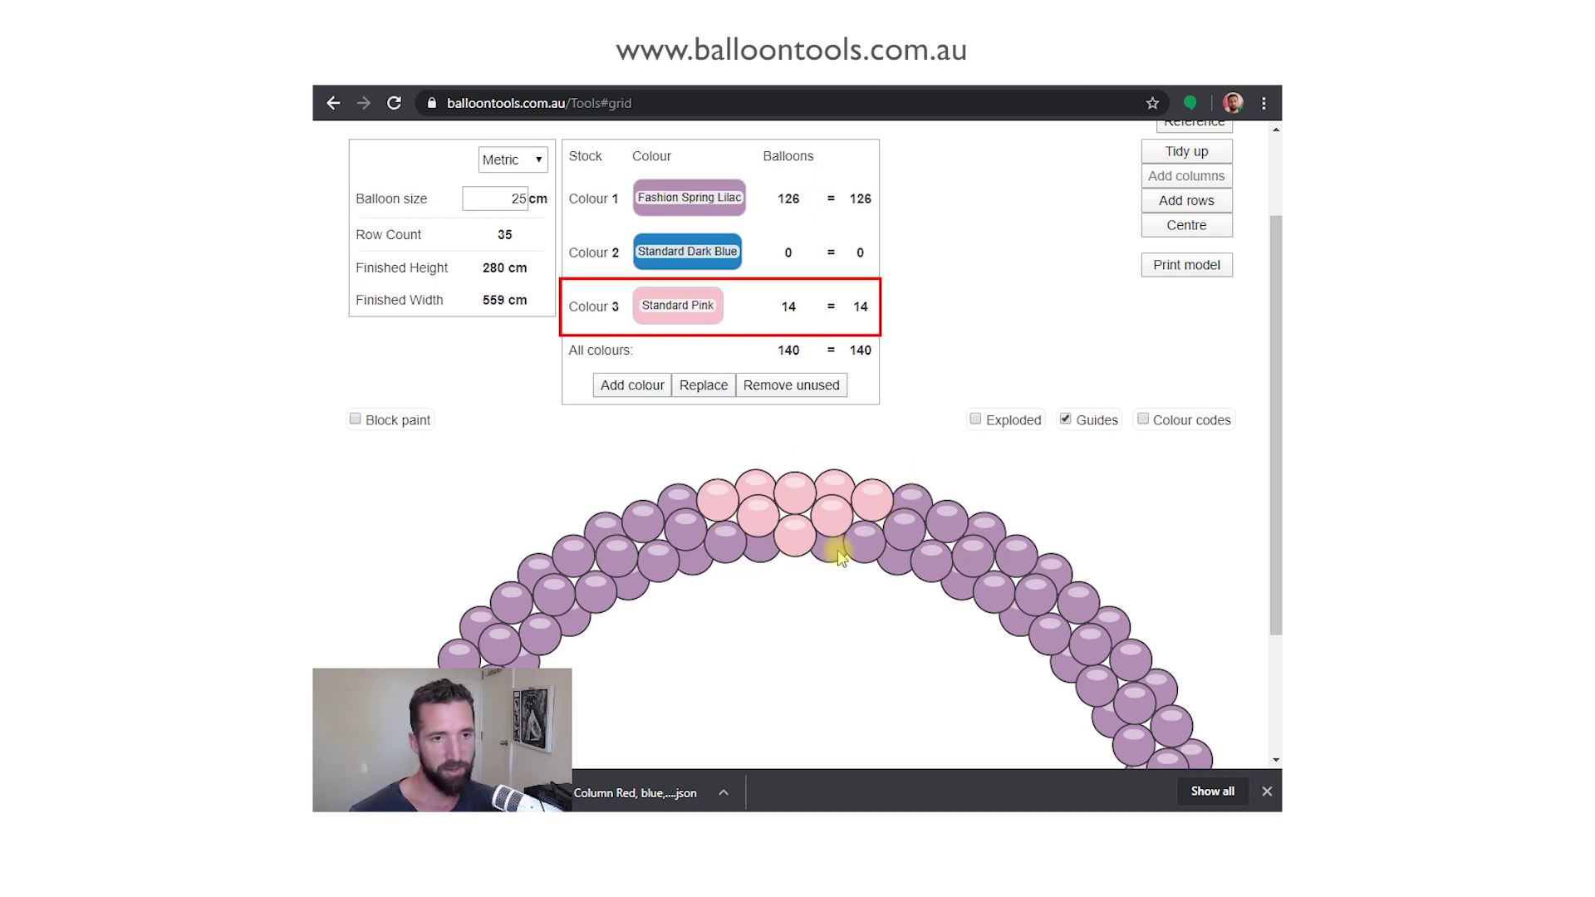
pyautogui.click(914, 499)
pyautogui.click(678, 497)
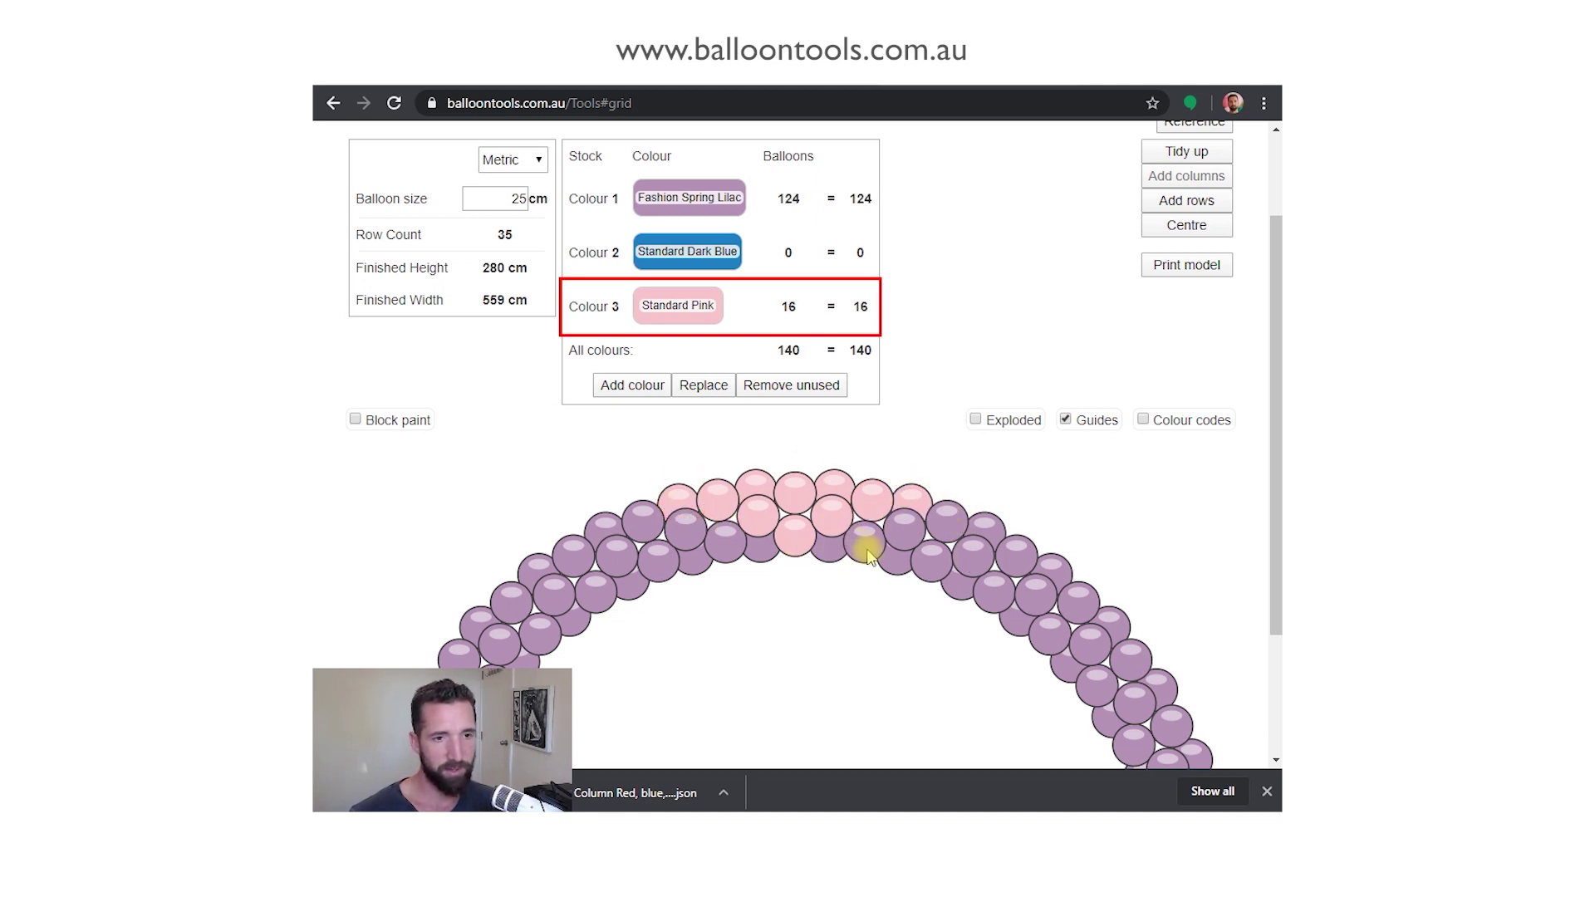
# Step: Extend the pink swirl down both sides and legs, reaching 74 pink and 66 lilac
pyautogui.moveTo(959, 583)
pyautogui.mouseDown()
pyautogui.moveTo(1059, 605)
pyautogui.moveTo(1114, 630)
pyautogui.moveTo(1039, 634)
pyautogui.moveTo(1132, 662)
pyautogui.moveTo(1013, 620)
pyautogui.mouseUp()
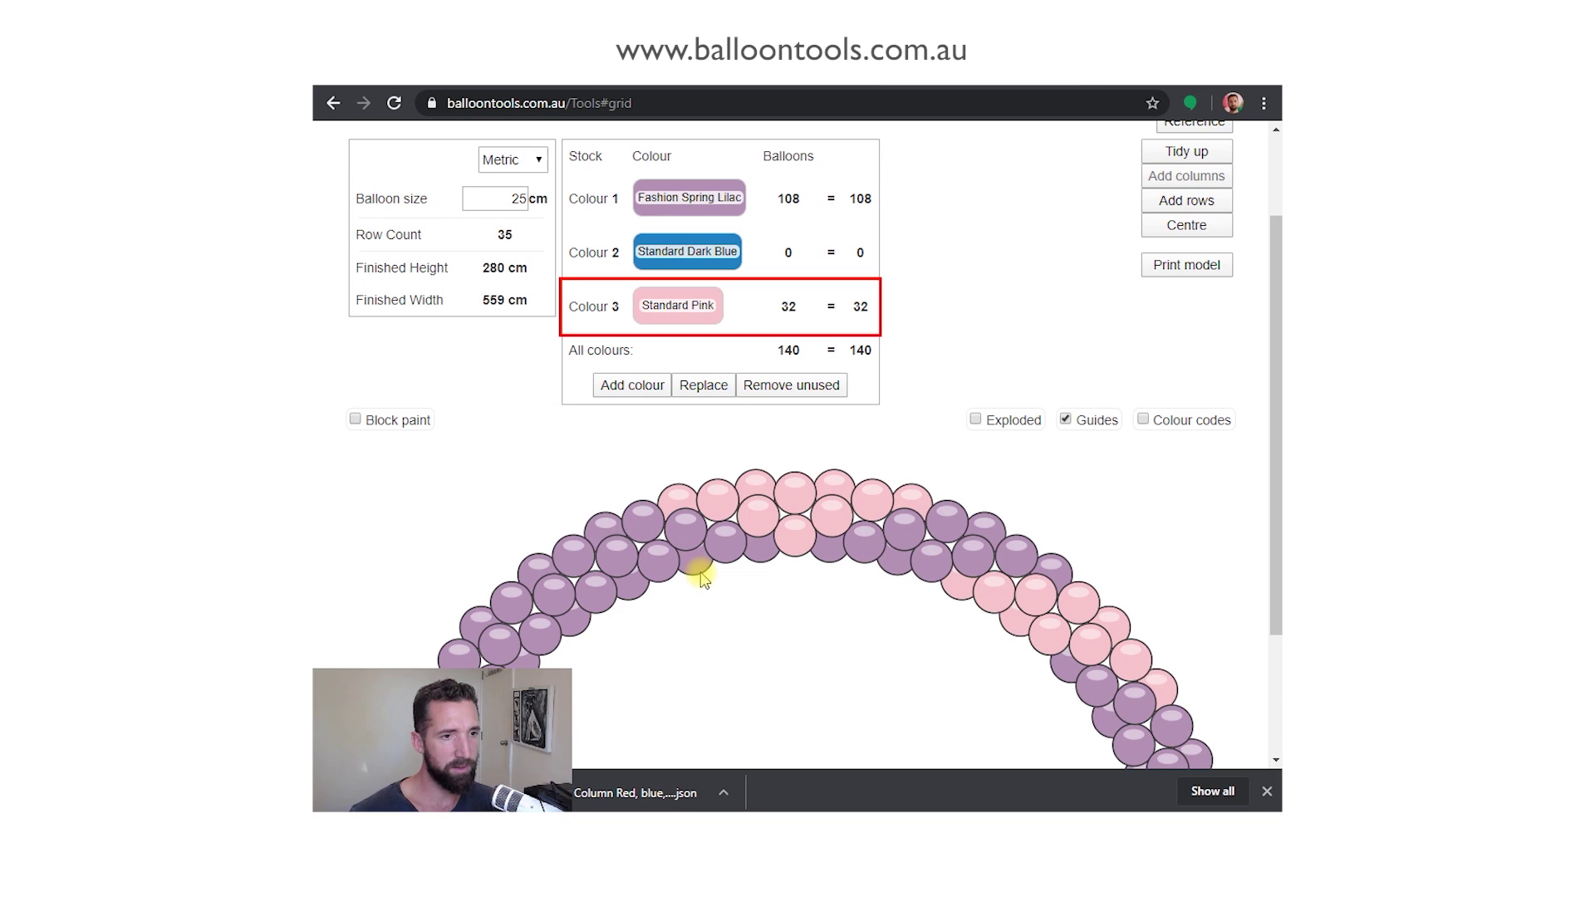
pyautogui.moveTo(633, 580)
pyautogui.mouseDown()
pyautogui.moveTo(541, 570)
pyautogui.moveTo(472, 627)
pyautogui.moveTo(573, 624)
pyautogui.moveTo(479, 659)
pyautogui.mouseUp()
pyautogui.scroll(-2, 733, 640)
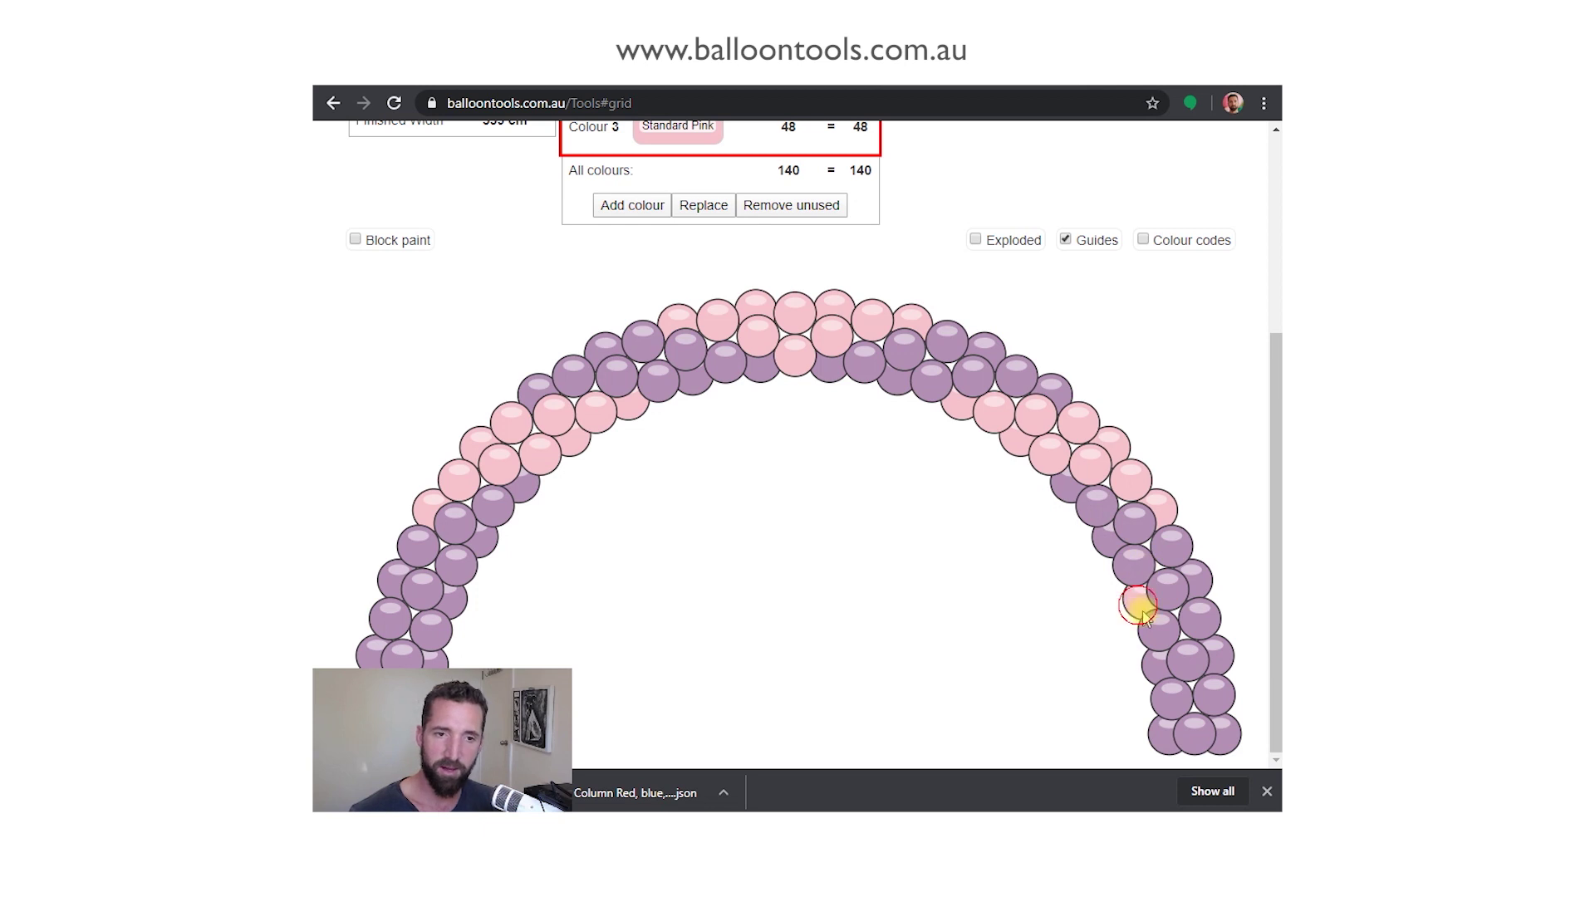
pyautogui.moveTo(1139, 605)
pyautogui.mouseDown()
pyautogui.moveTo(1199, 662)
pyautogui.moveTo(1157, 675)
pyautogui.moveTo(1221, 746)
pyautogui.mouseUp()
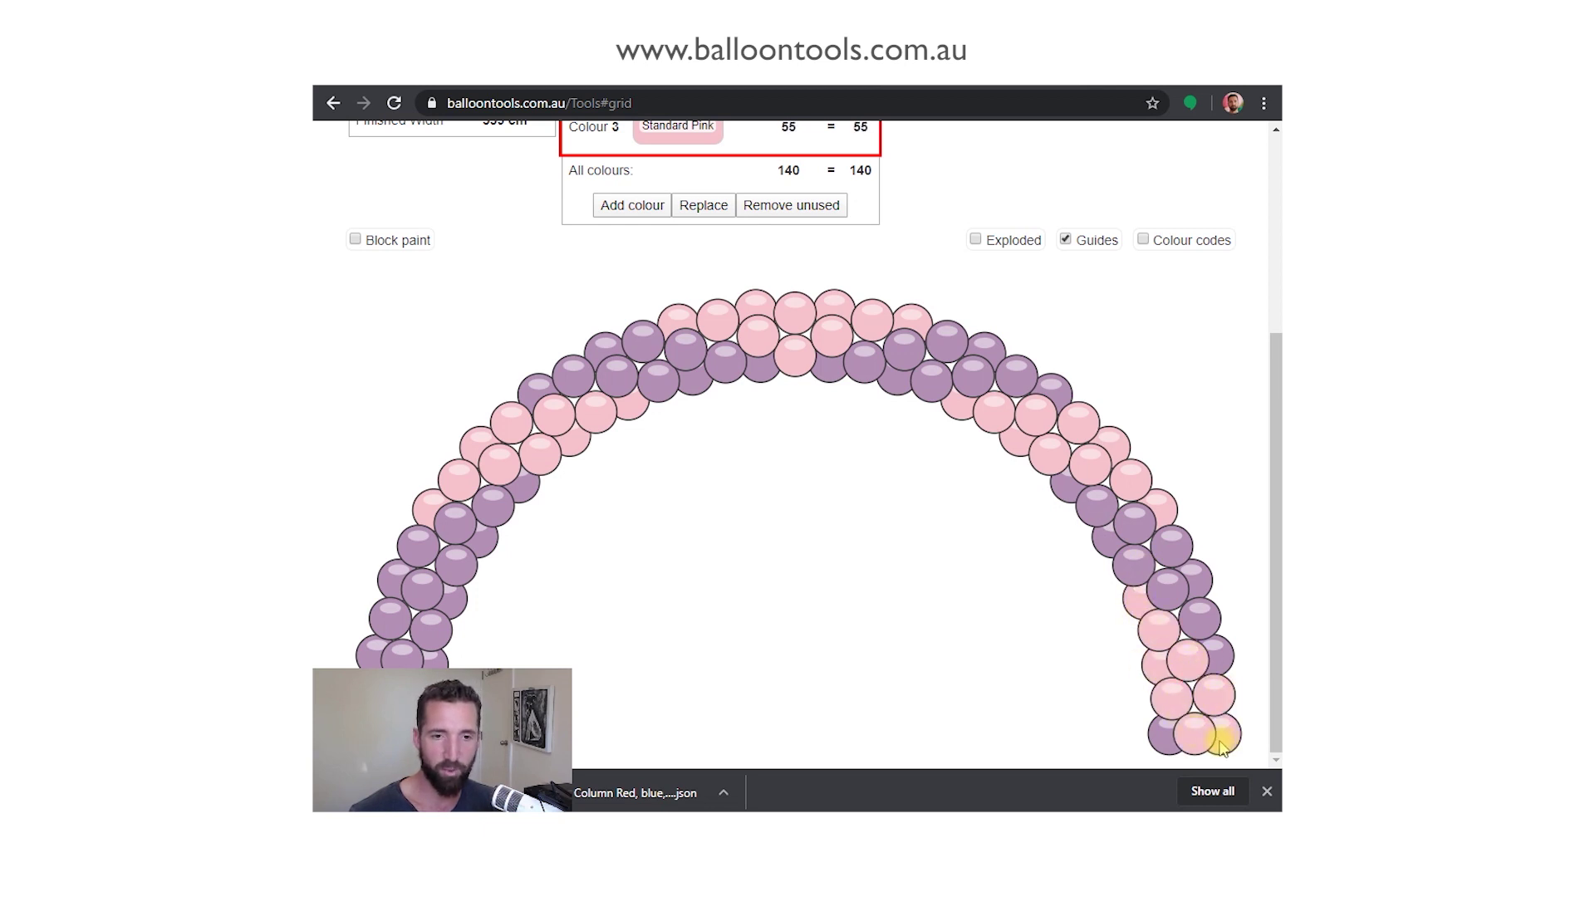
pyautogui.moveTo(481, 537)
pyautogui.mouseDown()
pyautogui.moveTo(452, 605)
pyautogui.moveTo(390, 665)
pyautogui.mouseUp()
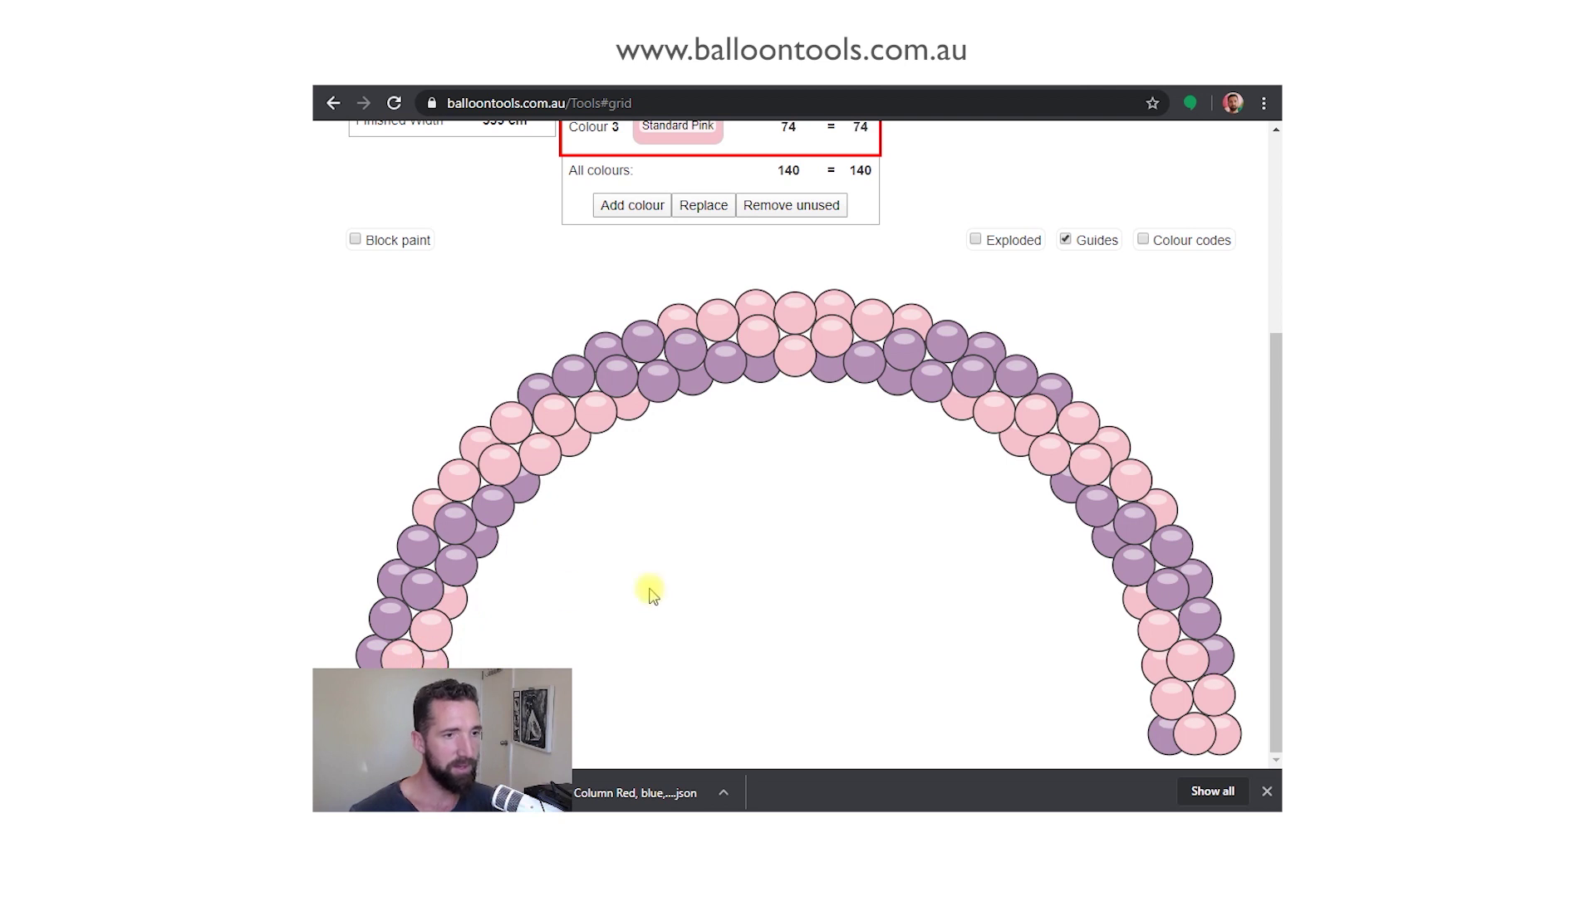
pyautogui.scroll(2, 748, 623)
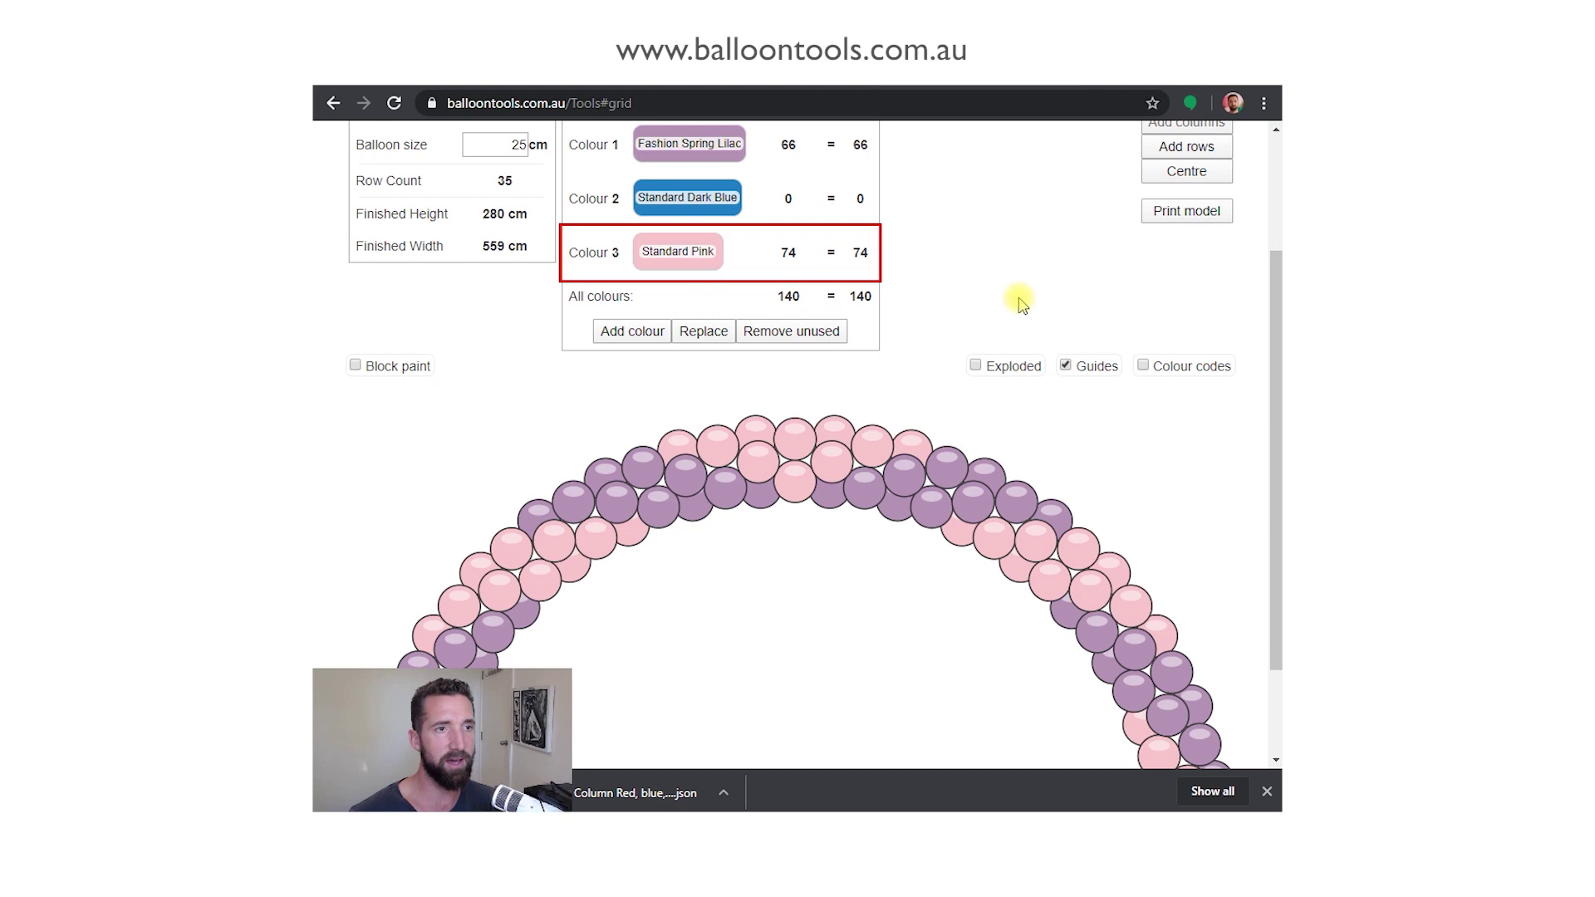
# Step: Return the guide-free pink-and-lilac arch to its normal assembled view, still 74 pink and 66 lilac
pyautogui.scroll(-2, 1014, 511)
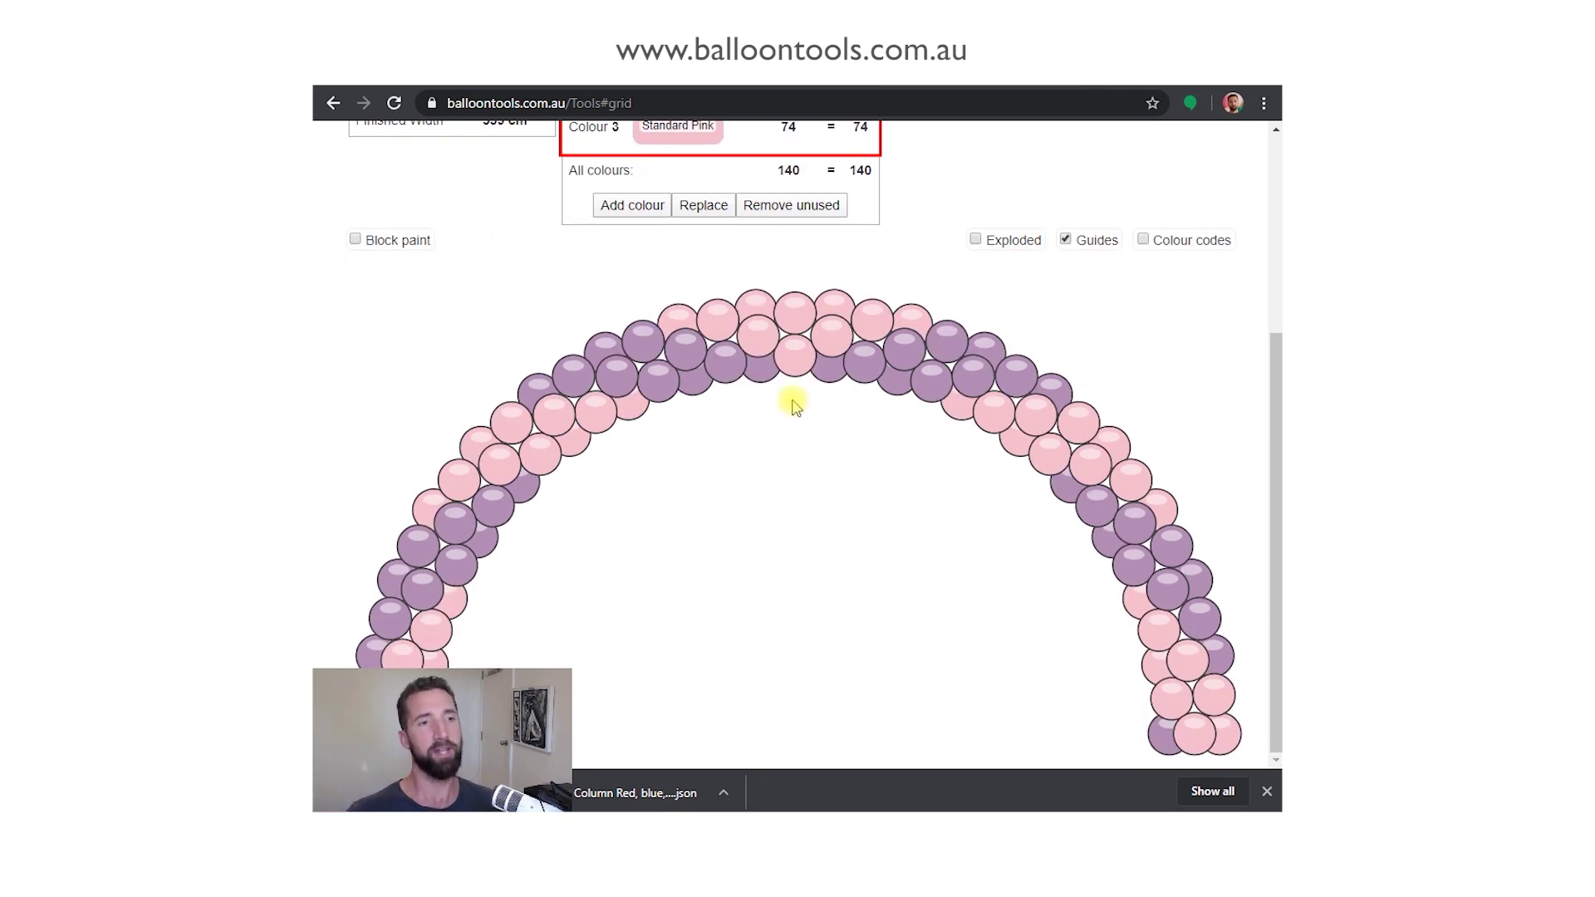
pyautogui.scroll(5, 800, 397)
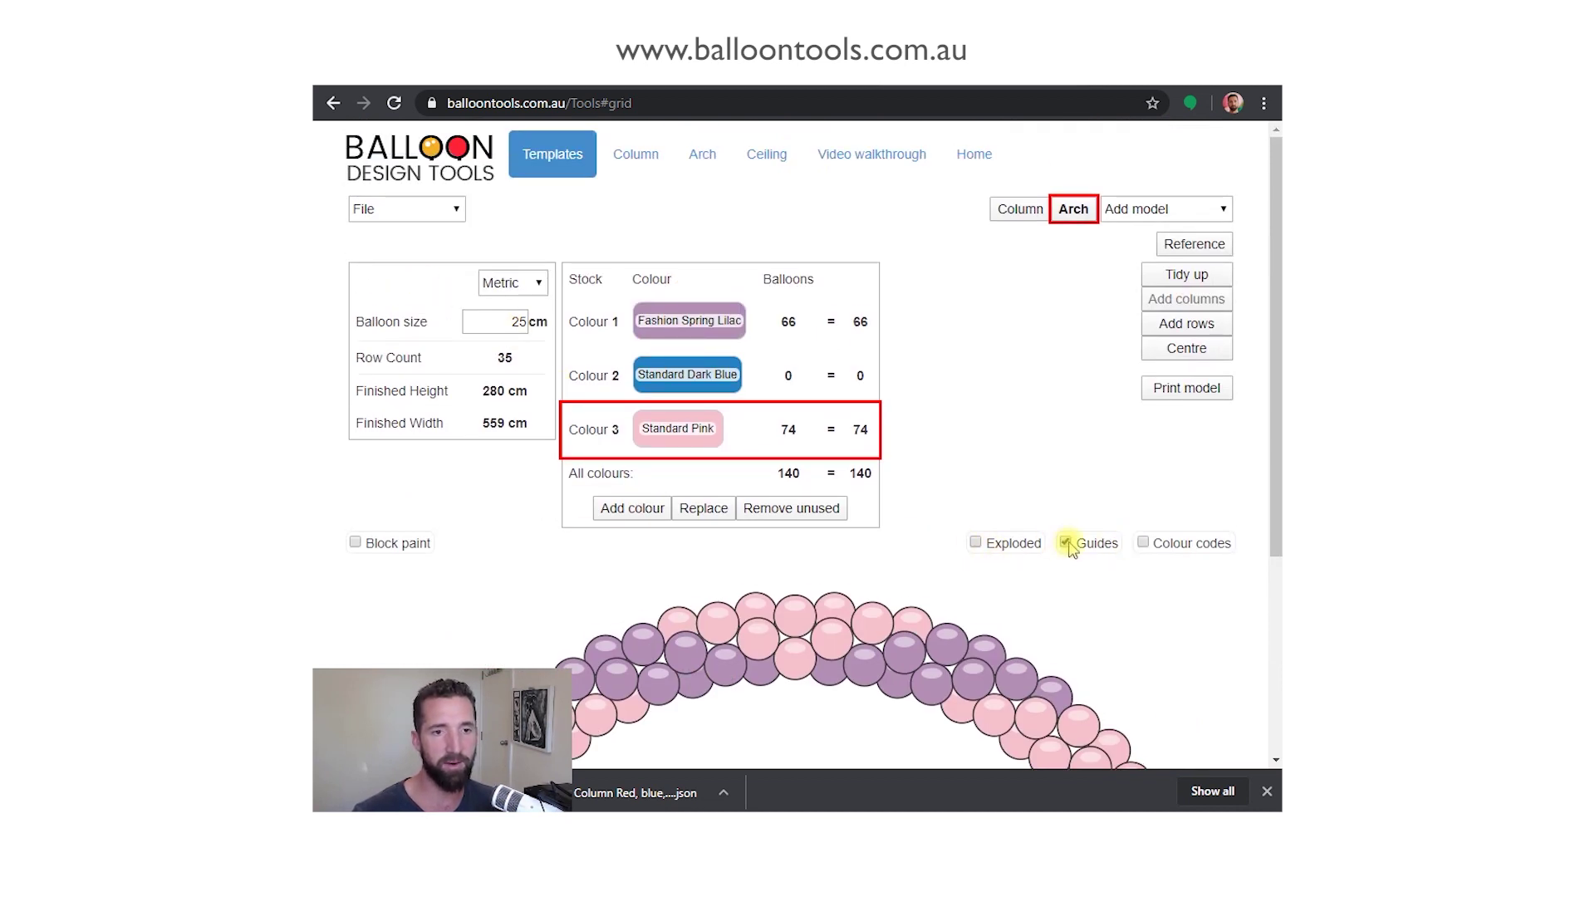
pyautogui.scroll(-3, 1044, 469)
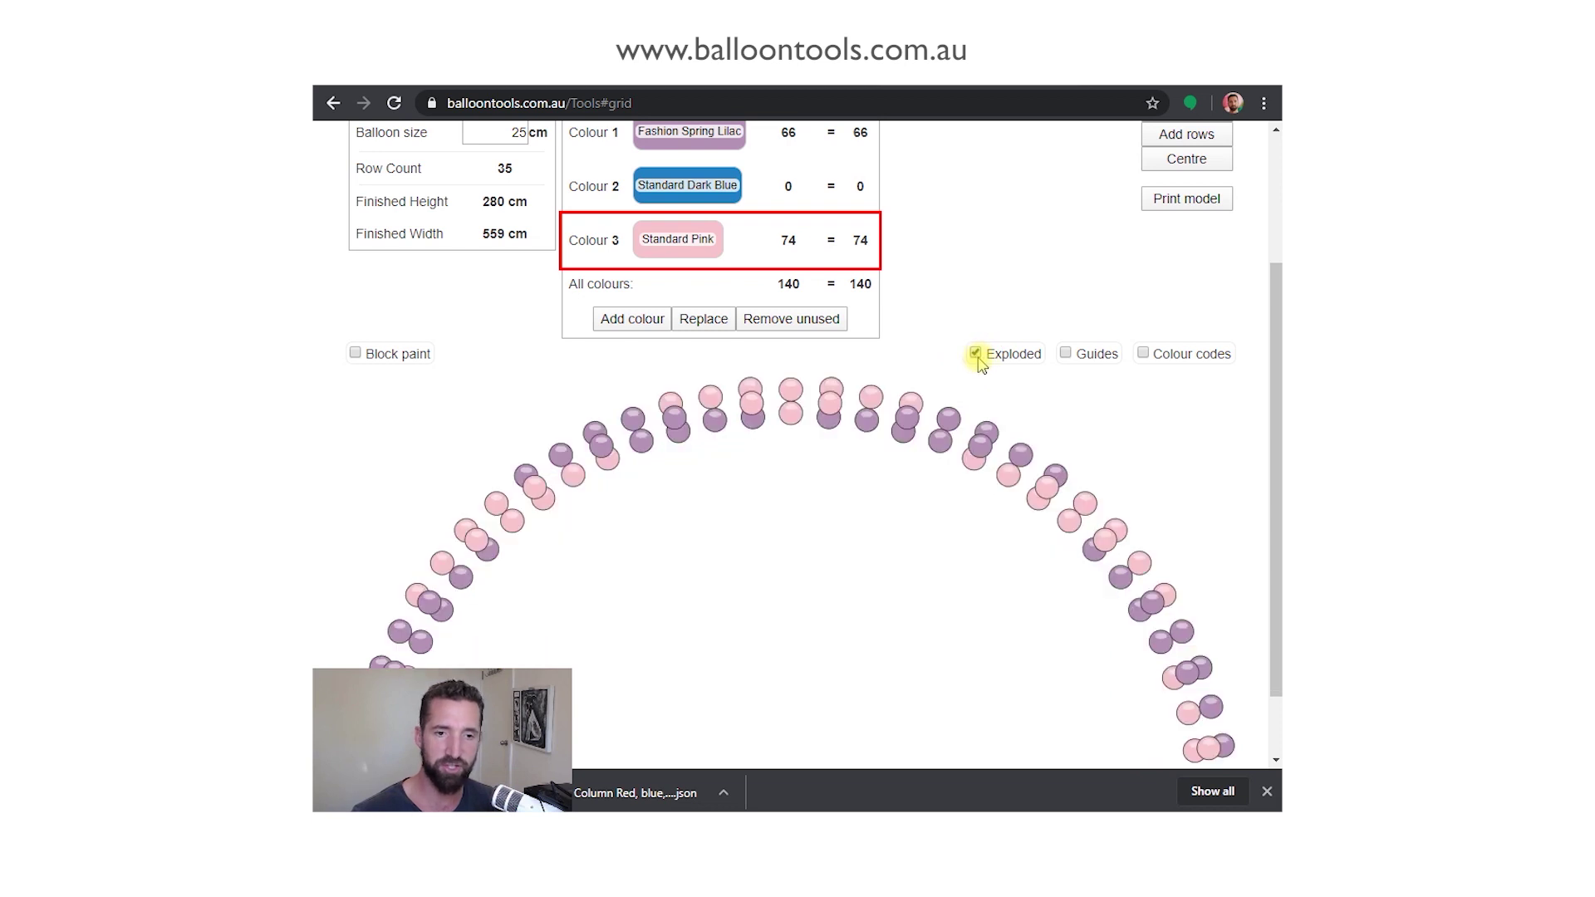
pyautogui.click(974, 353)
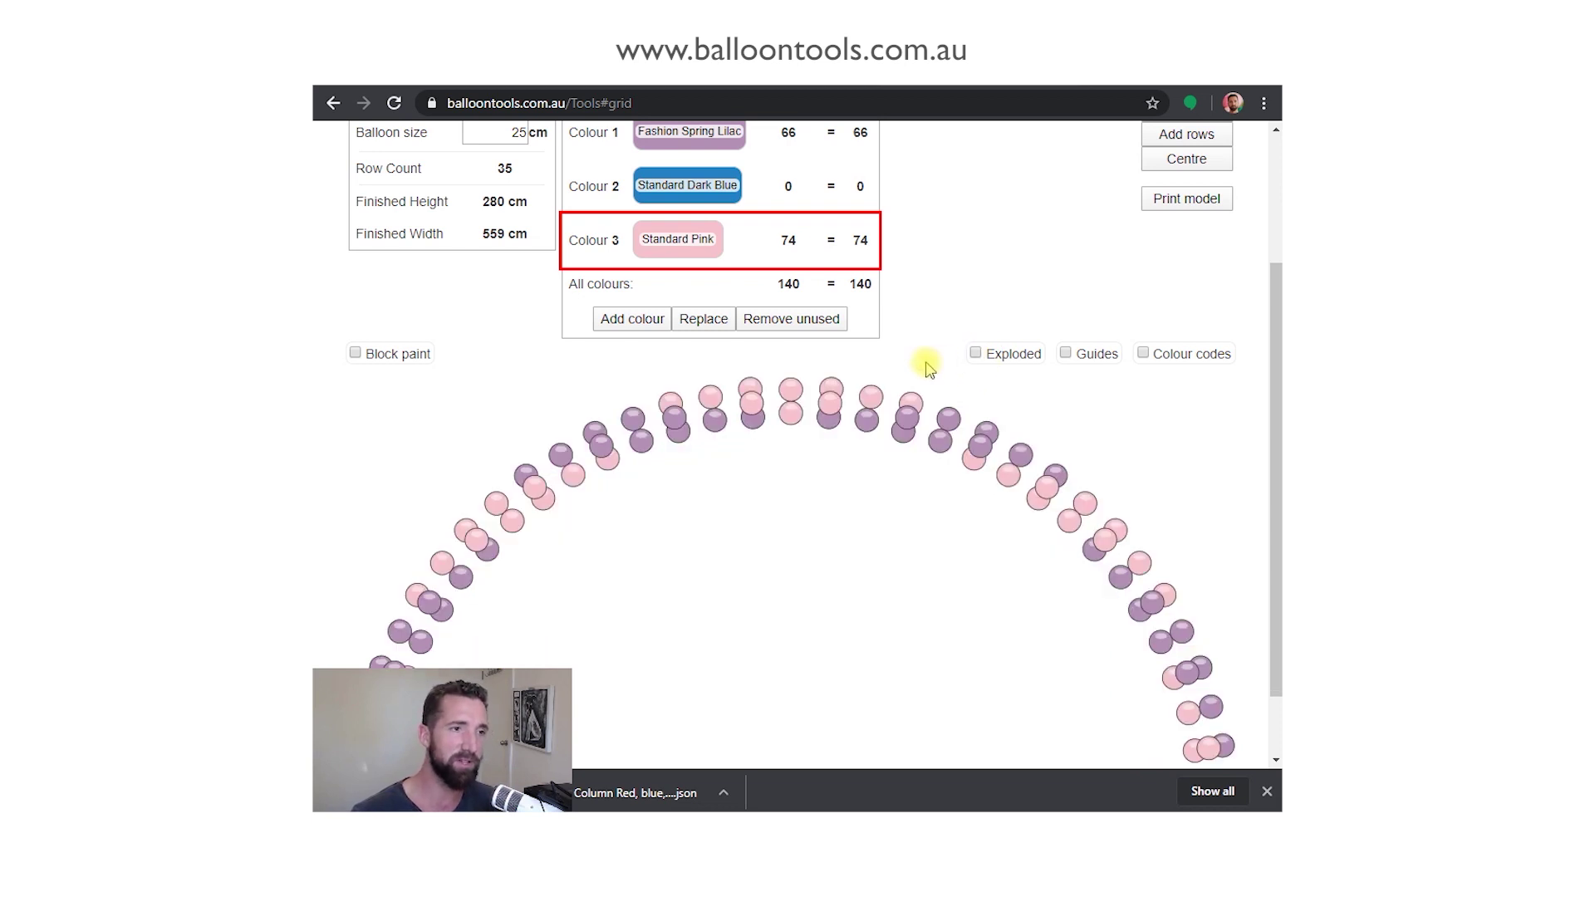
pyautogui.scroll(-2, 651, 576)
pyautogui.scroll(1, 670, 456)
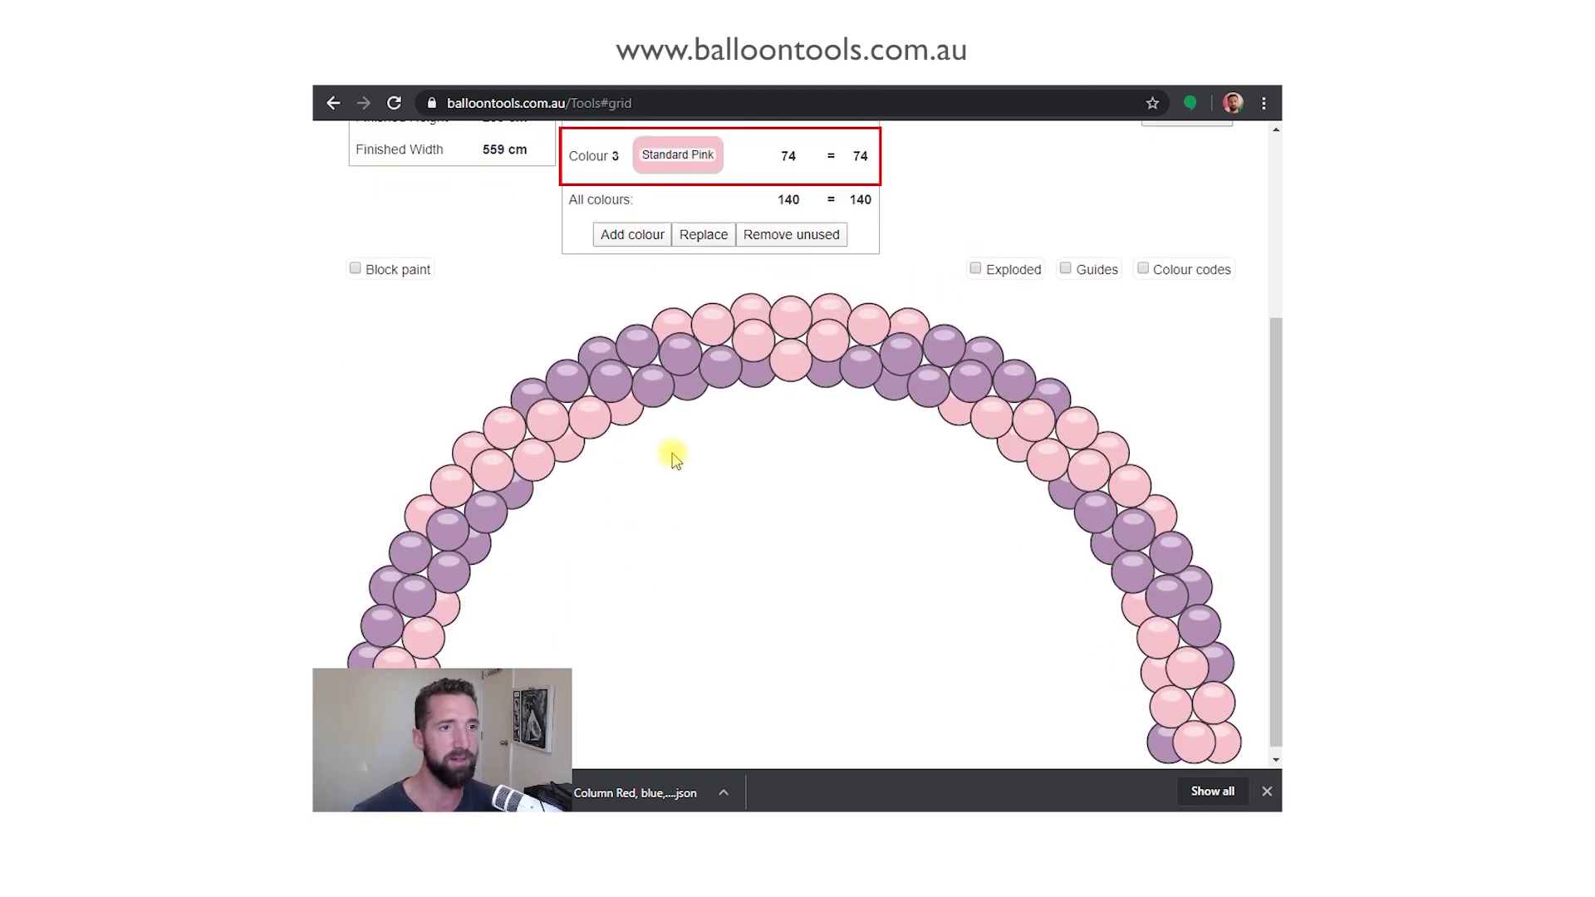
pyautogui.scroll(3, 651, 323)
pyautogui.scroll(1, 447, 436)
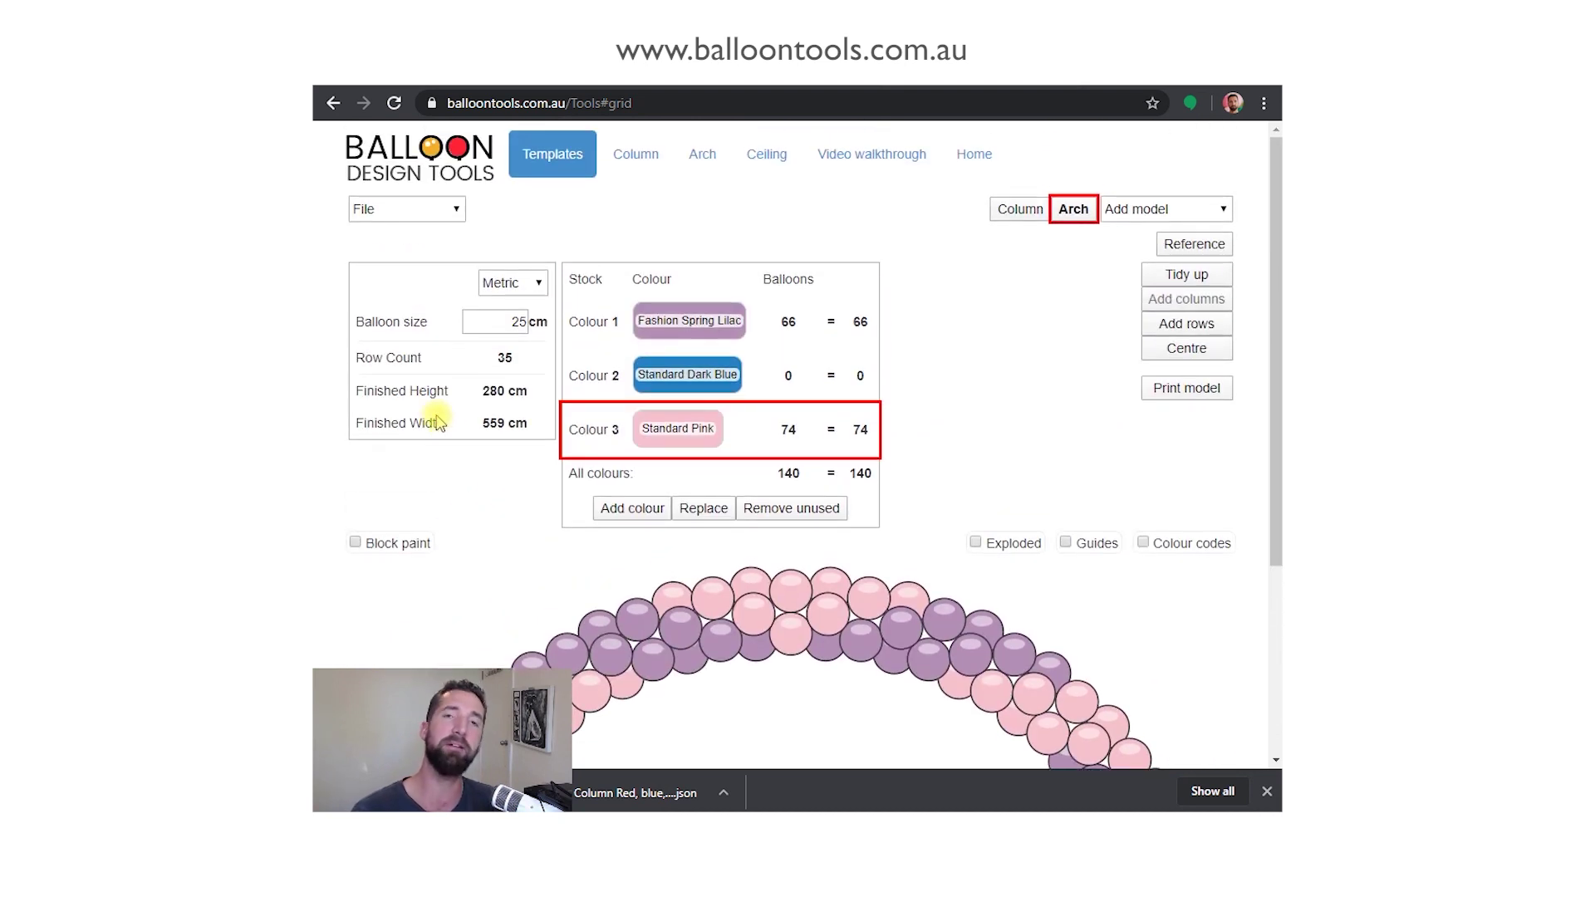
pyautogui.click(405, 208)
# Step: Export the lilac-and-pink arch as a JPEG, producing the Arch_#2384.json download
pyautogui.click(395, 270)
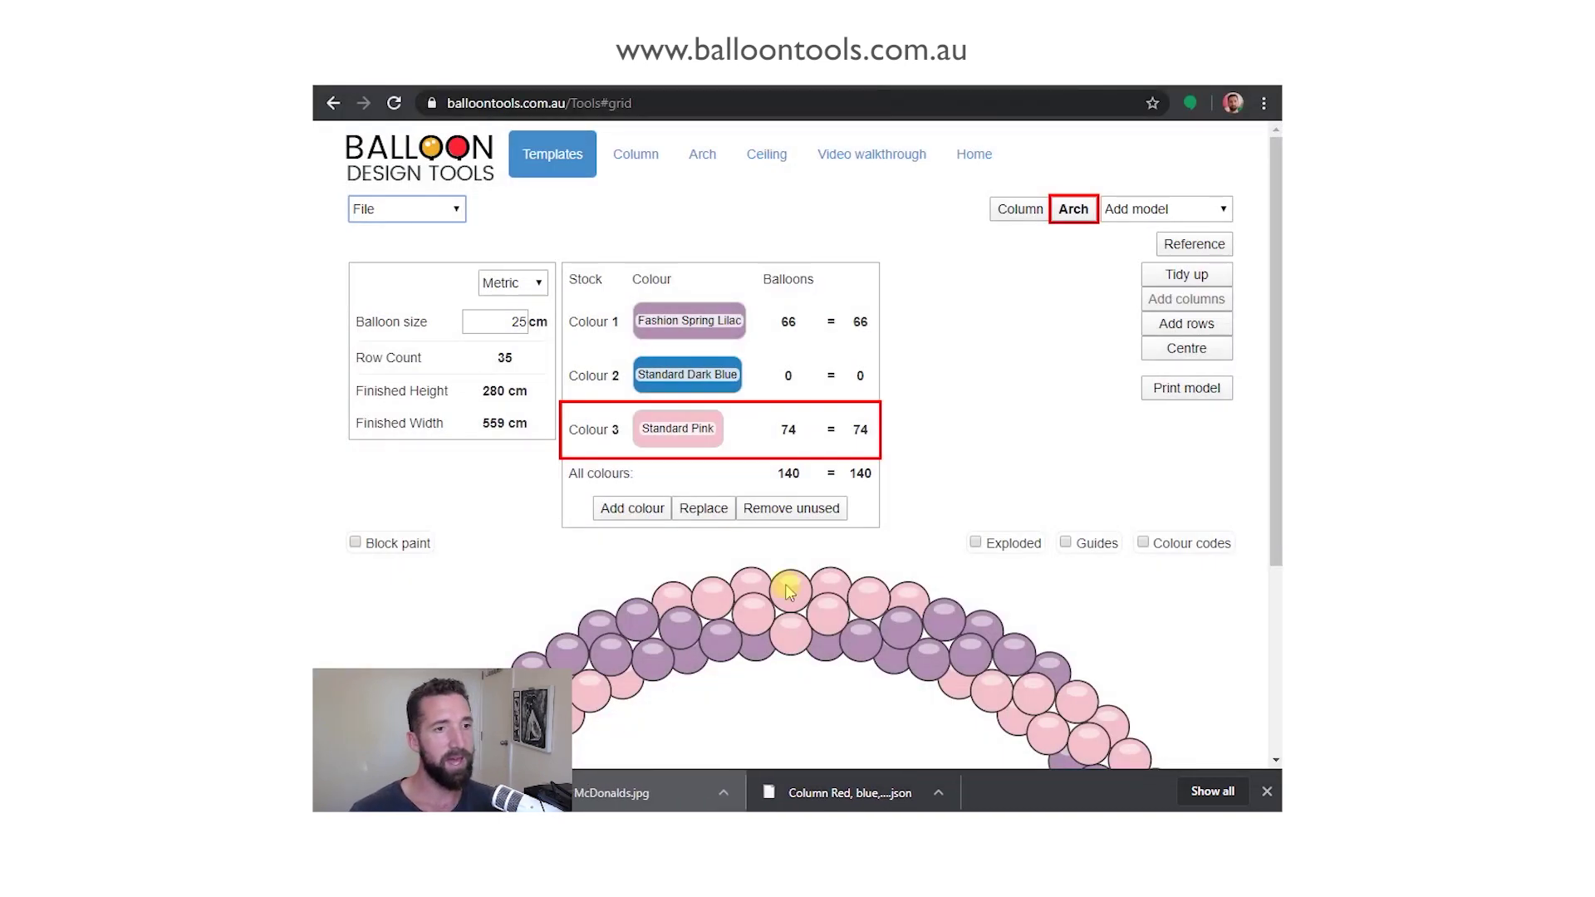
pyautogui.click(420, 214)
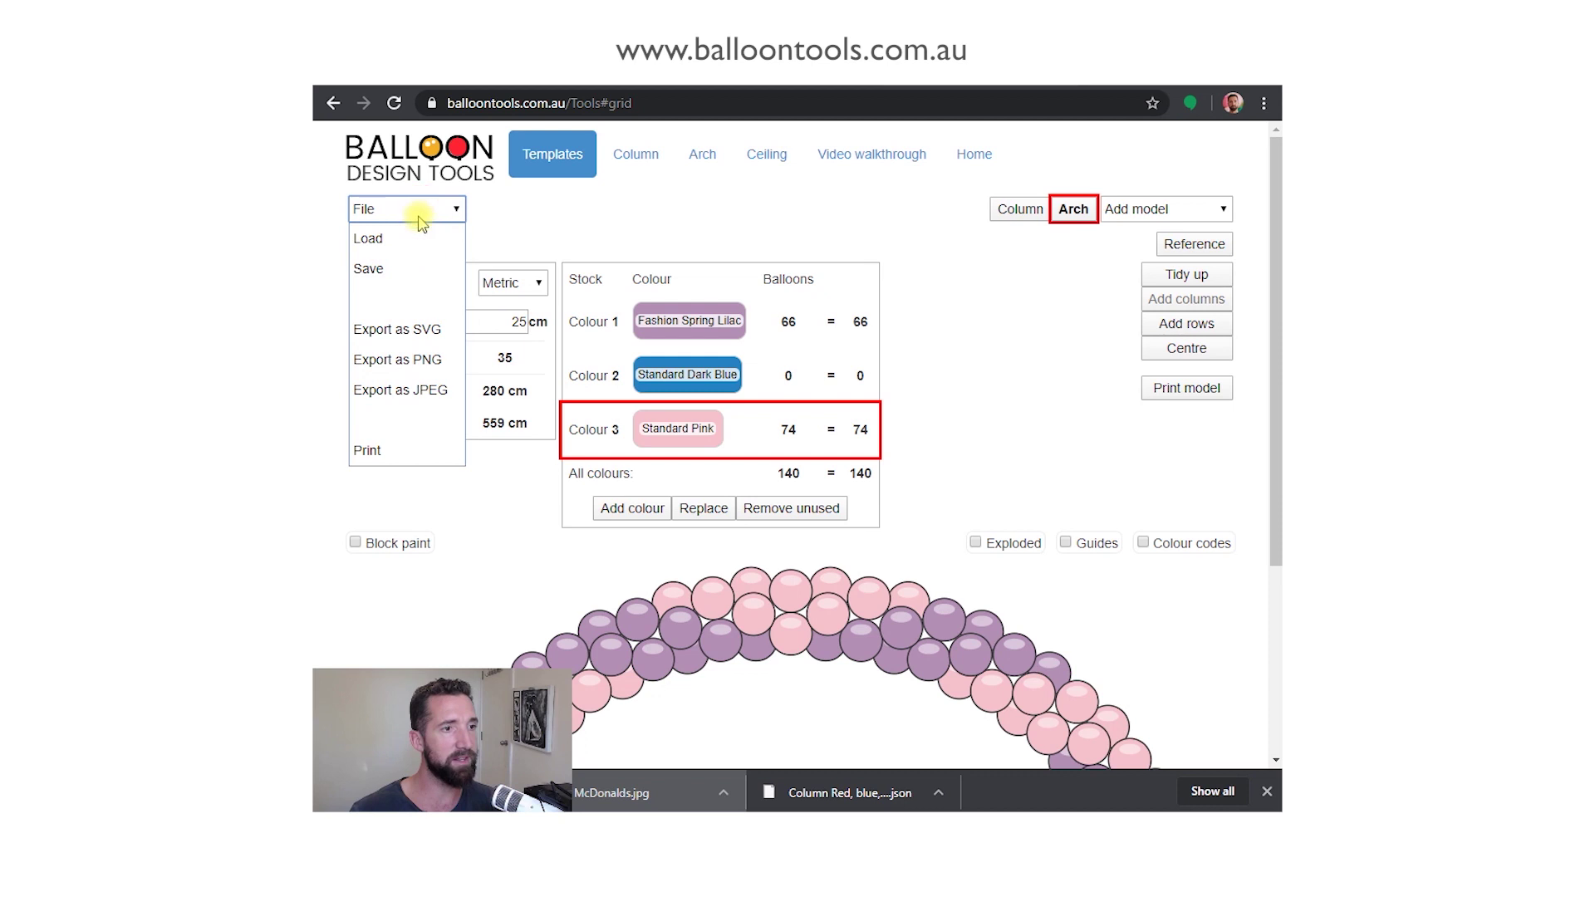
pyautogui.click(424, 391)
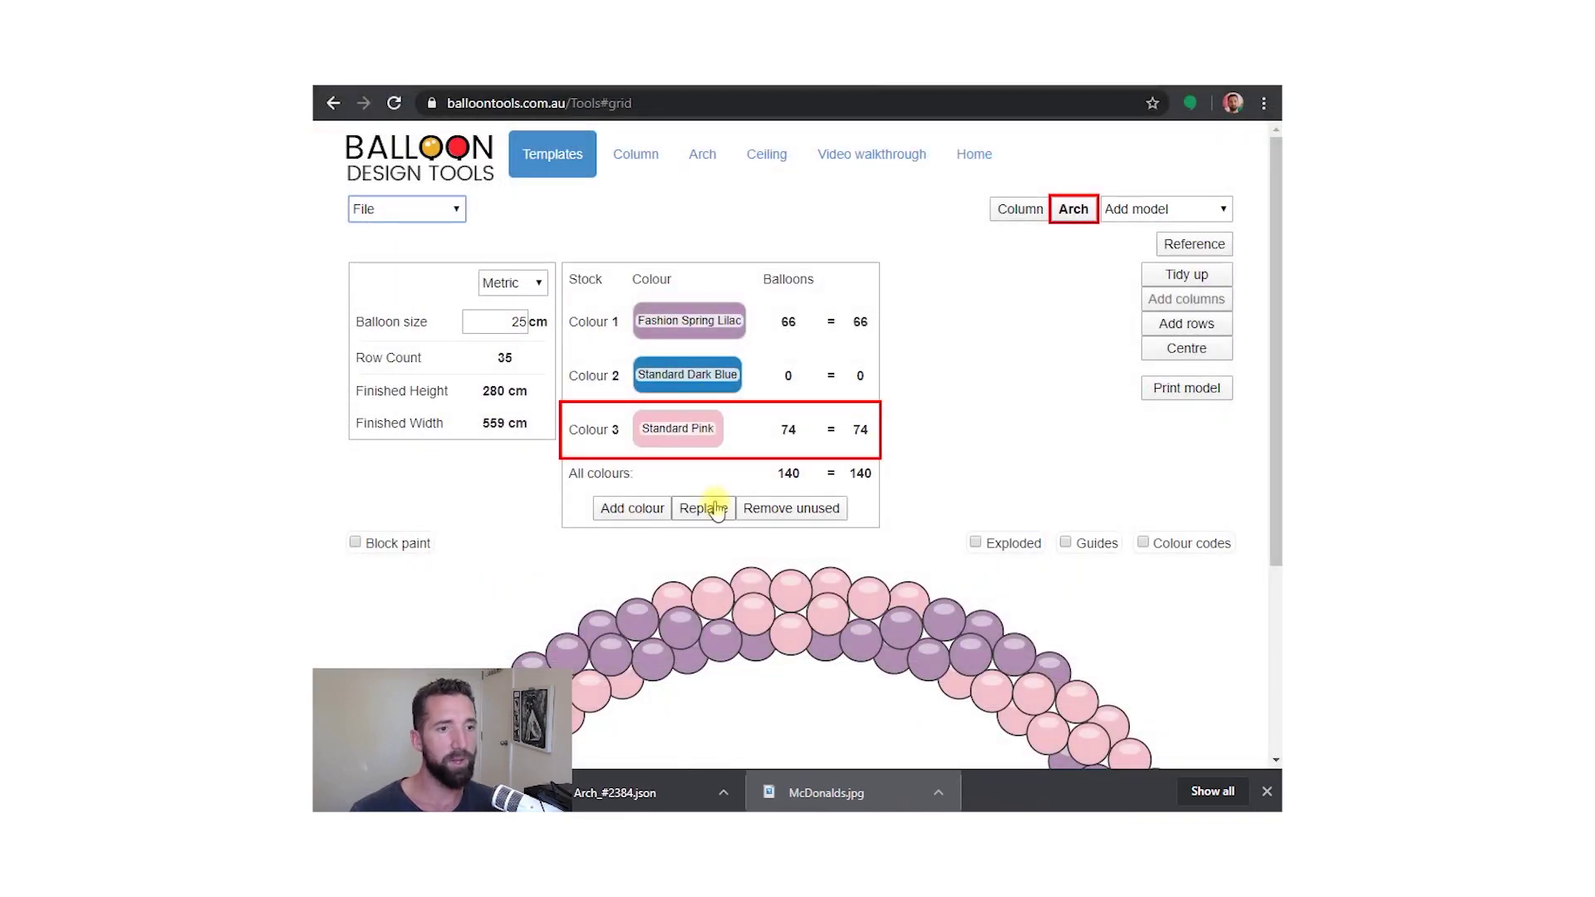
# Step: Replace Standard Pink with Fashion Wild Berry and Fashion Spring Lilac with Fashion Purple Violet
pyautogui.click(713, 510)
pyautogui.click(511, 627)
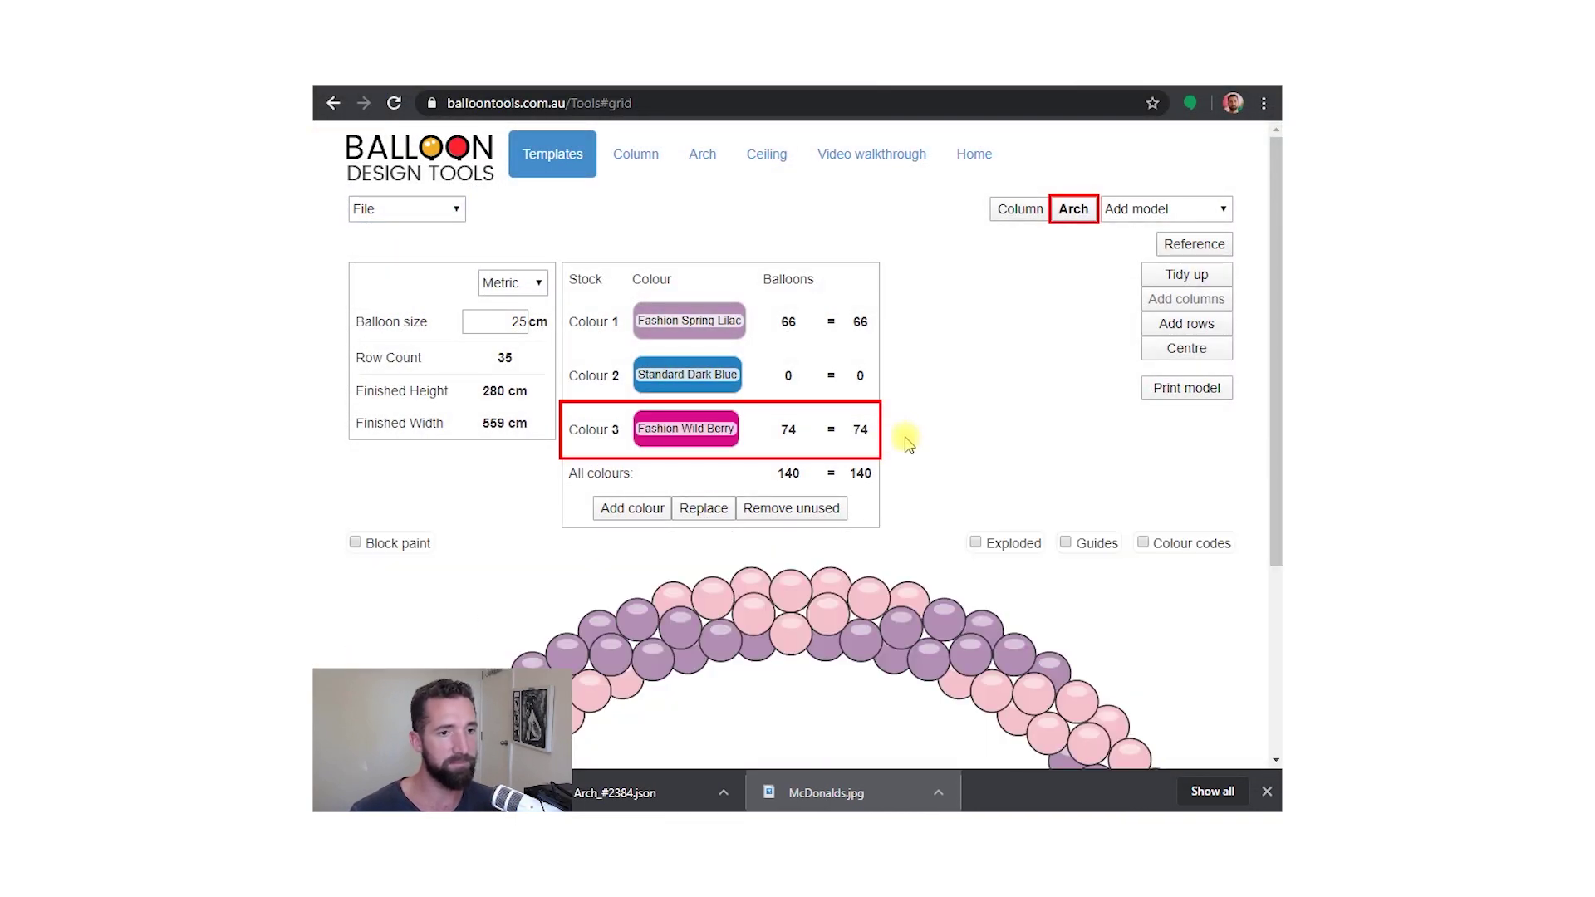
pyautogui.scroll(-3, 748, 519)
pyautogui.scroll(3, 736, 282)
pyautogui.click(711, 256)
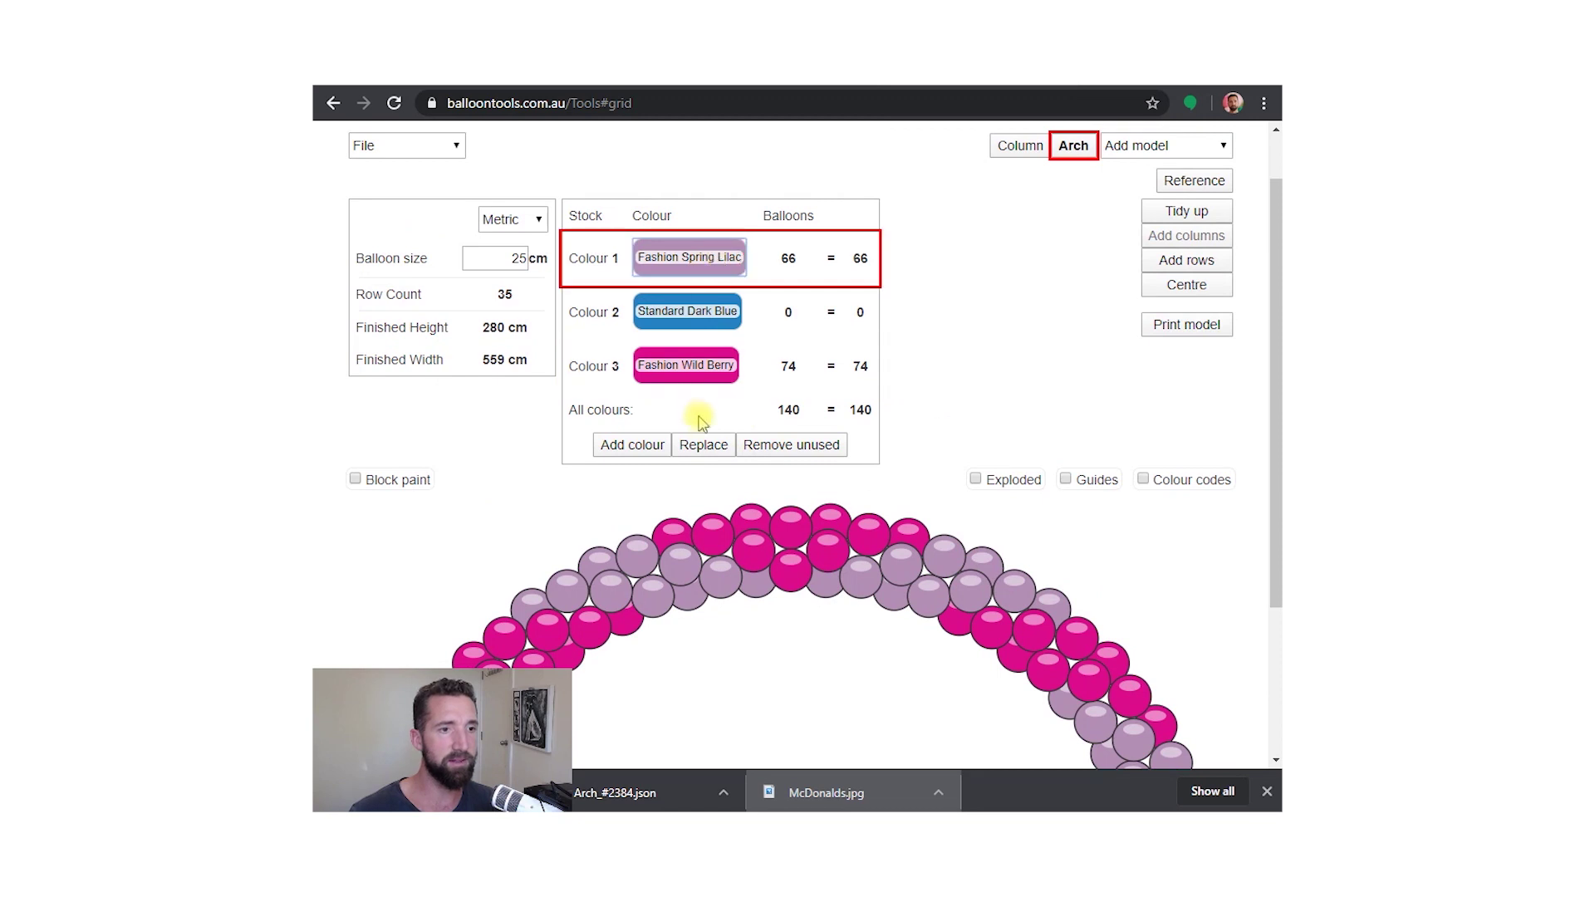
pyautogui.click(702, 444)
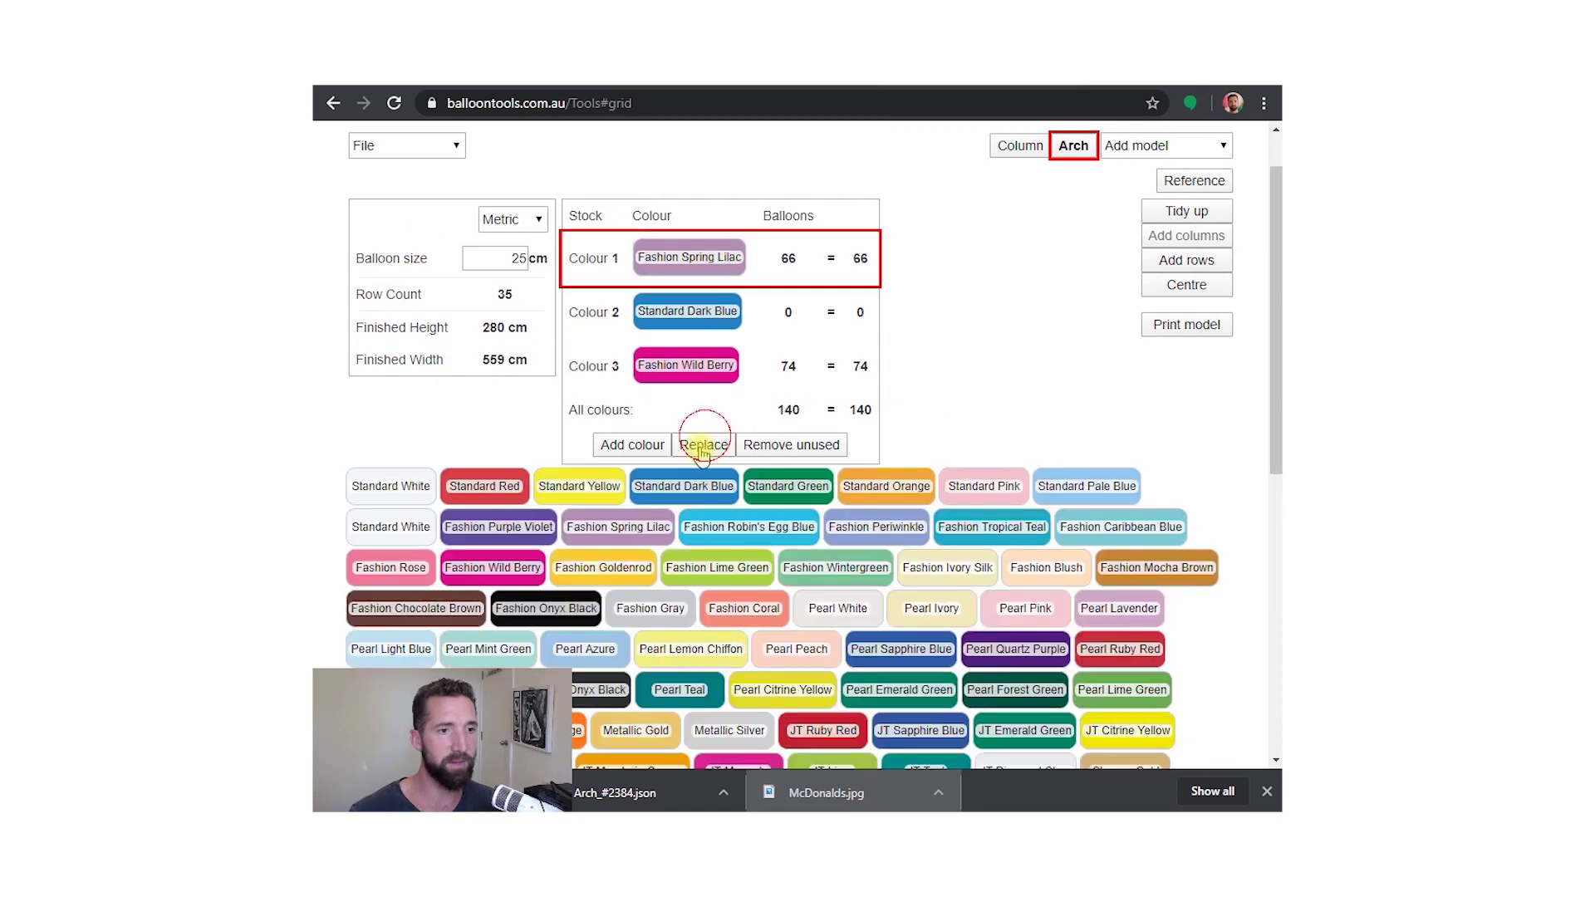
pyautogui.click(498, 527)
pyautogui.scroll(-3, 960, 446)
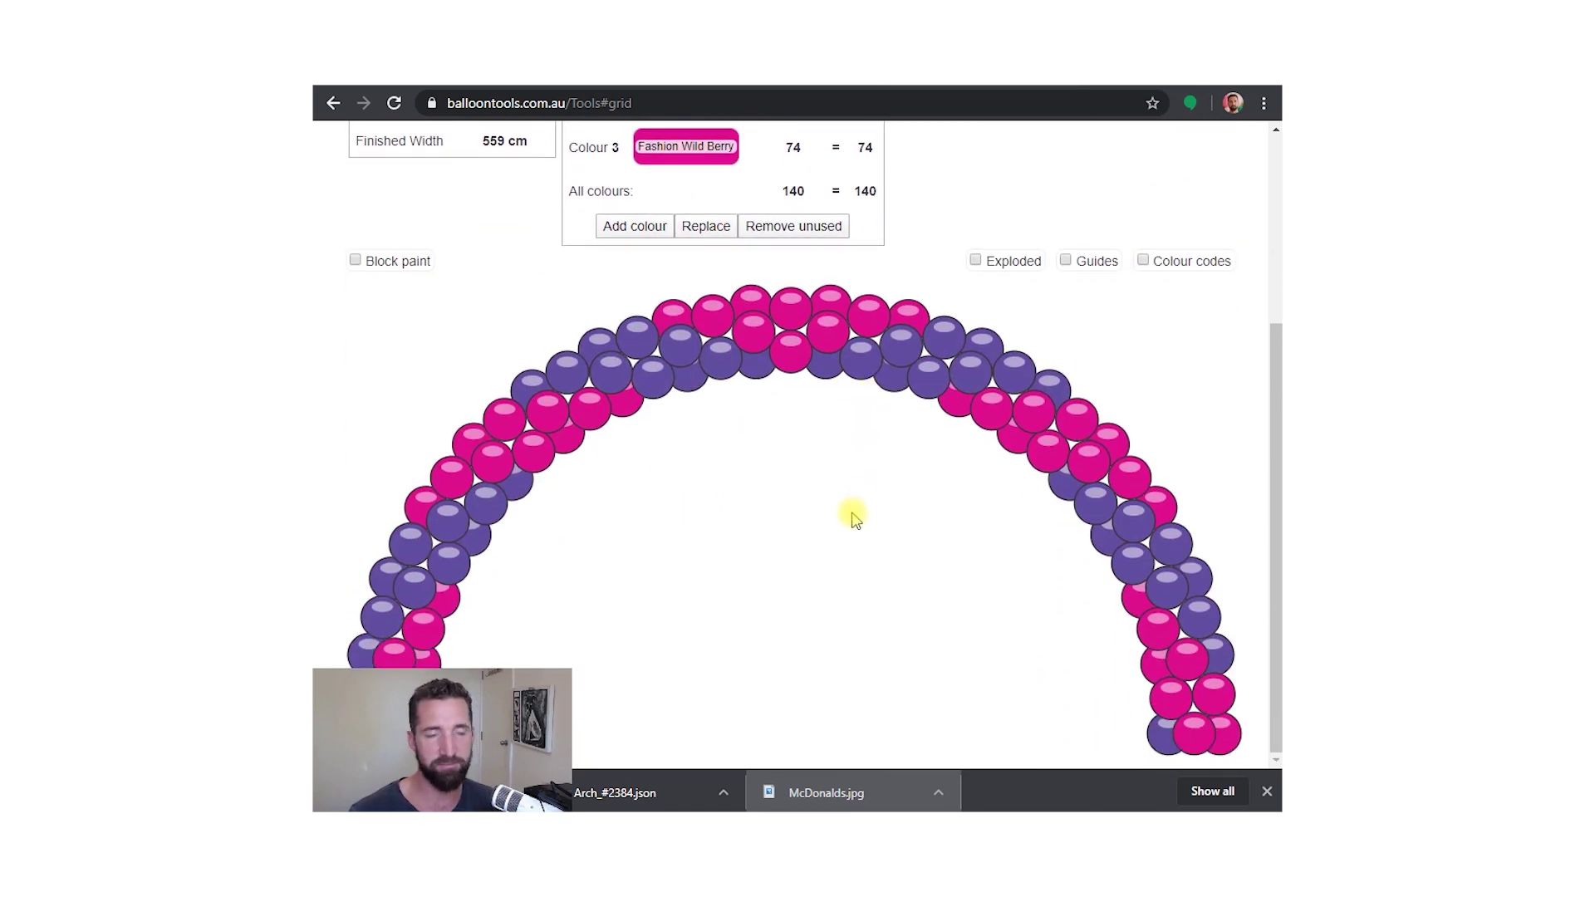
# Step: Replace Fashion Wild Berry with Fashion Rose, giving 66 Purple Violet and 74 Rose
pyautogui.click(707, 154)
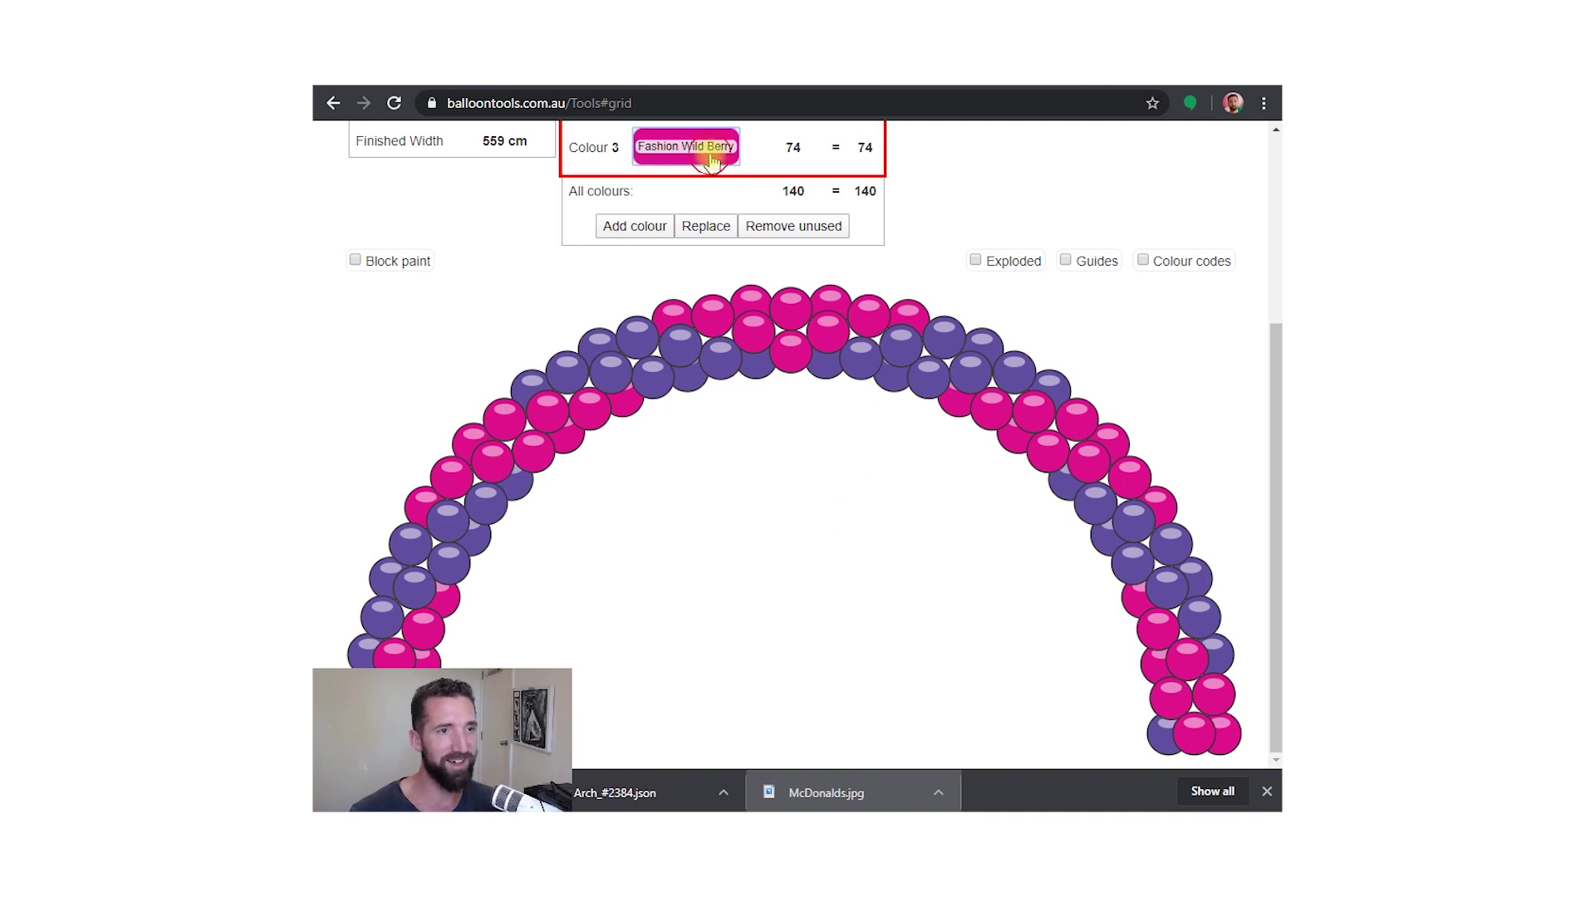
pyautogui.click(704, 227)
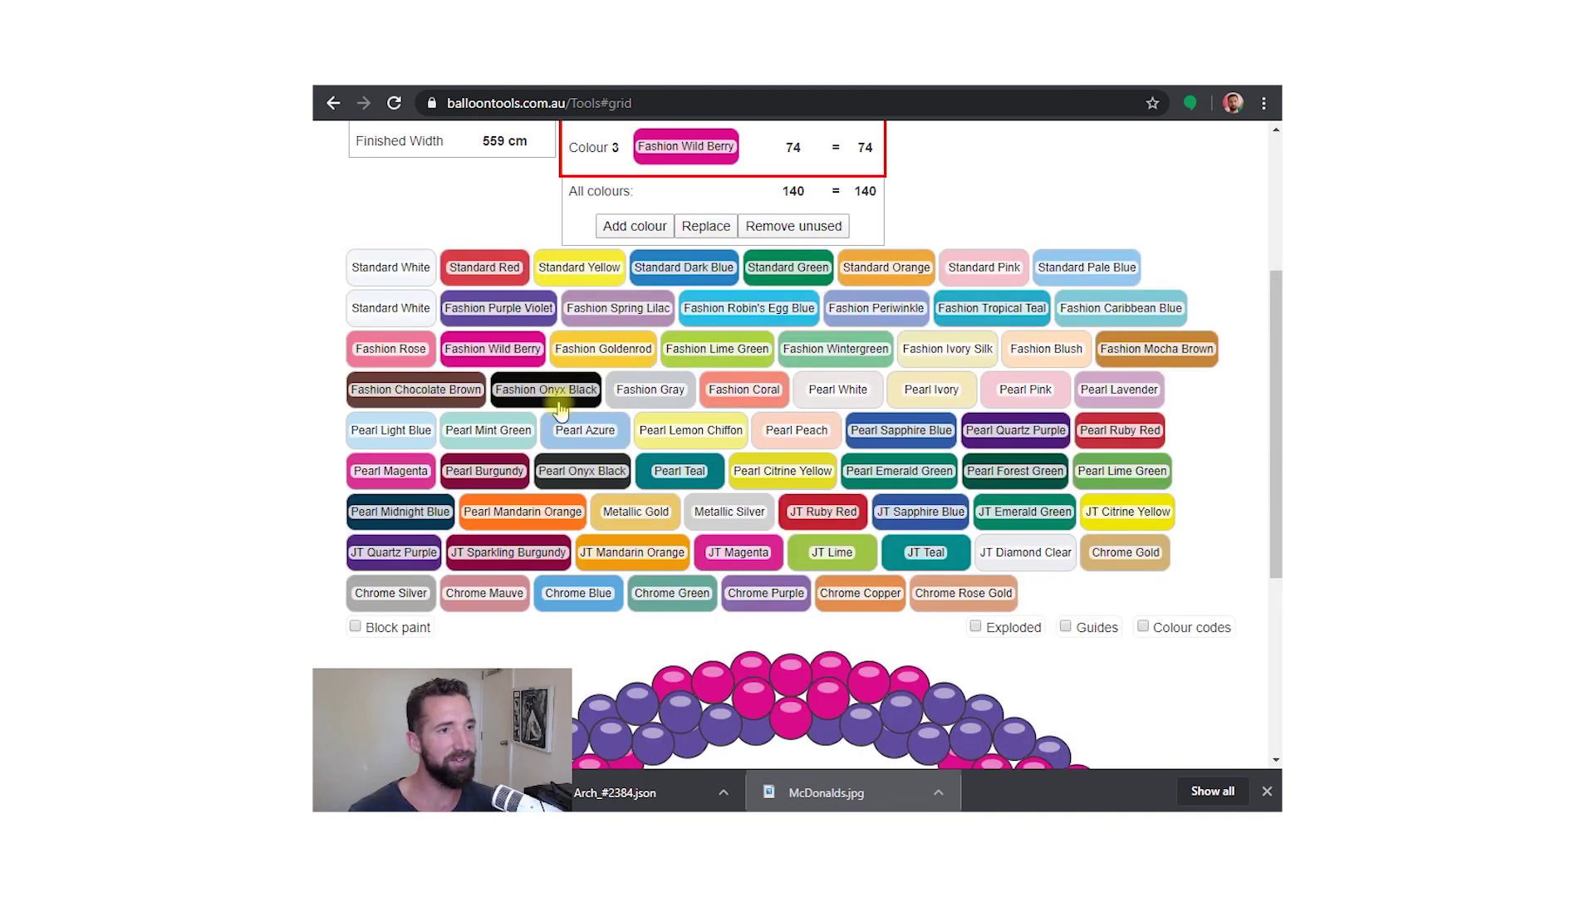
pyautogui.click(405, 362)
pyautogui.scroll(3, 908, 470)
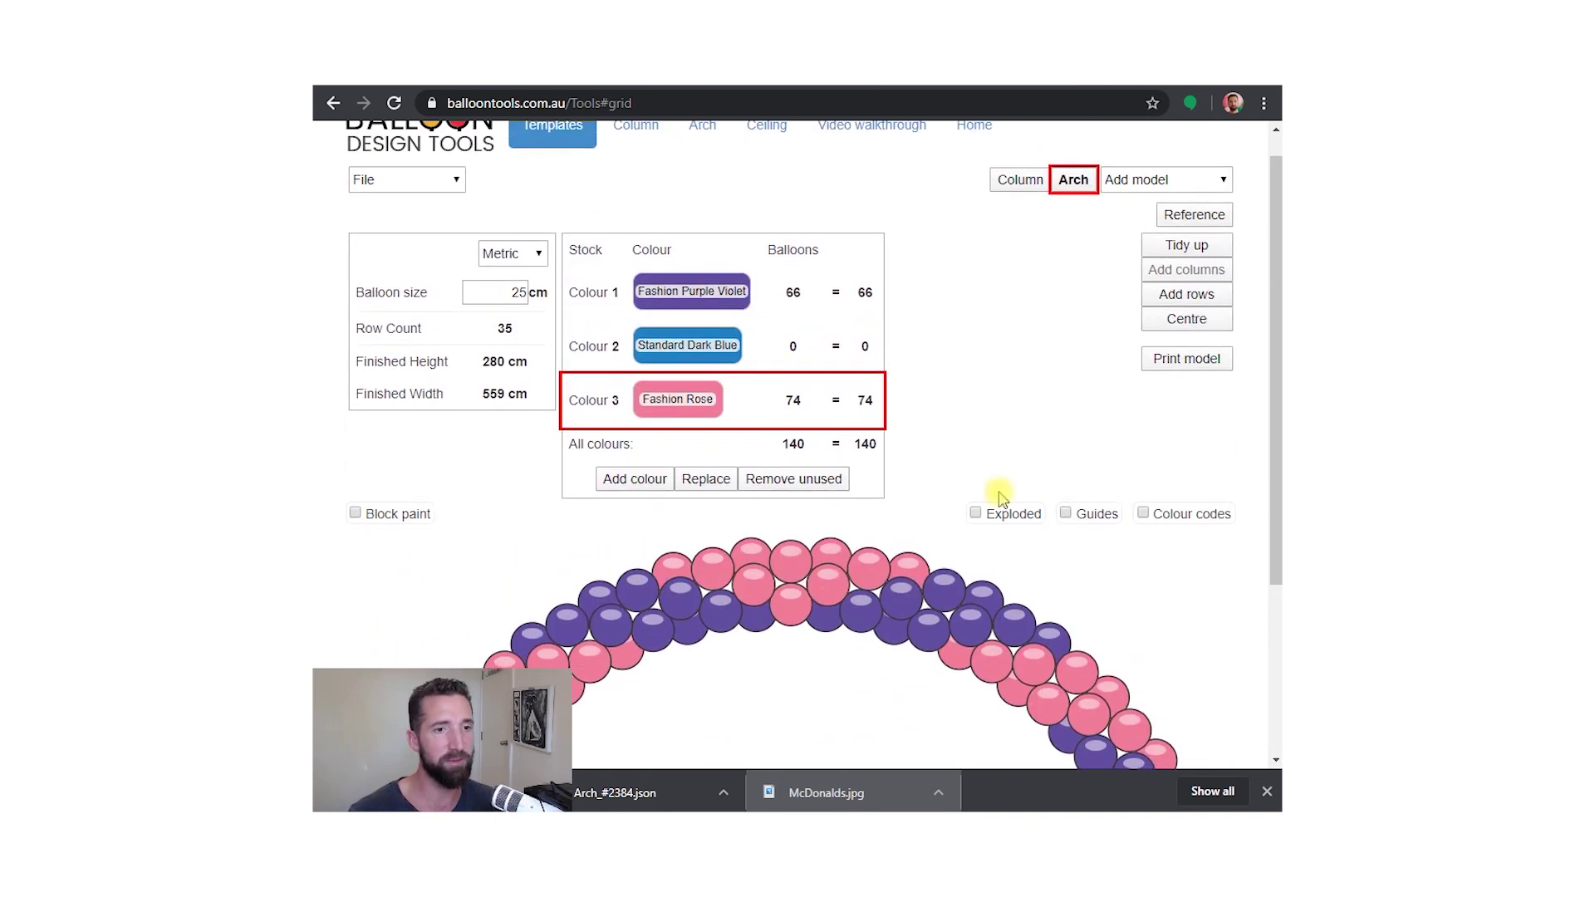
# Step: Export the purple-and-rose arch to Downloads as a JPEG named pink_rose
pyautogui.click(434, 173)
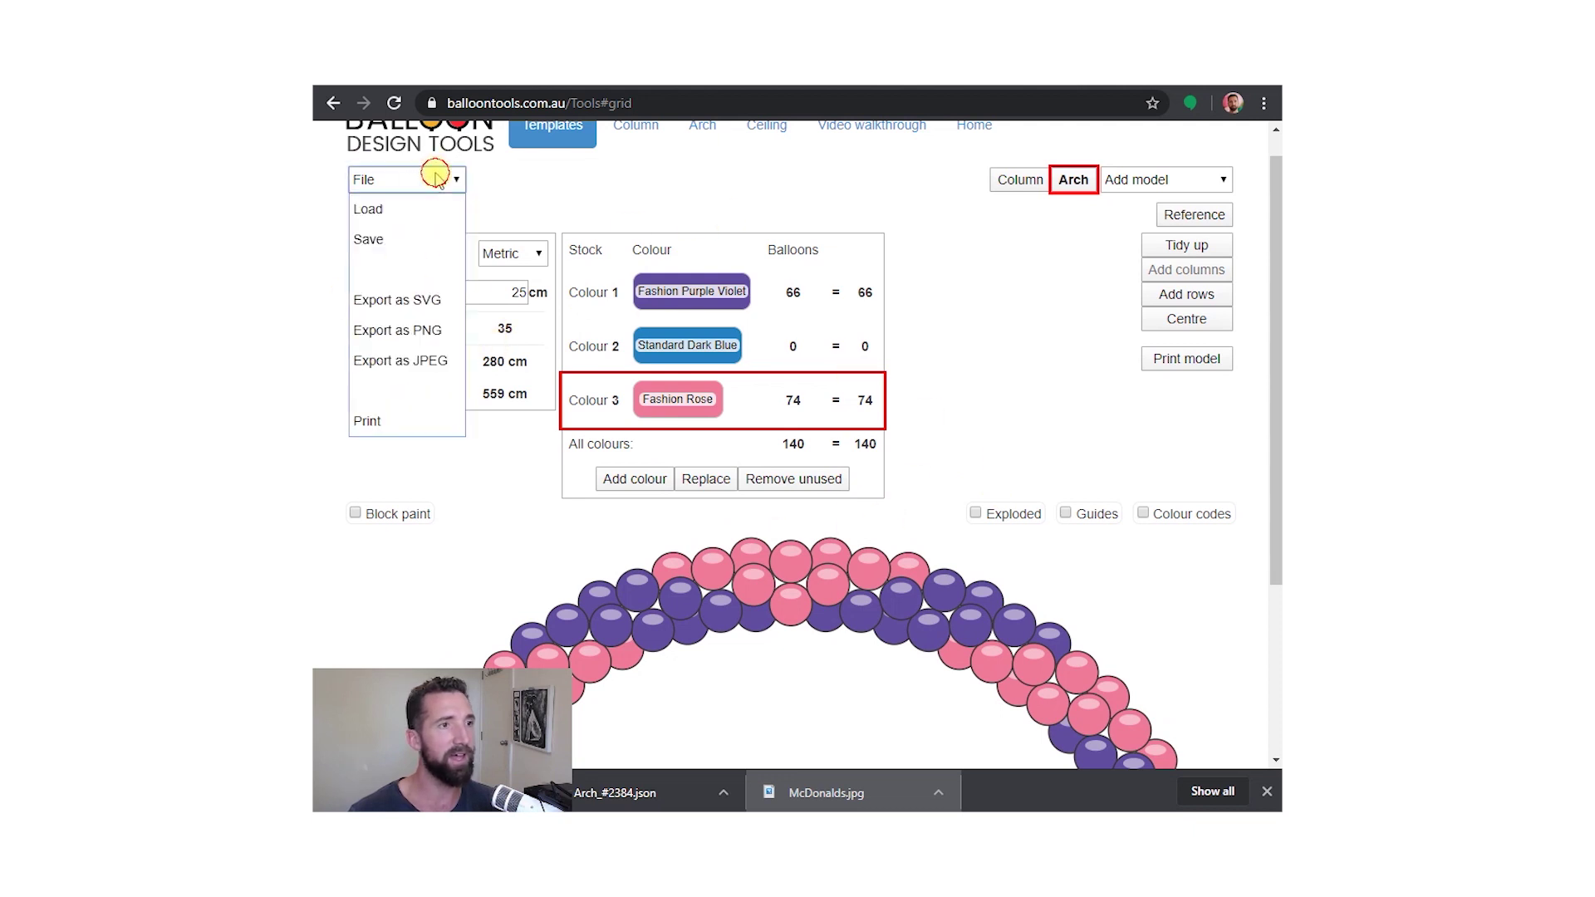
pyautogui.click(421, 362)
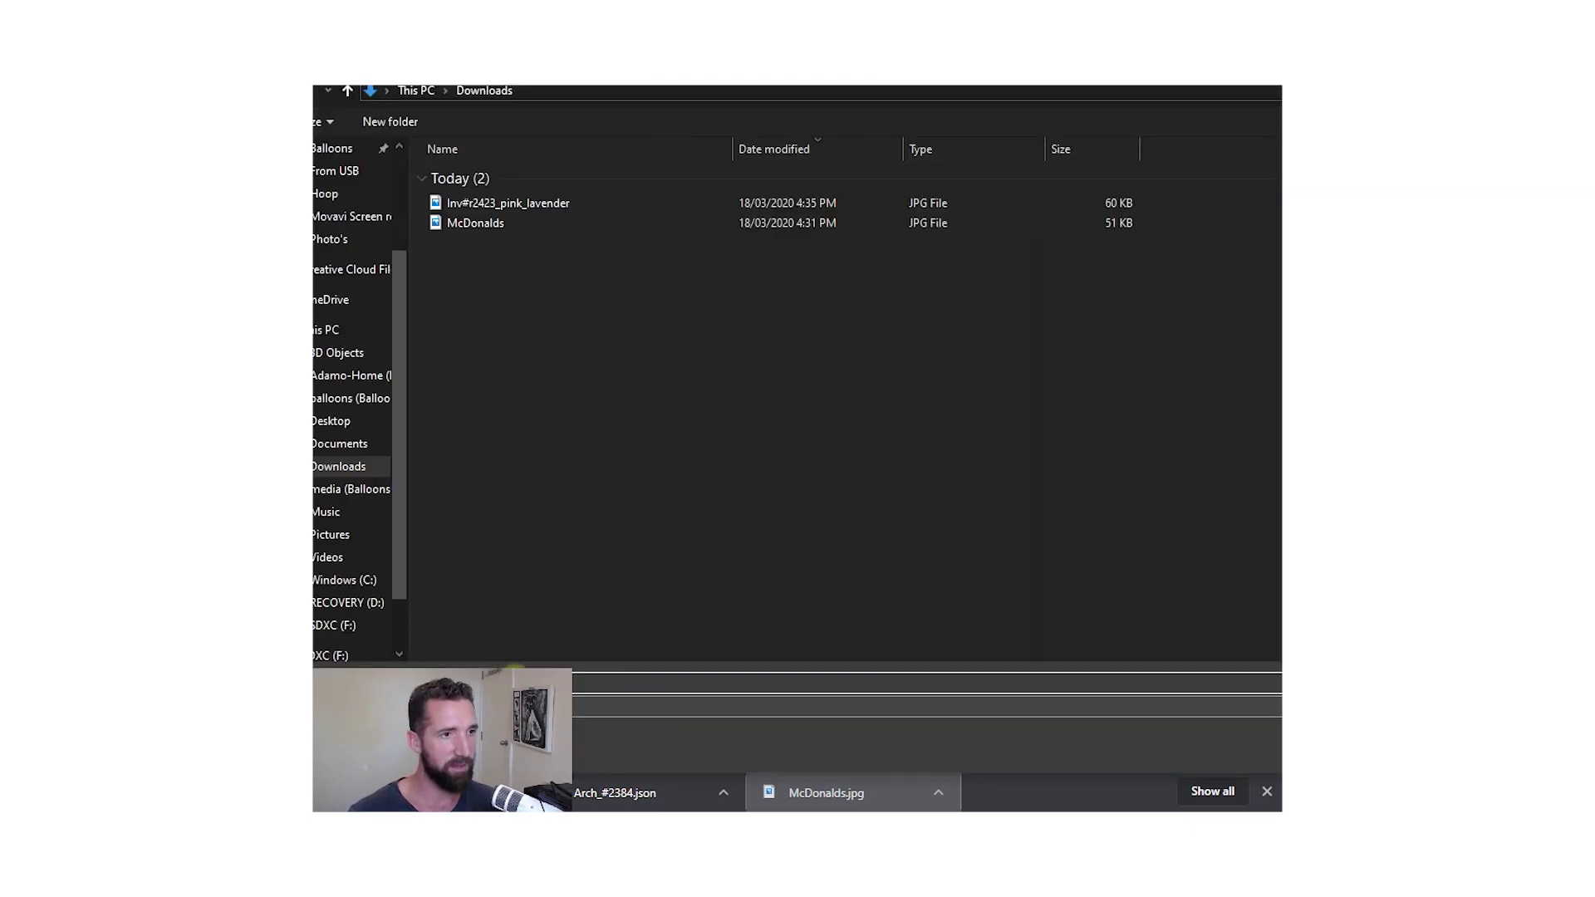
pyautogui.click(498, 205)
pyautogui.click(499, 668)
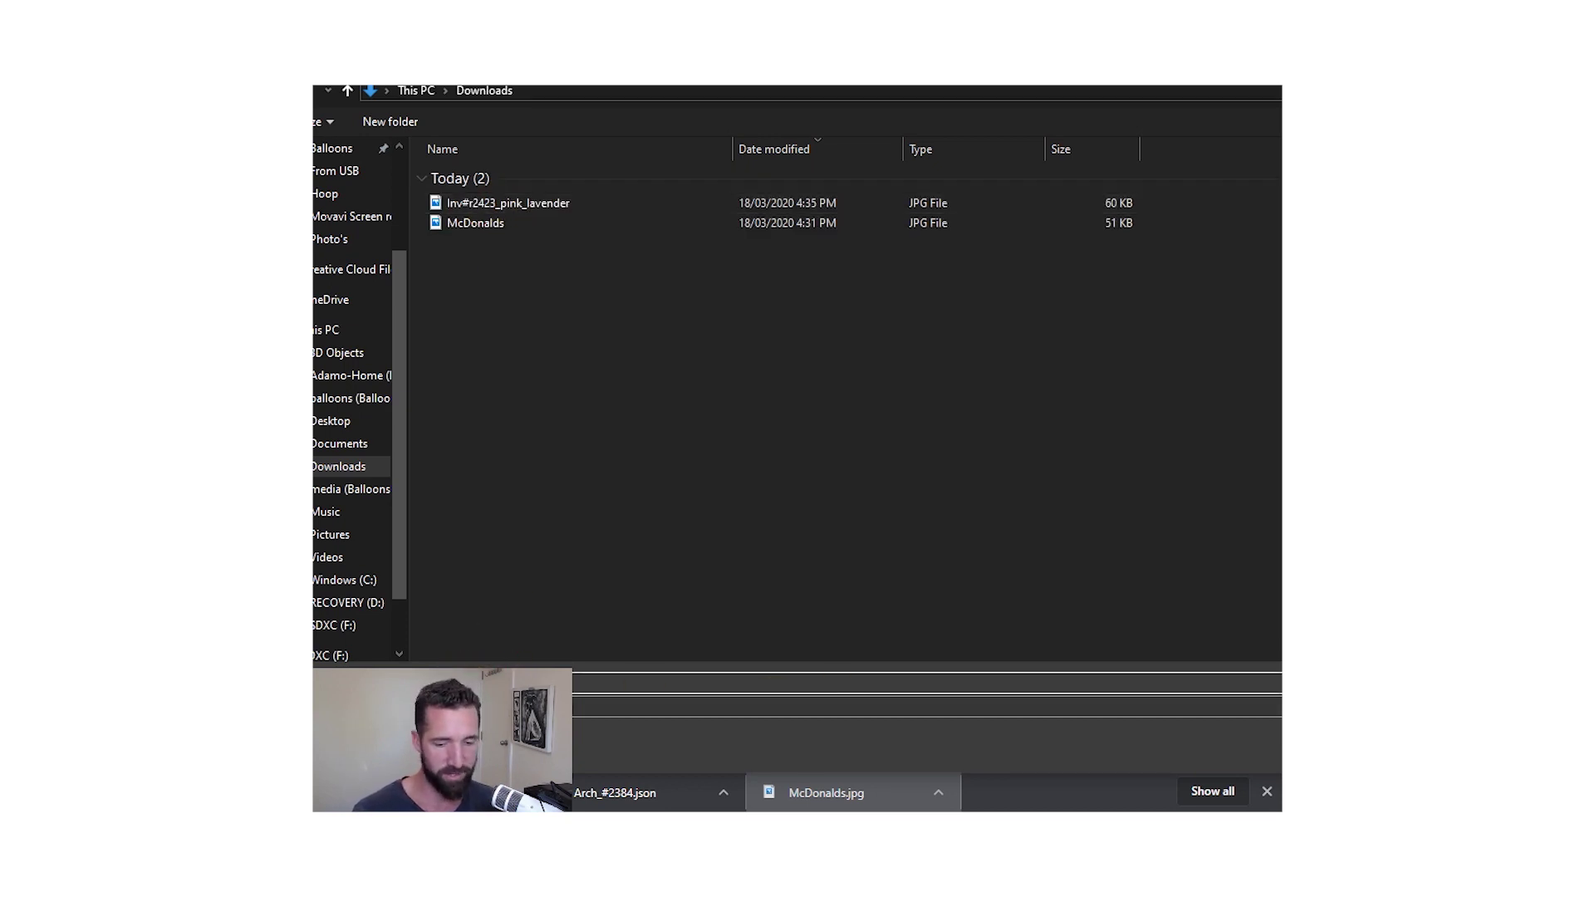
pyautogui.press('Return')
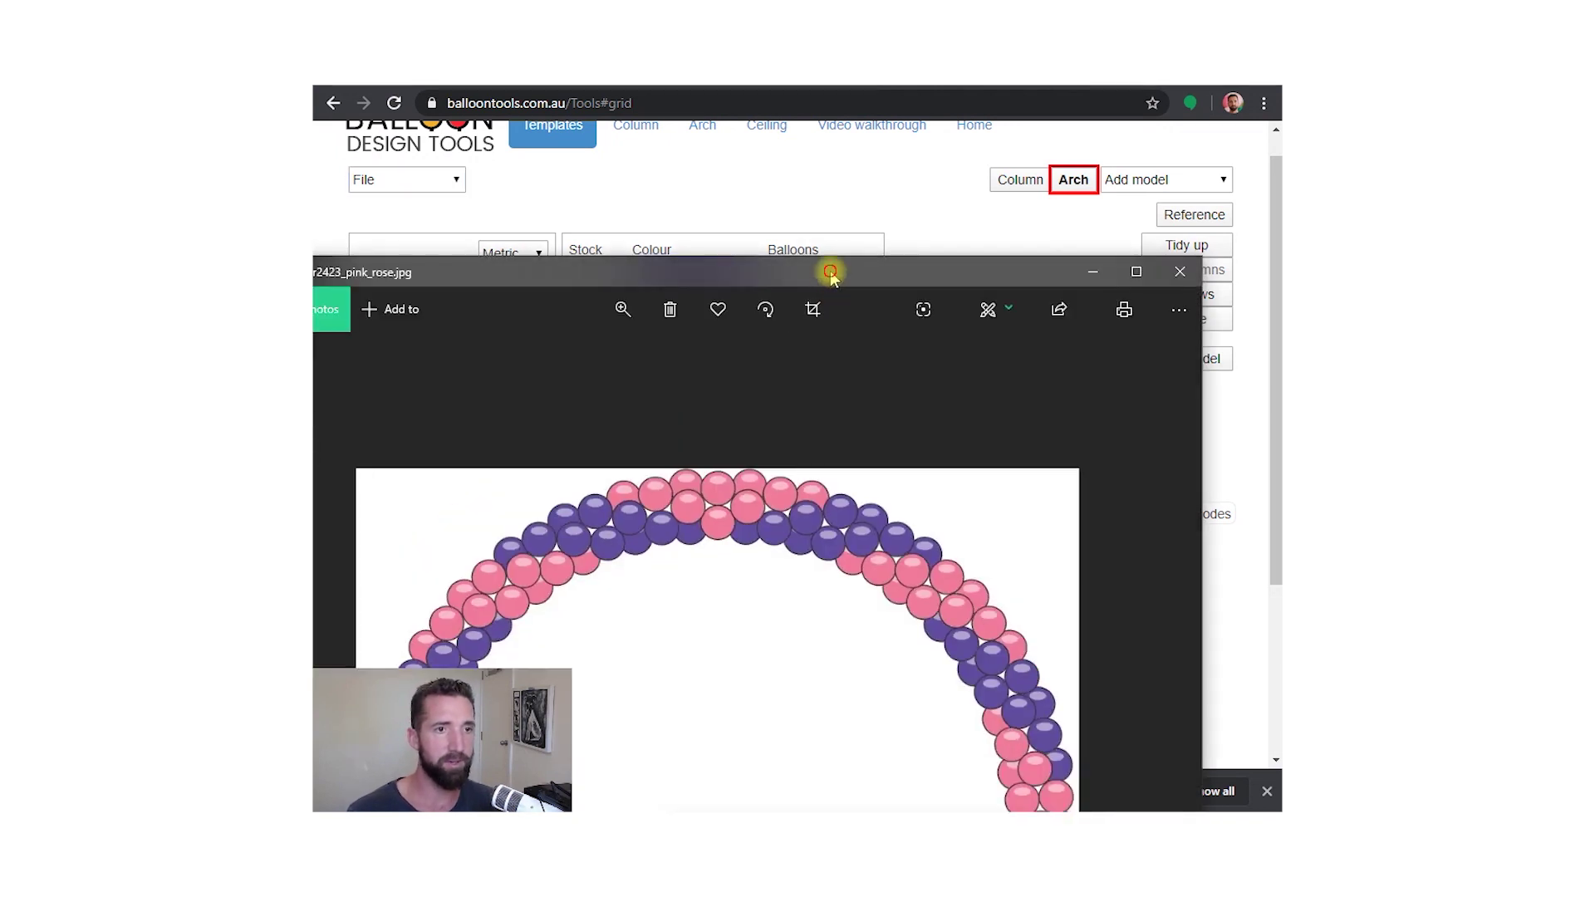
pyautogui.moveTo(831, 274); pyautogui.dragTo(906, 128)
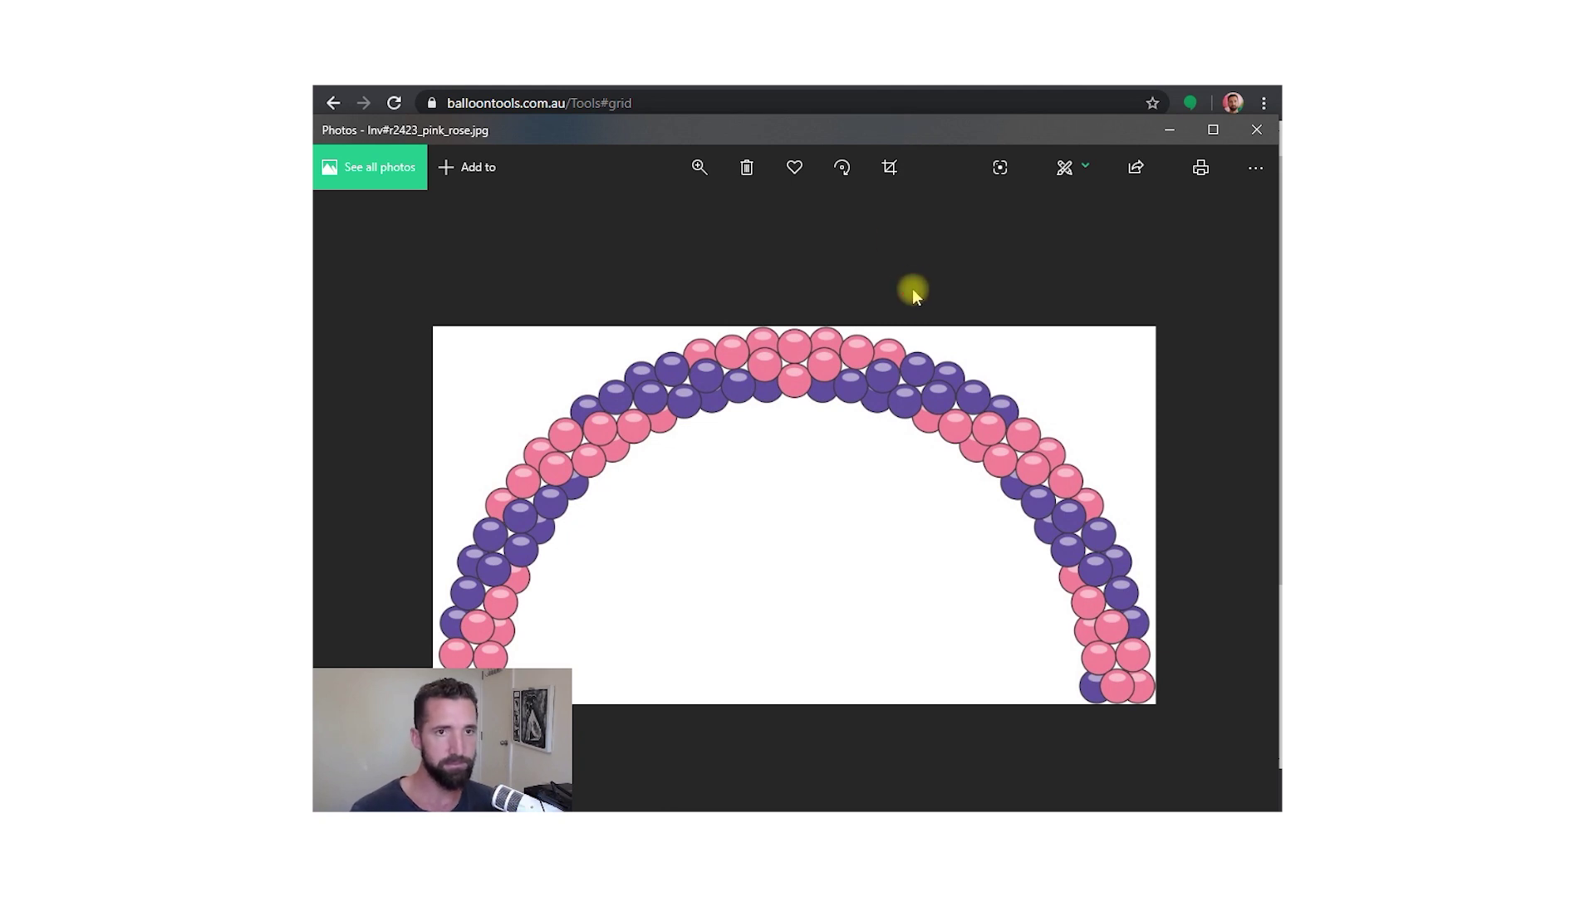
pyautogui.click(1256, 130)
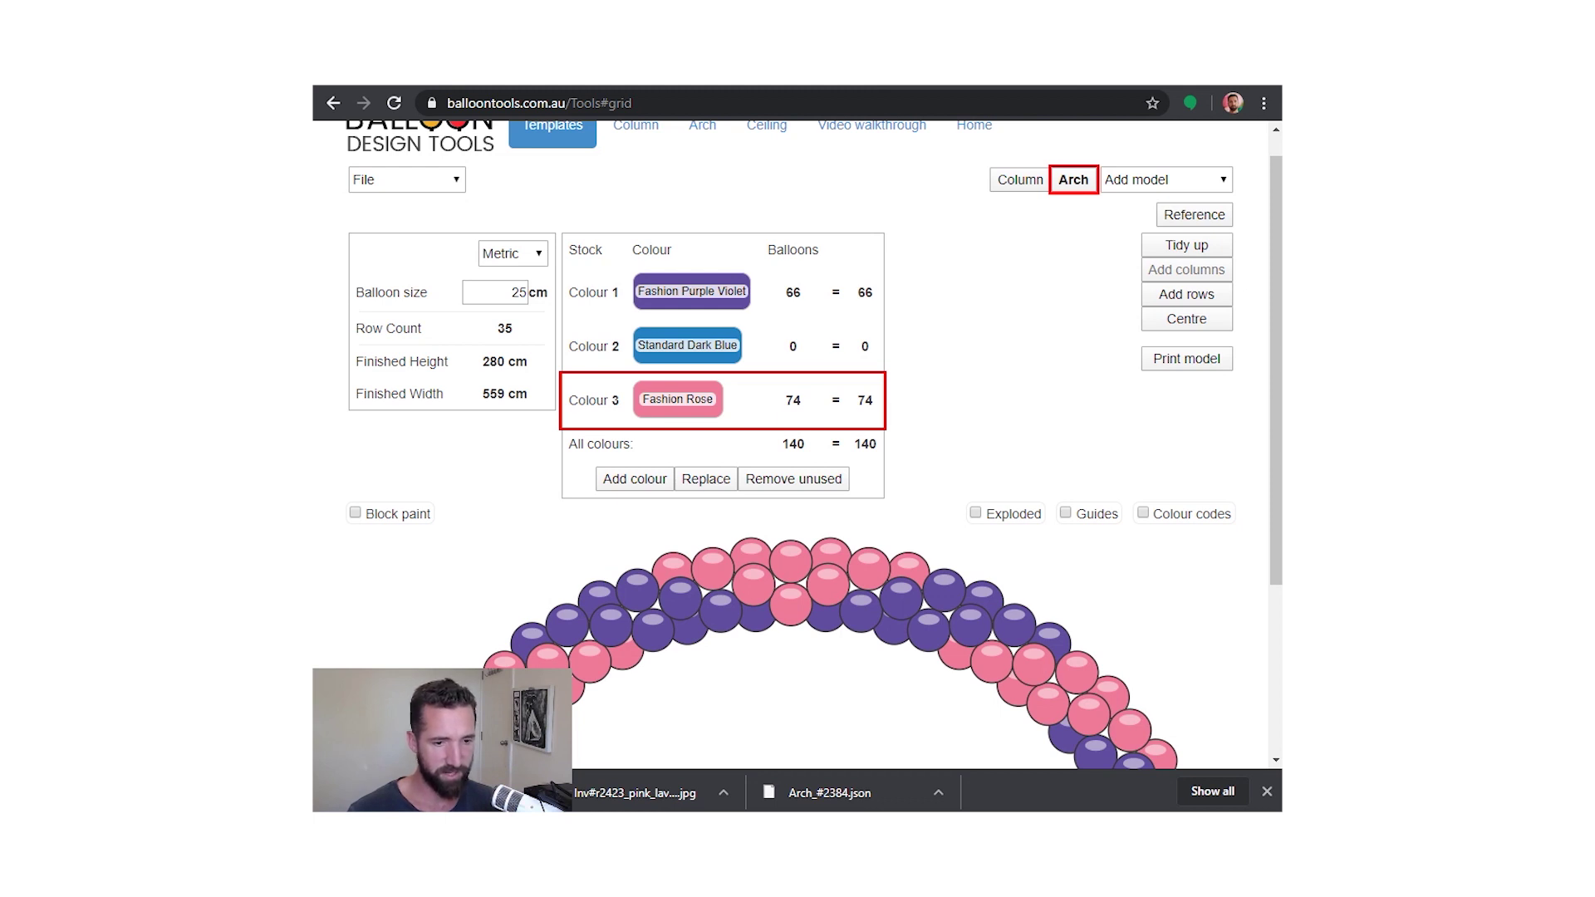
pyautogui.hotkey('alt', 'Tab')
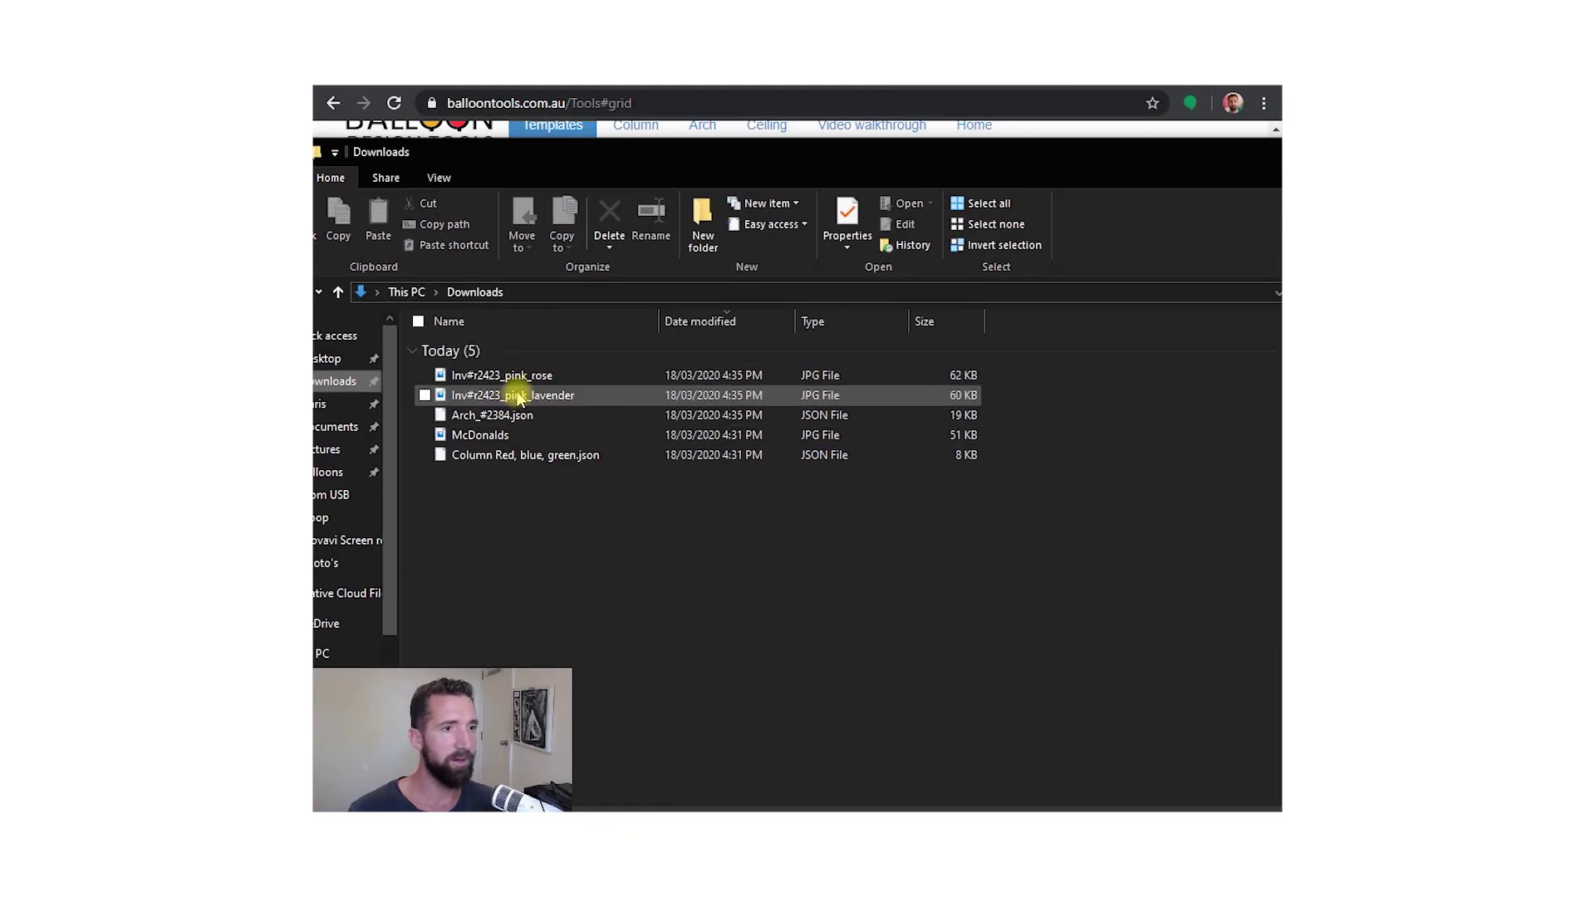
pyautogui.doubleClick(511, 375)
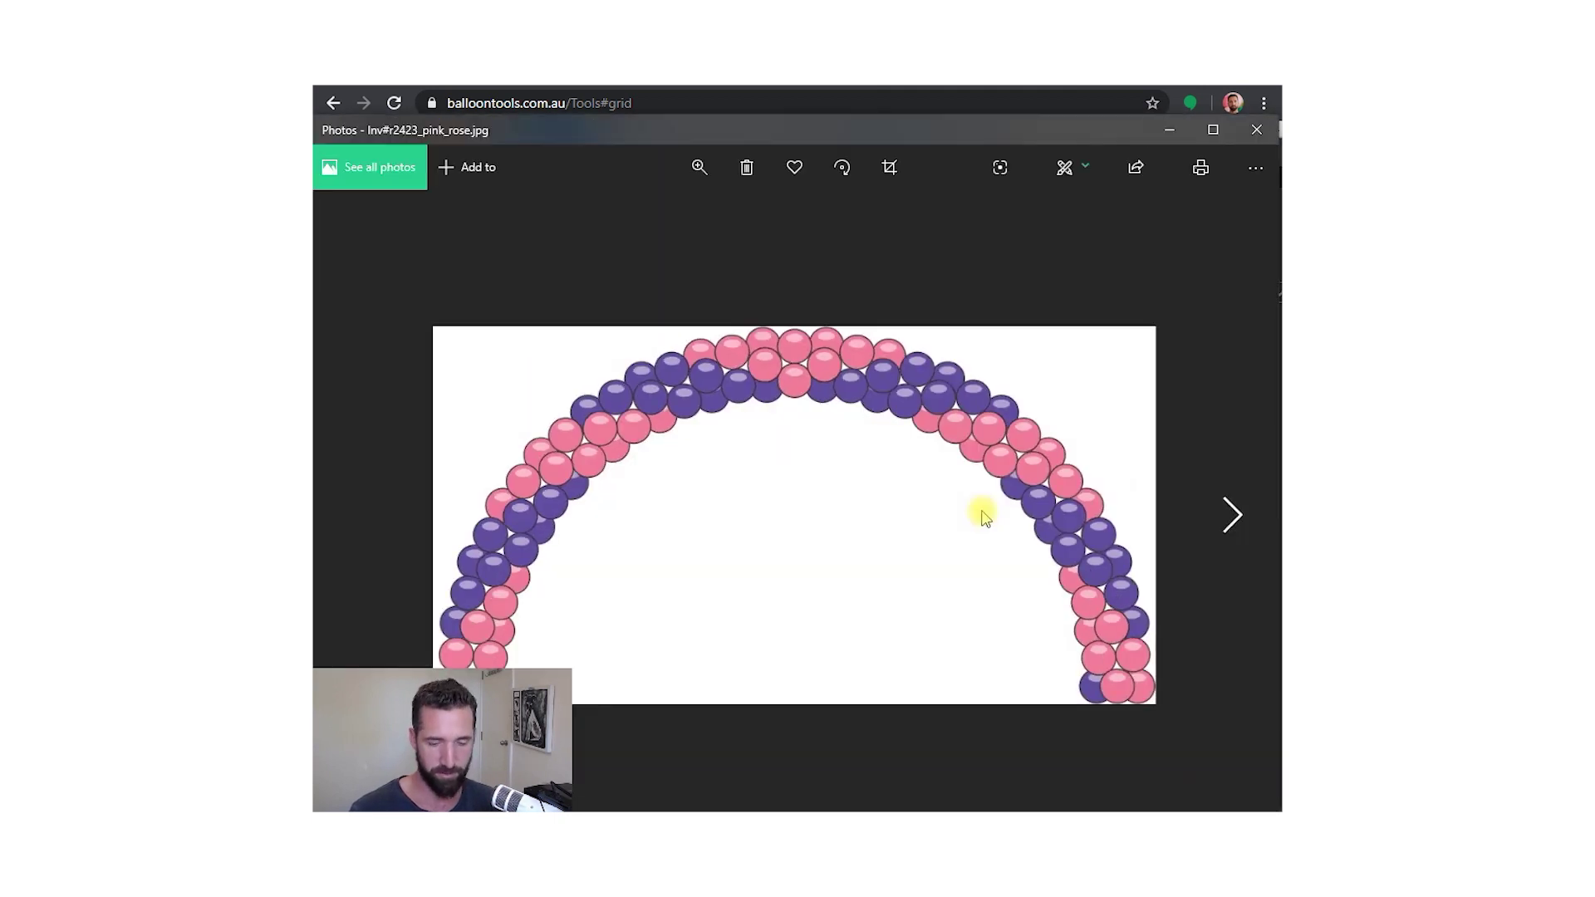
pyautogui.press('Right')
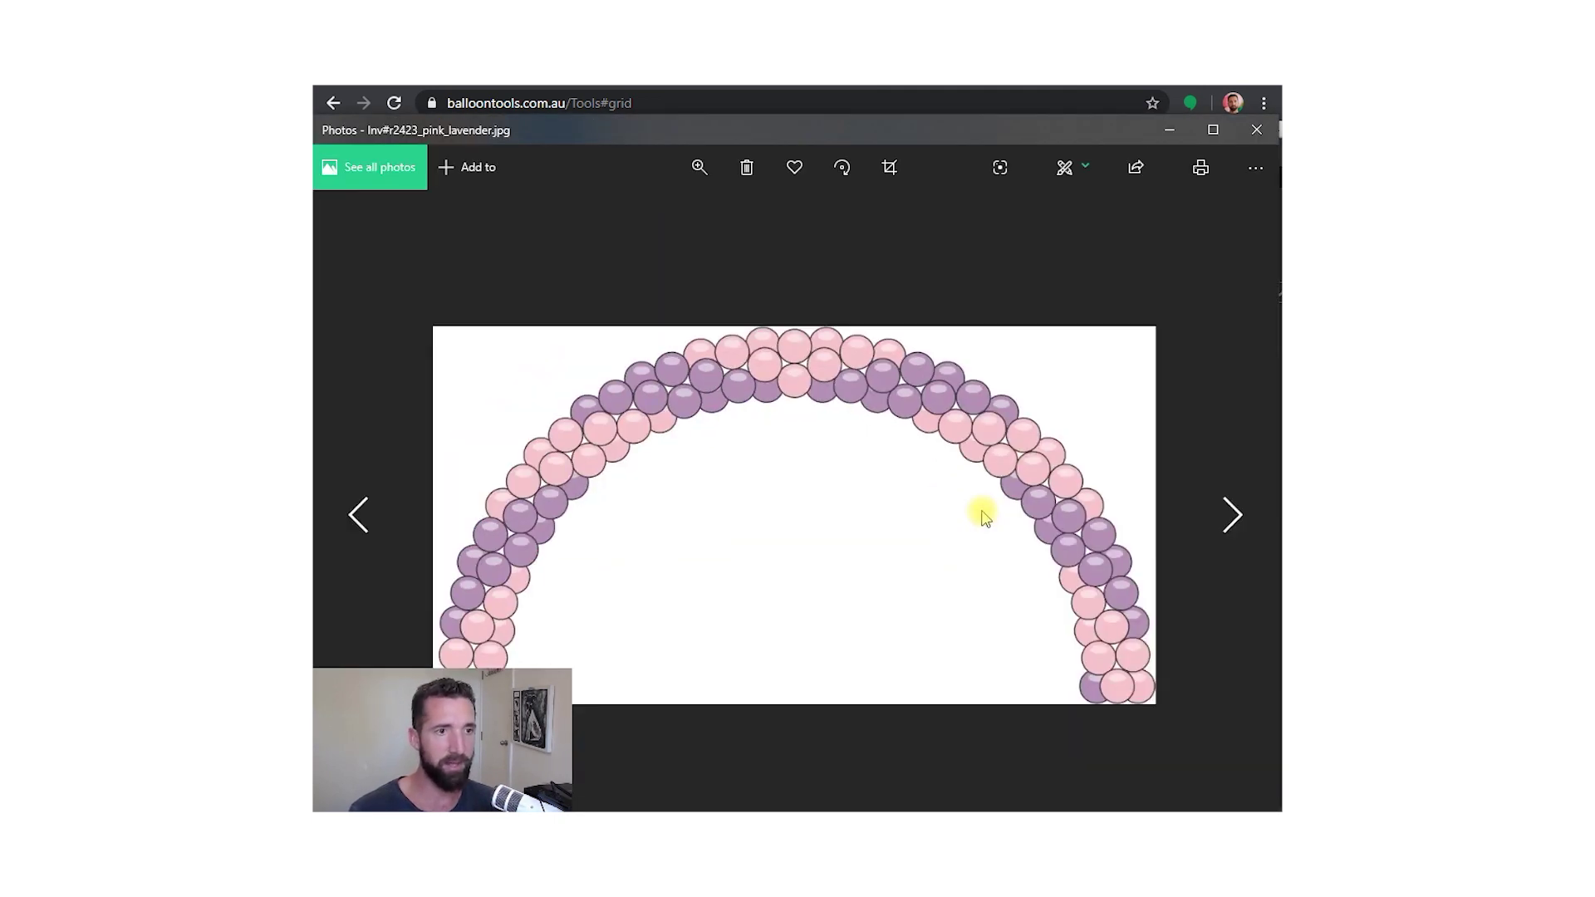
pyautogui.press('Left')
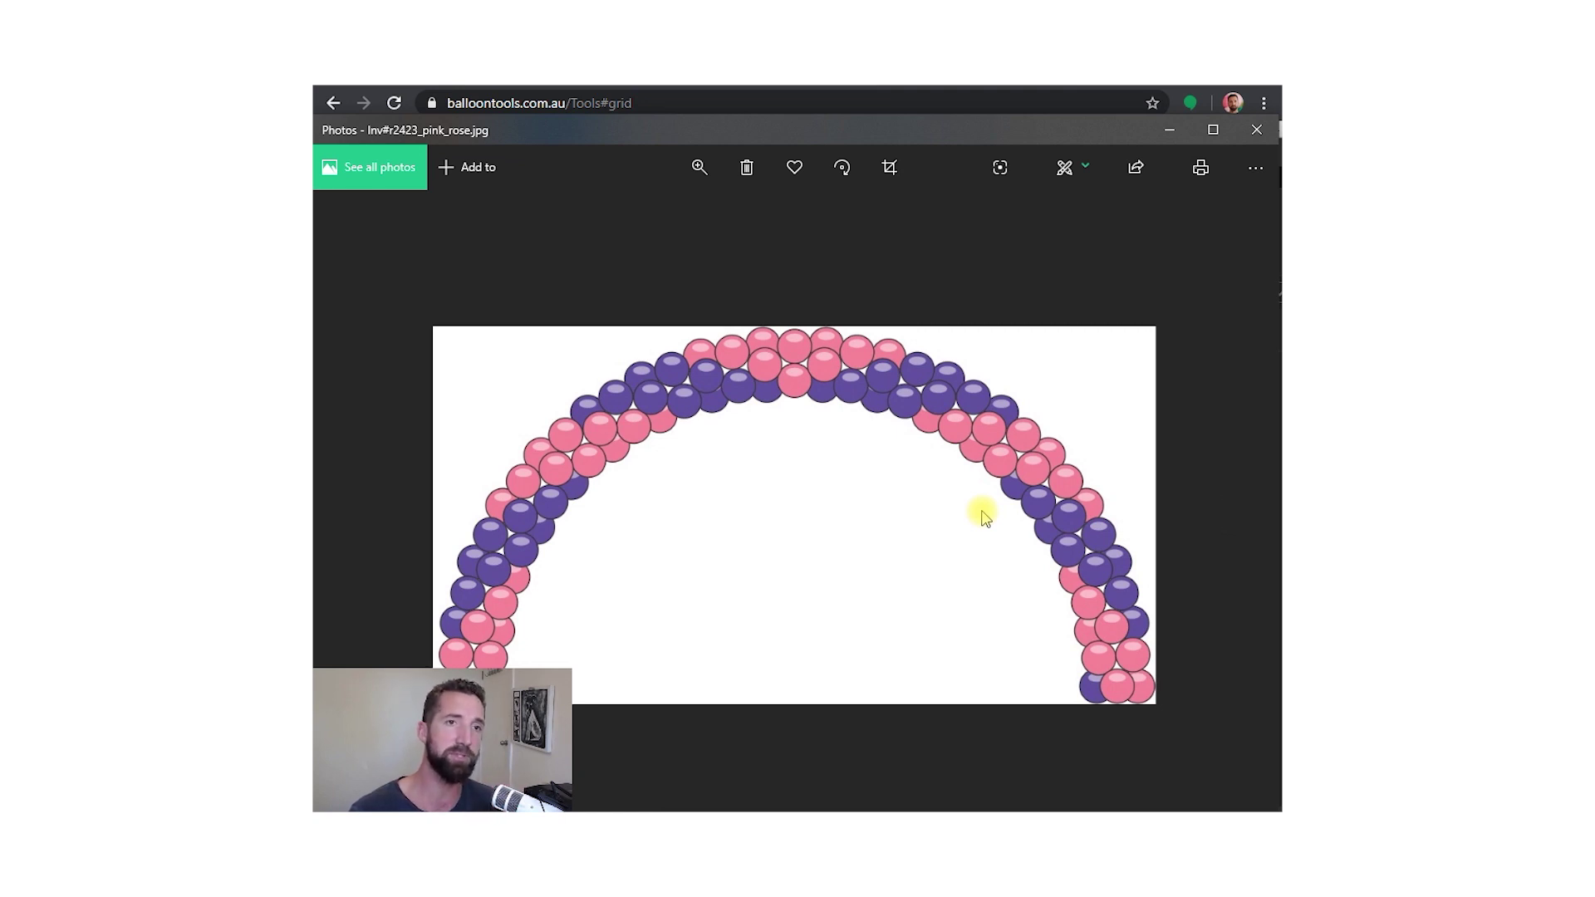
pyautogui.hotkey('alt', 'Tab')
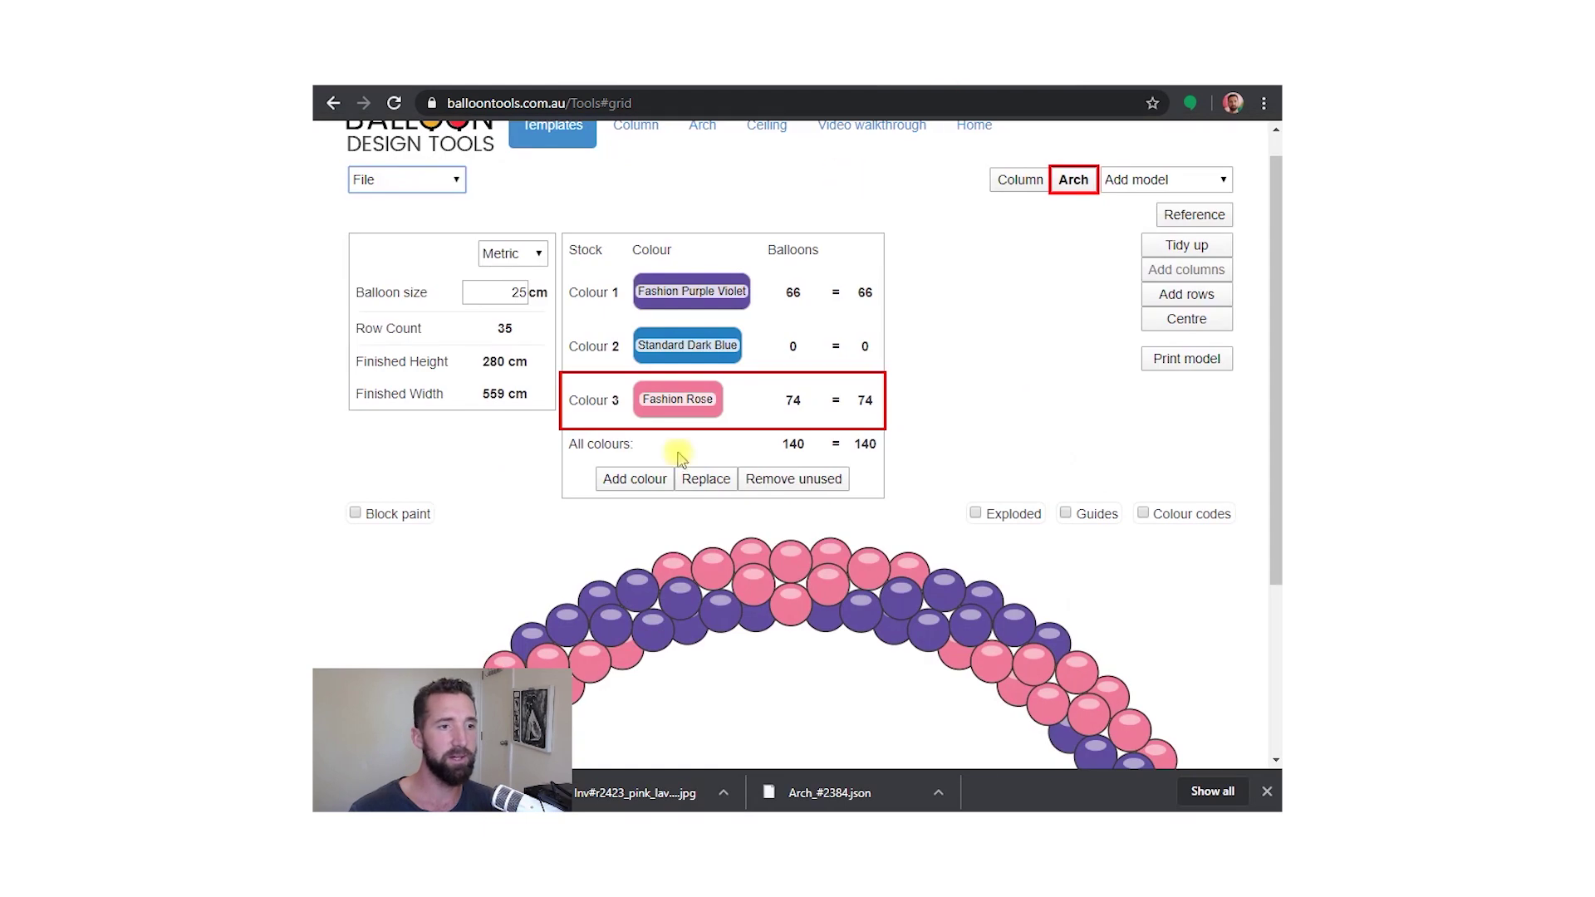
# Step: Replace the Fashion Rose balloons with Pearl Pink
pyautogui.click(702, 480)
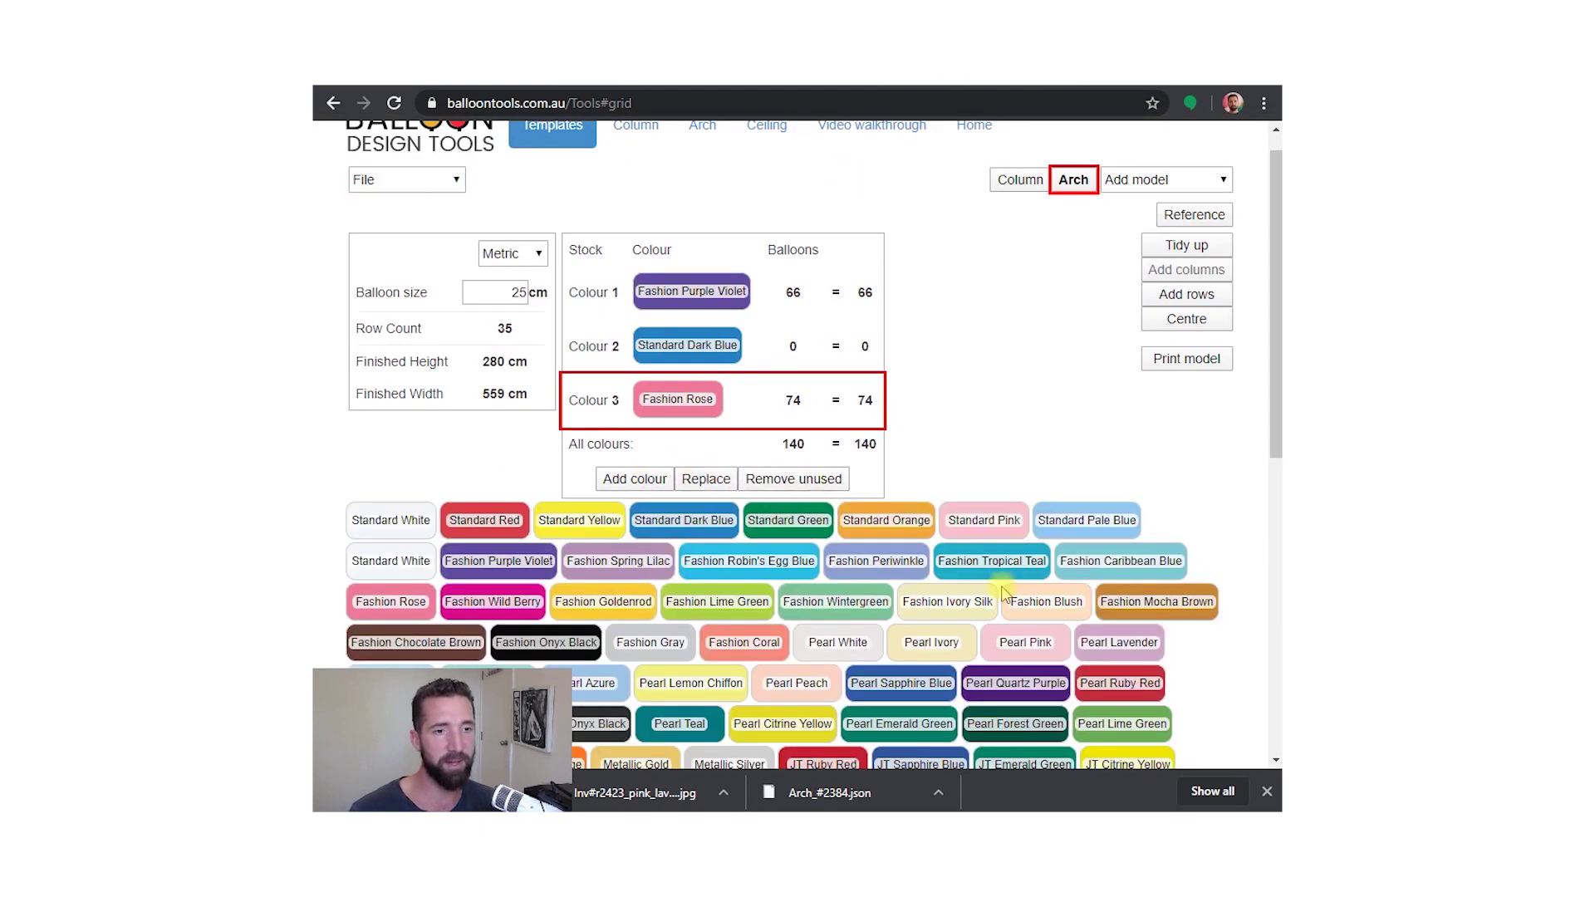
pyautogui.scroll(-2, 1004, 591)
pyautogui.click(1015, 520)
pyautogui.scroll(2, 648, 532)
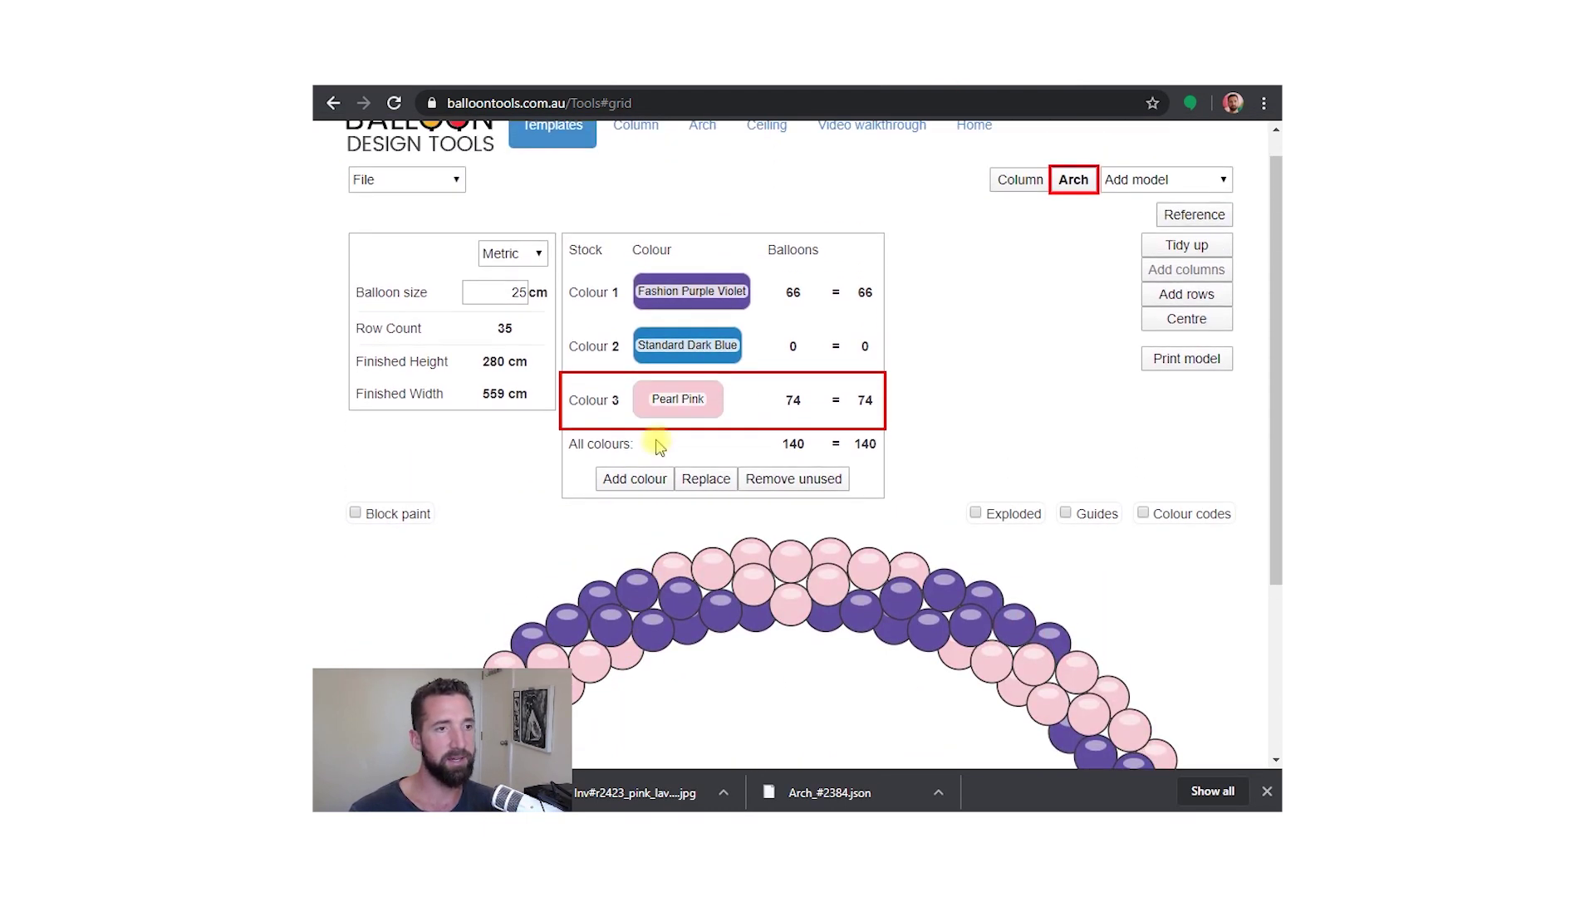
# Step: Replace Fashion Purple Violet with Fashion Caribbean Blue and switch to the Downloads folder
pyautogui.click(677, 291)
pyautogui.click(706, 480)
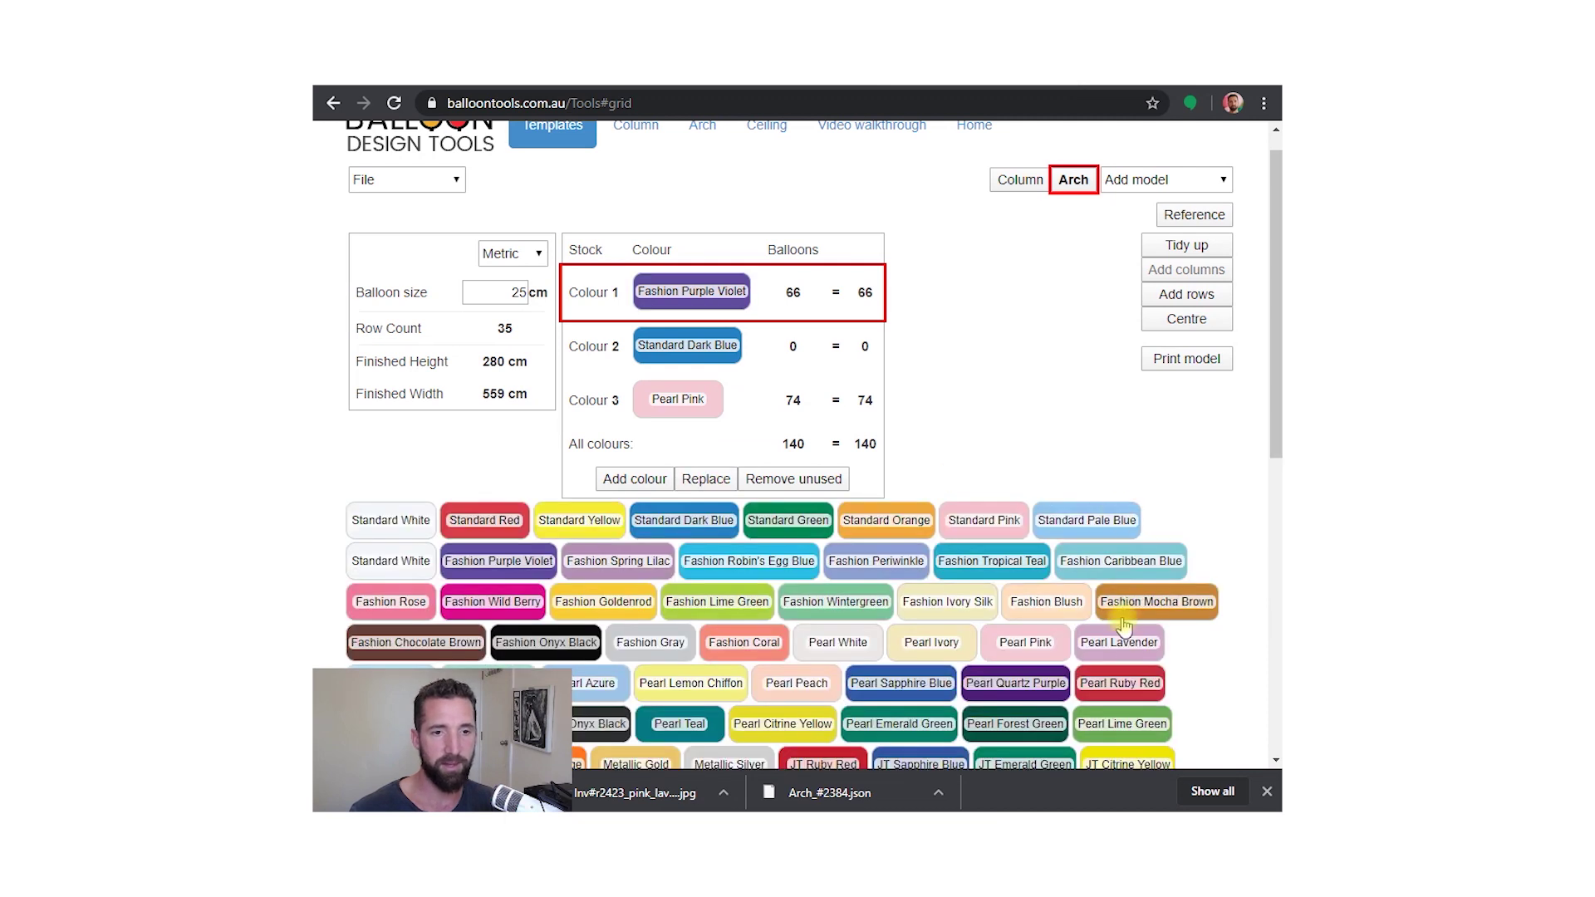
pyautogui.click(1121, 561)
pyautogui.scroll(-2, 855, 581)
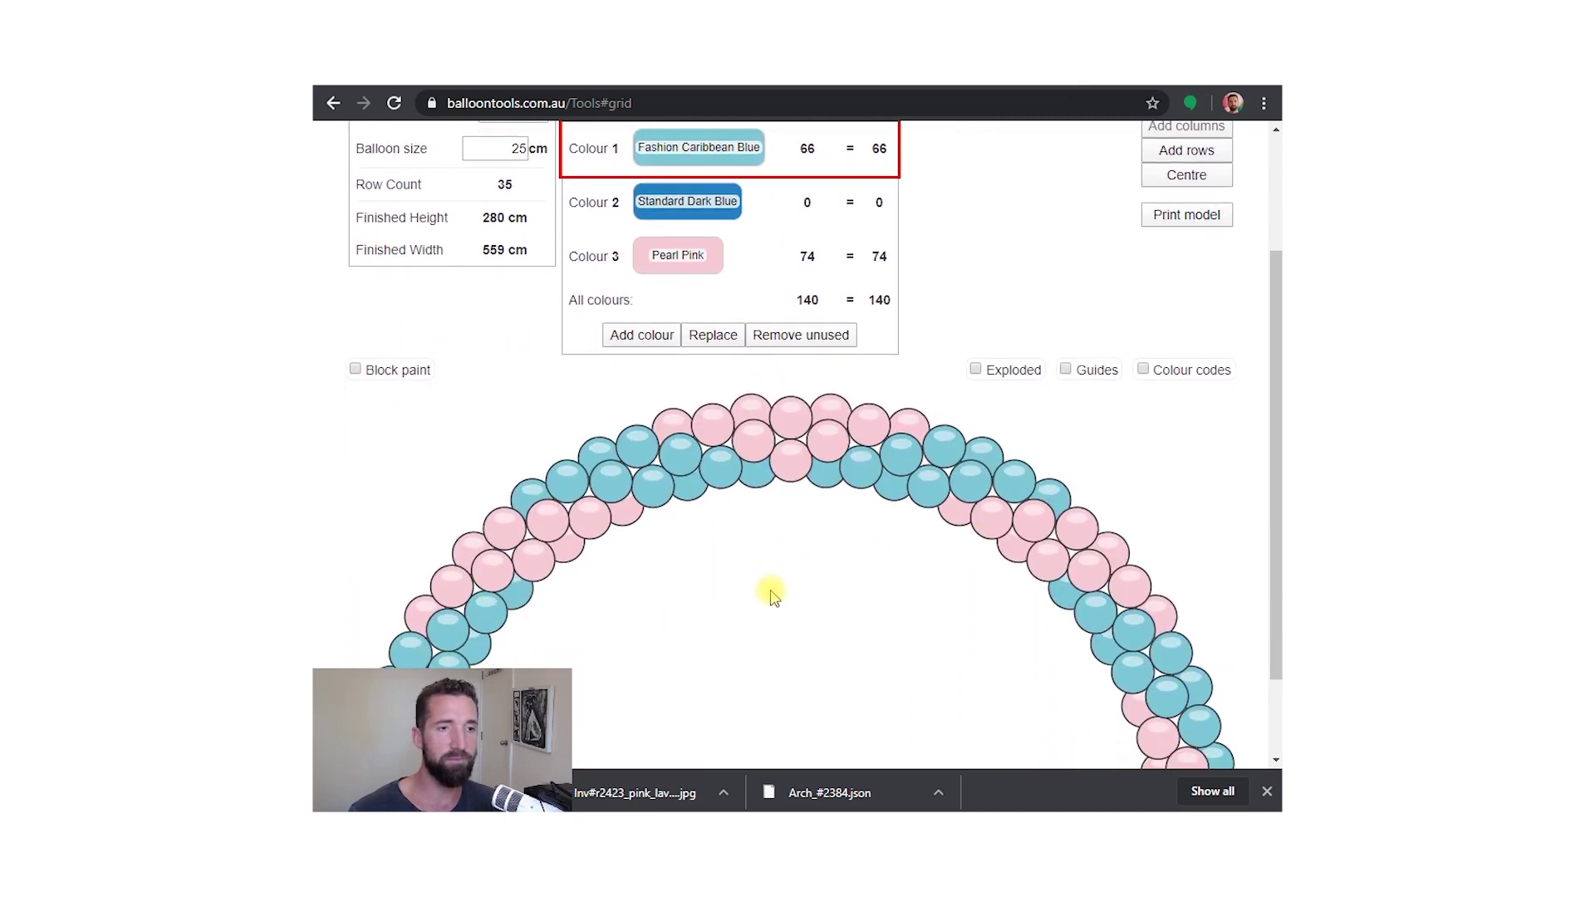
pyautogui.scroll(-1, 770, 595)
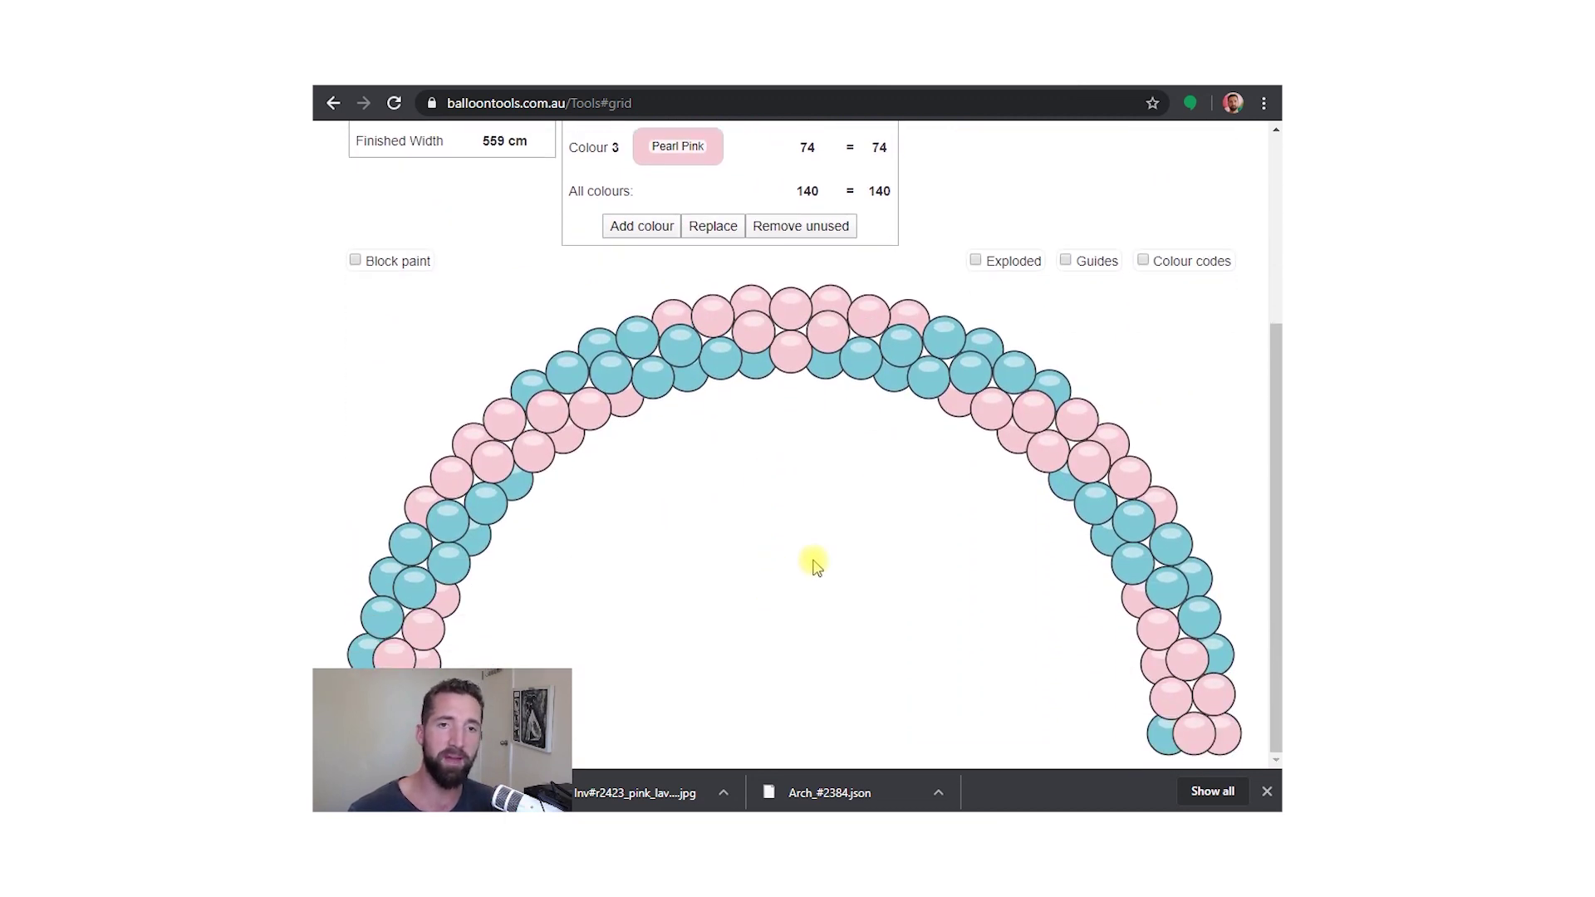
pyautogui.hotkey('alt', 'Tab')
# Step: View the pink_rose JPEG in Photos, compare it with pink_lavender, then close Photos
pyautogui.doubleClick(594, 382)
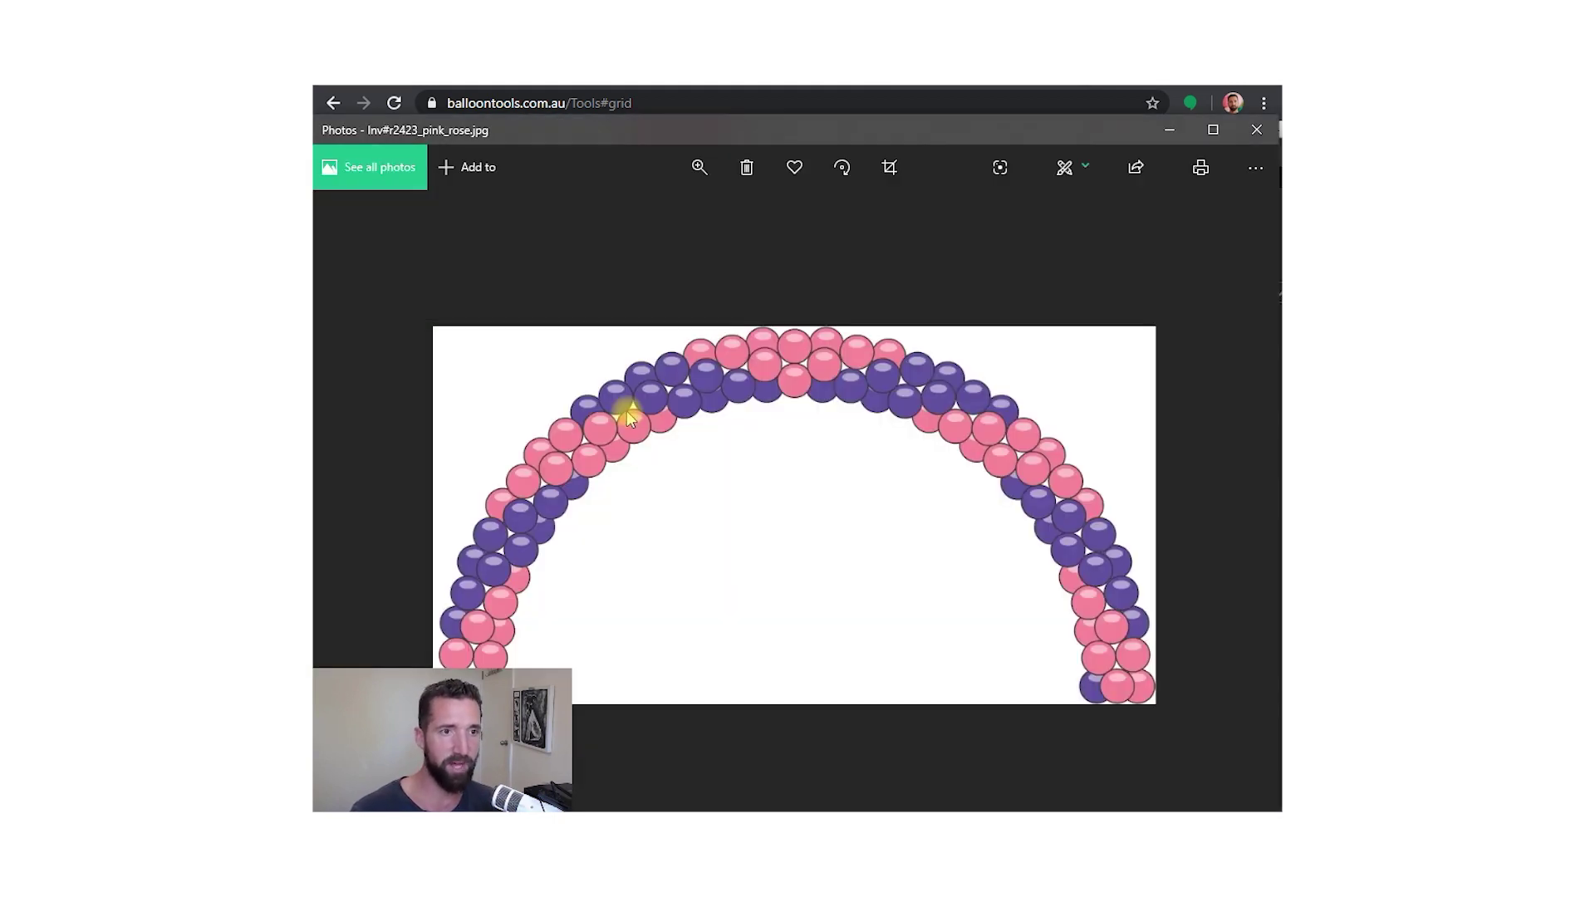
pyautogui.press('Right')
pyautogui.press('Left')
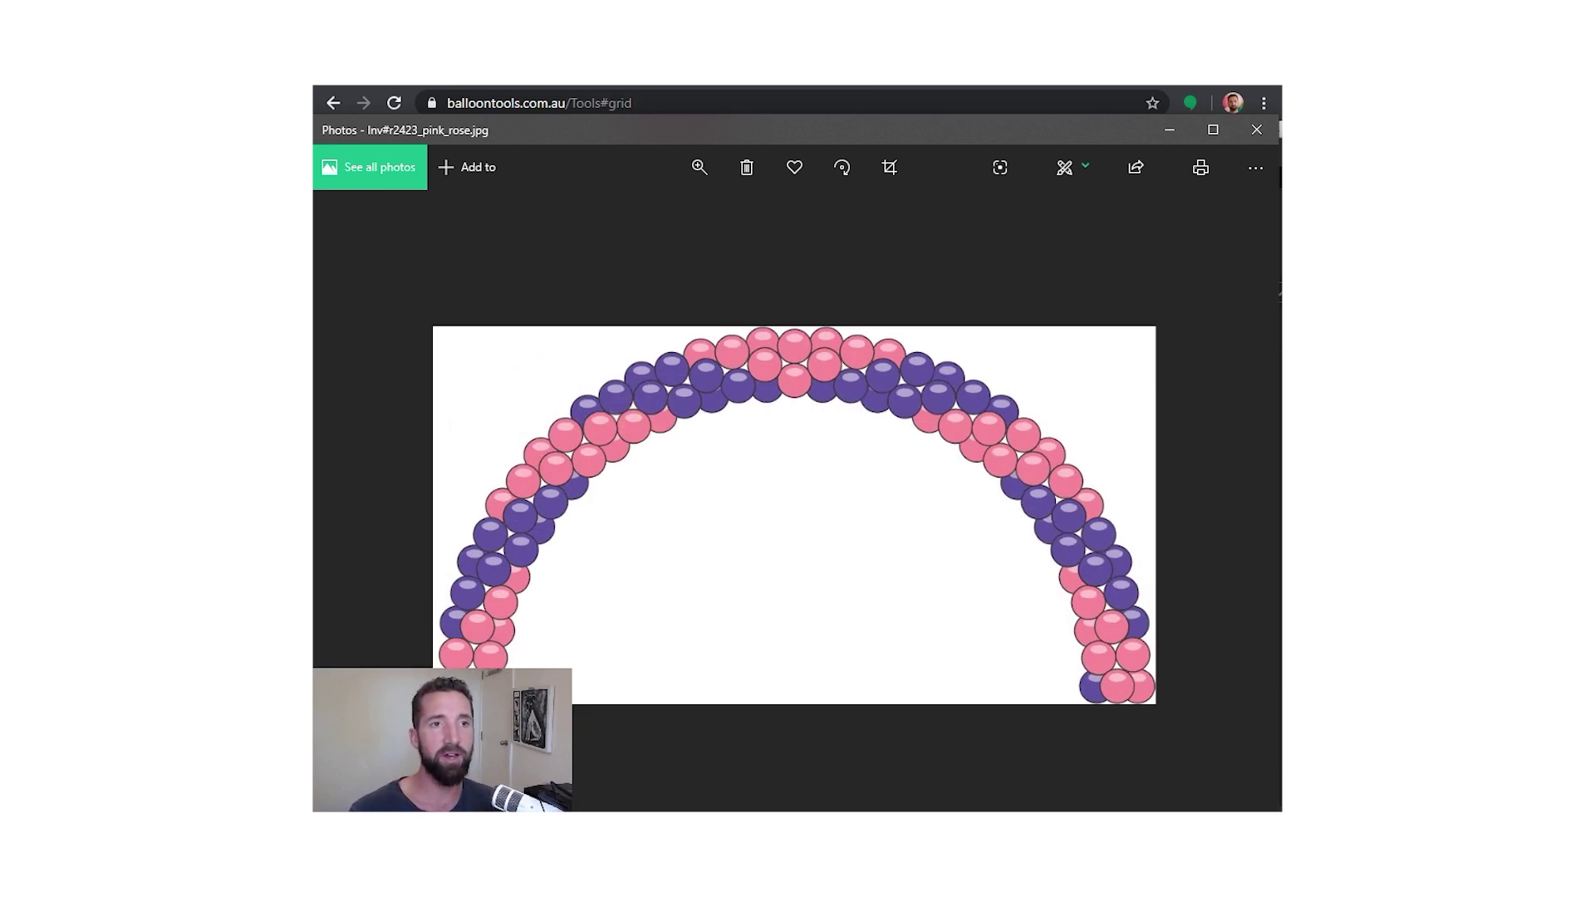
pyautogui.click(932, 103)
pyautogui.scroll(5, 879, 463)
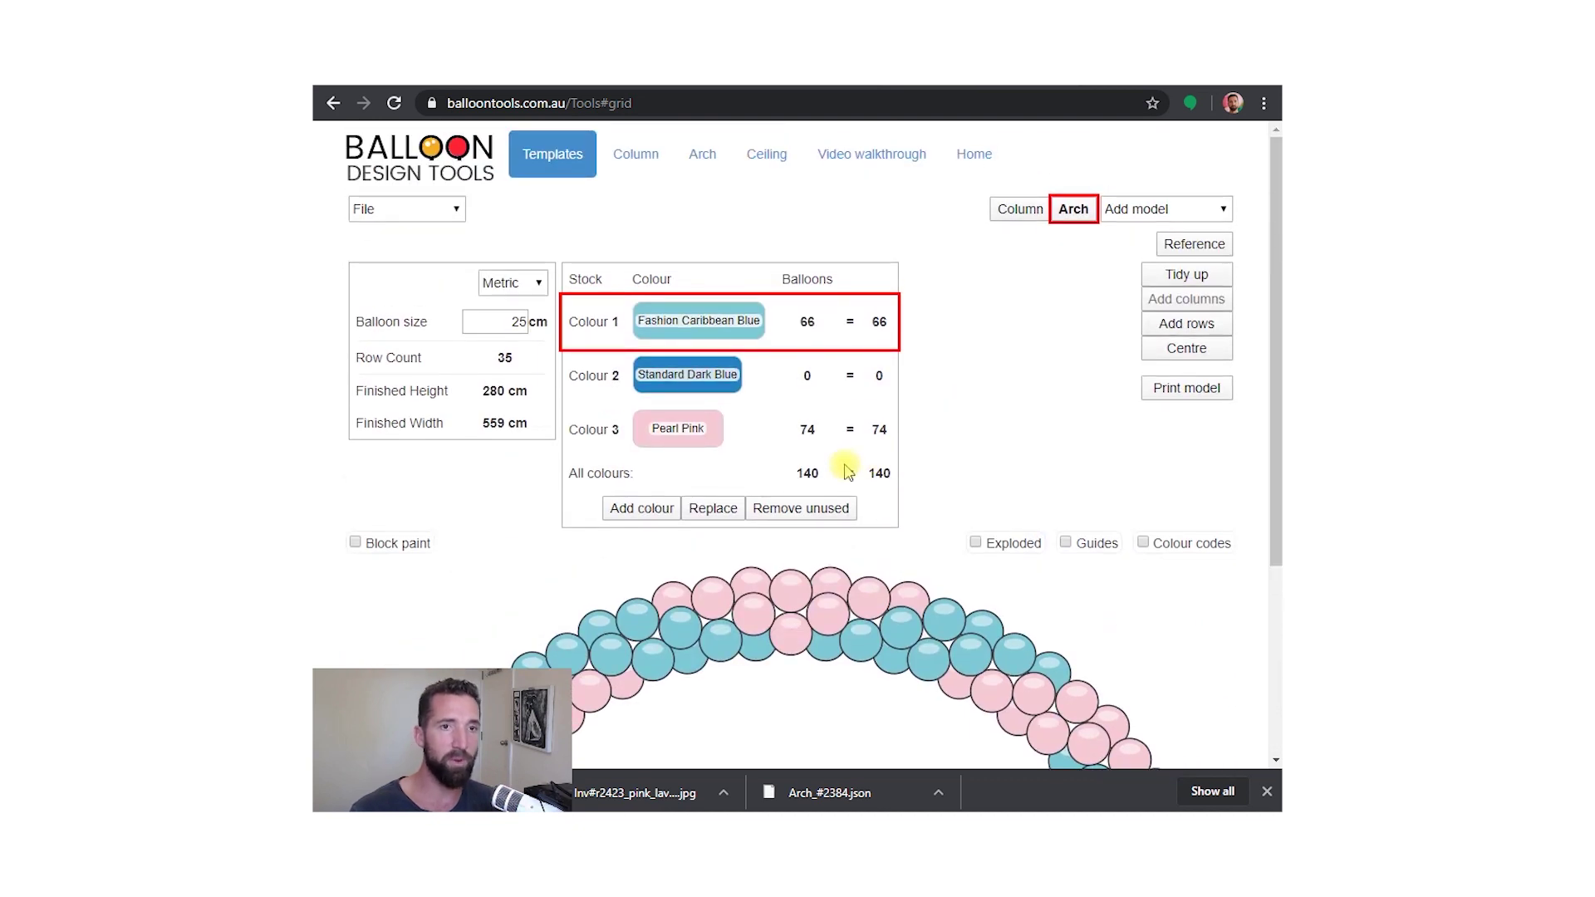